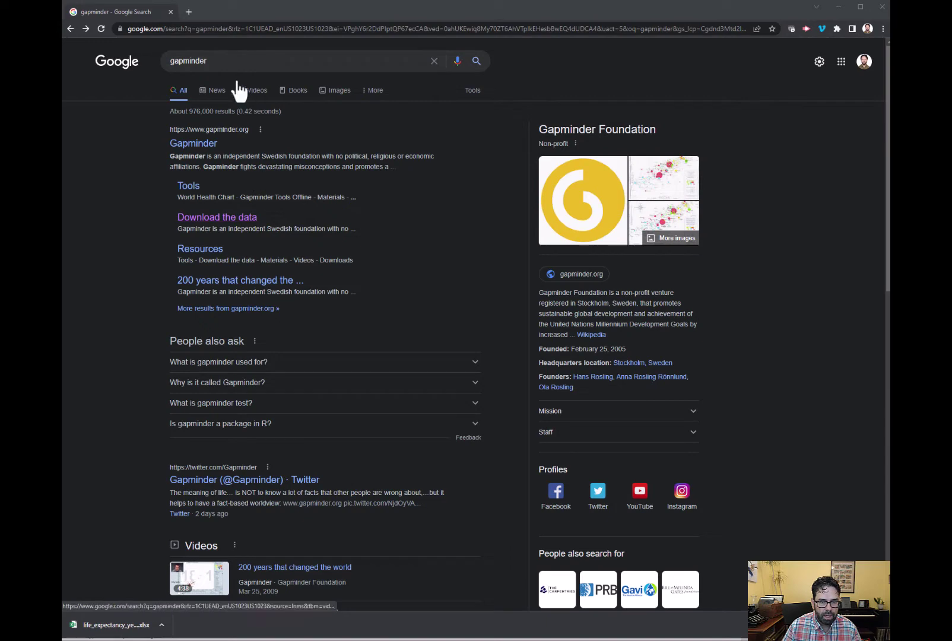
# - Open Gapminder's Download the data page and choose Life expectancy as the individual indicator
pyautogui.click(229, 220)
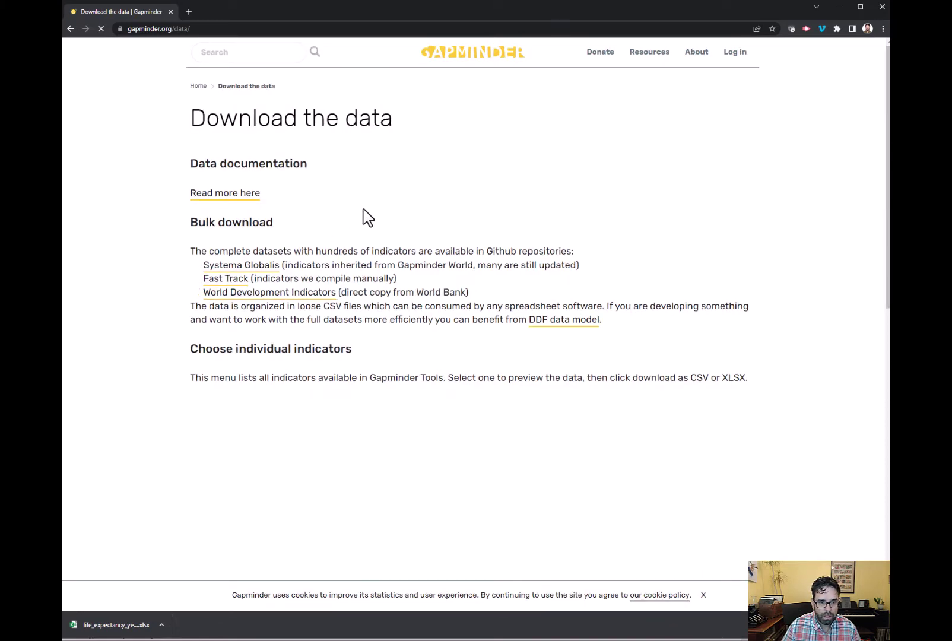
pyautogui.scroll(-2, 385, 201)
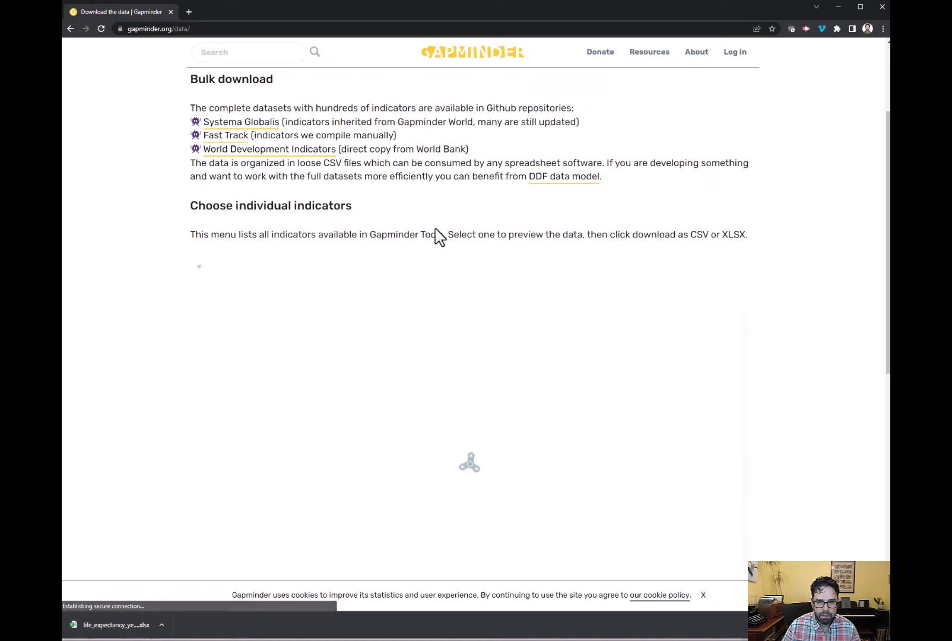
pyautogui.scroll(-1, 599, 201)
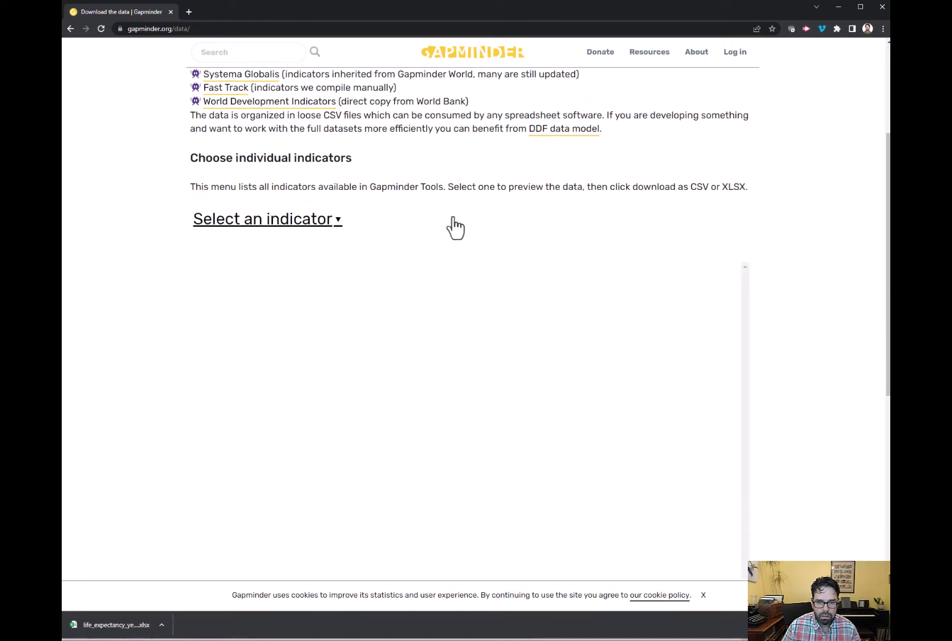
pyautogui.click(429, 221)
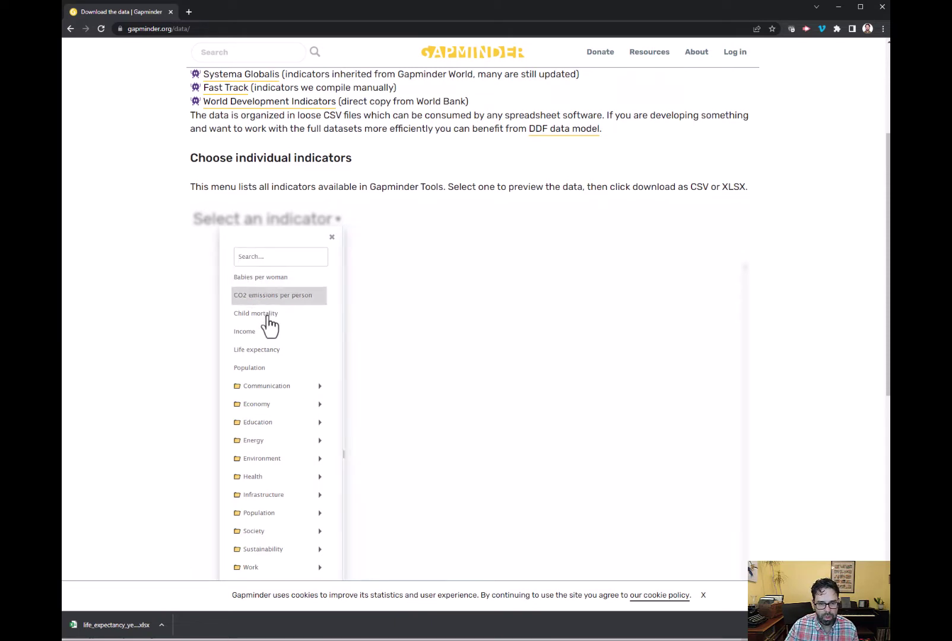
pyautogui.moveTo(268, 354)
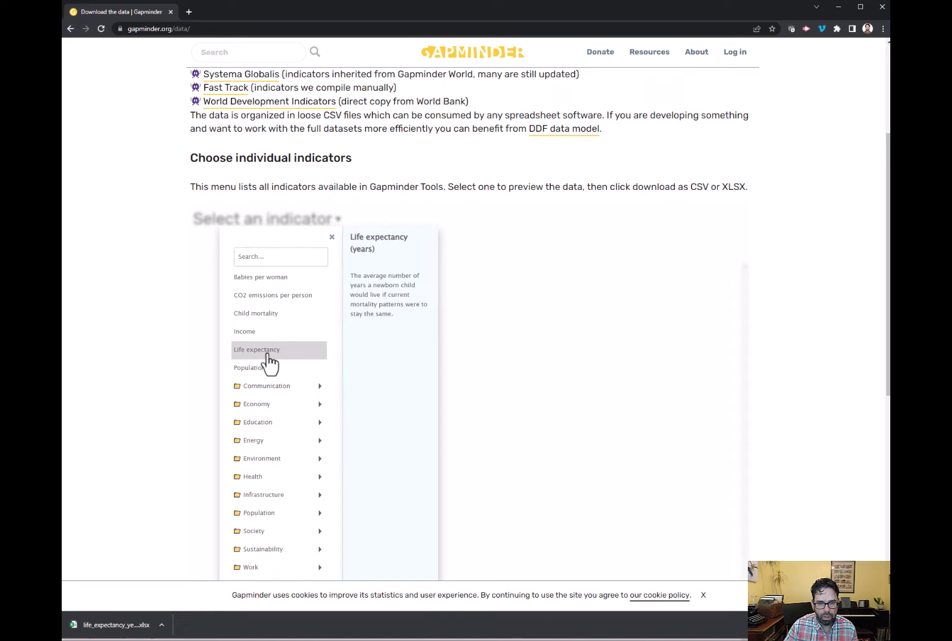
pyautogui.click(269, 355)
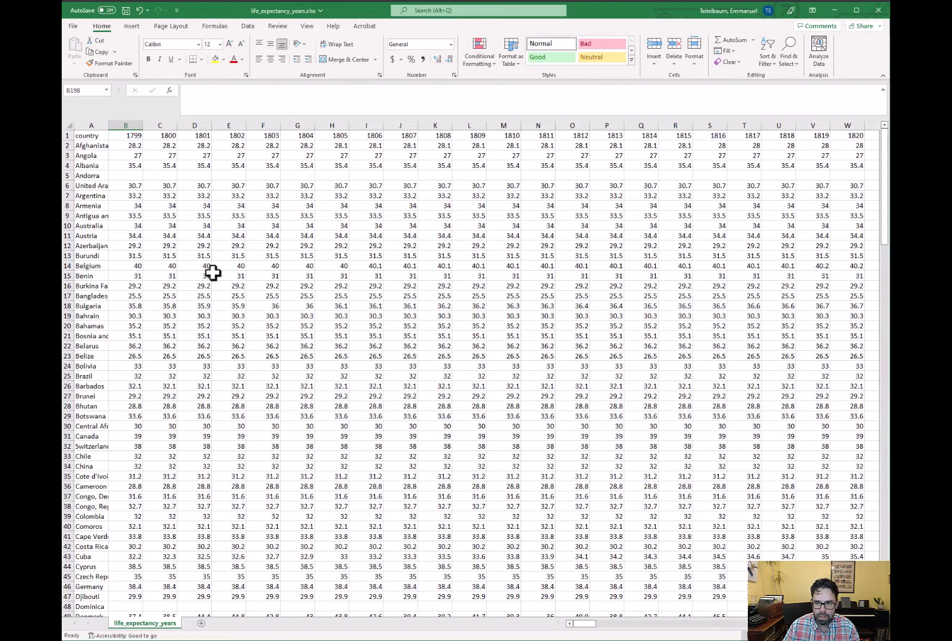
# - Enter the formula =average(B2:B196) in cell B198, below the 1799 life expectancy values
pyautogui.scroll(-18, 187, 270)
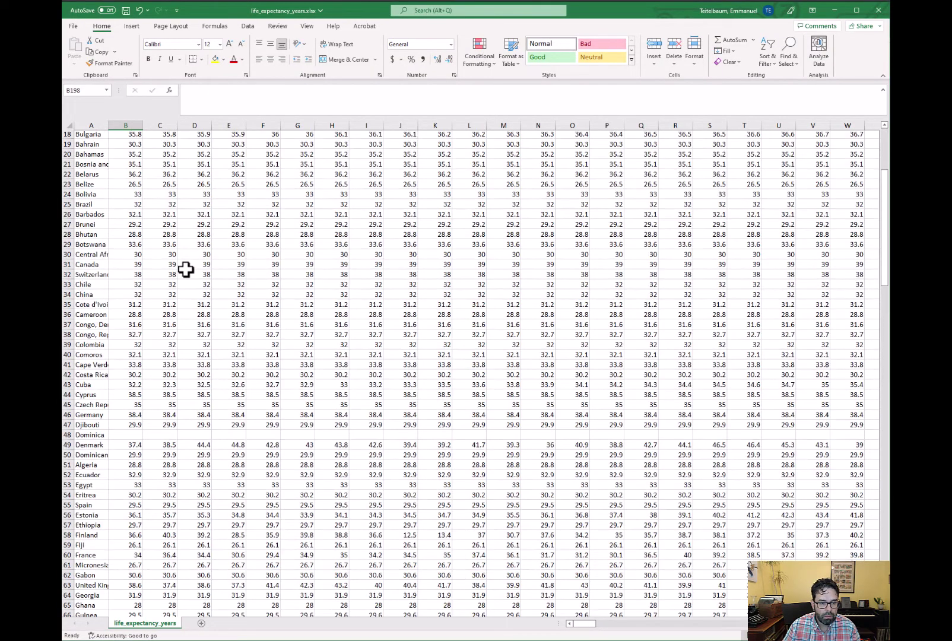
pyautogui.scroll(-20, 184, 272)
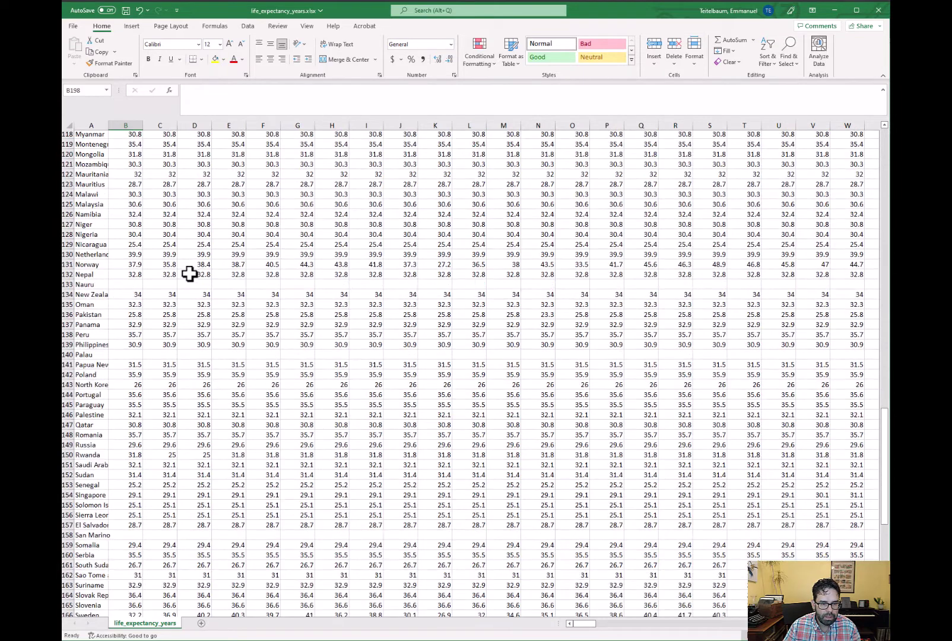
pyautogui.scroll(-5, 190, 273)
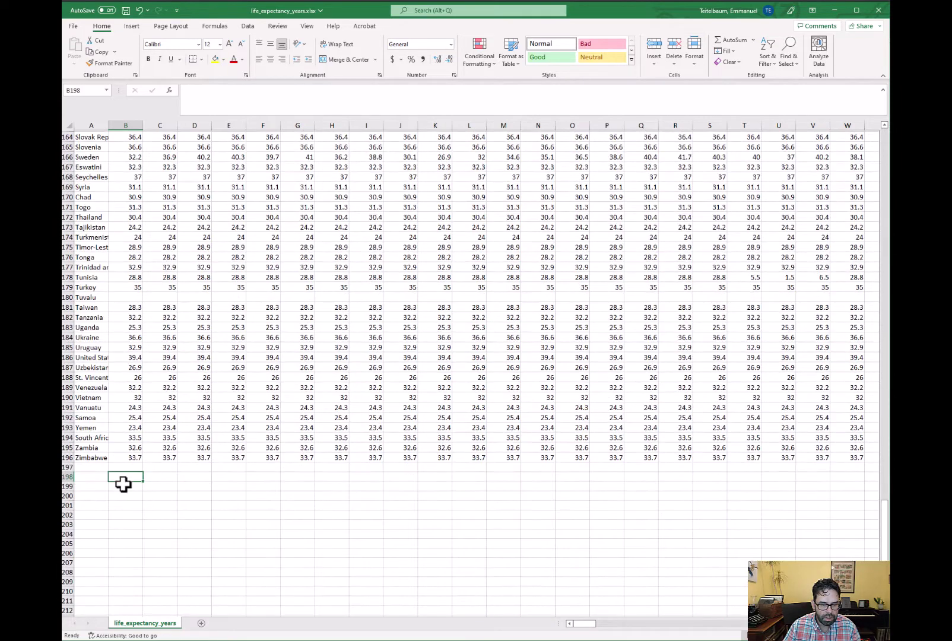
pyautogui.write('=')
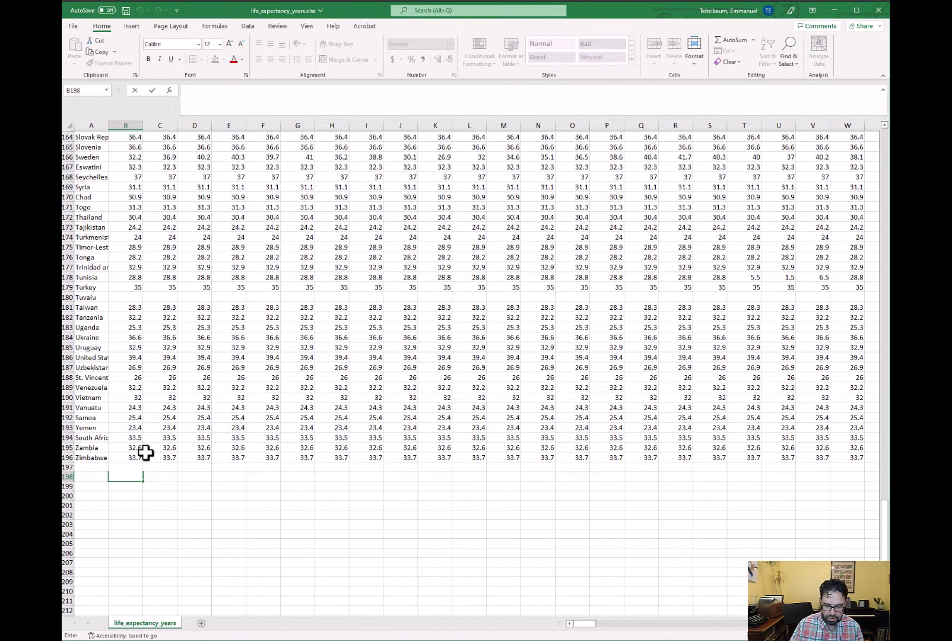
pyautogui.write('average')
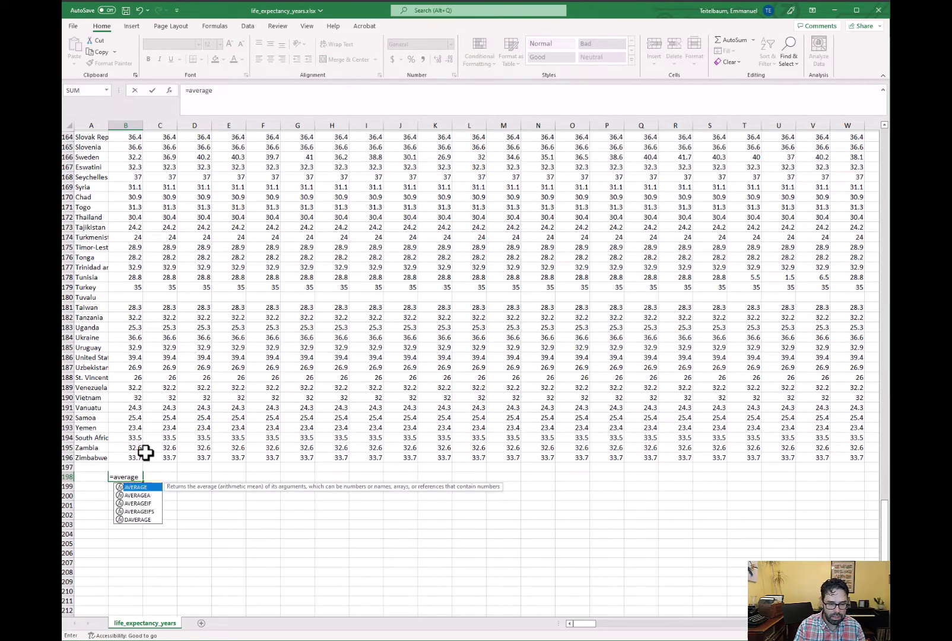
pyautogui.write('(')
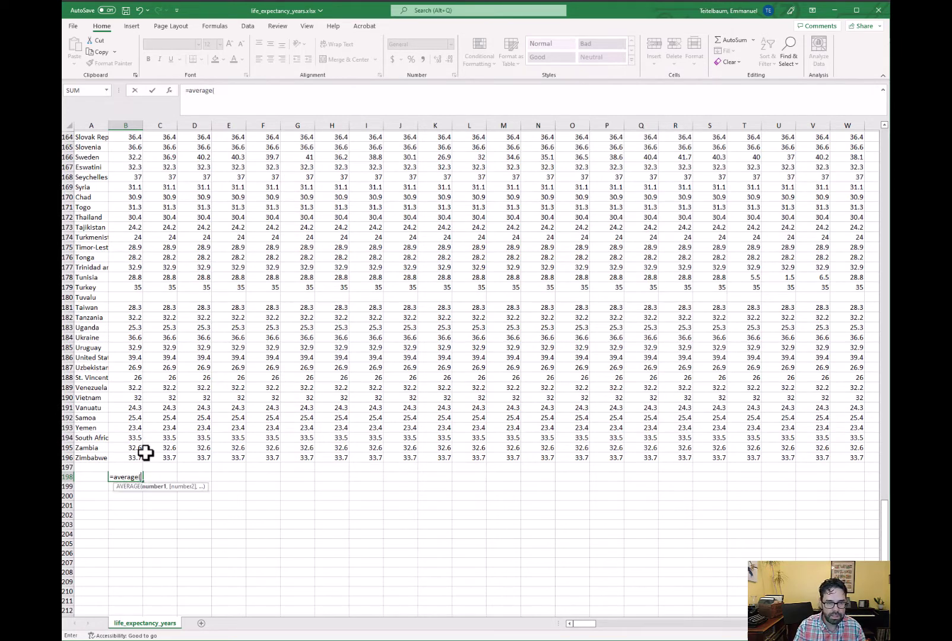
pyautogui.write('B')
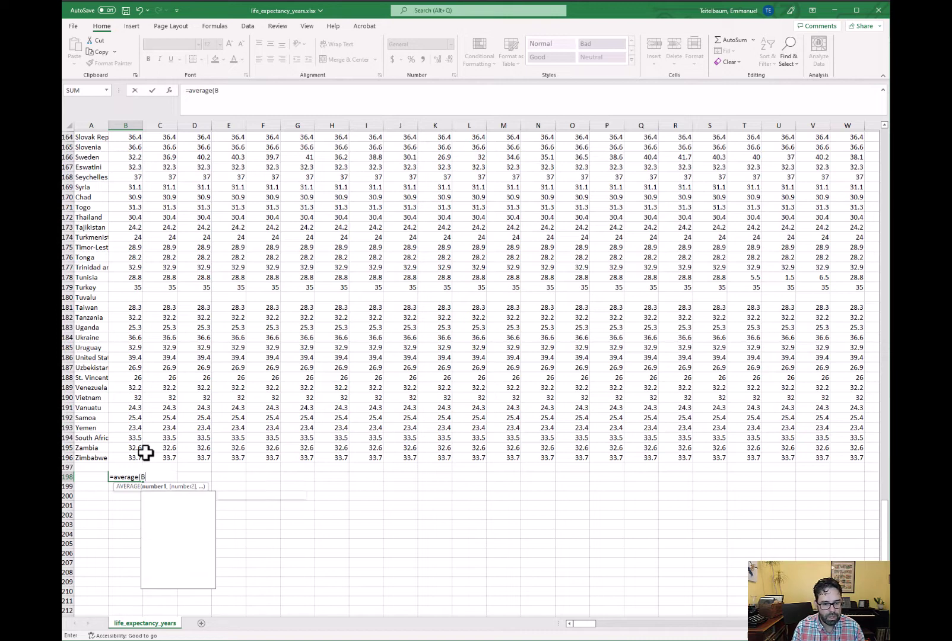
pyautogui.write('2')
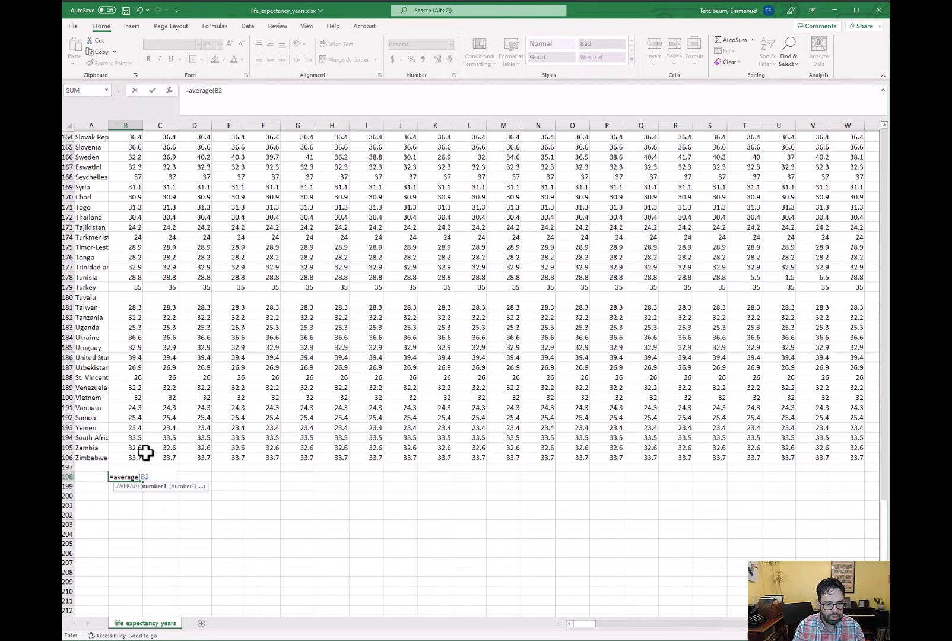
pyautogui.write(':B')
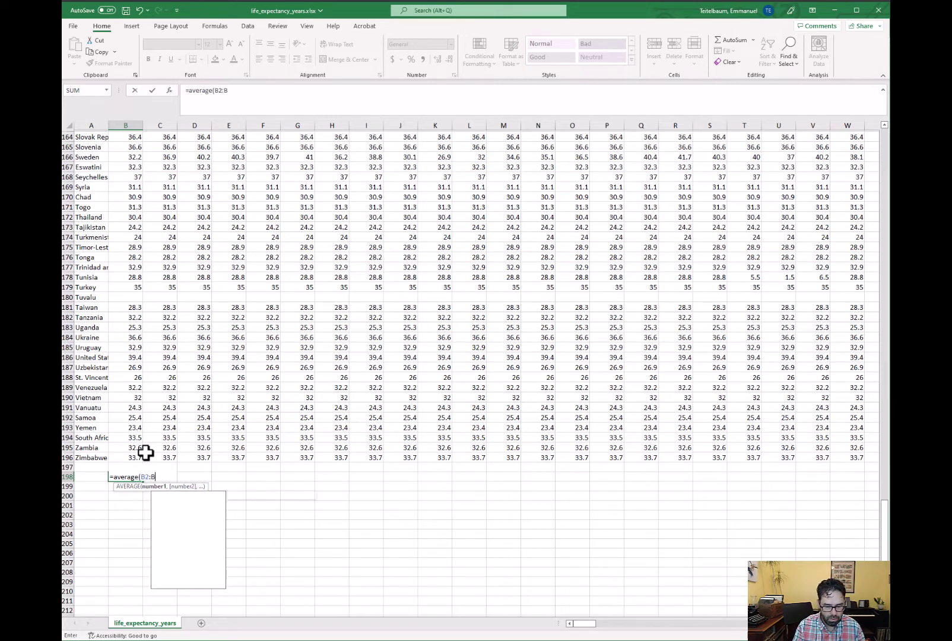
pyautogui.write('196)')
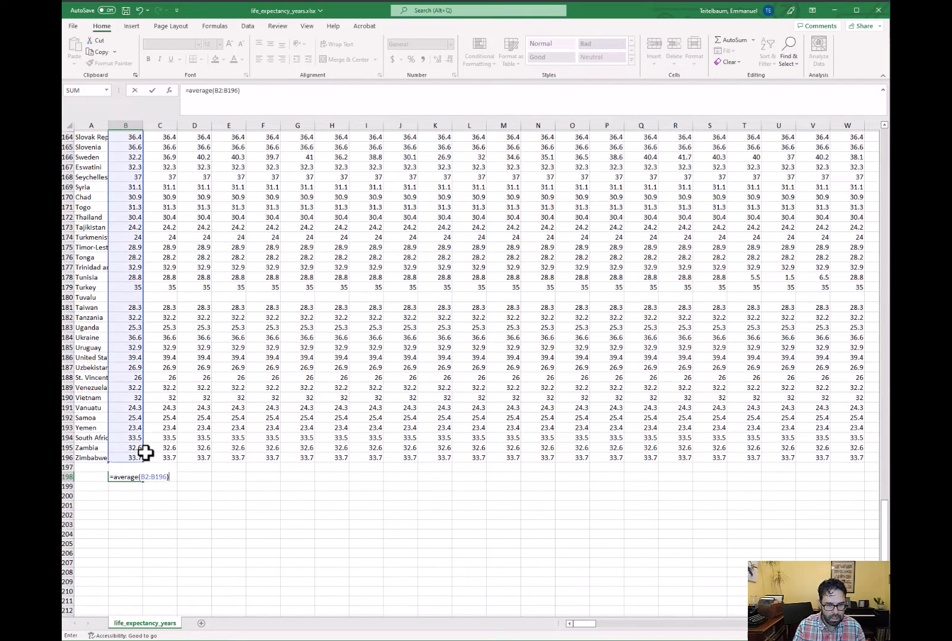
pyautogui.press('Return')
# - Examine the 1799 column from its header down to the average formula in B198, and return to the top rows
pyautogui.scroll(20, 186, 377)
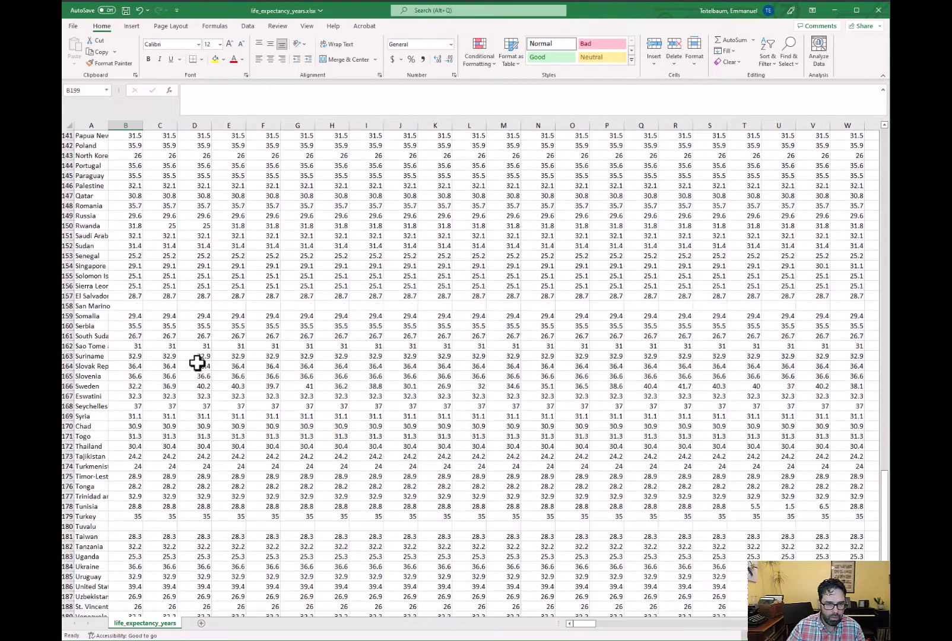
pyautogui.scroll(10, 204, 319)
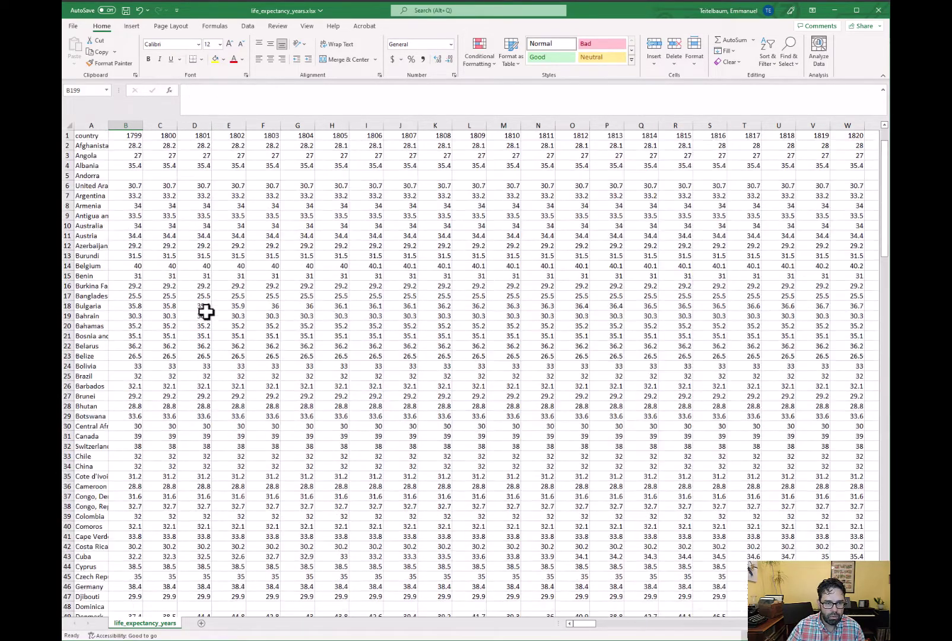
pyautogui.click(136, 147)
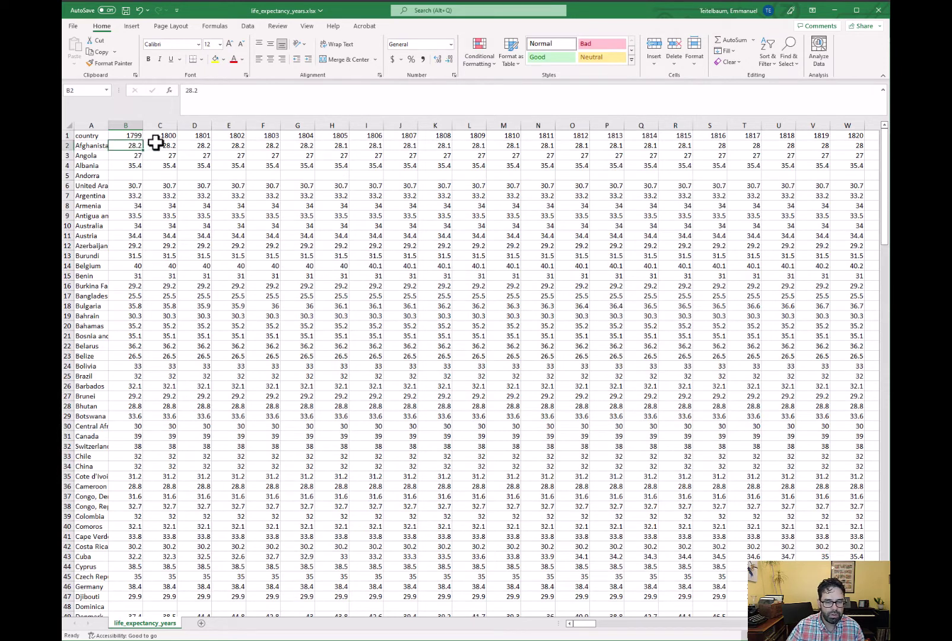
pyautogui.press('Up')
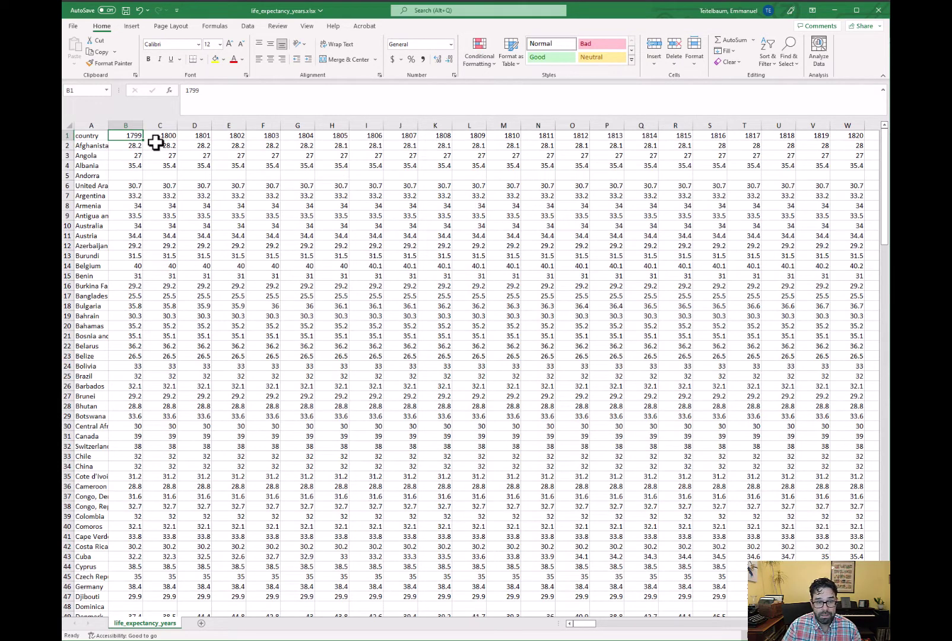
pyautogui.press('Down')
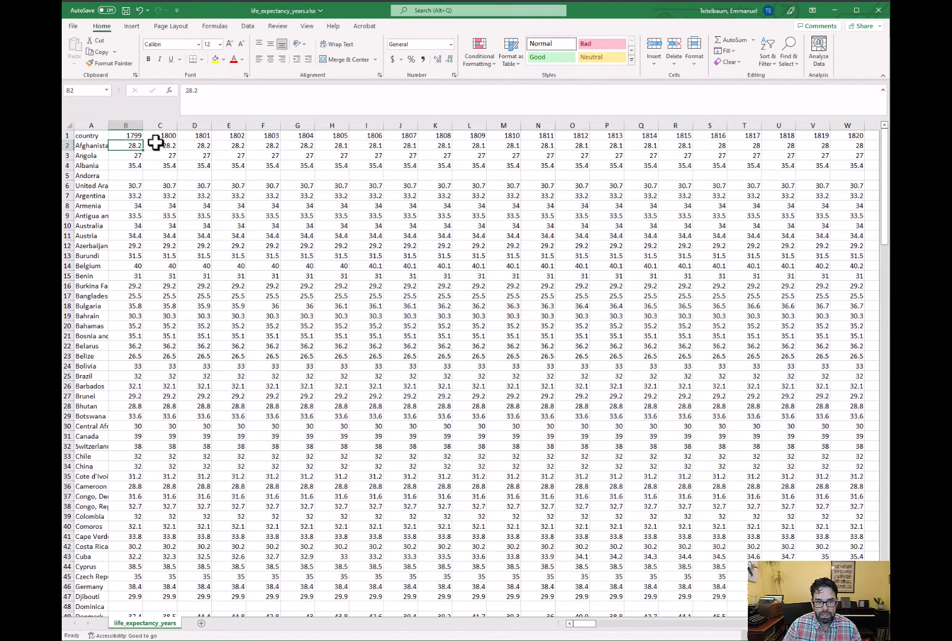
pyautogui.press('pagedown')
pyautogui.press('pagedown')
pyautogui.press('pagedown')
pyautogui.press('pagedown')
pyautogui.press('pagedown')
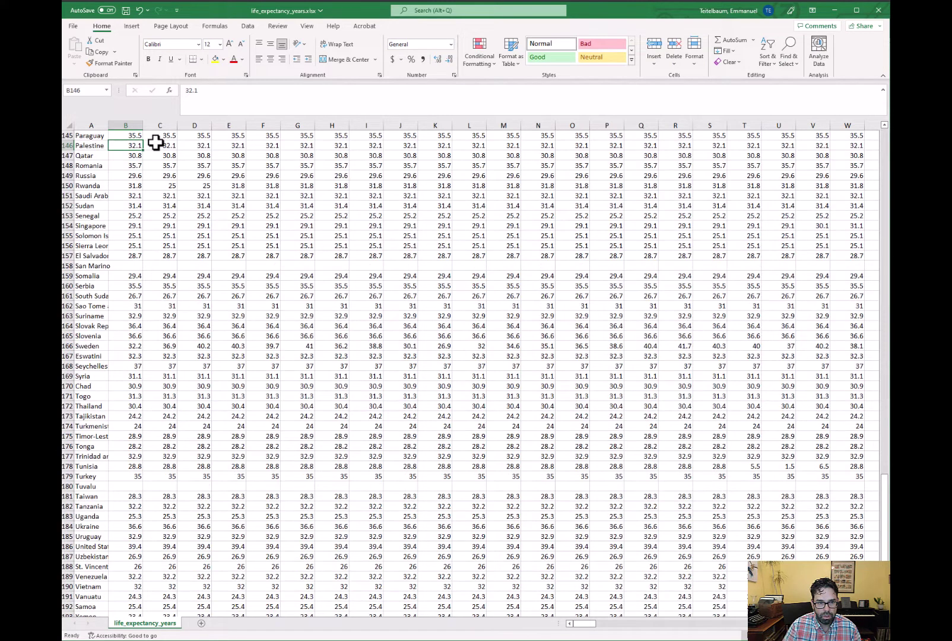
pyautogui.press('pageup')
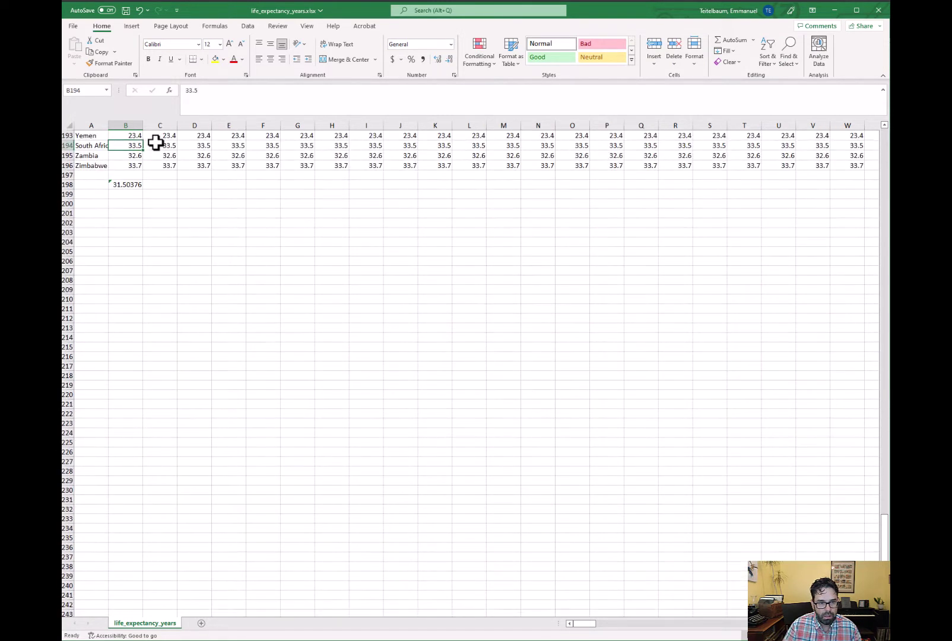
pyautogui.press('Down')
pyautogui.press('Down')
pyautogui.press('Down')
pyautogui.press('Down')
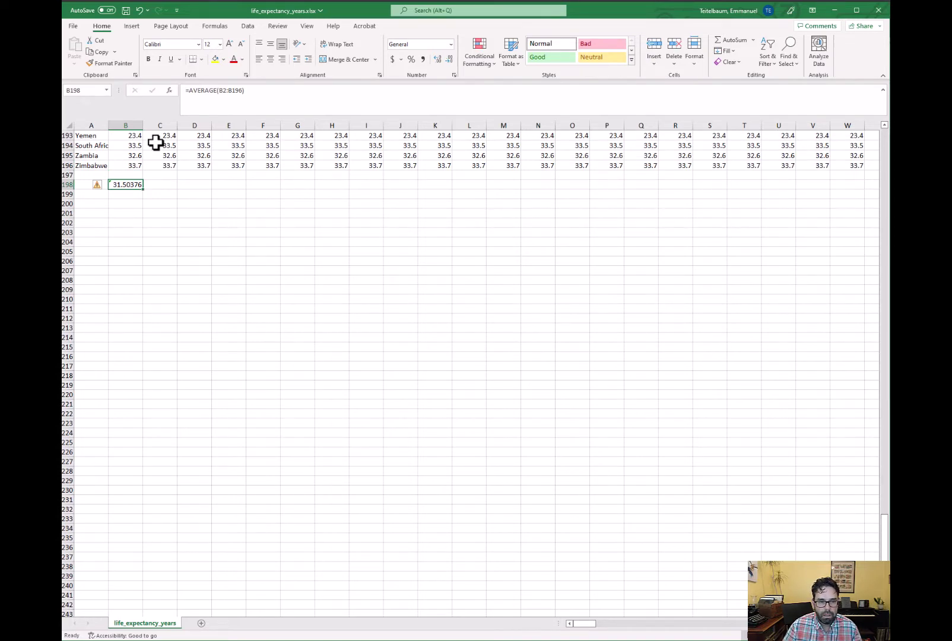
pyautogui.hotkey('ctrl', 'Up')
pyautogui.hotkey('ctrl', 'Up')
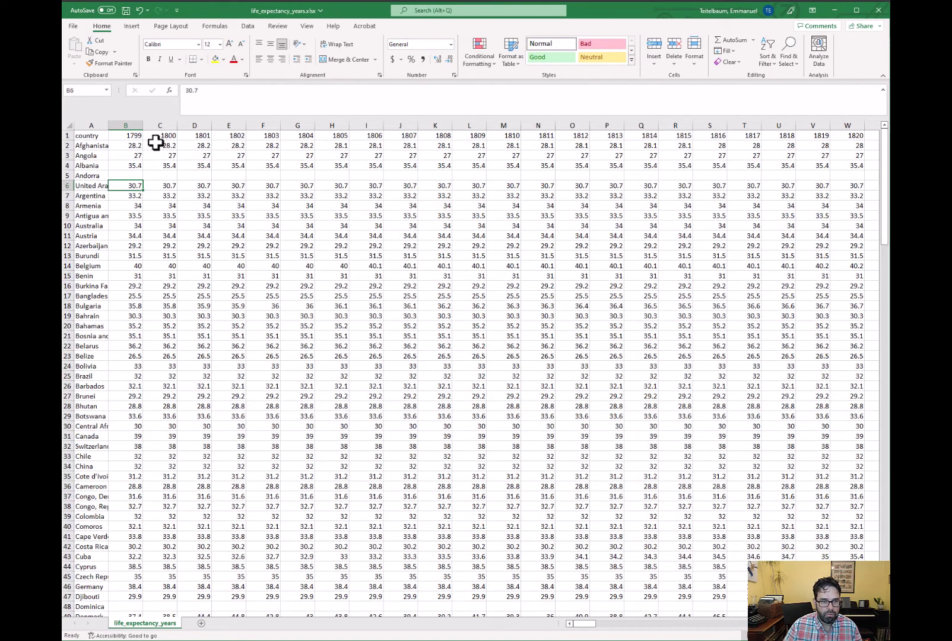
# - Freeze the panes at cell B2 to lock the year header row and the country column
pyautogui.click(136, 147)
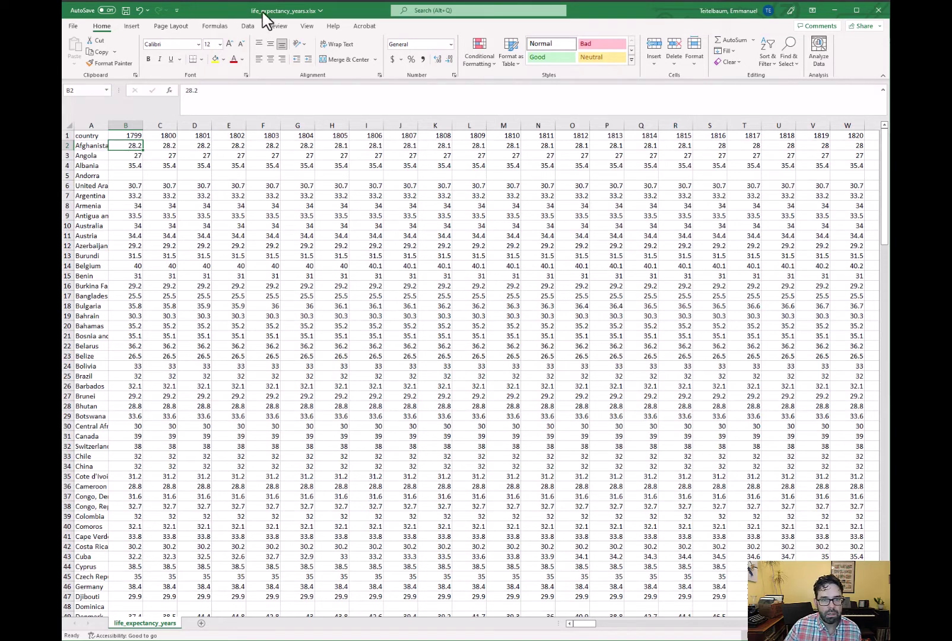
pyautogui.click(307, 27)
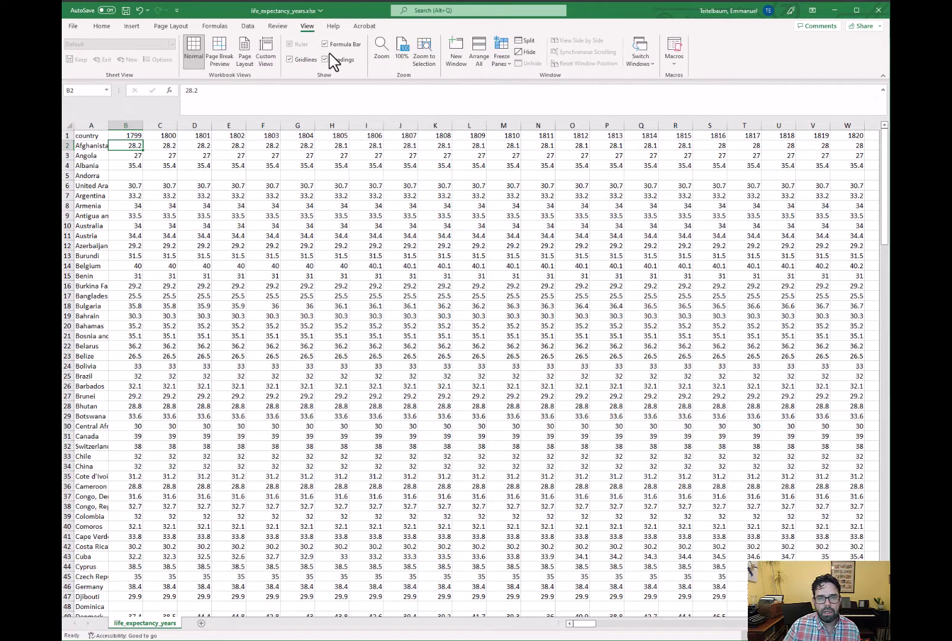
pyautogui.click(505, 62)
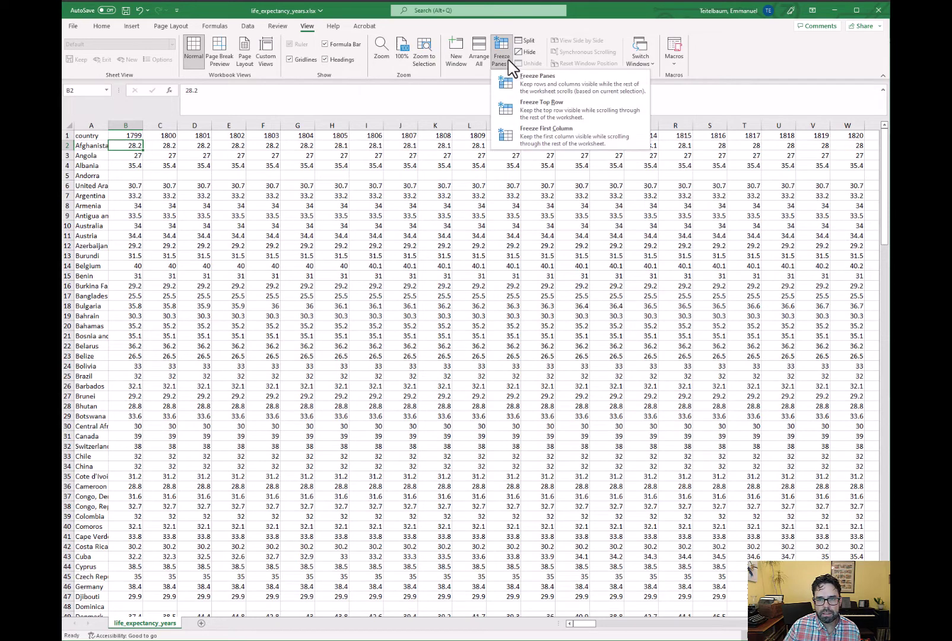
pyautogui.click(533, 94)
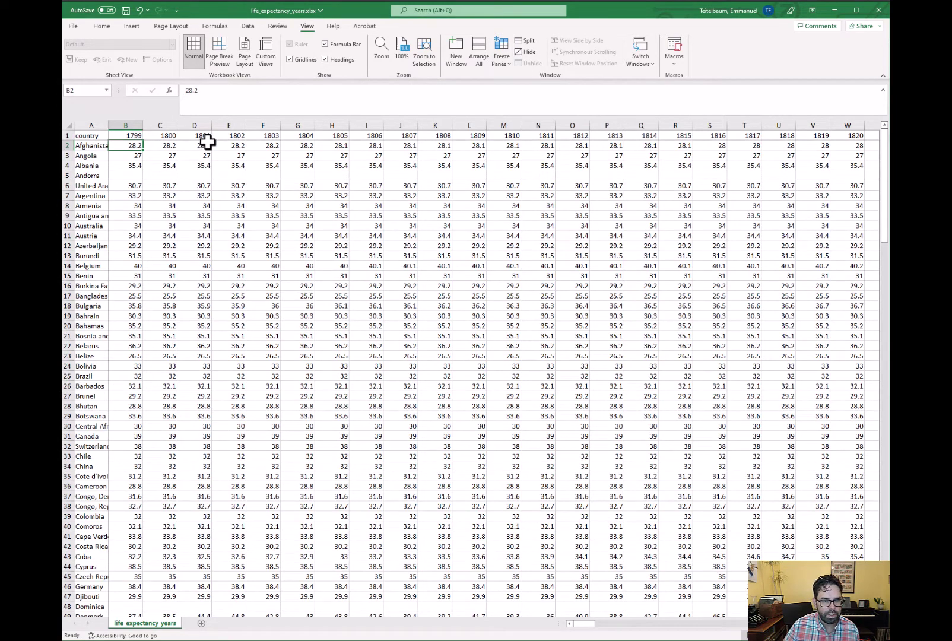
# - Check the frozen country column by moving across the year columns and back to the start of row 2
pyautogui.press('Right')
pyautogui.press('Right')
pyautogui.press('Right')
pyautogui.press('Right')
pyautogui.press('Right')
pyautogui.press('Right')
pyautogui.press('Right')
pyautogui.press('Right')
pyautogui.press('Right')
pyautogui.press('Right')
pyautogui.press('Right')
pyautogui.press('Right')
pyautogui.press('Right')
pyautogui.press('Right')
pyautogui.press('Right')
pyautogui.press('Right')
pyautogui.press('Right')
pyautogui.press('Right')
pyautogui.press('Right')
pyautogui.press('Right')
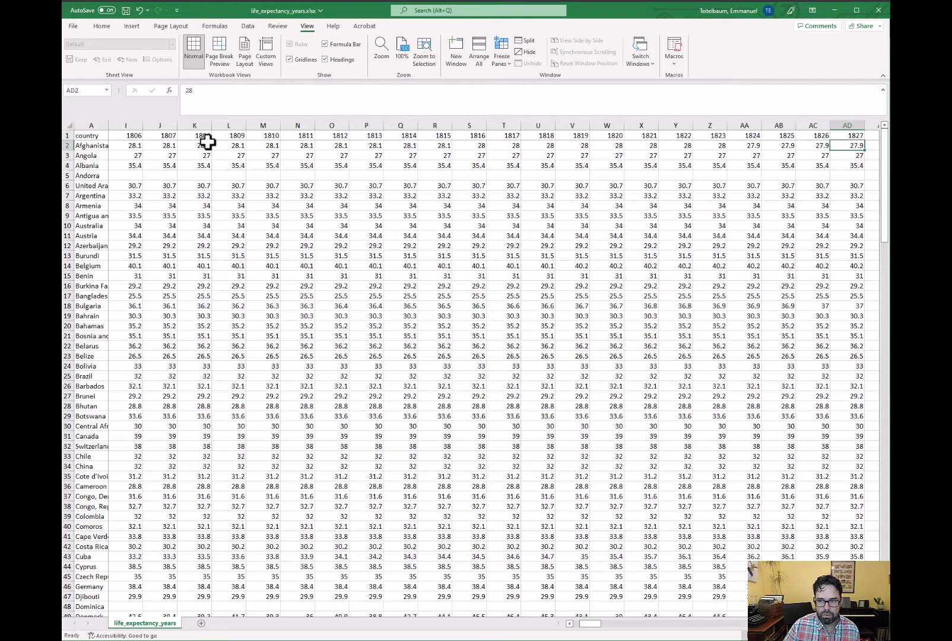
pyautogui.press('Right')
pyautogui.press('Right')
pyautogui.press('Right')
pyautogui.press('Right')
pyautogui.press('Right')
pyautogui.press('Right')
pyautogui.press('Right')
pyautogui.press('Right')
pyautogui.press('Right')
pyautogui.press('Left')
pyautogui.press('Left')
pyautogui.press('Left')
pyautogui.press('Left')
pyautogui.press('Left')
pyautogui.press('Left')
pyautogui.press('Left')
pyautogui.press('Left')
pyautogui.press('Left')
pyautogui.press('Left')
pyautogui.press('Left')
pyautogui.press('Left')
pyautogui.press('Left')
pyautogui.press('Left')
pyautogui.press('Left')
pyautogui.press('Left')
pyautogui.press('Left')
pyautogui.press('Left')
pyautogui.press('Left')
pyautogui.press('Left')
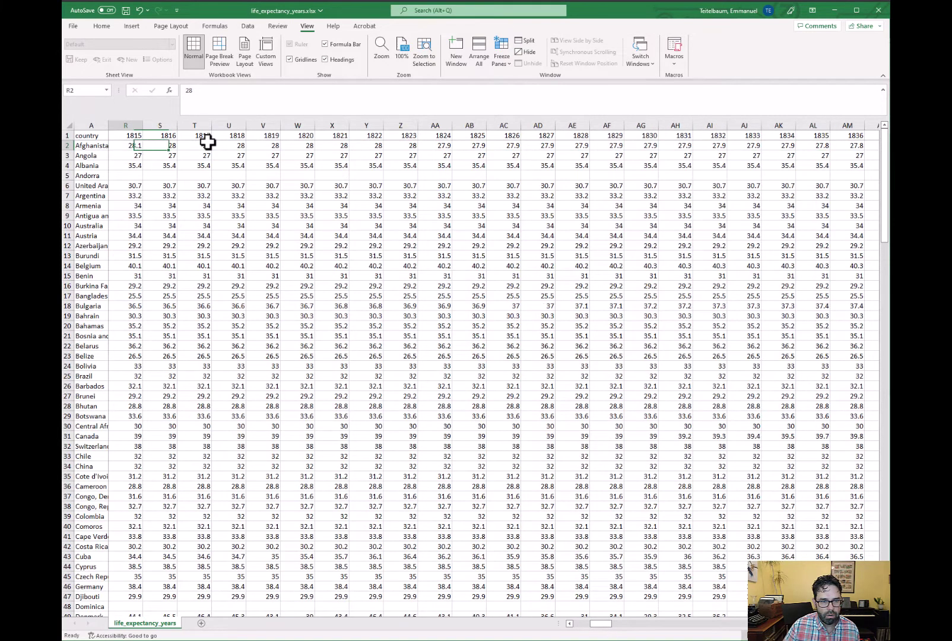
pyautogui.press('Left')
pyautogui.press('Left')
pyautogui.press('Left')
pyautogui.press('Left')
pyautogui.press('Left')
pyautogui.press('Left')
pyautogui.press('Left')
pyautogui.press('Left')
pyautogui.press('Left')
pyautogui.press('Left')
pyautogui.press('Left')
pyautogui.press('Left')
pyautogui.press('Left')
pyautogui.press('Left')
pyautogui.press('Left')
pyautogui.press('Left')
pyautogui.press('Left')
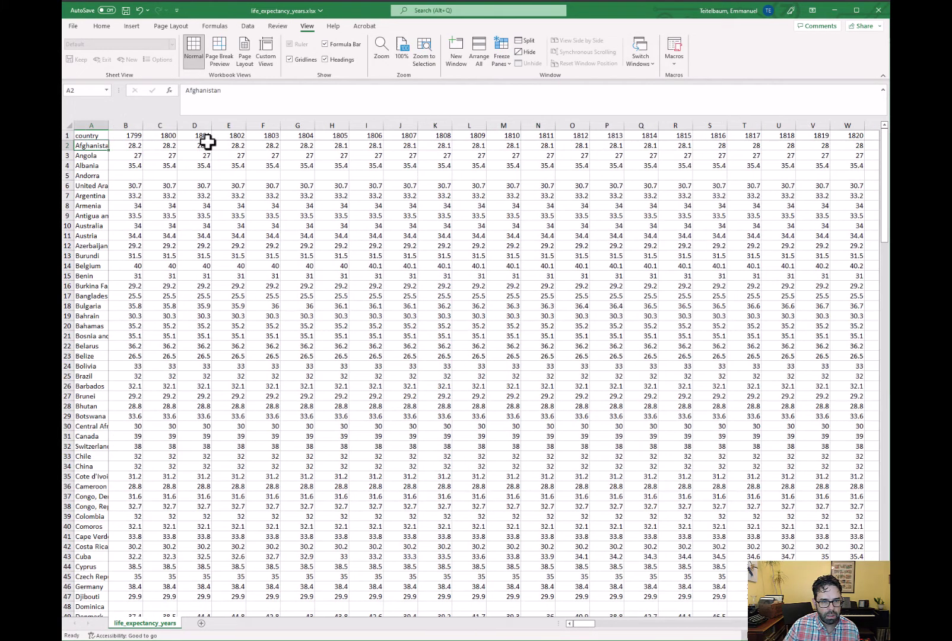
# - Check the frozen year header row by moving down past the country rows and back up to cell B2
pyautogui.press('Right')
pyautogui.press('pagedown')
pyautogui.press('pagedown')
pyautogui.press('pagedown')
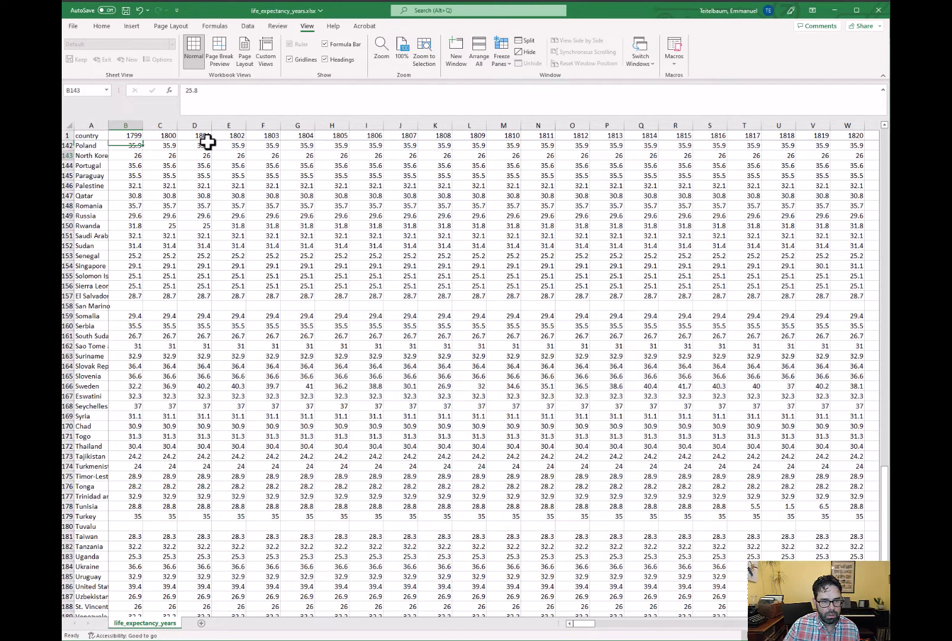
pyautogui.press('pagedown')
pyautogui.press('pagedown')
pyautogui.press('pagedown')
pyautogui.press('pagedown')
pyautogui.press('pagedown')
pyautogui.press('pagedown')
pyautogui.press('pagedown')
pyautogui.press('pagedown')
pyautogui.press('pageup')
pyautogui.press('pageup')
pyautogui.press('pageup')
pyautogui.press('pageup')
pyautogui.press('pageup')
pyautogui.press('pageup')
pyautogui.press('pageup')
pyautogui.press('pageup')
pyautogui.press('pageup')
pyautogui.press('pageup')
pyautogui.press('pageup')
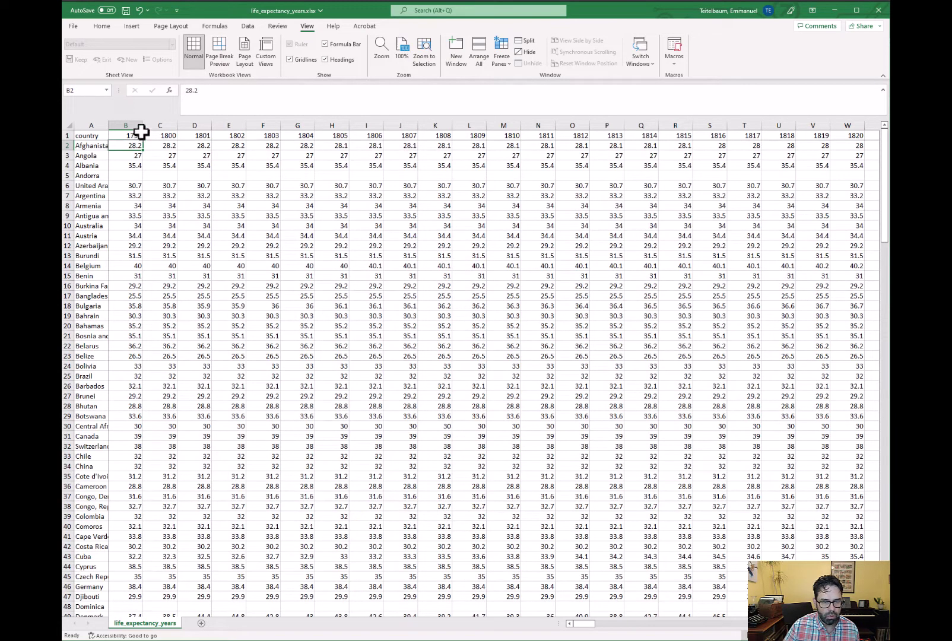
# - Make the year header row 1 and the whole country column A bold
pyautogui.click(67, 135)
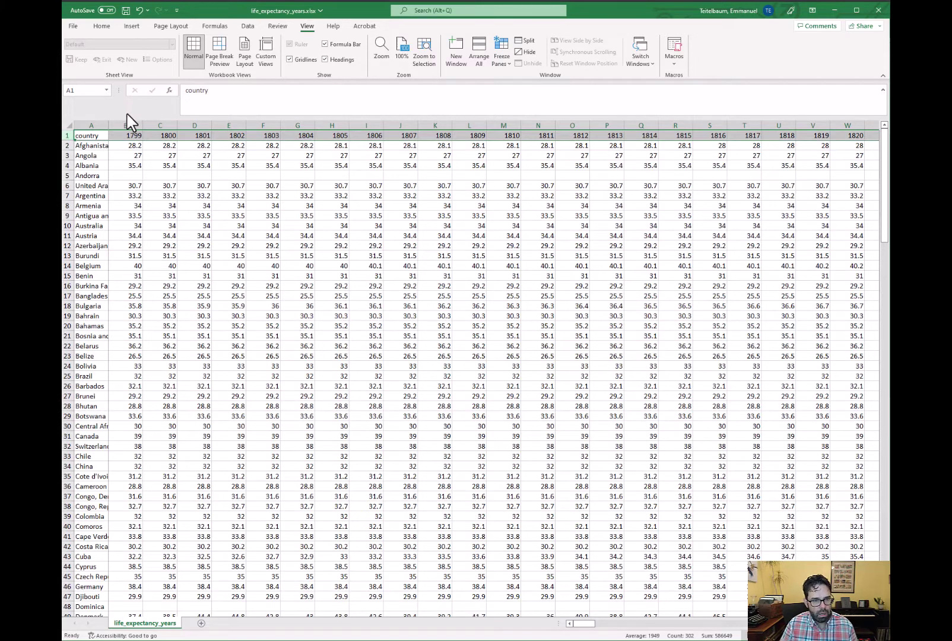
pyautogui.hotkey('ctrl', 'b')
pyautogui.click(88, 121)
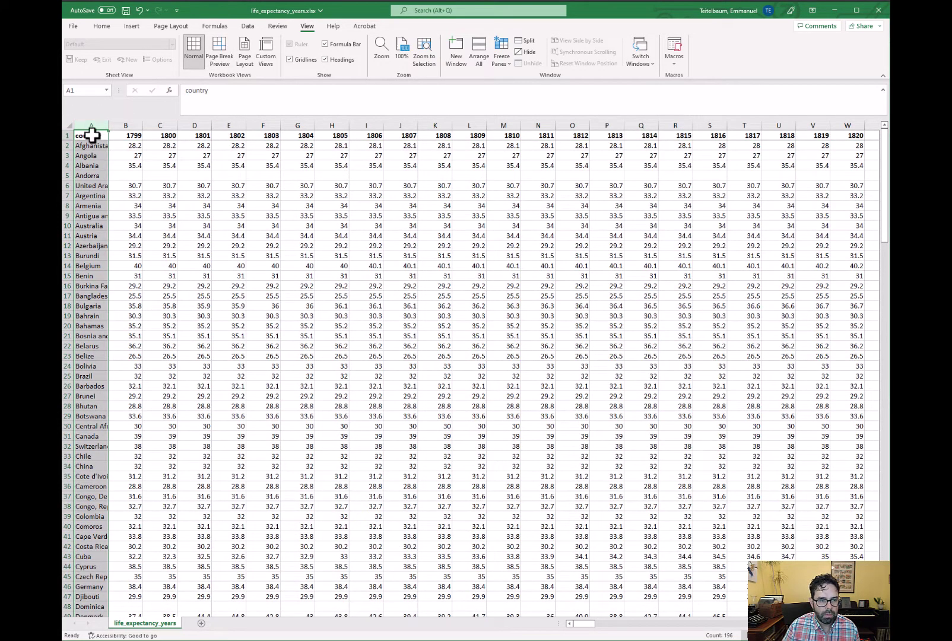
pyautogui.hotkey('ctrl', 'b')
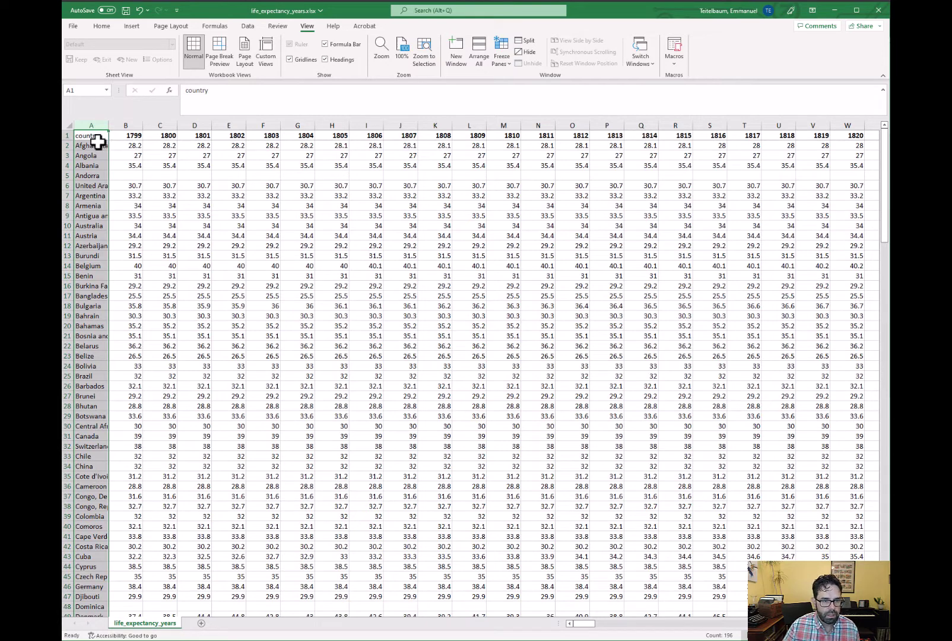
pyautogui.hotkey('ctrl', 'b')
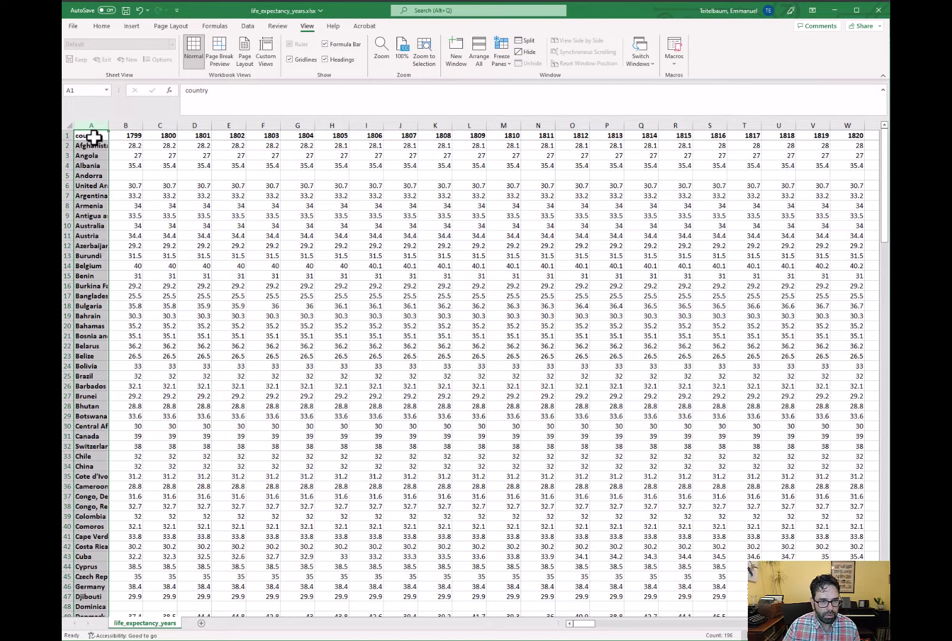
# - Copy the 1799 average formula in cell B198 below the country data
pyautogui.click(129, 144)
pyautogui.press('pagedown')
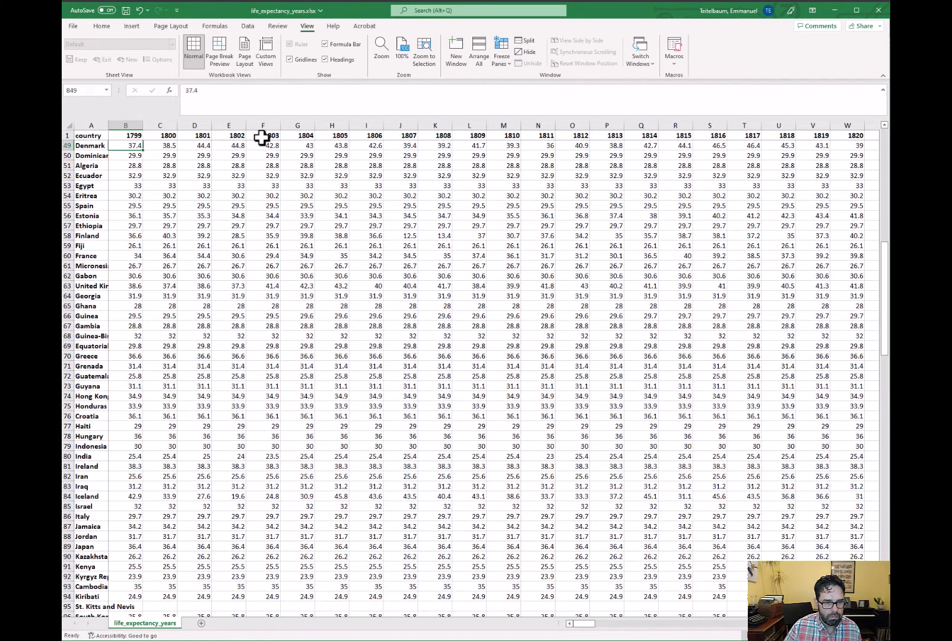
pyautogui.press('pagedown')
pyautogui.press('pagedown')
pyautogui.press('pagedown')
pyautogui.press('pagedown')
pyautogui.press('pagedown')
pyautogui.press('pagedown')
pyautogui.press('pagedown')
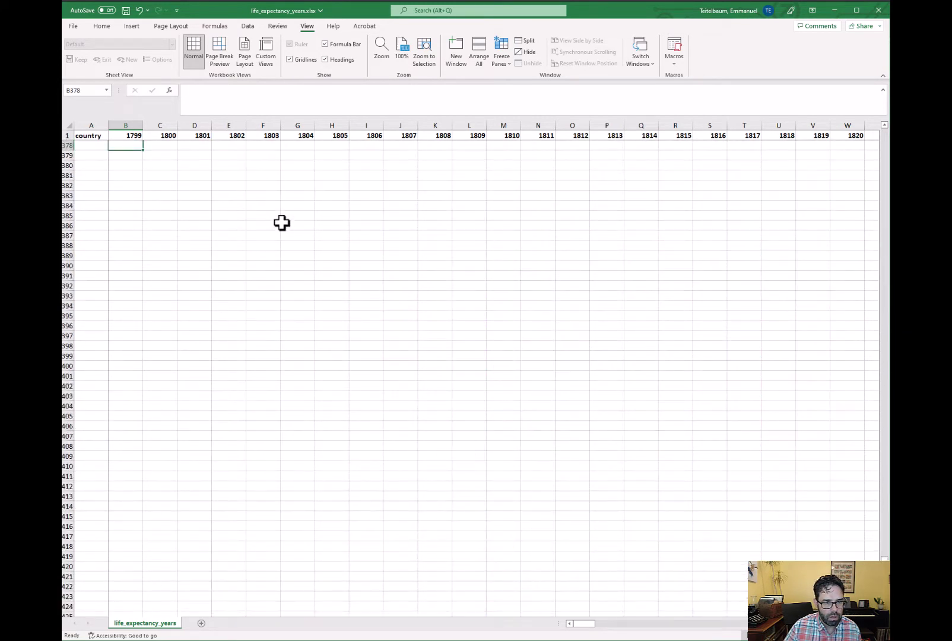
pyautogui.scroll(12, 281, 224)
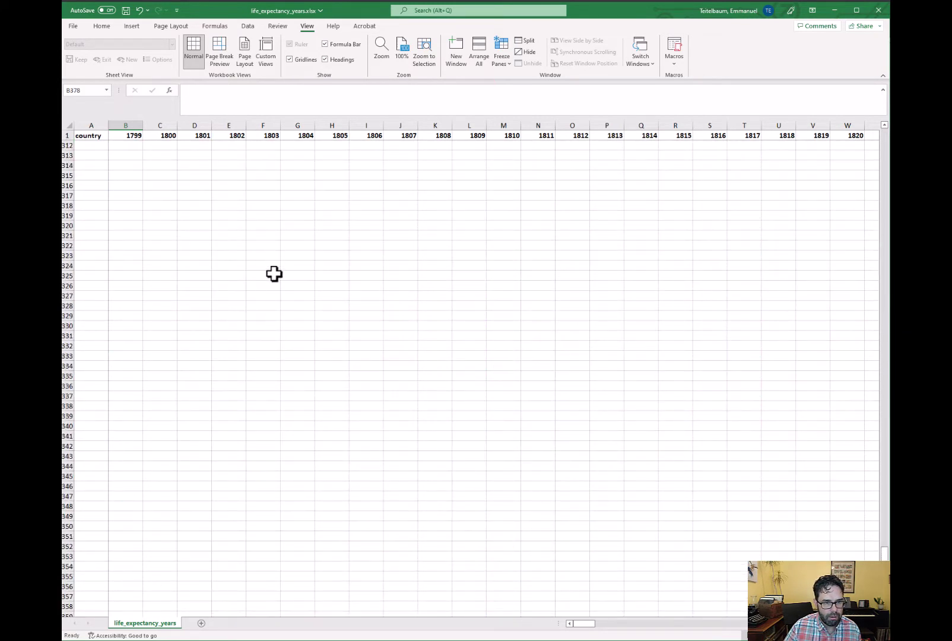
pyautogui.scroll(20, 273, 280)
pyautogui.scroll(20, 270, 290)
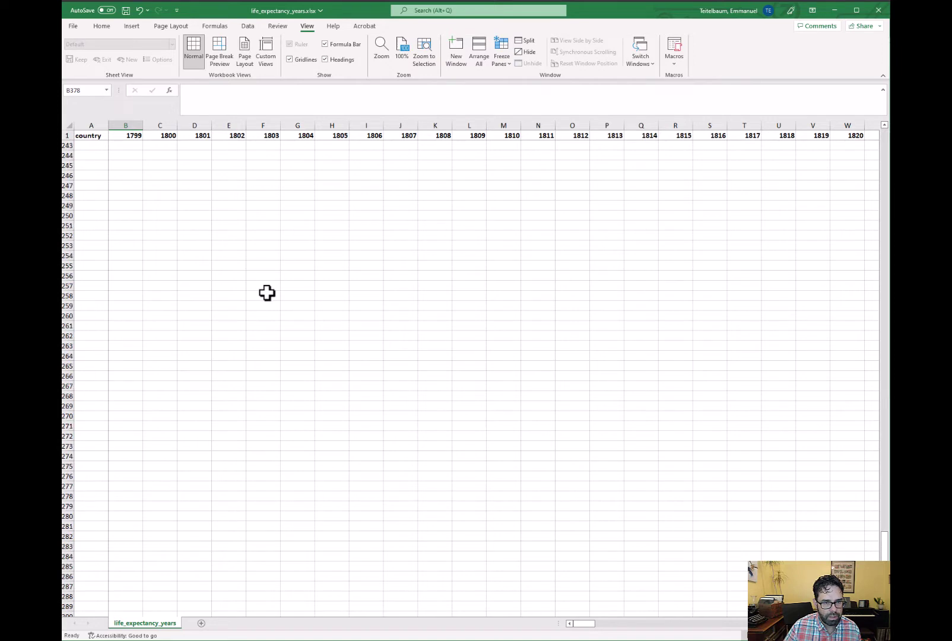
pyautogui.scroll(5, 267, 292)
pyautogui.scroll(-4, 258, 291)
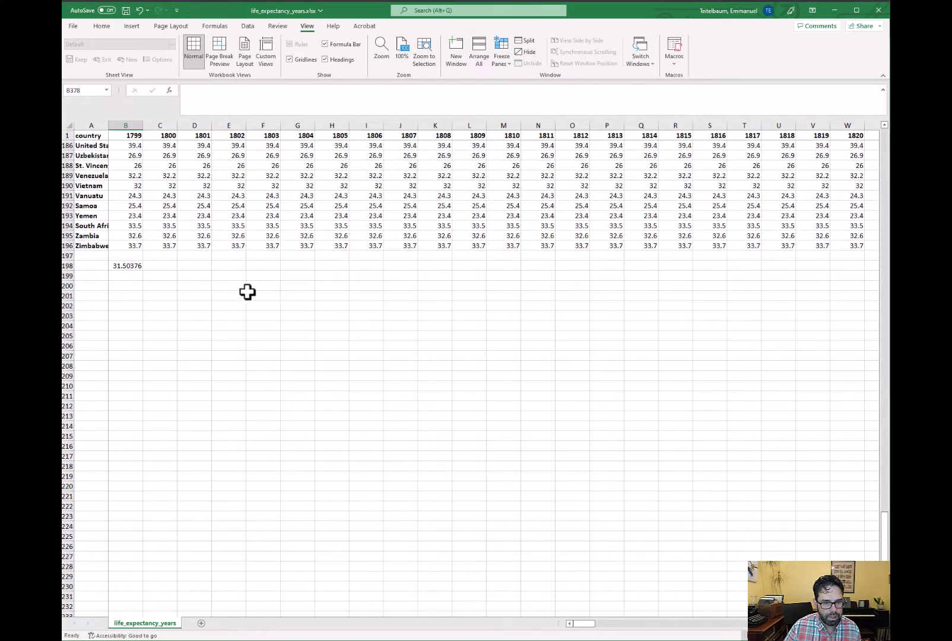
pyautogui.click(121, 265)
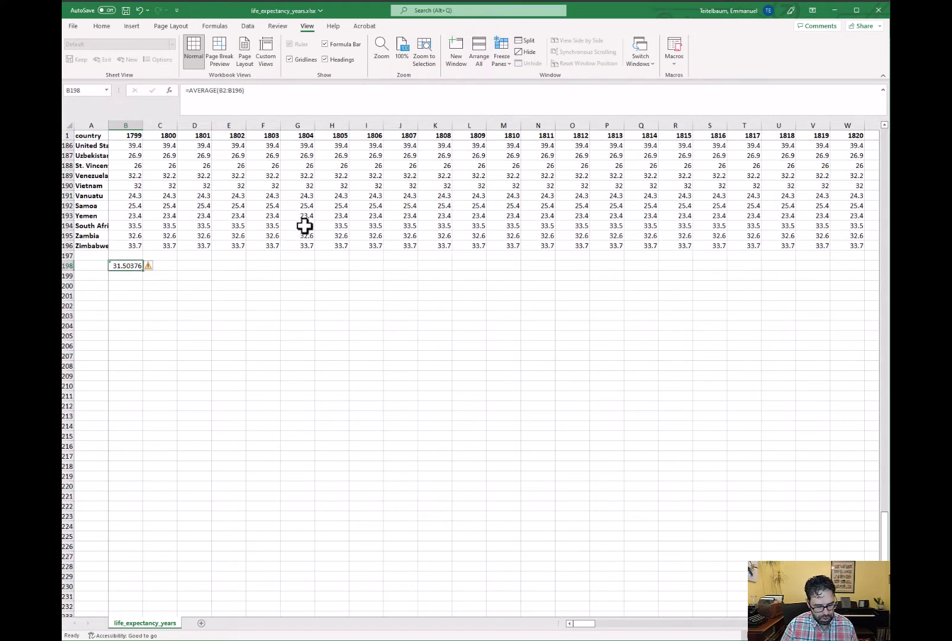
pyautogui.hotkey('ctrl', 'c')
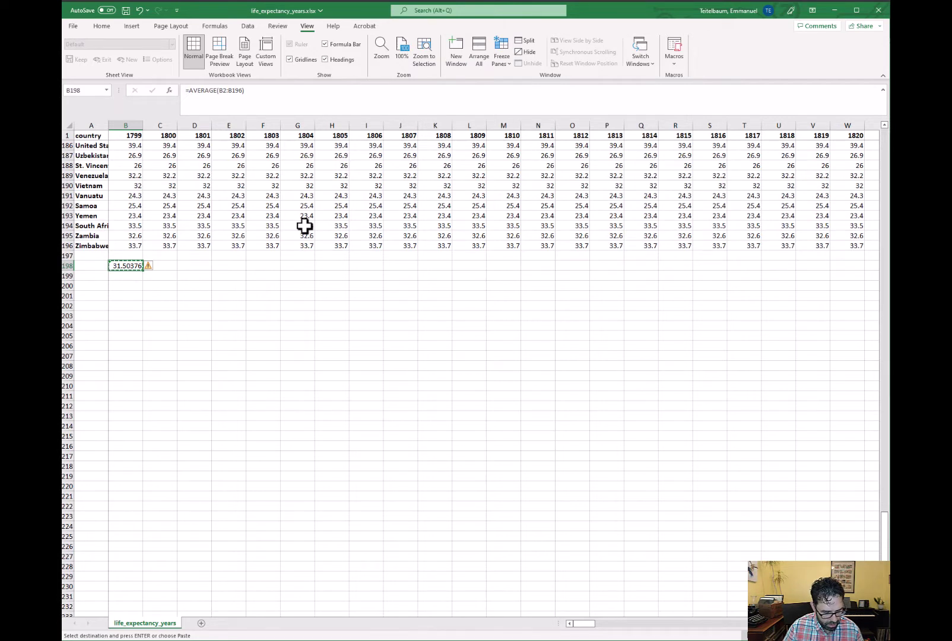
# - Paste the copied average formula across row 198 from C198 to EB198, covering the years 1800 to 1929
pyautogui.press('Right')
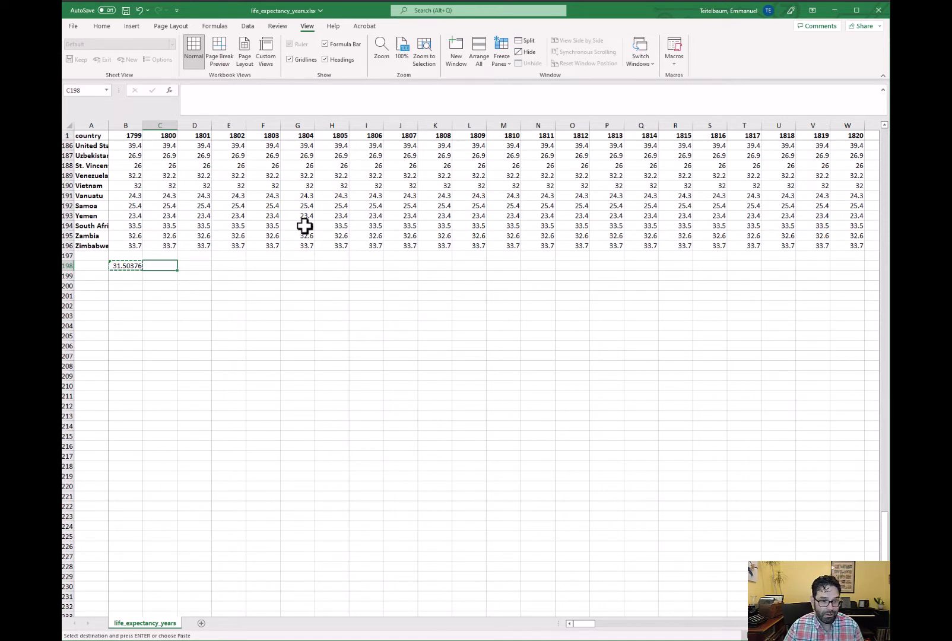
pyautogui.hotkey('shift', 'Right')
pyautogui.hotkey('shift', 'Right')
pyautogui.hotkey('shift', 'Right')
pyautogui.hotkey('shift', 'Right')
pyautogui.hotkey('shift', 'Right')
pyautogui.hotkey('shift', 'Right')
pyautogui.hotkey('shift', 'Right')
pyautogui.hotkey('shift', 'Right')
pyautogui.hotkey('shift', 'Right')
pyautogui.hotkey('shift', 'Right')
pyautogui.hotkey('shift', 'Right')
pyautogui.hotkey('shift', 'Right')
pyautogui.hotkey('shift', 'Right')
pyautogui.hotkey('shift', 'Right')
pyautogui.hotkey('shift', 'Right')
pyautogui.hotkey('shift', 'Right')
pyautogui.hotkey('shift', 'Right')
pyautogui.hotkey('shift', 'Right')
pyautogui.hotkey('shift', 'Right')
pyautogui.hotkey('shift', 'Right')
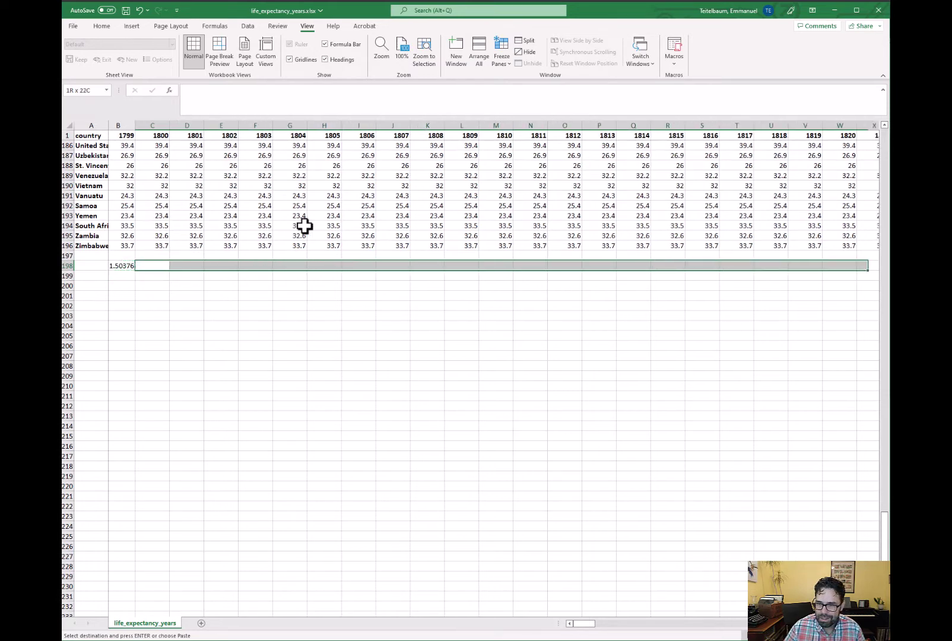
pyautogui.hotkey('shift', 'Right')
pyautogui.hotkey('shift', 'Right')
pyautogui.hotkey('shift', 'Right')
pyautogui.hotkey('shift', 'Right')
pyautogui.hotkey('shift', 'Right')
pyautogui.hotkey('shift', 'Right')
pyautogui.hotkey('shift', 'Right')
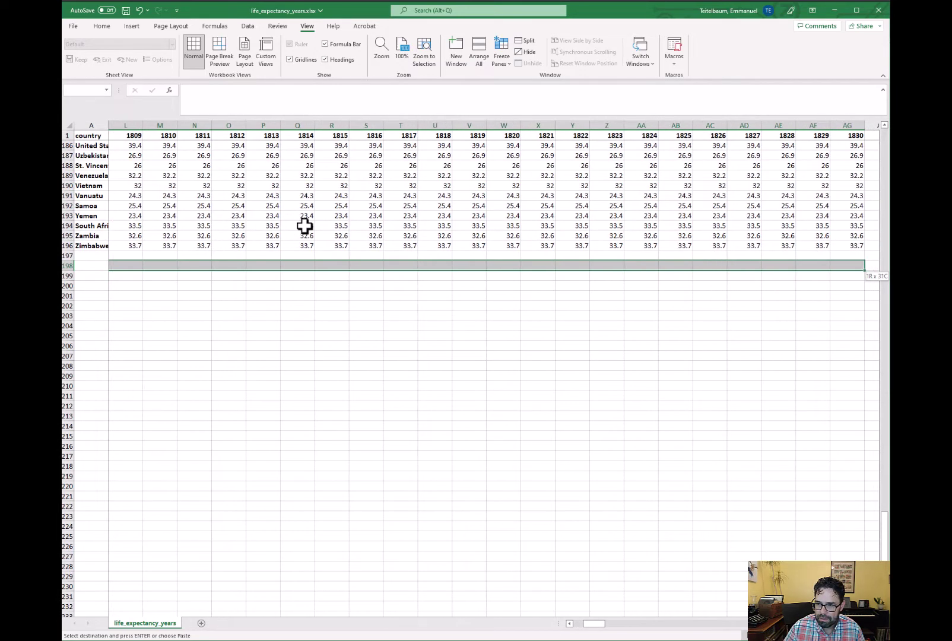
pyautogui.hotkey('shift', 'Right')
pyautogui.hotkey('shift', 'Right')
pyautogui.hotkey('shift', 'Right')
pyautogui.hotkey('shift', 'Right')
pyautogui.hotkey('shift', 'Right')
pyautogui.hotkey('shift', 'Right')
pyautogui.hotkey('shift', 'Right')
pyautogui.hotkey('shift', 'Right')
pyautogui.hotkey('shift', 'Right')
pyautogui.hotkey('shift', 'Right')
pyautogui.hotkey('shift', 'Right')
pyautogui.hotkey('shift', 'Right')
pyautogui.hotkey('shift', 'Right')
pyautogui.hotkey('shift', 'Right')
pyautogui.hotkey('shift', 'Right')
pyautogui.hotkey('shift', 'Right')
pyautogui.hotkey('shift', 'Right')
pyautogui.hotkey('shift', 'Right')
pyautogui.hotkey('shift', 'Right')
pyautogui.hotkey('shift', 'Right')
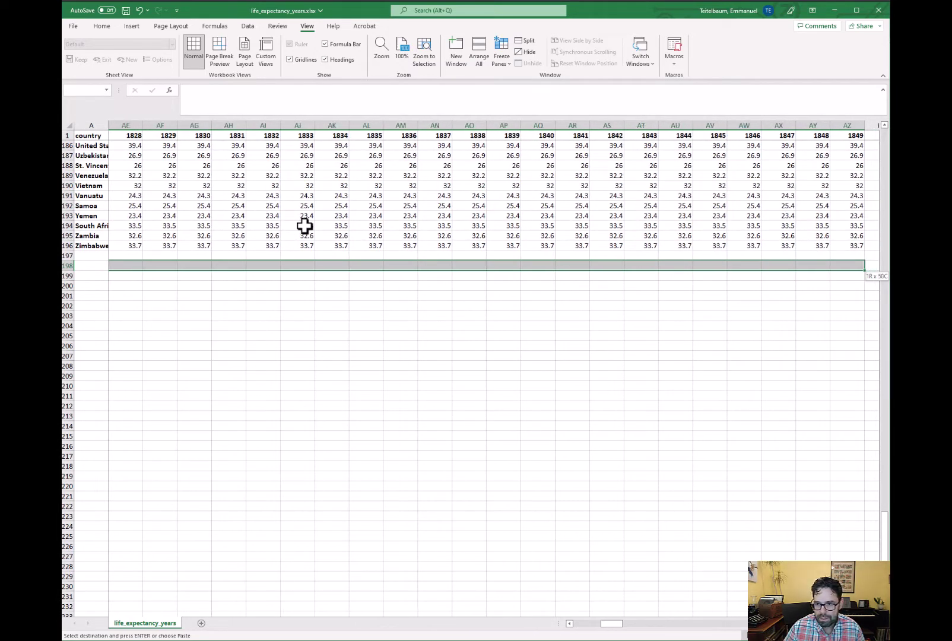
pyautogui.hotkey('shift', 'Right')
pyautogui.hotkey('shift', 'Right')
pyautogui.hotkey('shift', 'Right')
pyautogui.hotkey('shift', 'Right')
pyautogui.hotkey('shift', 'Right')
pyautogui.hotkey('shift', 'Right')
pyautogui.hotkey('shift', 'Right')
pyautogui.hotkey('shift', 'Right')
pyautogui.hotkey('shift', 'Right')
pyautogui.hotkey('shift', 'Right')
pyautogui.hotkey('shift', 'Right')
pyautogui.hotkey('shift', 'Right')
pyautogui.hotkey('shift', 'Right')
pyautogui.hotkey('shift', 'Right')
pyautogui.hotkey('shift', 'Right')
pyautogui.hotkey('shift', 'Right')
pyautogui.hotkey('shift', 'Right')
pyautogui.hotkey('shift', 'Right')
pyautogui.hotkey('shift', 'Right')
pyautogui.hotkey('shift', 'Right')
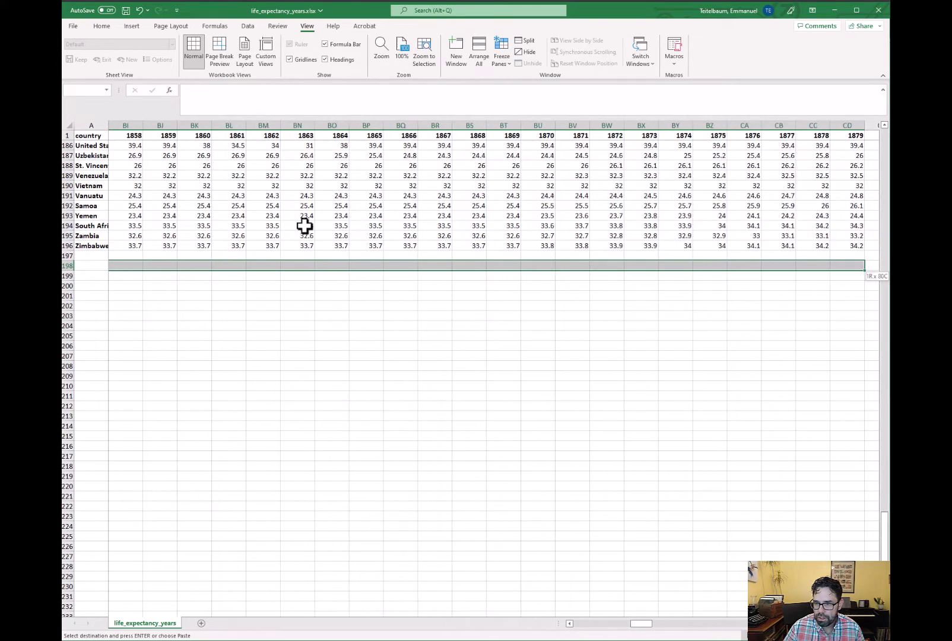
pyautogui.hotkey('shift', 'Right')
pyautogui.hotkey('shift', 'Right')
pyautogui.hotkey('shift', 'Right')
pyautogui.hotkey('shift', 'Right')
pyautogui.hotkey('shift', 'Right')
pyautogui.hotkey('shift', 'Right')
pyautogui.hotkey('shift', 'Right')
pyautogui.hotkey('shift', 'Right')
pyautogui.hotkey('shift', 'Right')
pyautogui.hotkey('shift', 'Right')
pyautogui.hotkey('shift', 'Right')
pyautogui.hotkey('shift', 'Right')
pyautogui.hotkey('shift', 'Right')
pyautogui.hotkey('shift', 'Right')
pyautogui.hotkey('shift', 'Right')
pyautogui.hotkey('shift', 'Right')
pyautogui.hotkey('shift', 'Right')
pyautogui.hotkey('shift', 'Right')
pyautogui.hotkey('shift', 'Right')
pyautogui.hotkey('shift', 'Right')
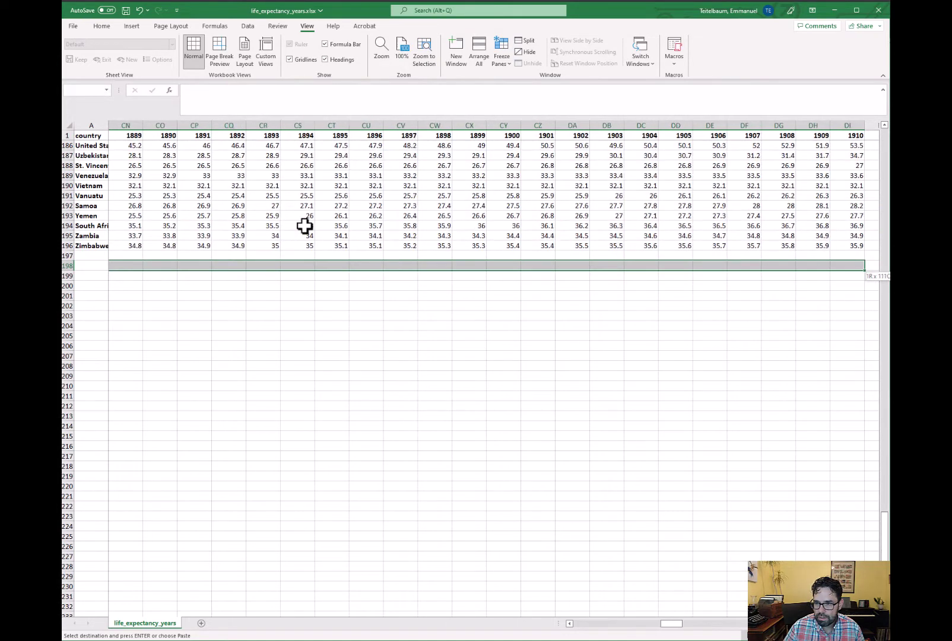
pyautogui.hotkey('shift', 'Right')
pyautogui.hotkey('shift', 'Right')
pyautogui.hotkey('shift', 'Right')
pyautogui.hotkey('shift', 'Right')
pyautogui.hotkey('shift', 'Right')
pyautogui.hotkey('shift', 'Right')
pyautogui.hotkey('shift', 'Right')
pyautogui.hotkey('shift', 'Right')
pyautogui.hotkey('shift', 'Right')
pyautogui.hotkey('shift', 'Right')
pyautogui.hotkey('shift', 'Right')
pyautogui.hotkey('shift', 'Right')
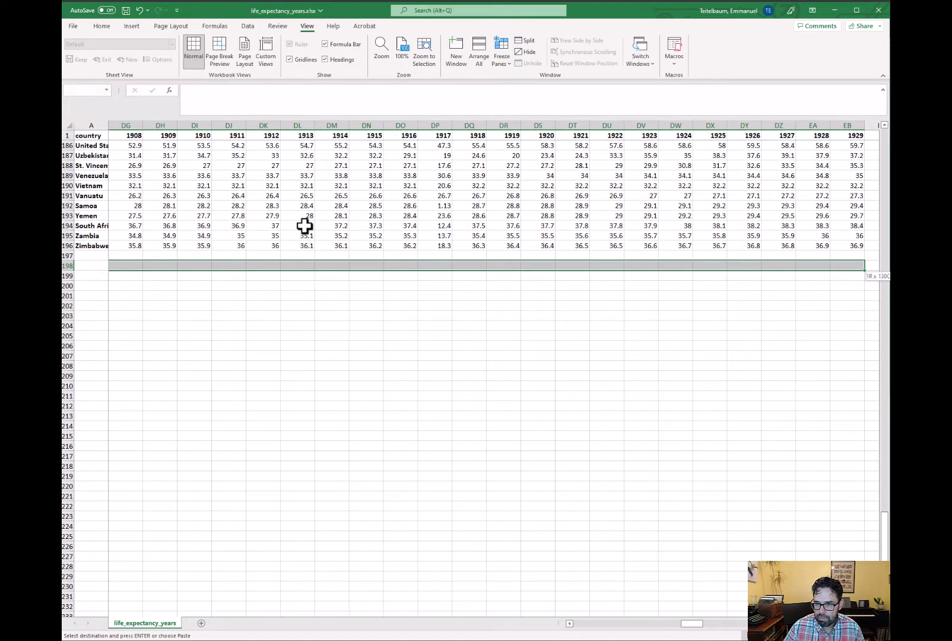
pyautogui.hotkey('ctrl', 'v')
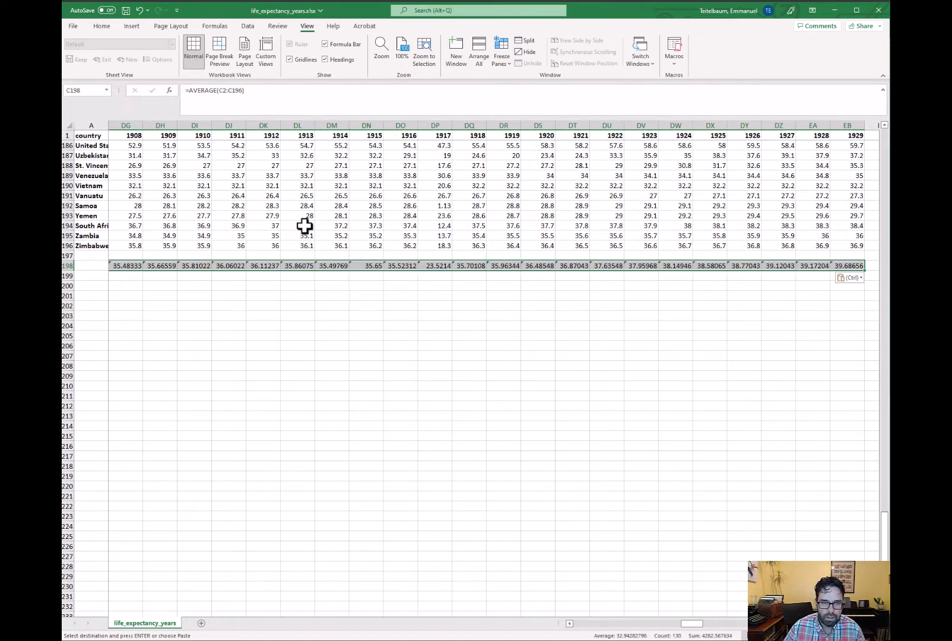
# - Check the pasted formulas along row 198 from B198 to K198, comparing the range each one averages
pyautogui.press('Left')
pyautogui.press('Right')
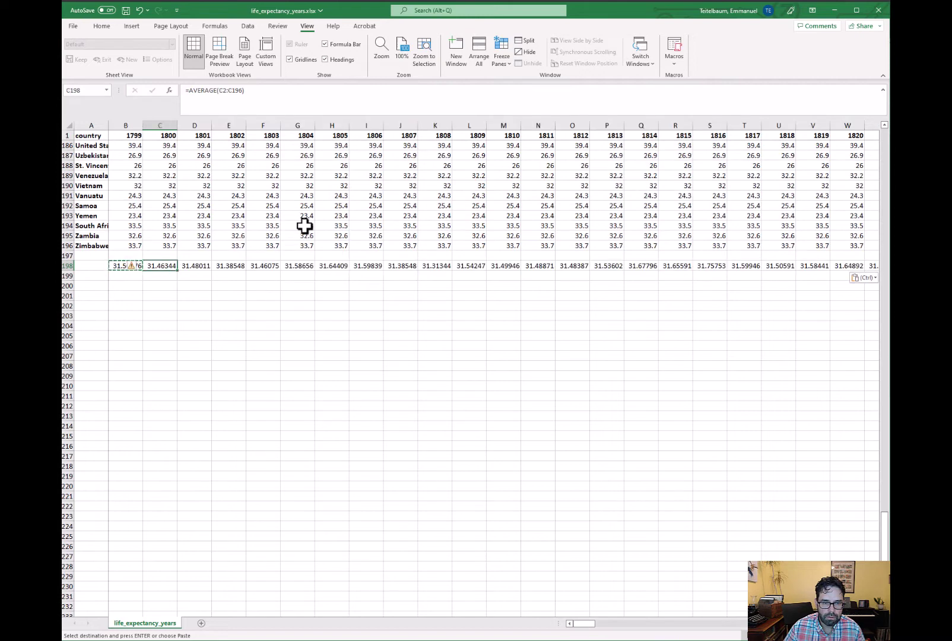
pyautogui.press('Right')
pyautogui.press('Right')
pyautogui.press('Right')
pyautogui.press('Right')
pyautogui.press('Right')
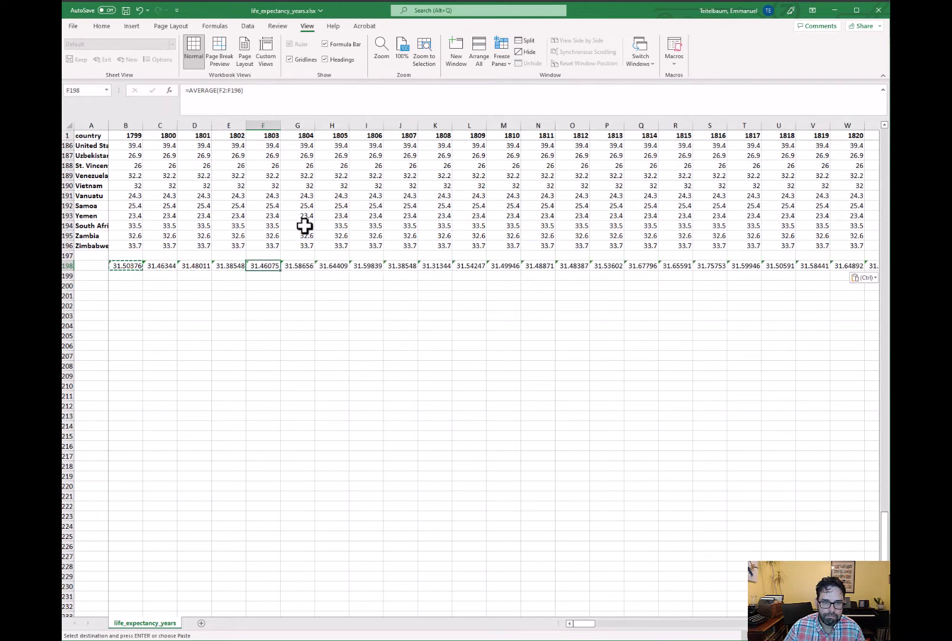
pyautogui.press('Right')
pyautogui.press('Right')
pyautogui.press('Right')
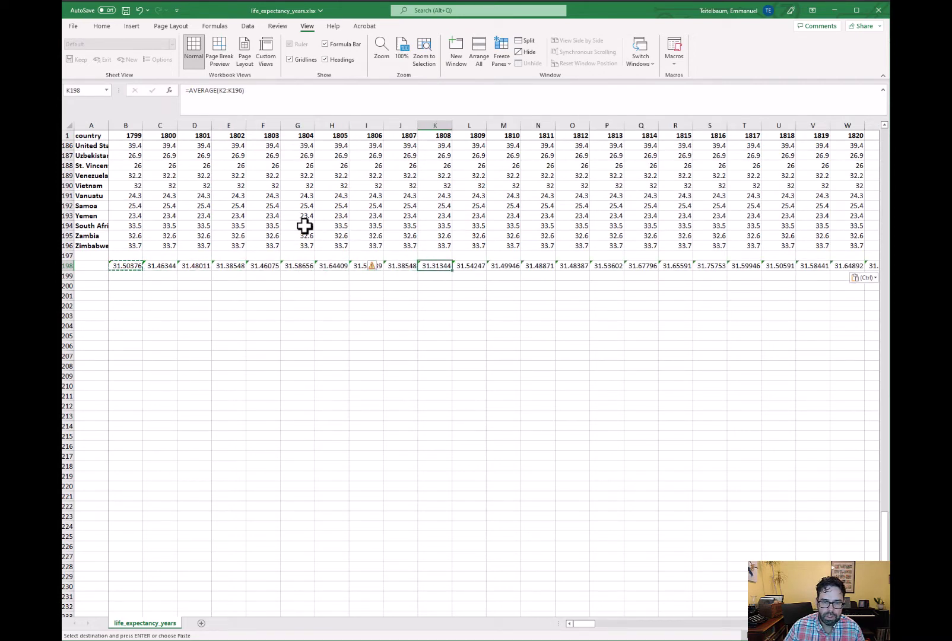
pyautogui.press('Left')
pyautogui.press('Left')
pyautogui.press('Left')
pyautogui.press('Left')
pyautogui.press('Left')
pyautogui.press('Left')
pyautogui.press('Left')
pyautogui.press('Left')
pyautogui.press('Left')
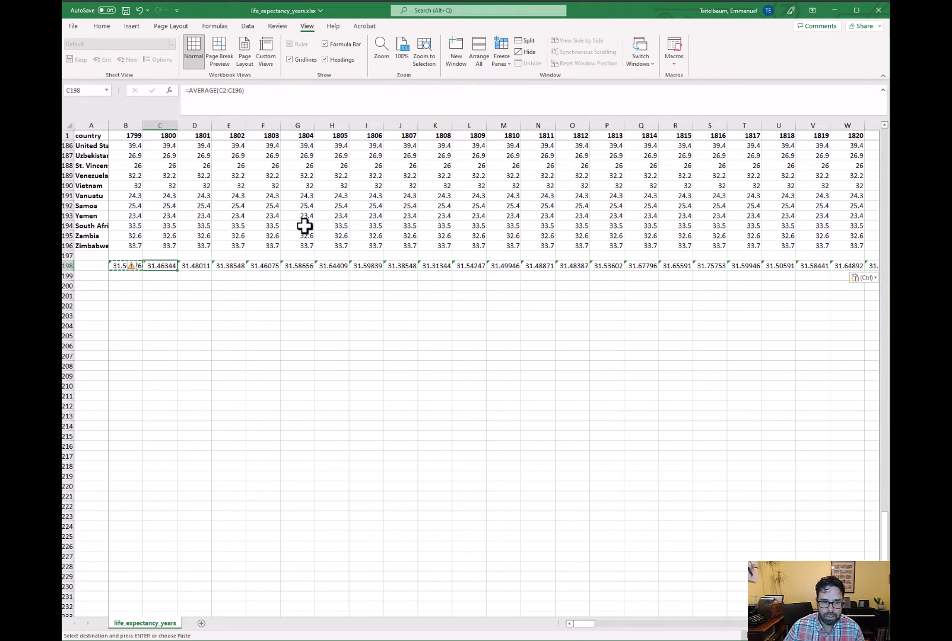
pyautogui.press('Right')
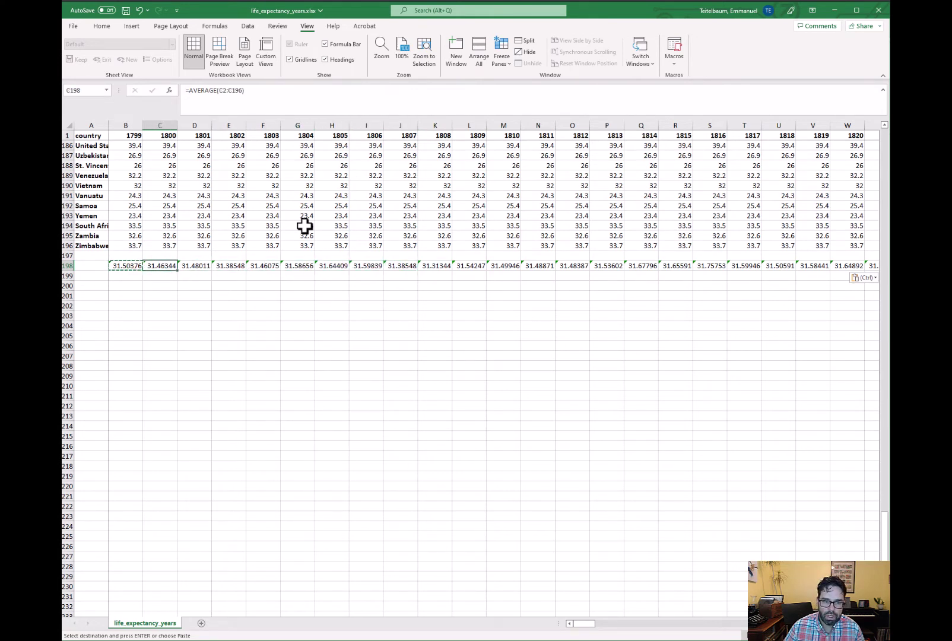
pyautogui.press('Right')
pyautogui.press('Left')
pyautogui.press('Left')
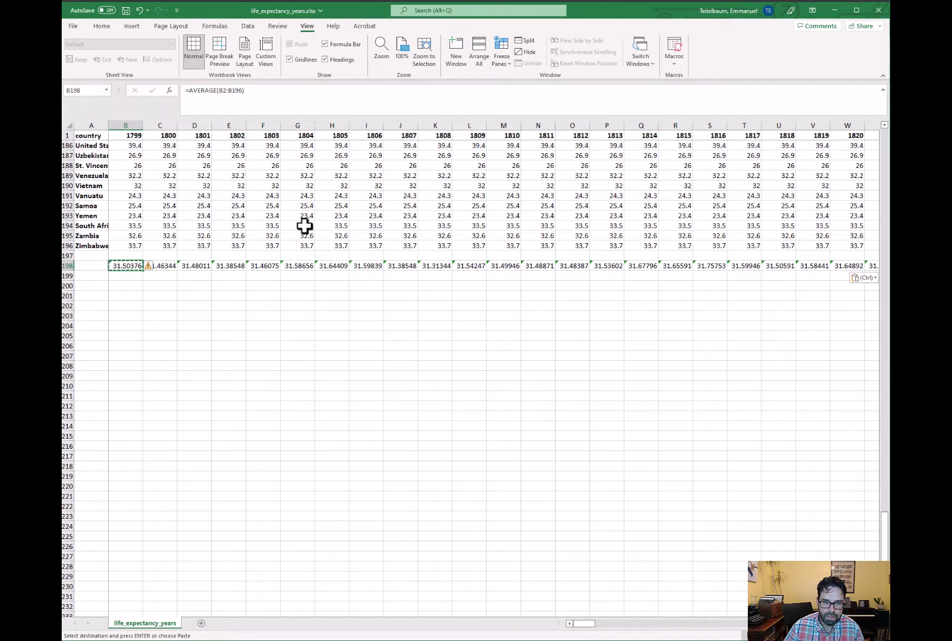
pyautogui.press('Right')
pyautogui.press('Right')
pyautogui.press('Right')
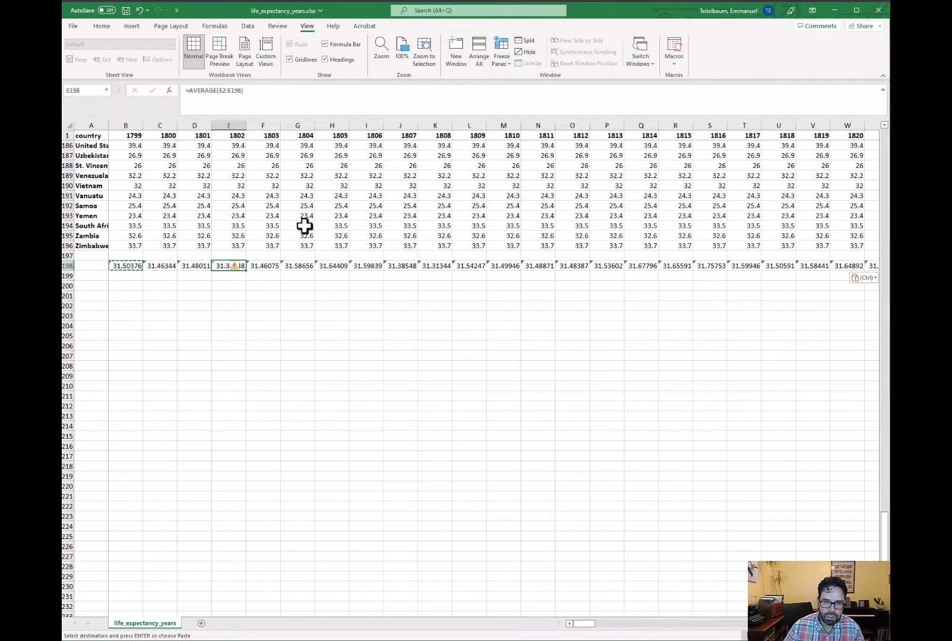
pyautogui.press('Right')
pyautogui.press('Right')
pyautogui.press('Right')
pyautogui.press('Right')
pyautogui.press('Right')
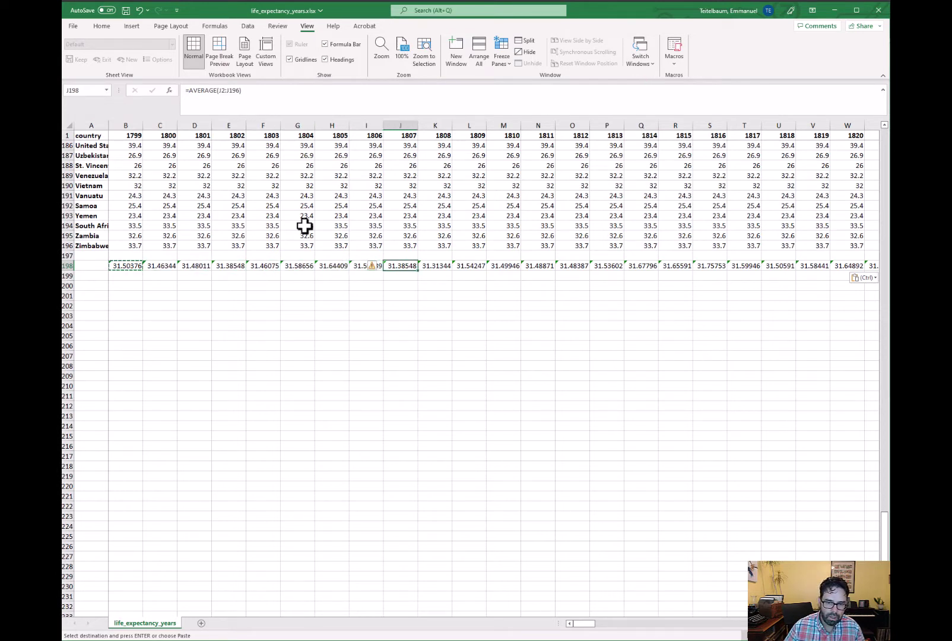
# - Return to the original average in B198 and compare its formula with the neighbouring cell C198
pyautogui.click(125, 265)
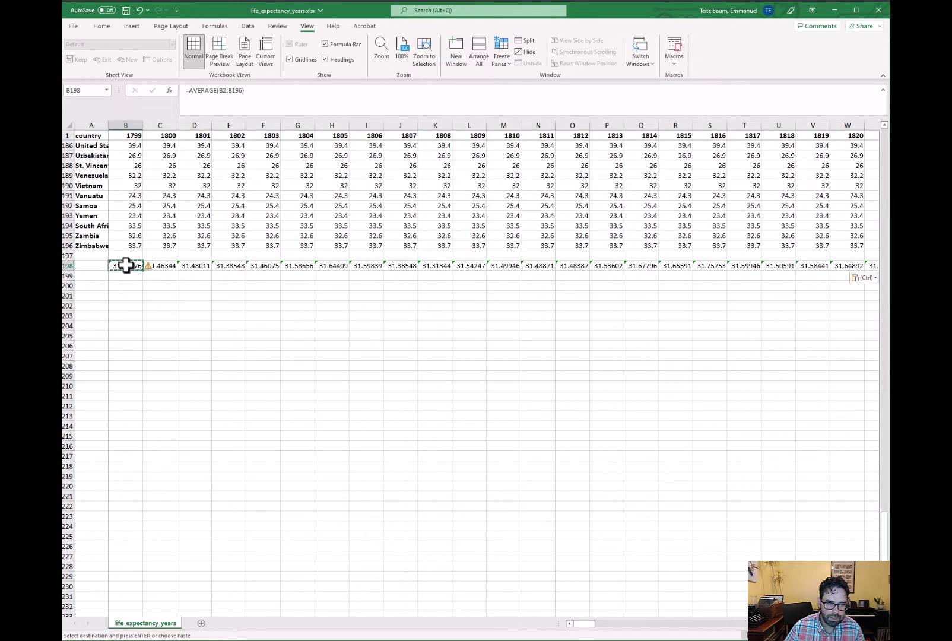
pyautogui.click(150, 266)
pyautogui.press('Escape')
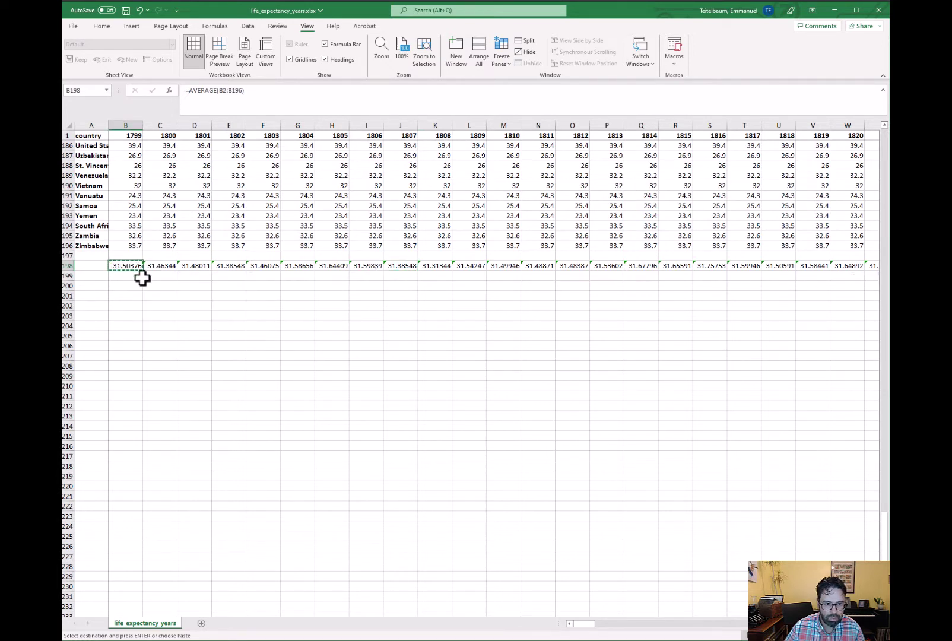
pyautogui.click(128, 273)
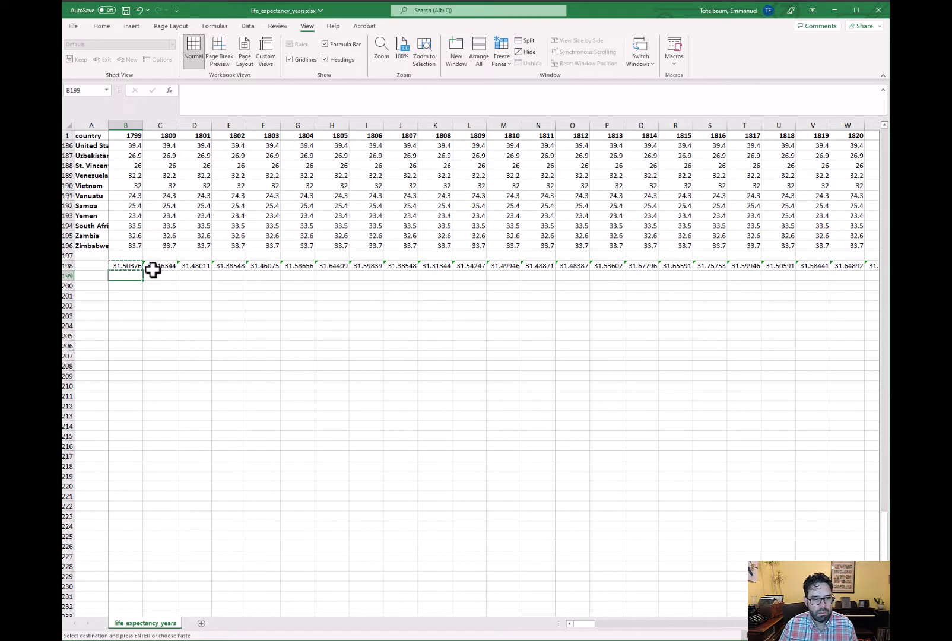
pyautogui.press('Up')
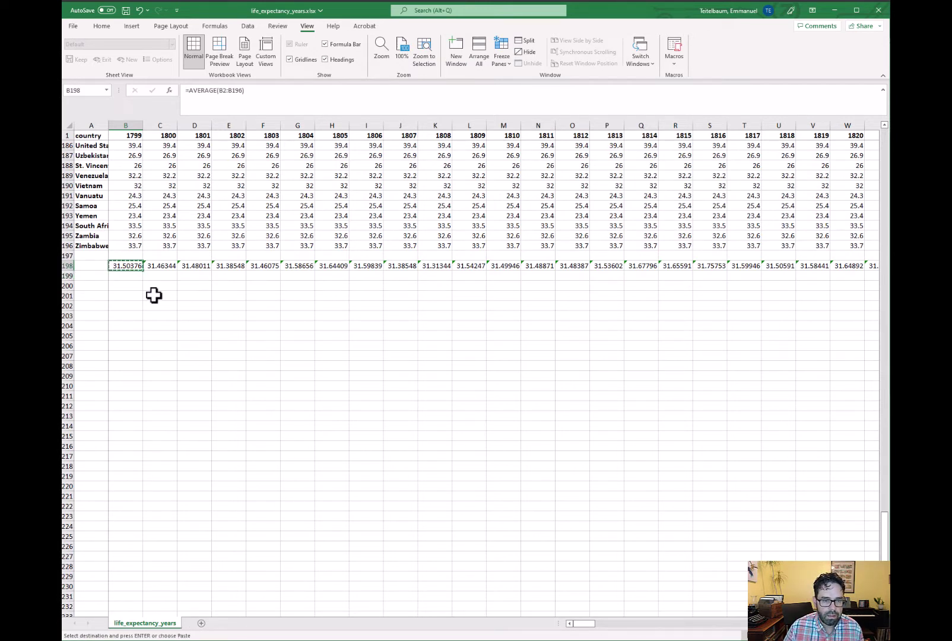
pyautogui.press('Right')
pyautogui.press('Left')
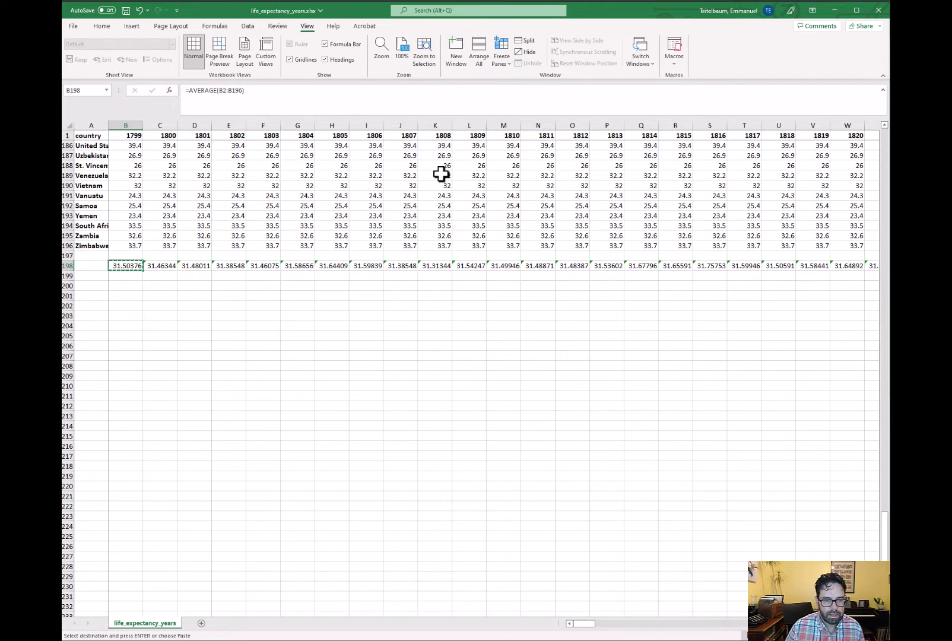
# - Paste the copied B198 average into C198 again and compare the ranges averaged in the two cells
pyautogui.press('Right')
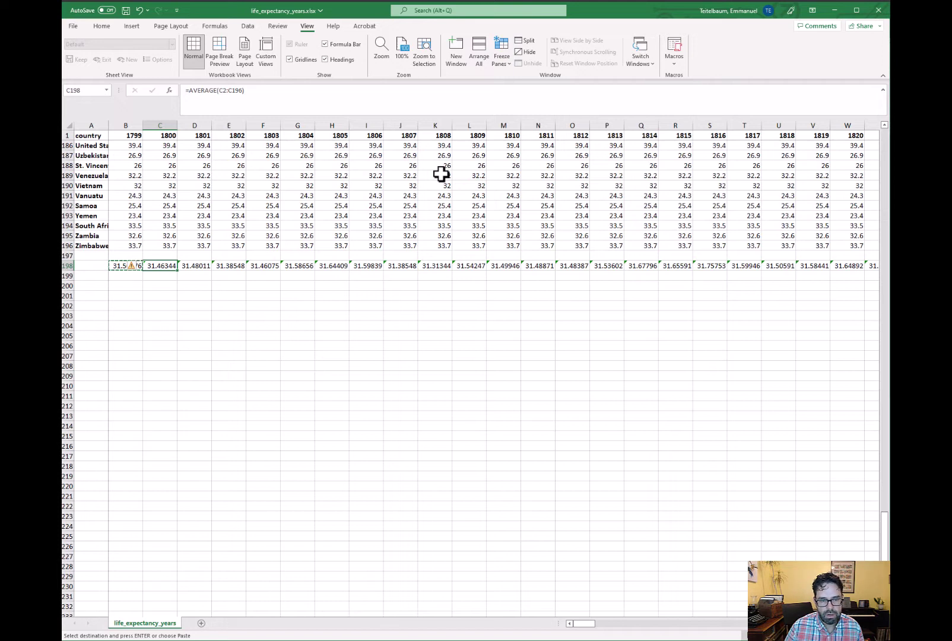
pyautogui.hotkey('ctrl', 'v')
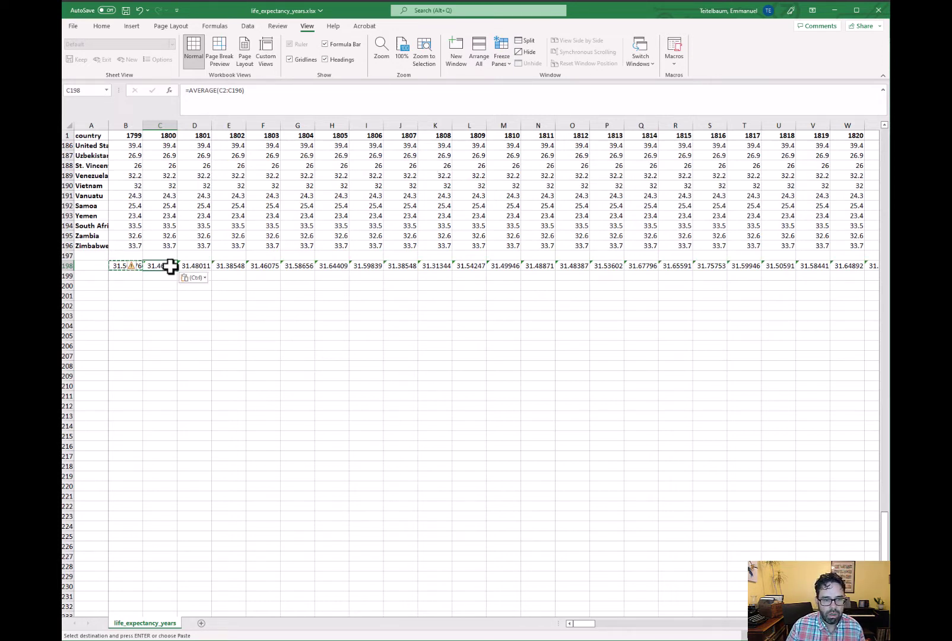
pyautogui.press('Left')
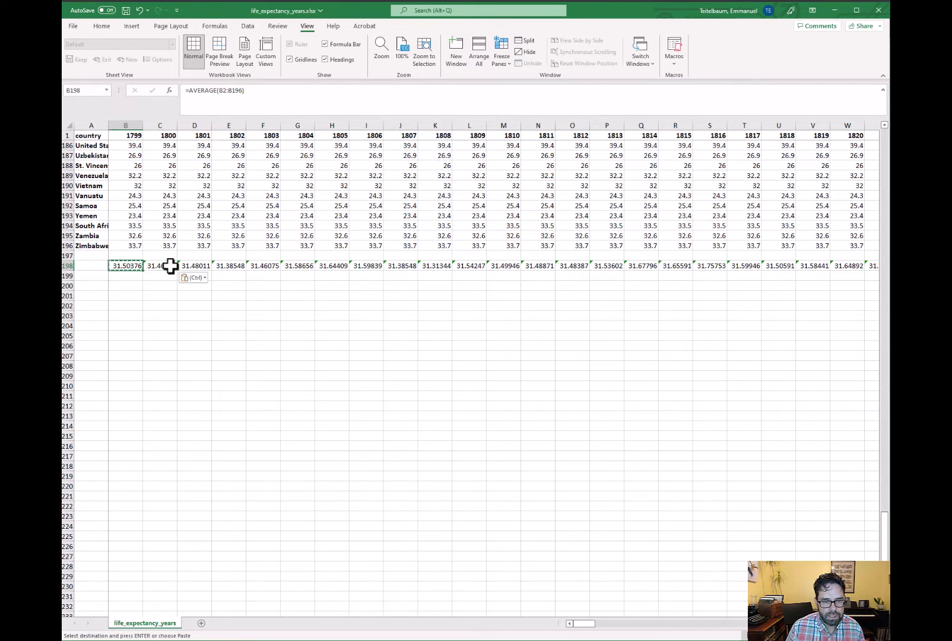
pyautogui.click(170, 267)
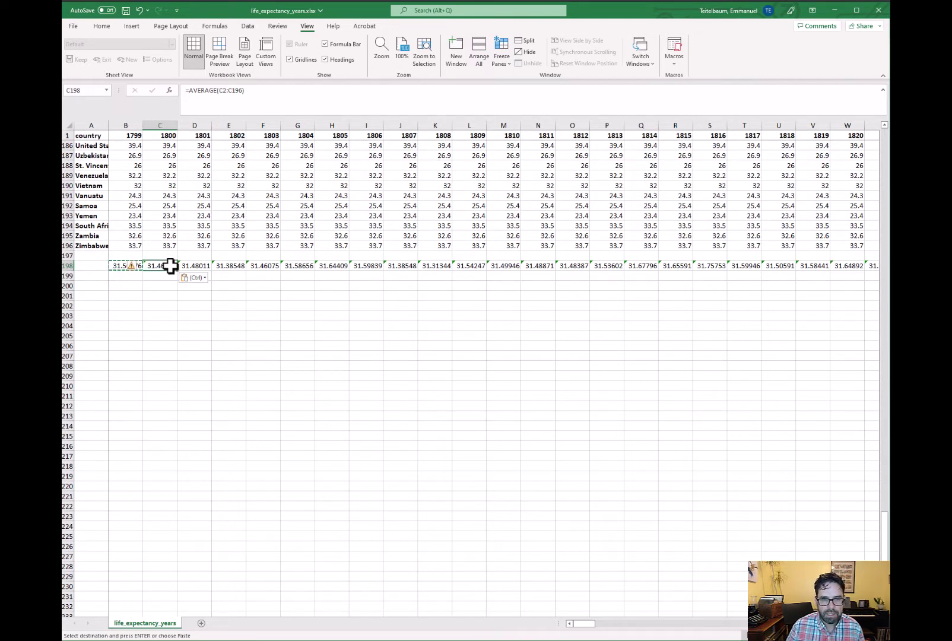
pyautogui.press('Left')
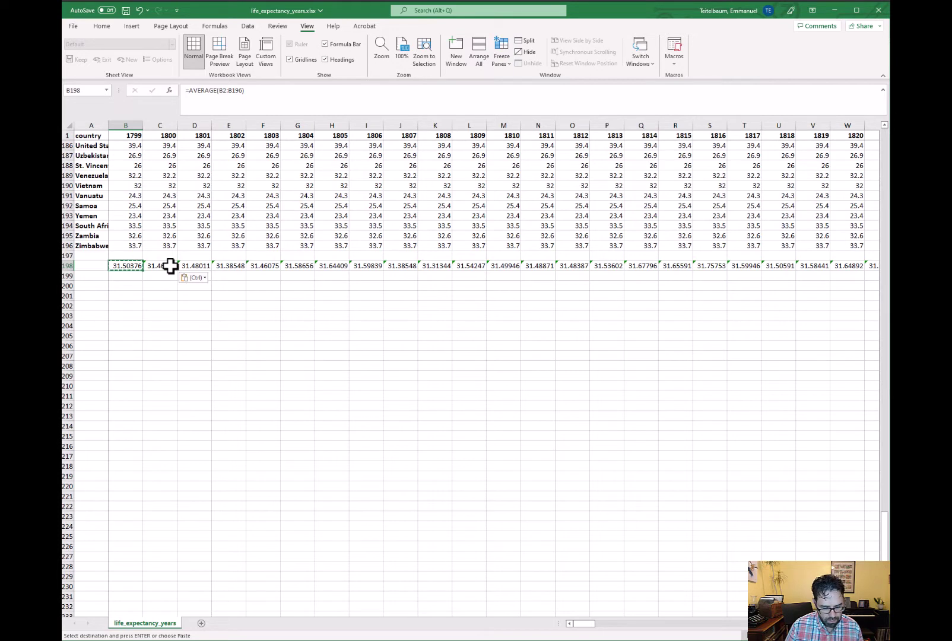
# - Copy the relative average formula from B198 down into cells B199, B200 and B201
pyautogui.hotkey('ctrl', 'c')
pyautogui.press('Down')
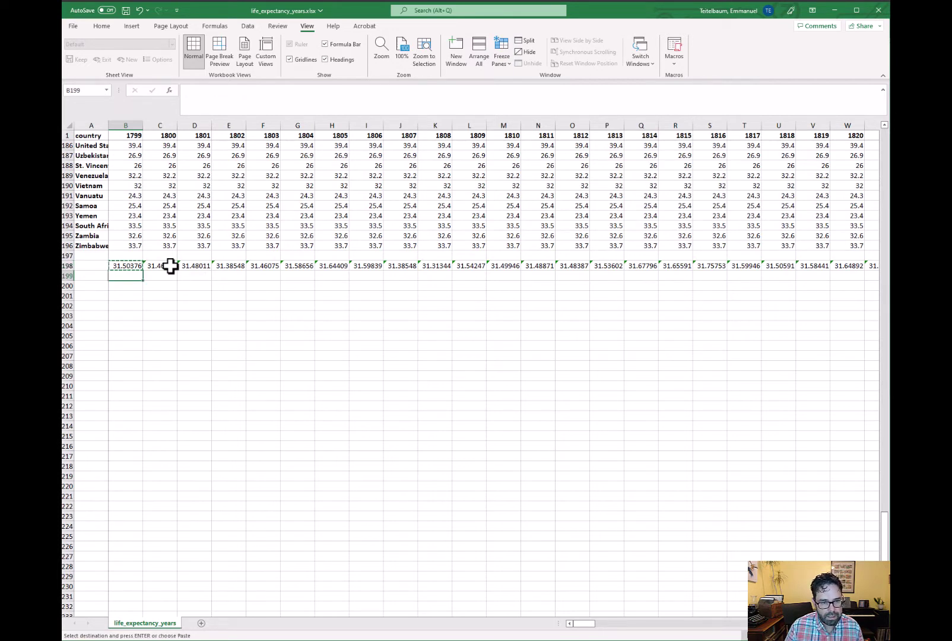
pyautogui.hotkey('ctrl', 'v')
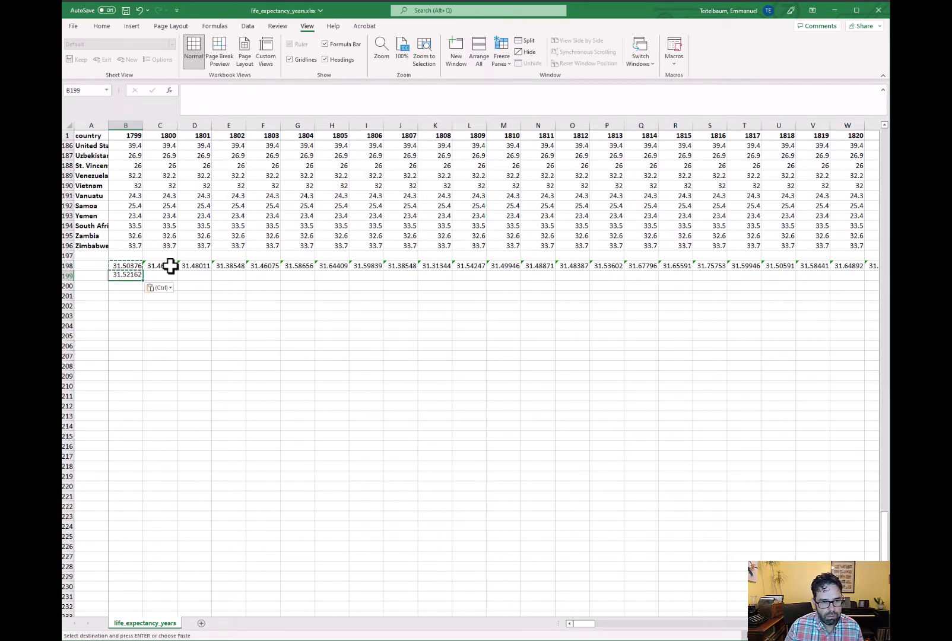
pyautogui.press('Down')
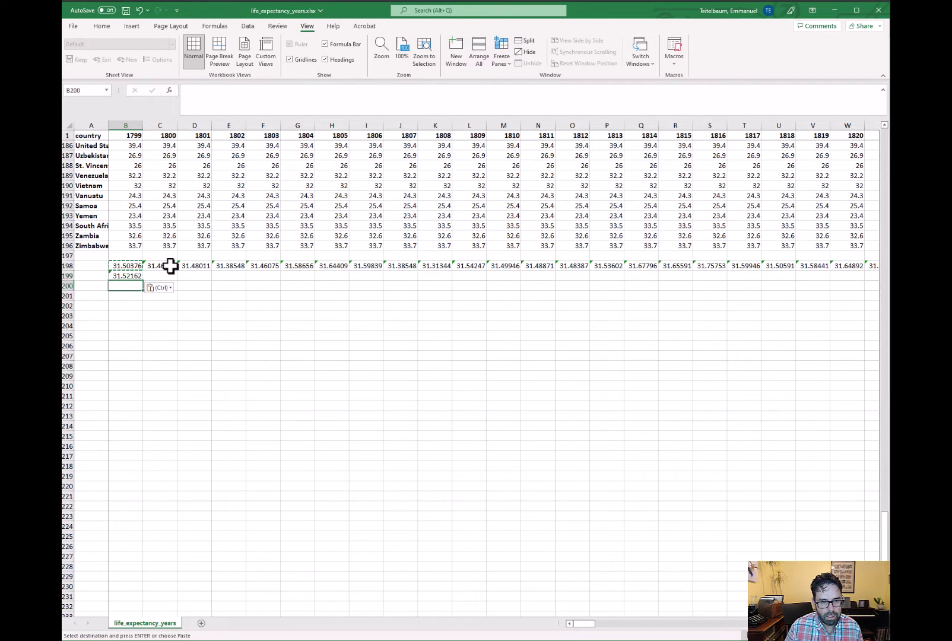
pyautogui.hotkey('ctrl', 'v')
pyautogui.press('Down')
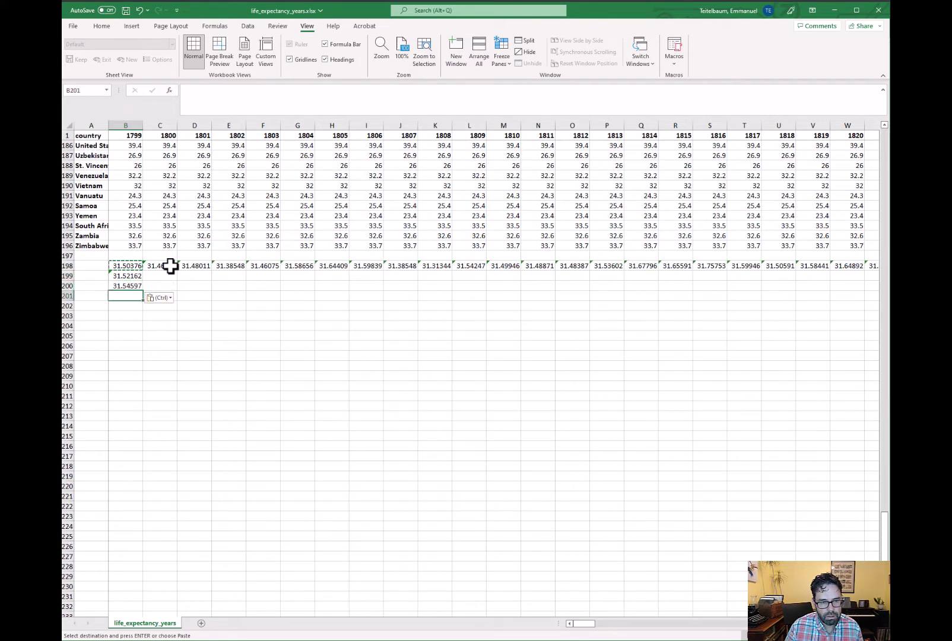
pyautogui.hotkey('ctrl', 'v')
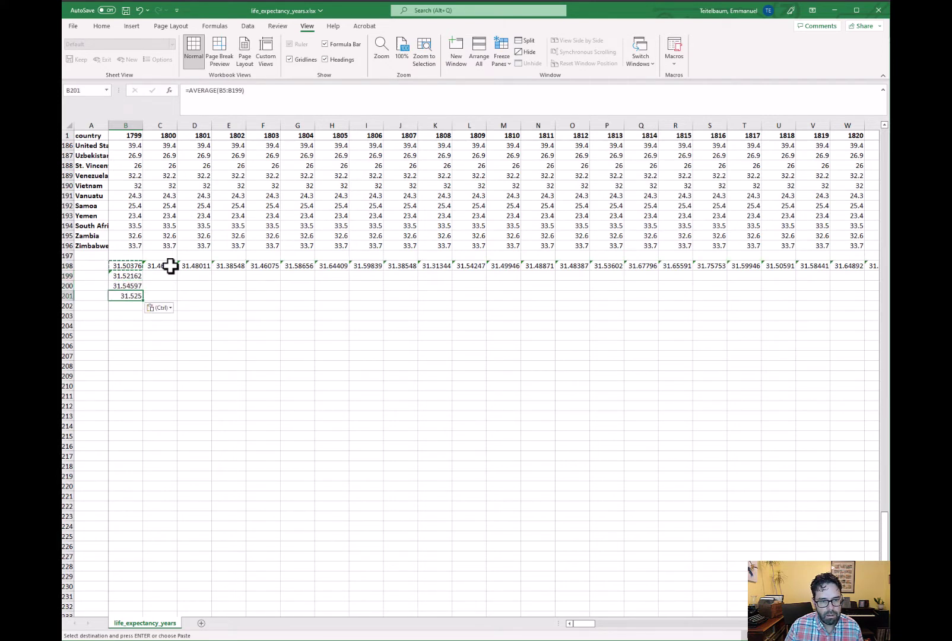
# - Delete the pasted averages in B199:B201 and return to the original formula in B198
pyautogui.press('Up')
pyautogui.press('Up')
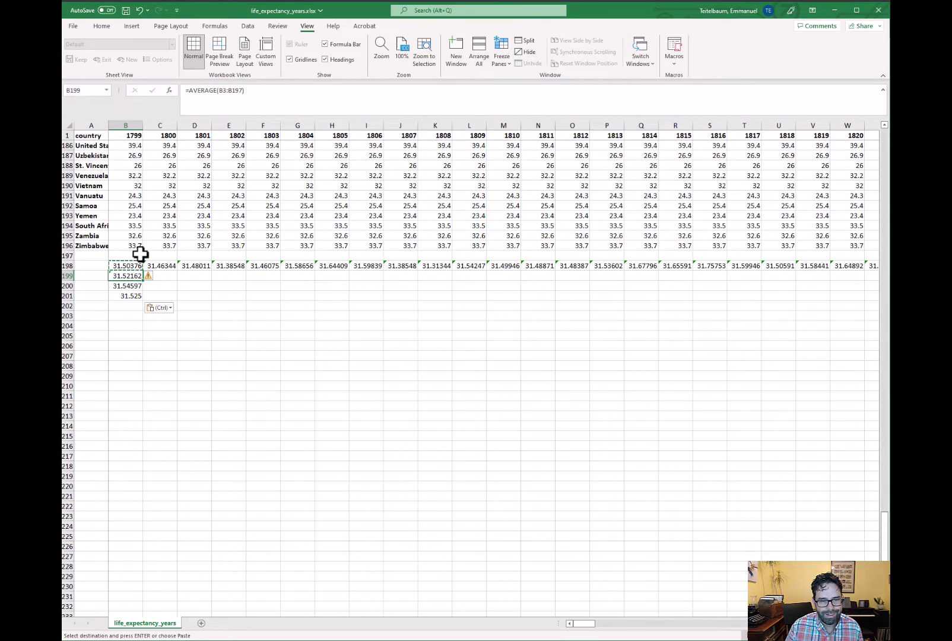
pyautogui.hotkey('shift', 'Down')
pyautogui.hotkey('shift', 'Down')
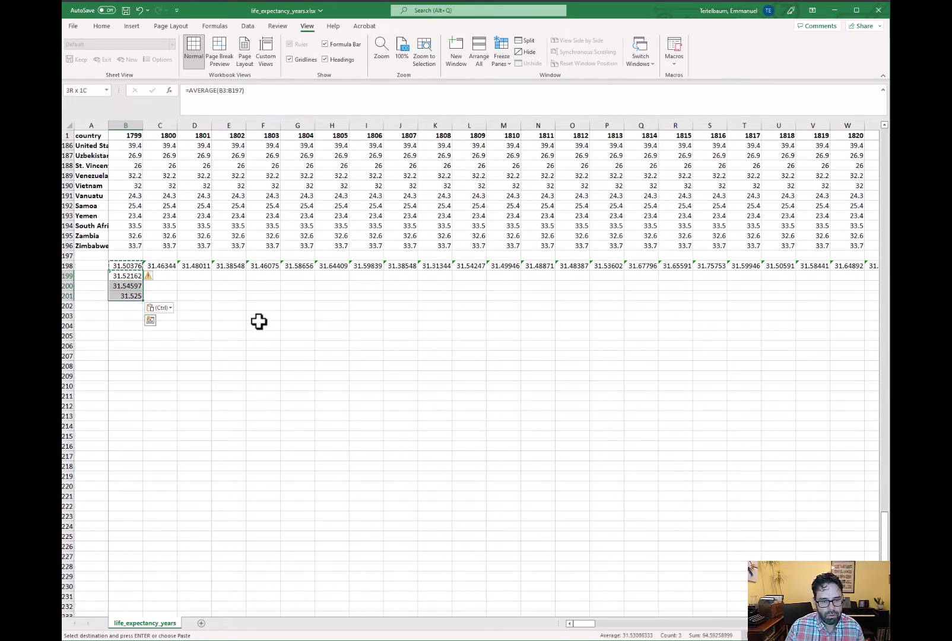
pyautogui.press('Delete')
pyautogui.press('Escape')
pyautogui.press('Up')
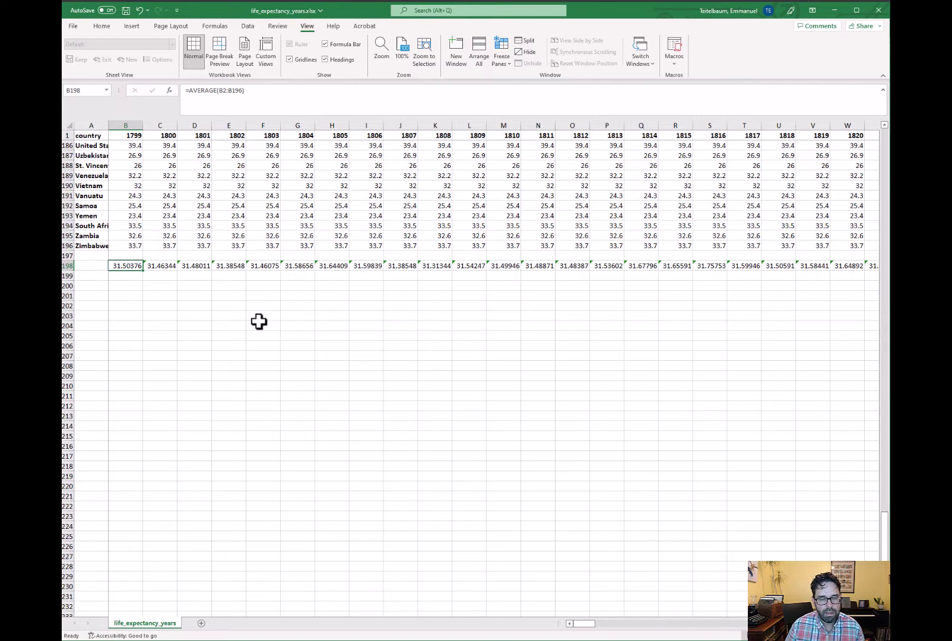
# - Lock the row references in the B198 average, making the formula =AVERAGE(B$2:B$196)
pyautogui.hotkey('ctrl', 'c')
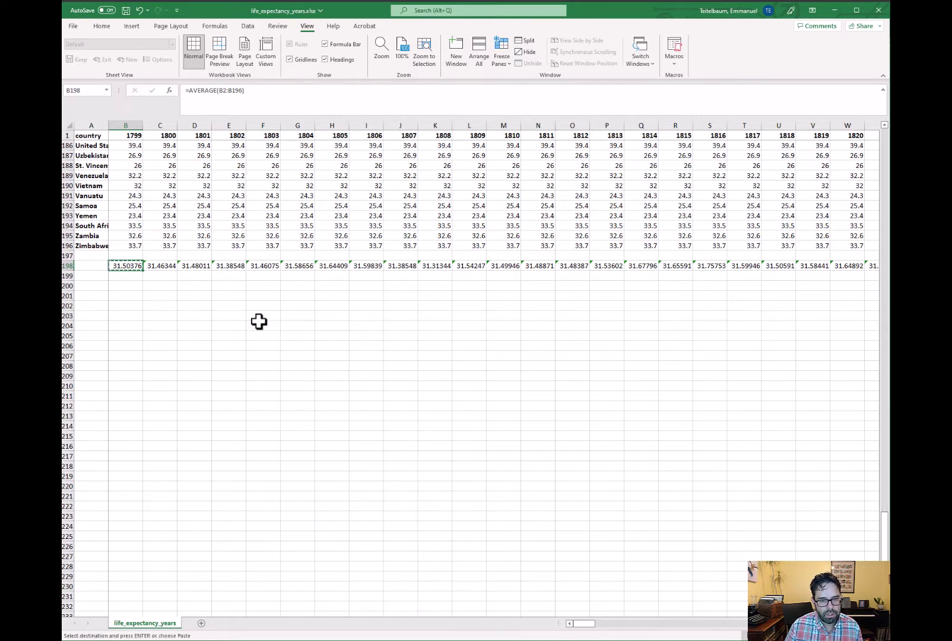
pyautogui.press('Down')
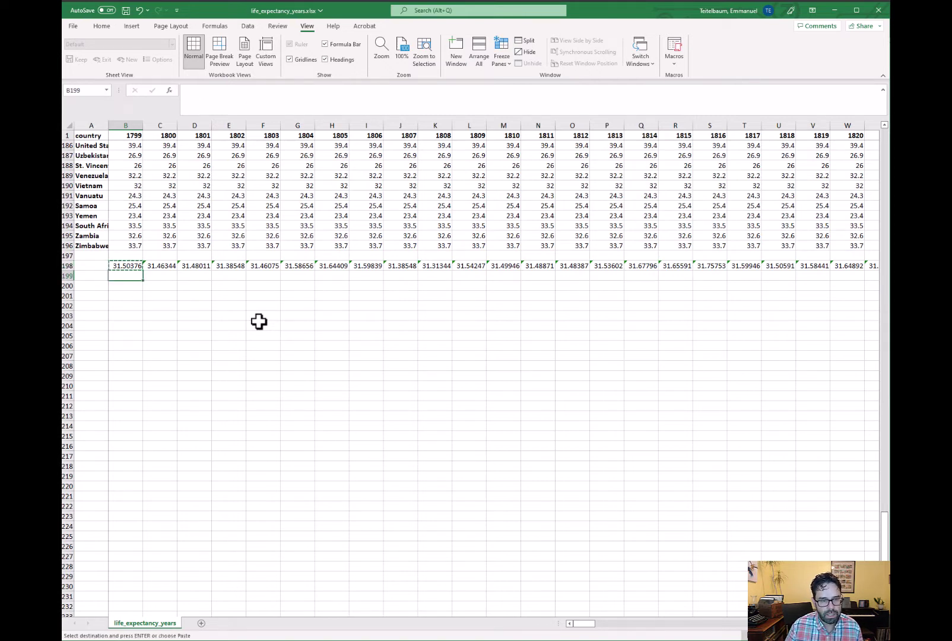
pyautogui.click(132, 264)
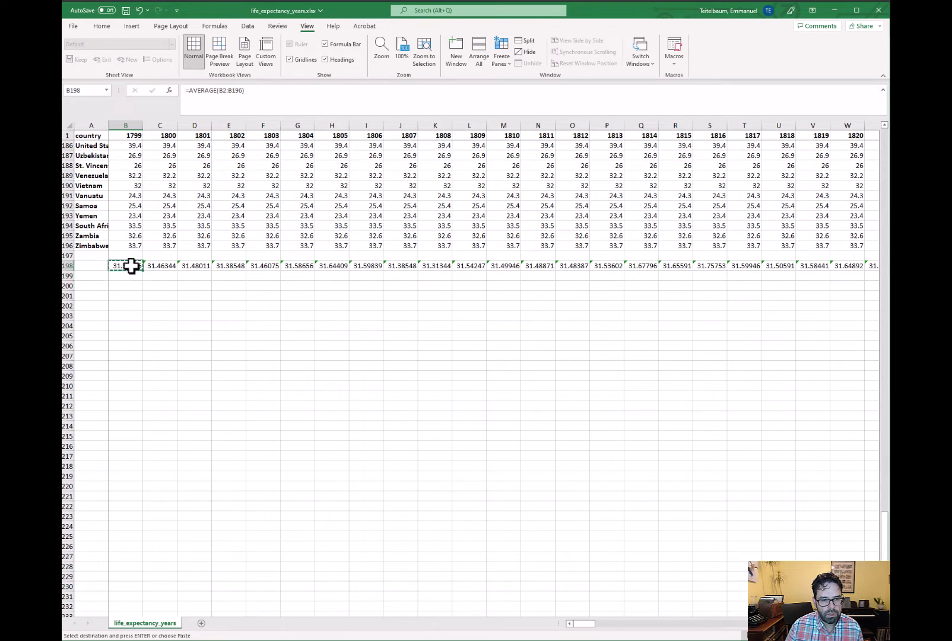
pyautogui.click(223, 91)
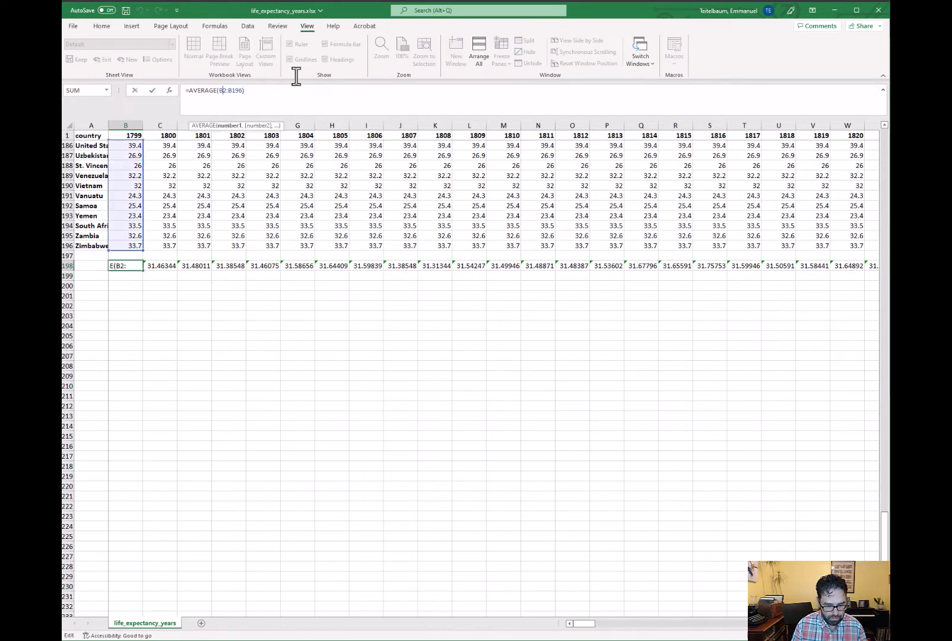
pyautogui.write('$')
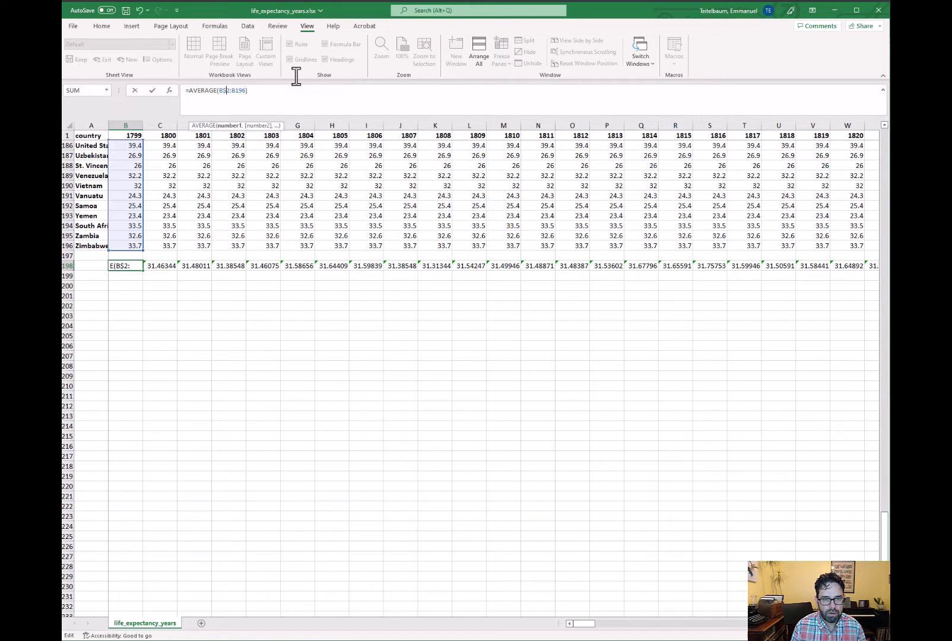
pyautogui.press('Right')
pyautogui.press('Right')
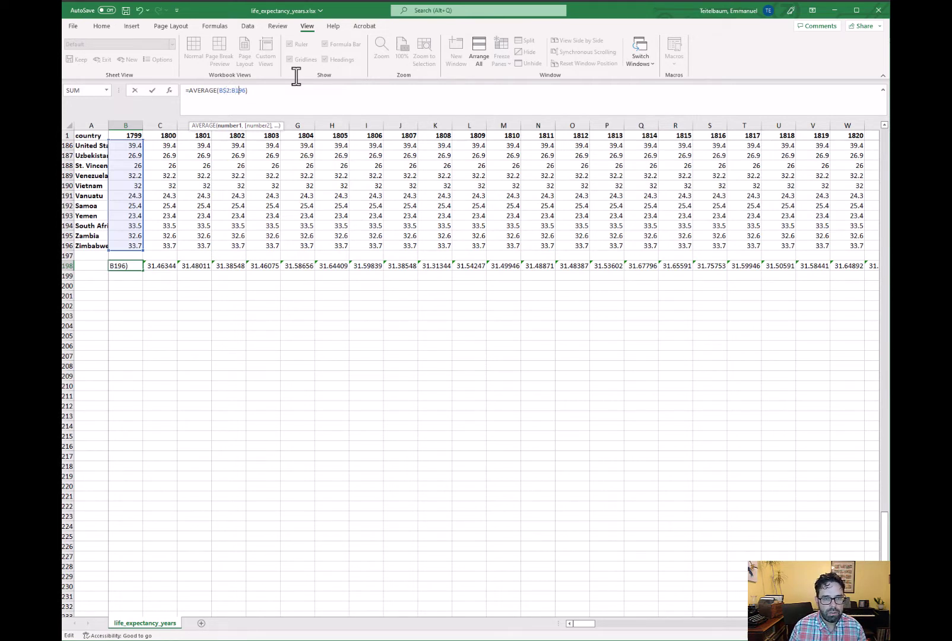
pyautogui.write('$')
pyautogui.hotkey('ctrl', 'Return')
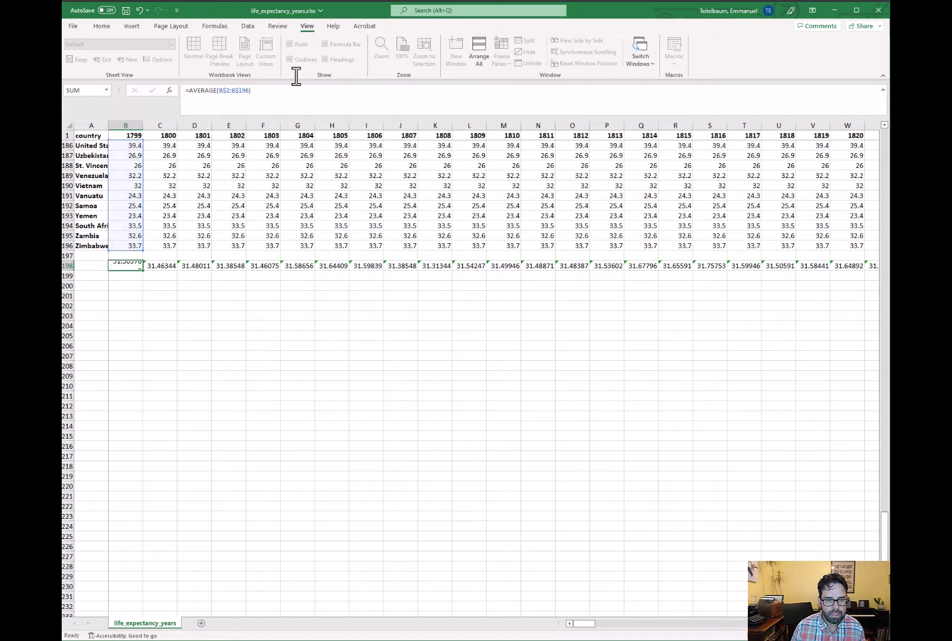
# - Copy the row-locked average from B198 down into cells B199 and B200
pyautogui.hotkey('ctrl', 'c')
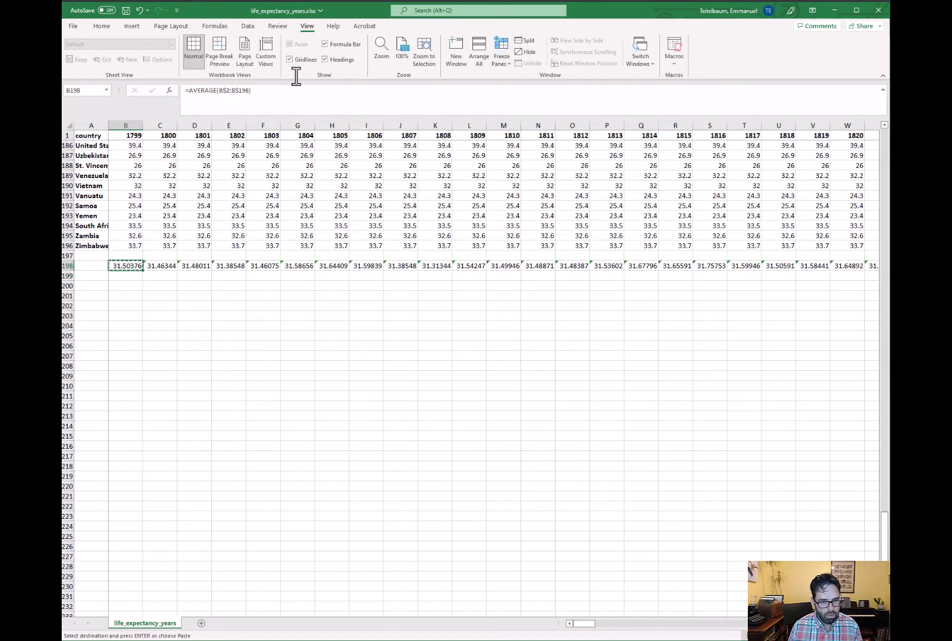
pyautogui.press('Down')
pyautogui.hotkey('ctrl', 'v')
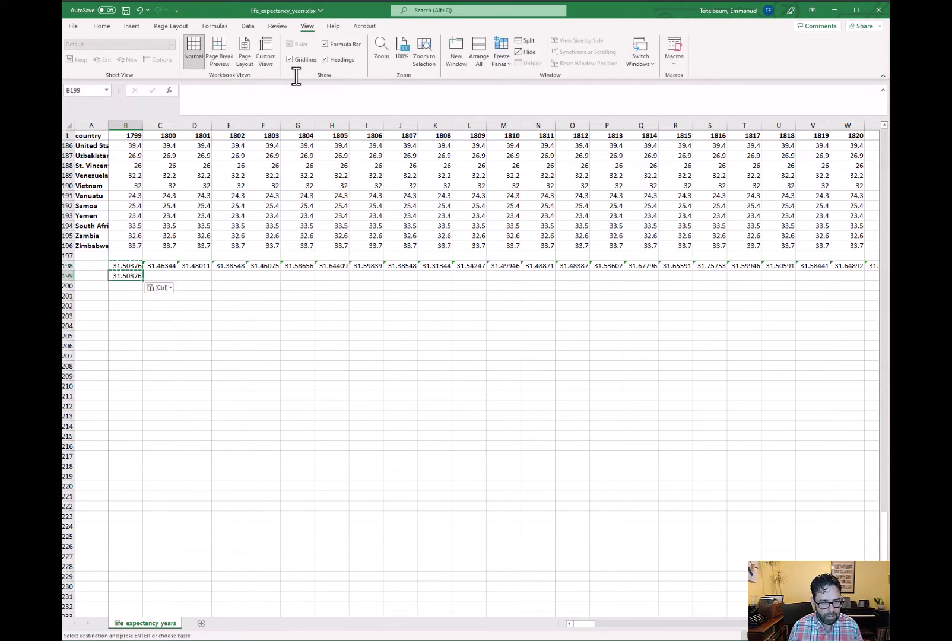
pyautogui.press('Down')
pyautogui.hotkey('ctrl', 'v')
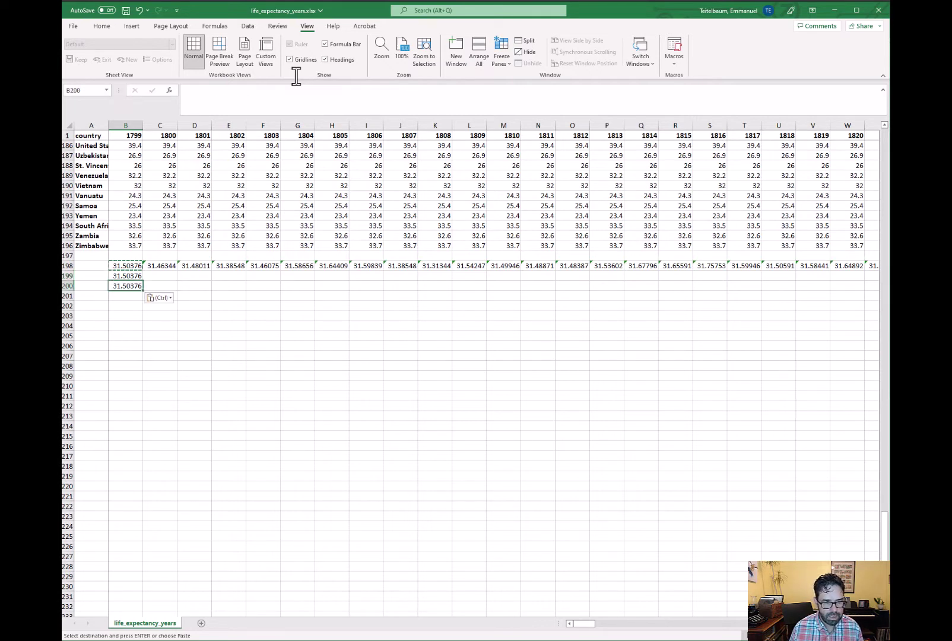
# - Copy the row-locked average from B199 into C199, check its column reference, and undo the paste
pyautogui.press('Up')
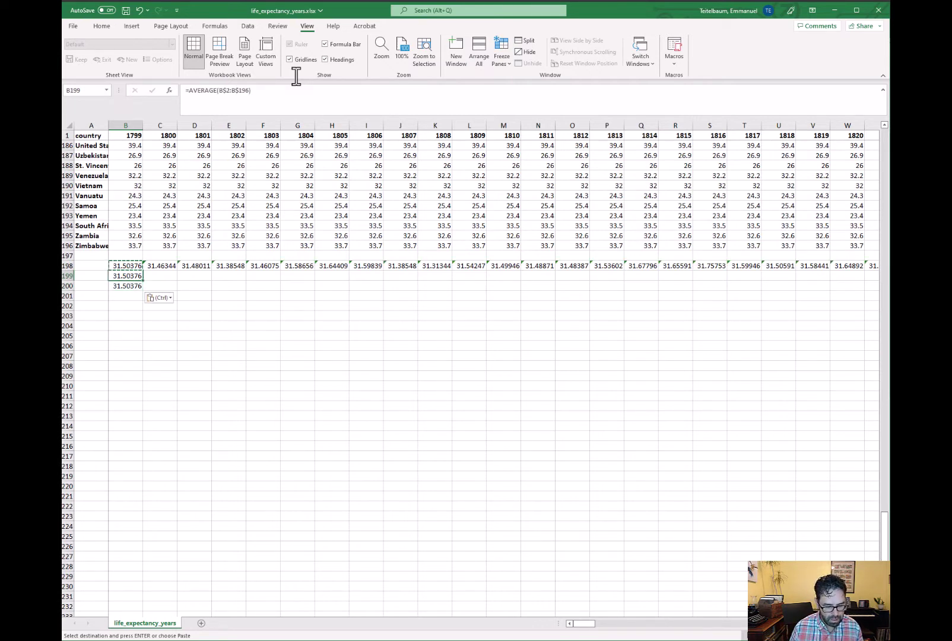
pyautogui.hotkey('ctrl', 'c')
pyautogui.press('Right')
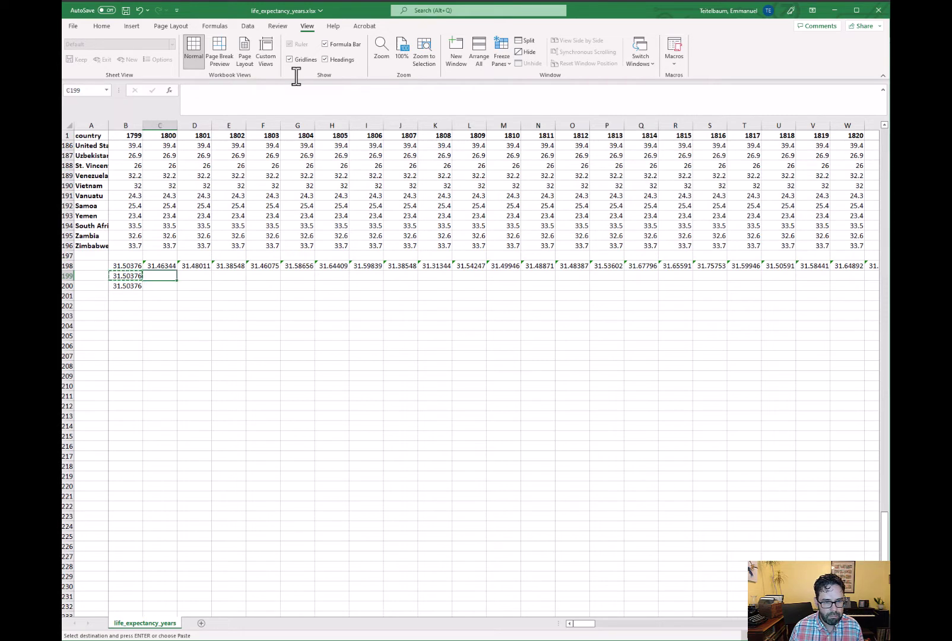
pyautogui.hotkey('ctrl', 'v')
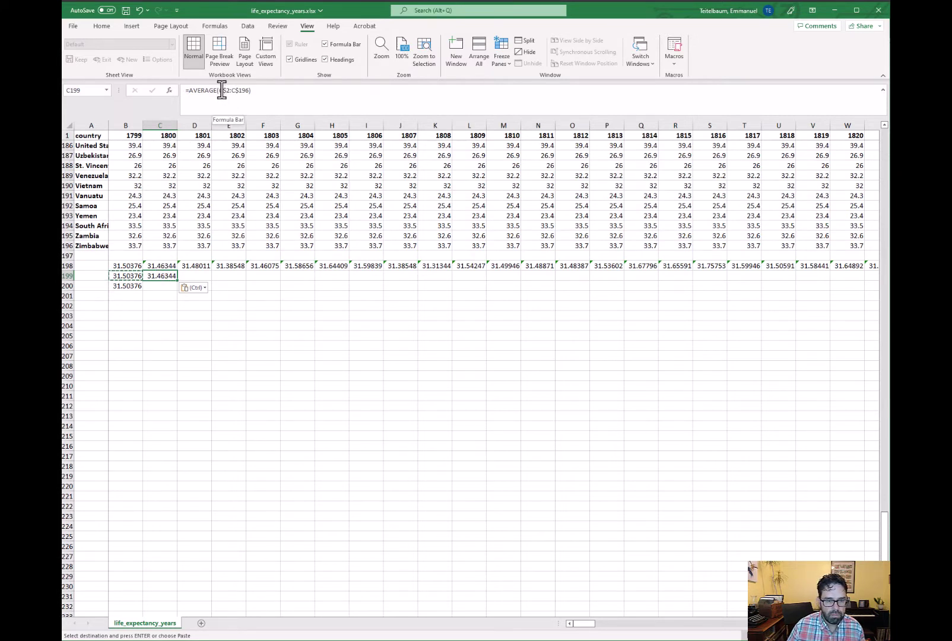
pyautogui.hotkey('ctrl', 'z')
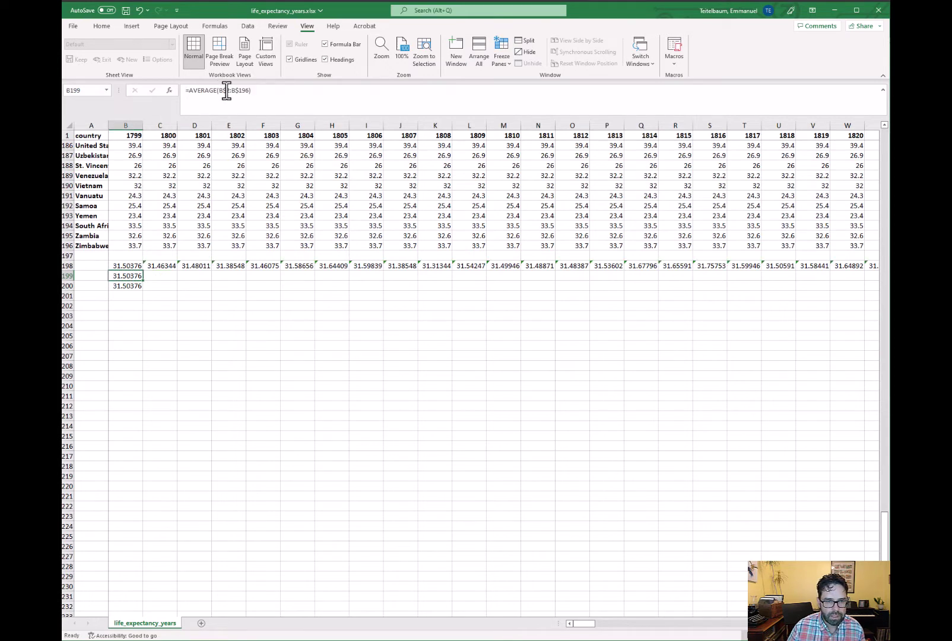
# - Lock the column references in the B199 average as well, making the formula =AVERAGE($B$2:$B$196)
pyautogui.click(219, 90)
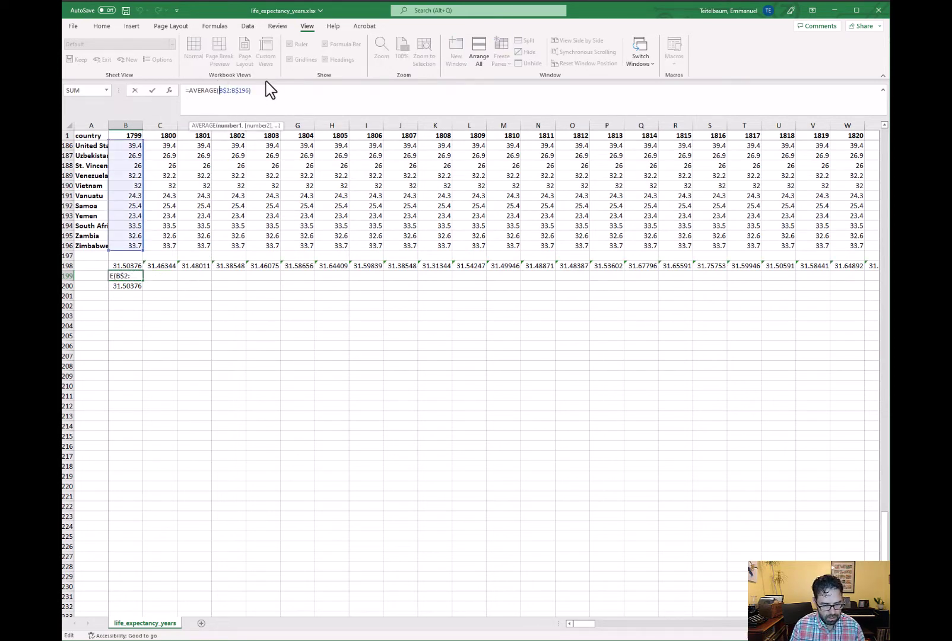
pyautogui.write('$')
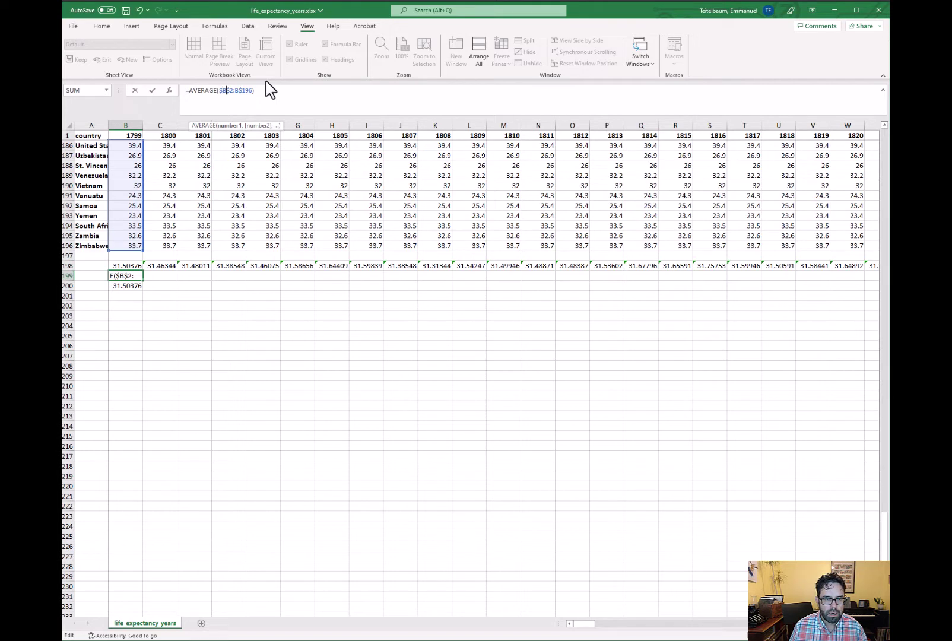
pyautogui.press('Right')
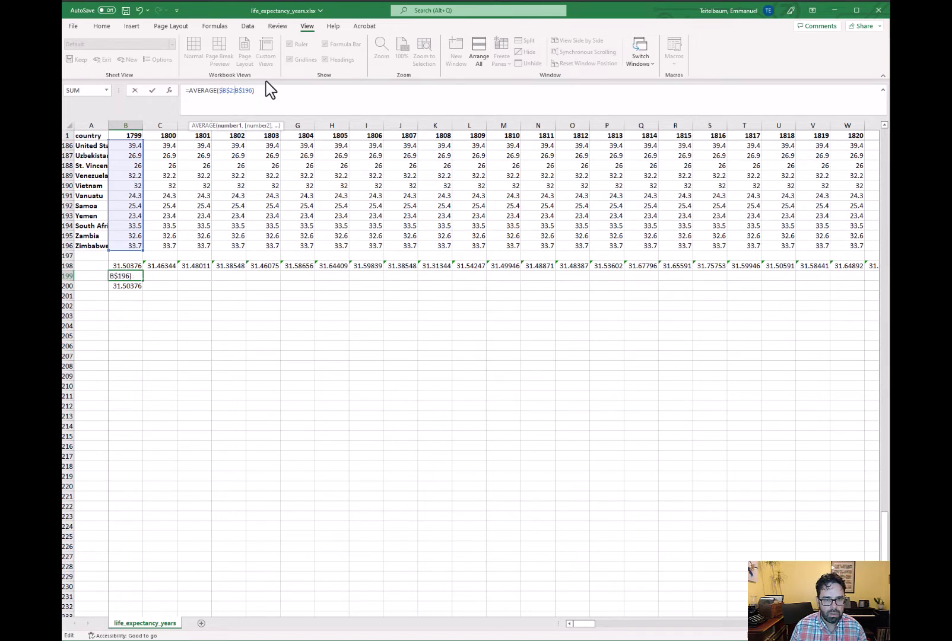
pyautogui.write('$')
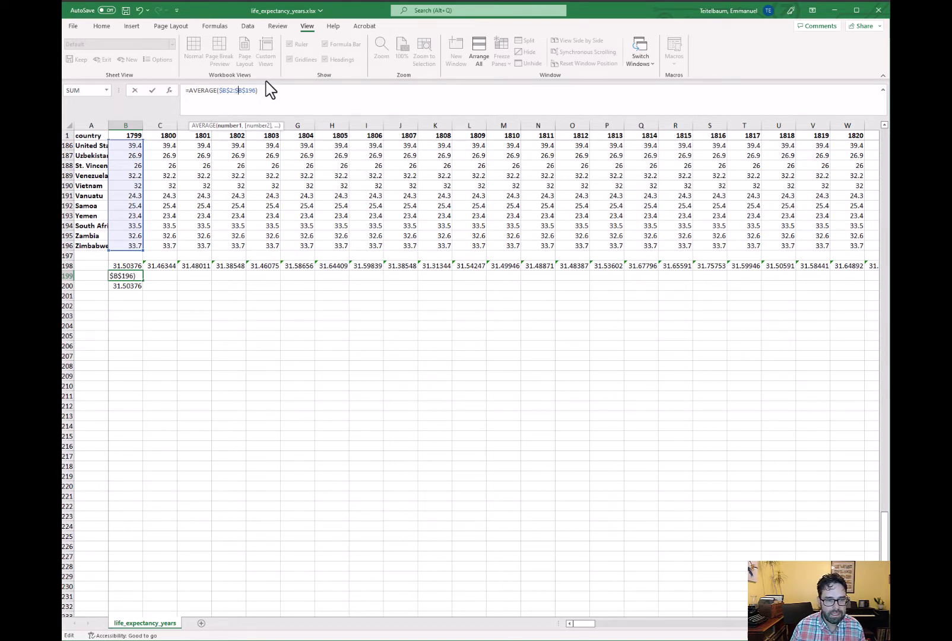
pyautogui.hotkey('ctrl', 'Return')
# - Copy the fully locked average from B199 into C199, compare both formulas, and select the two cells
pyautogui.hotkey('ctrl', 'c')
pyautogui.press('Right')
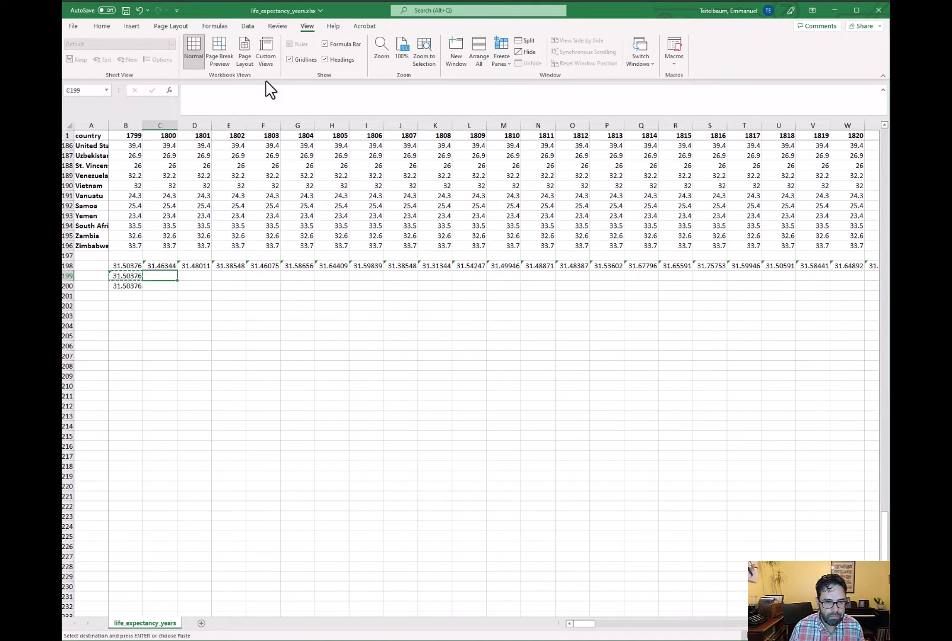
pyautogui.hotkey('ctrl', 'v')
pyautogui.press('Left')
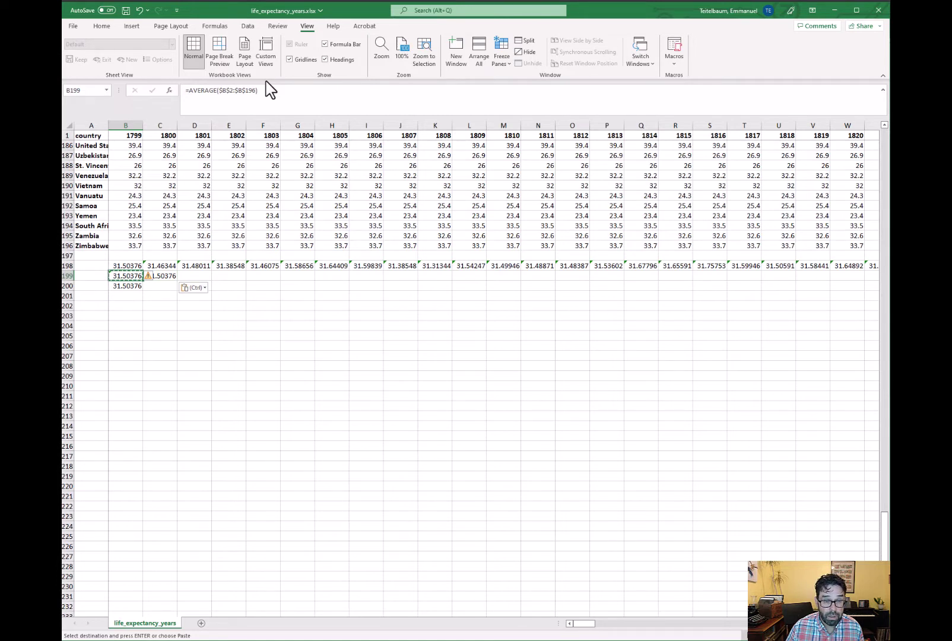
pyautogui.press('Right')
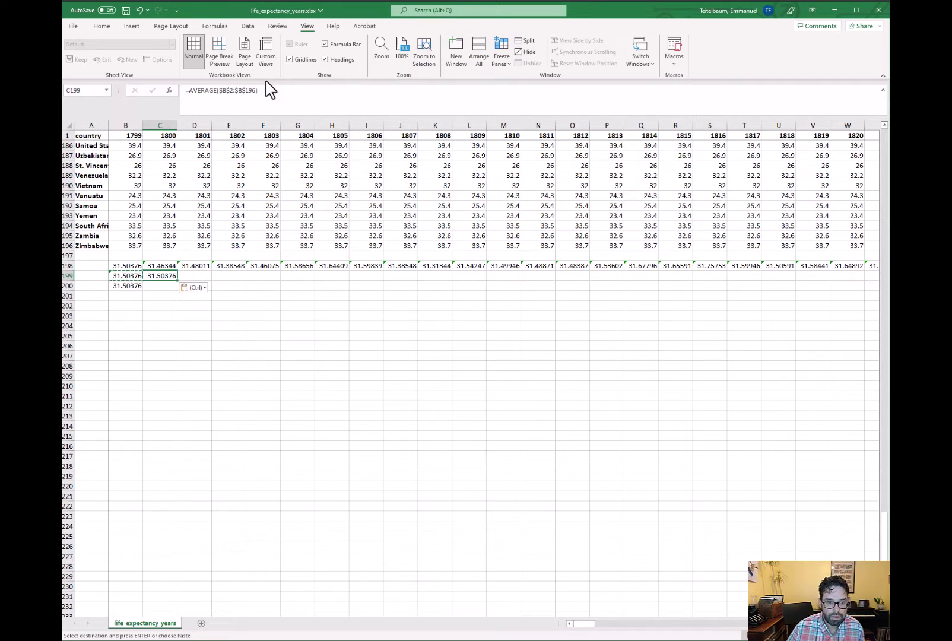
pyautogui.hotkey('shift', 'Left')
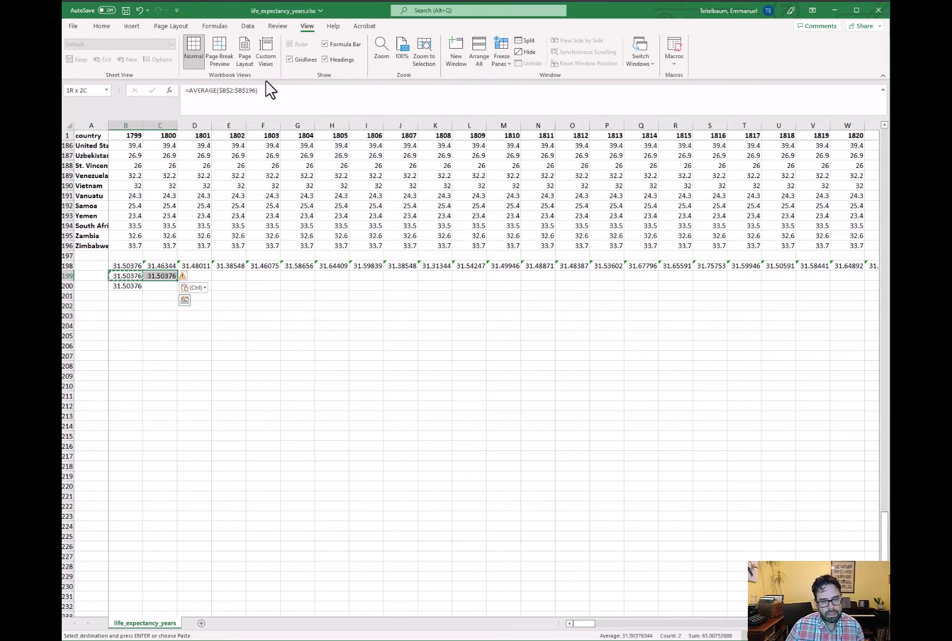
# - Clear the demonstration averages from B199, C199 and B200, keeping the averages in row 198
pyautogui.press('Escape')
pyautogui.press('Down')
pyautogui.press('Delete')
pyautogui.press('Left')
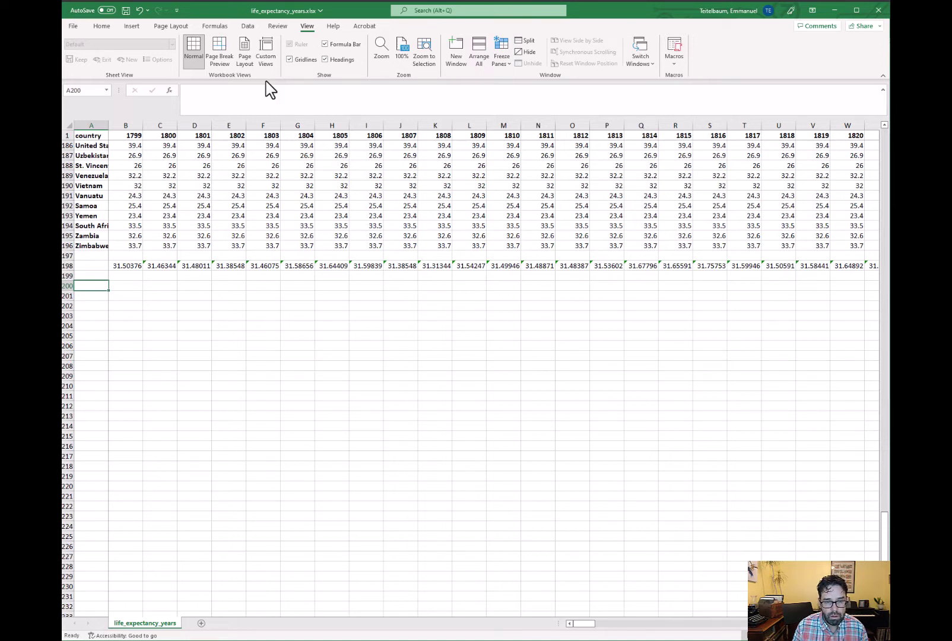
# - Enter the multiplier 0.01 in cell A200, below the country names
pyautogui.press('alt')
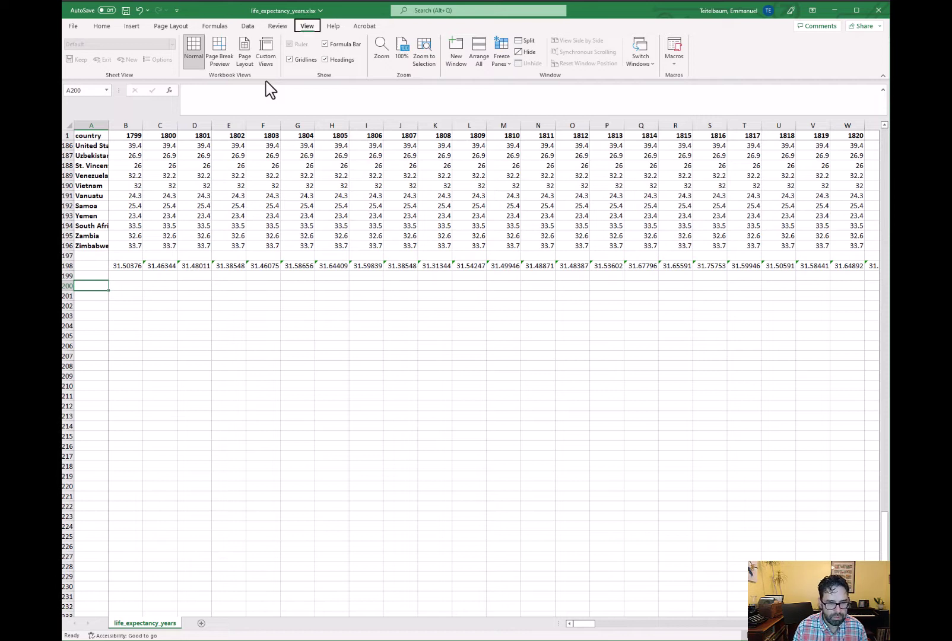
pyautogui.click(95, 288)
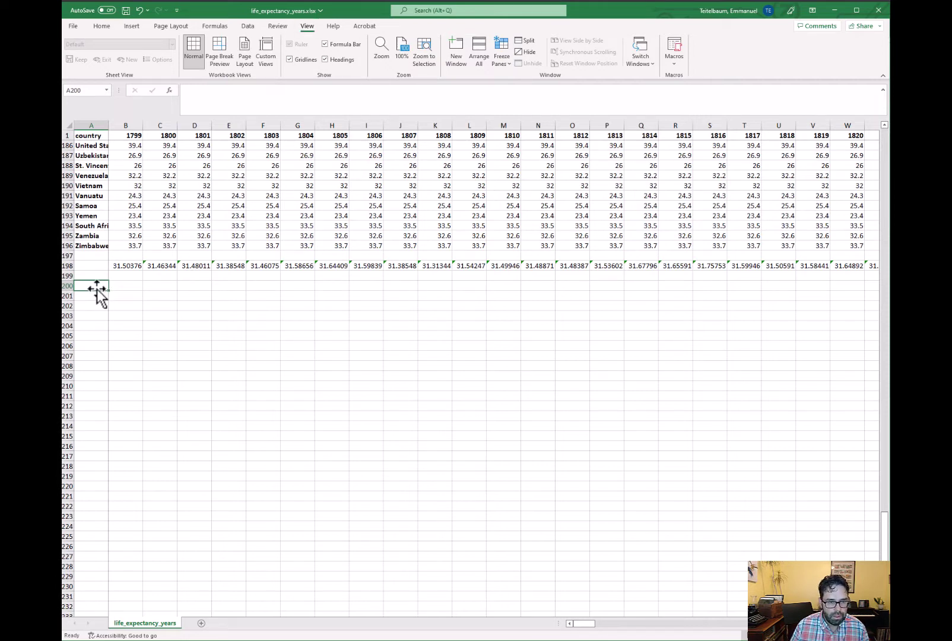
pyautogui.click(138, 245)
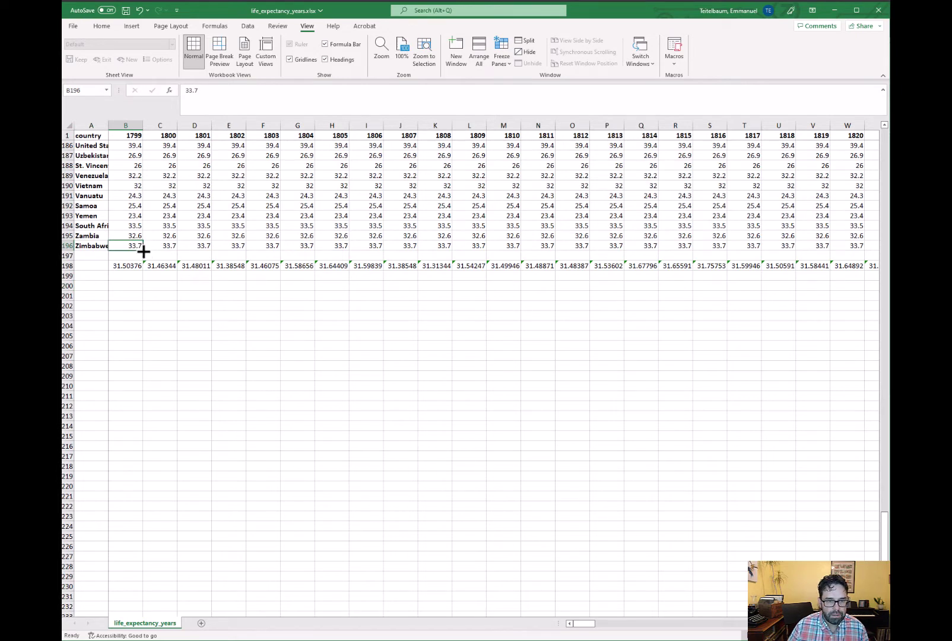
pyautogui.click(99, 288)
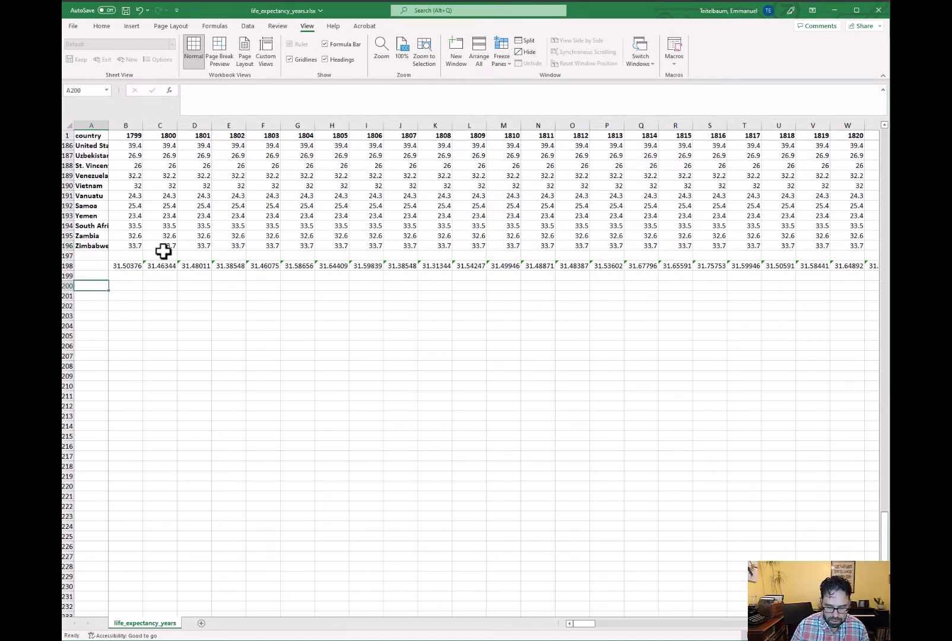
pyautogui.write('.01')
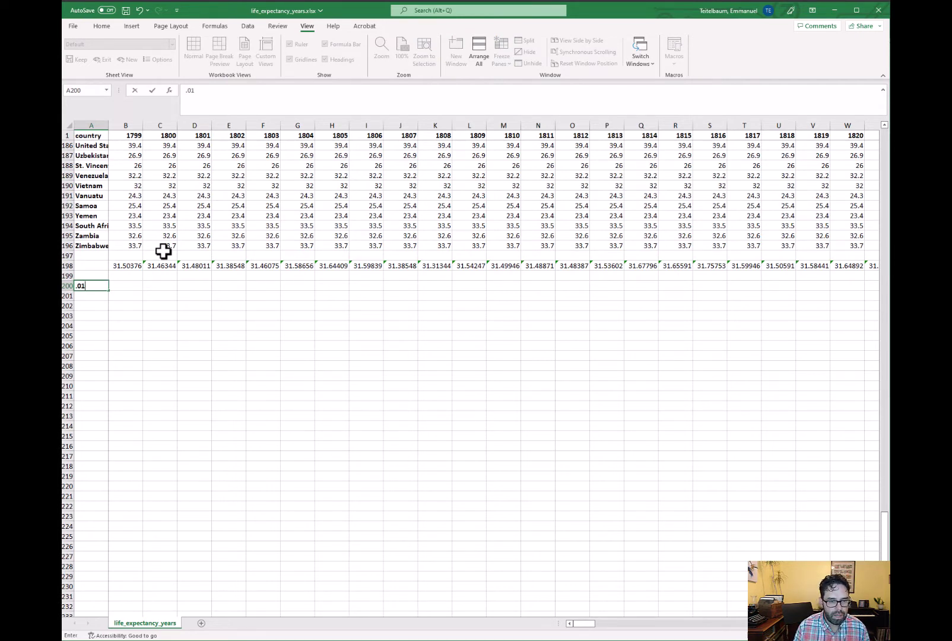
pyautogui.press('Return')
pyautogui.press('Up')
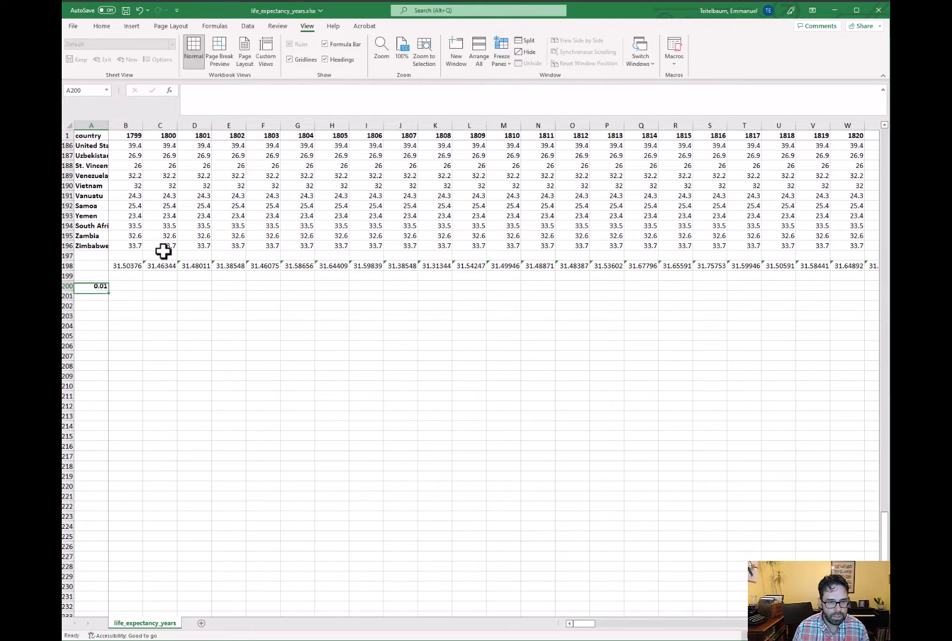
# - Enter =B196*$A$200 in B200 to multiply Zimbabwe's 1799 value by the absolutely referenced multiplier
pyautogui.press('Right')
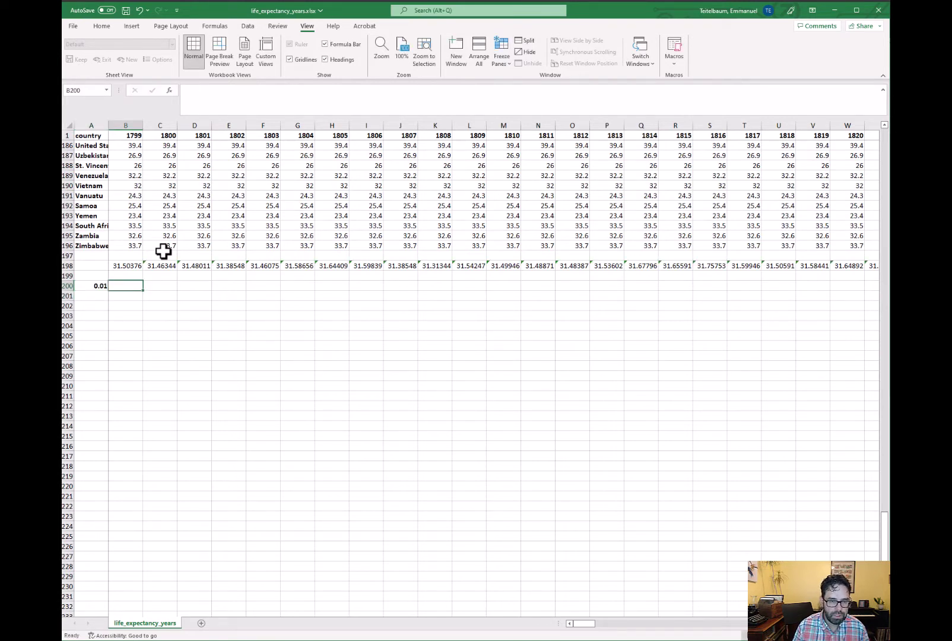
pyautogui.write('=')
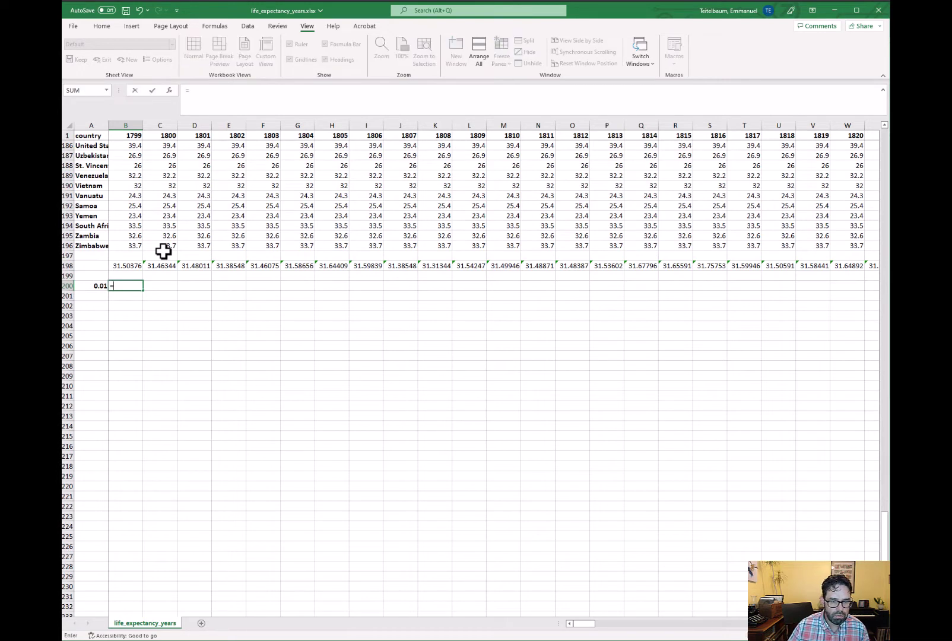
pyautogui.click(132, 244)
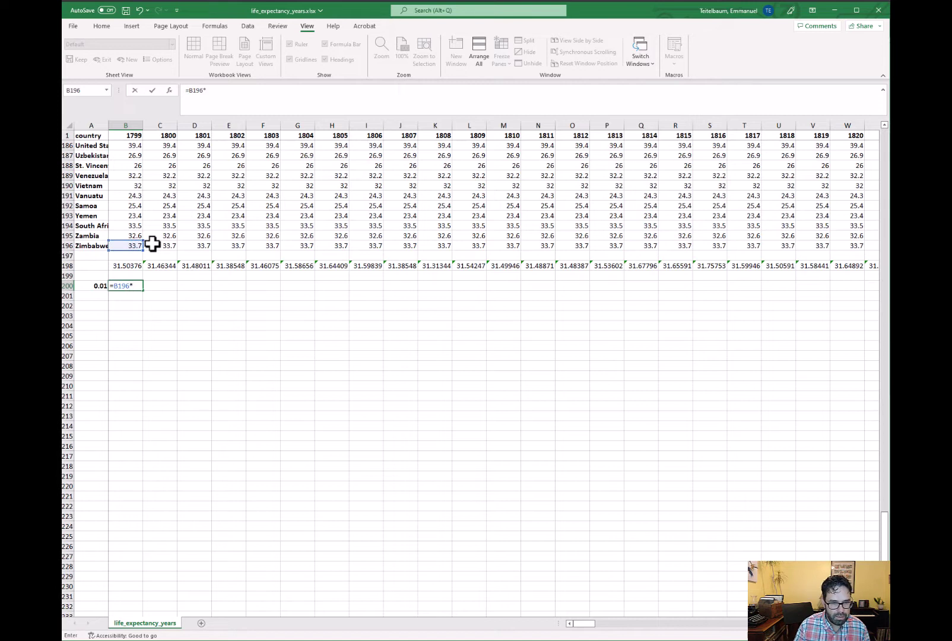
pyautogui.click(99, 288)
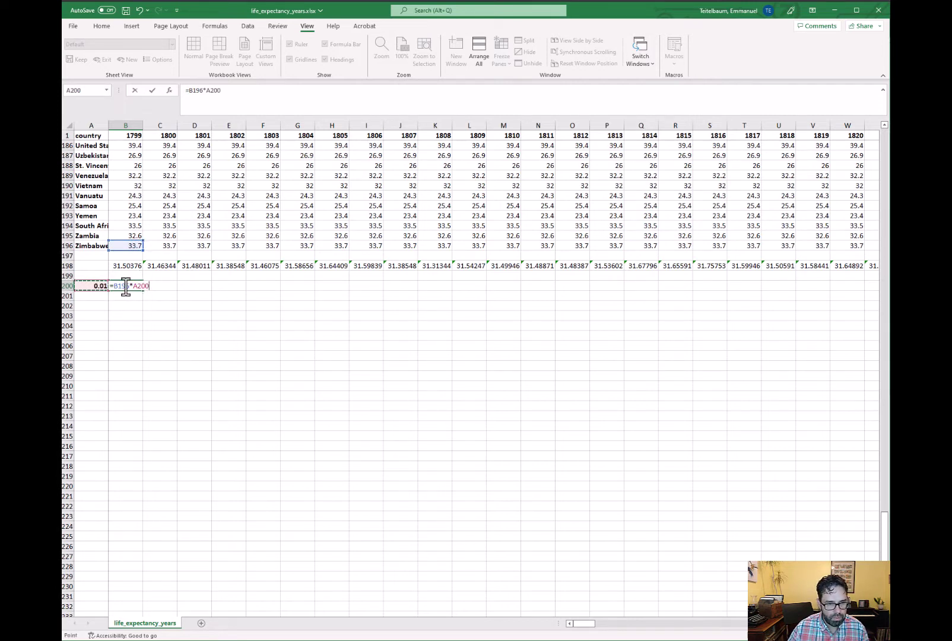
pyautogui.click(117, 285)
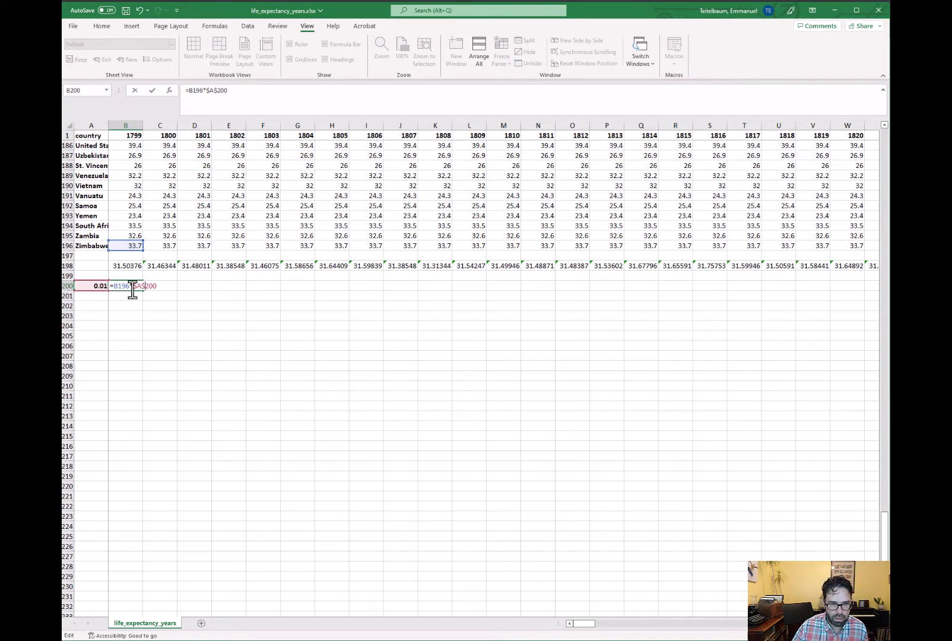
pyautogui.hotkey('ctrl', 'Return')
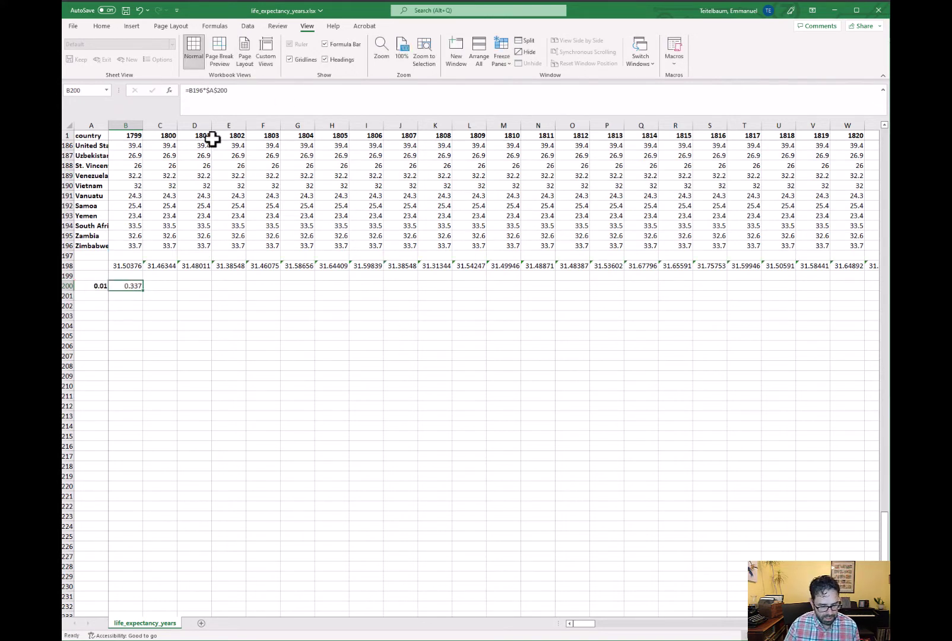
# - Copy the multiplier formula from B200 into C200, D200 and E200
pyautogui.hotkey('ctrl', 'c')
pyautogui.press('Right')
pyautogui.hotkey('ctrl', 'v')
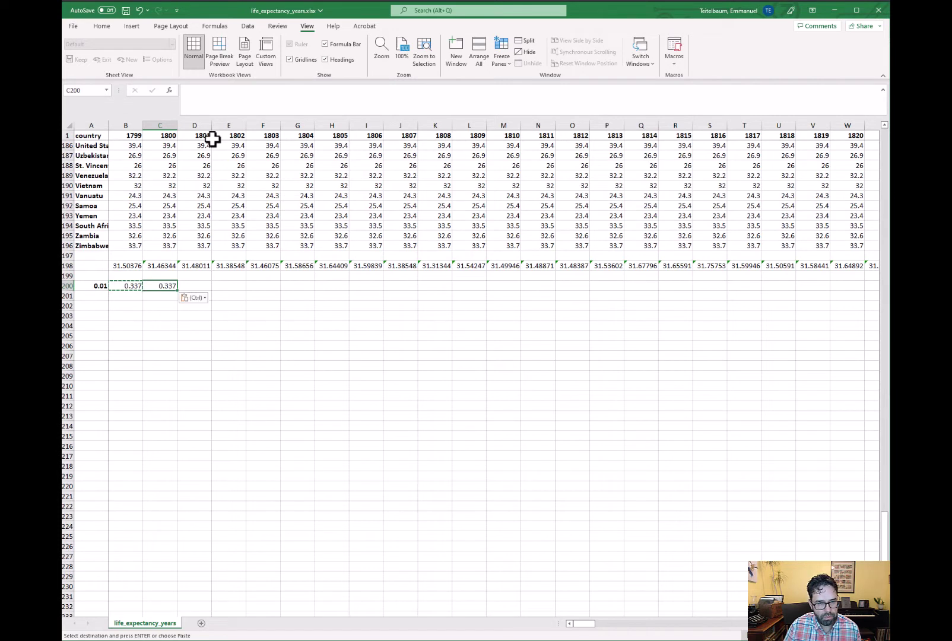
pyautogui.press('Right')
pyautogui.hotkey('ctrl', 'v')
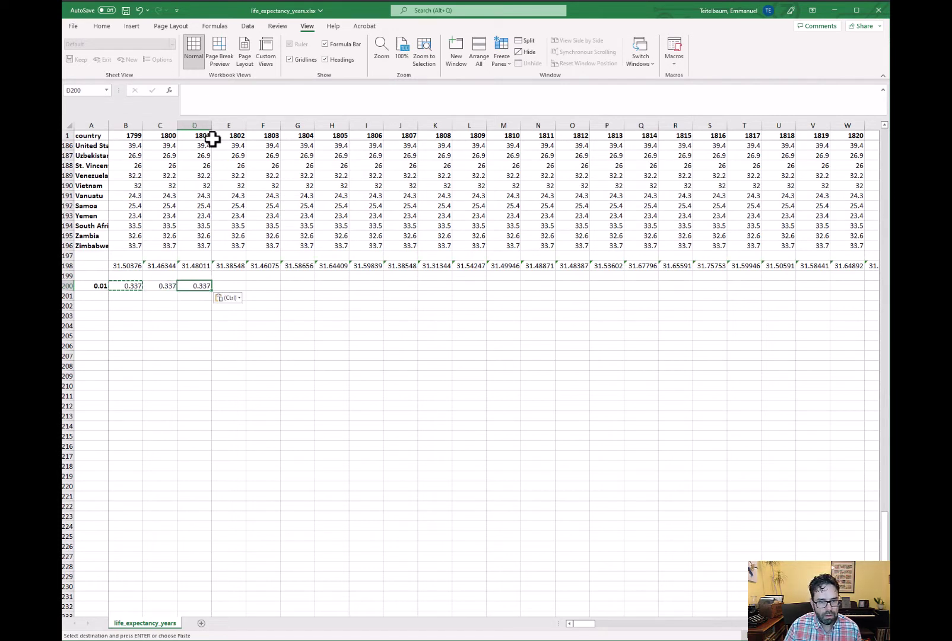
pyautogui.press('Right')
pyautogui.hotkey('ctrl', 'v')
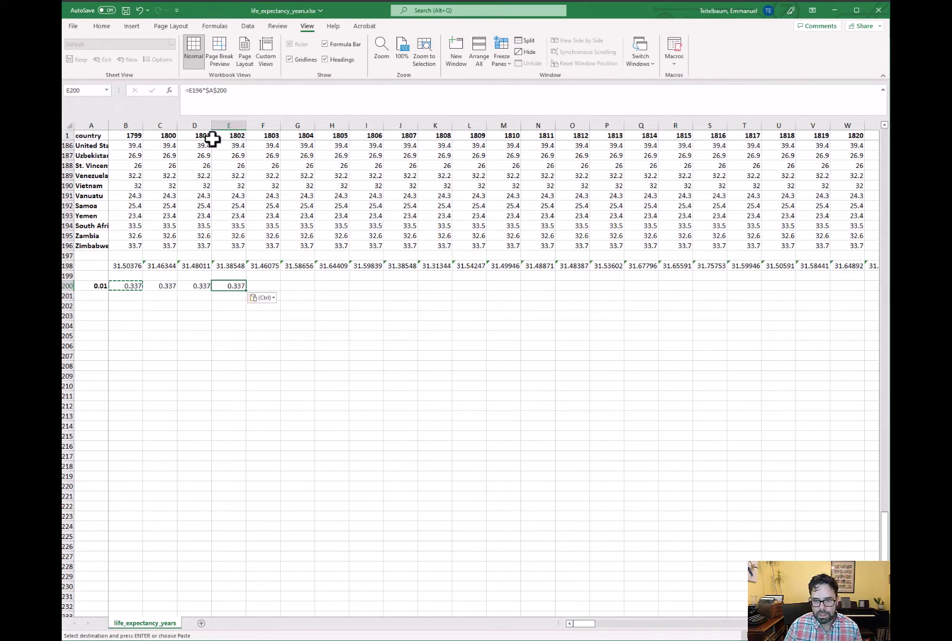
# - Review the copied formulas across B200 to E200, comparing their cell references and selecting the range
pyautogui.press('Right')
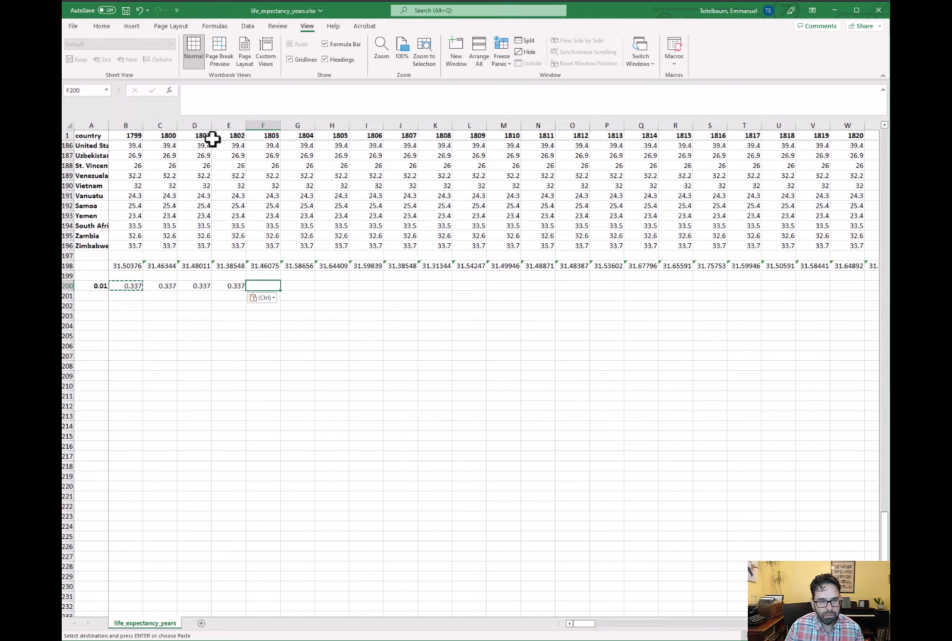
pyautogui.press('Left')
pyautogui.press('Left')
pyautogui.press('Left')
pyautogui.press('Left')
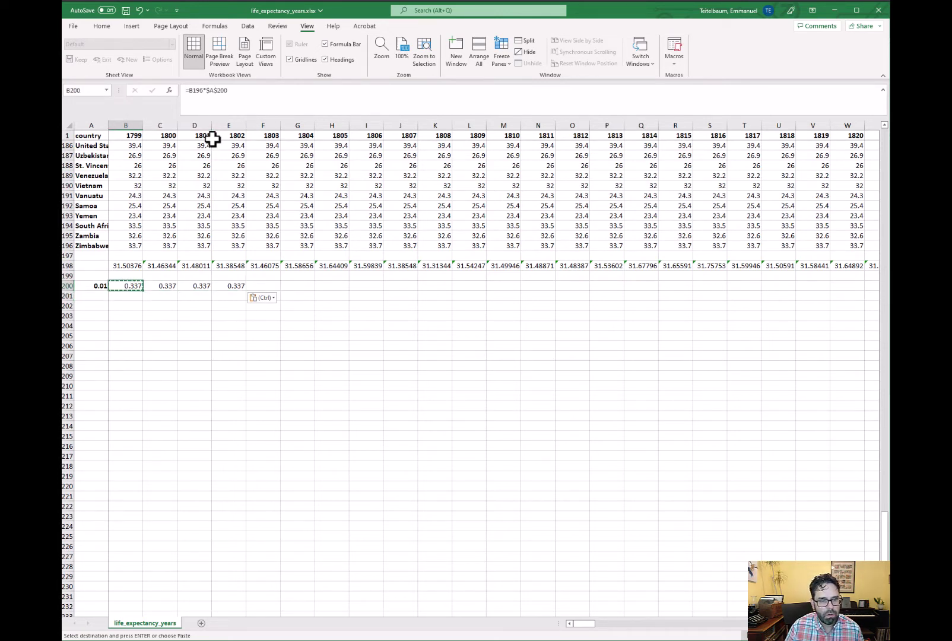
pyautogui.press('Down')
pyautogui.press('Up')
pyautogui.hotkey('shift', 'Right')
pyautogui.hotkey('shift', 'Right')
pyautogui.hotkey('shift', 'Right')
pyautogui.hotkey('shift', 'Right')
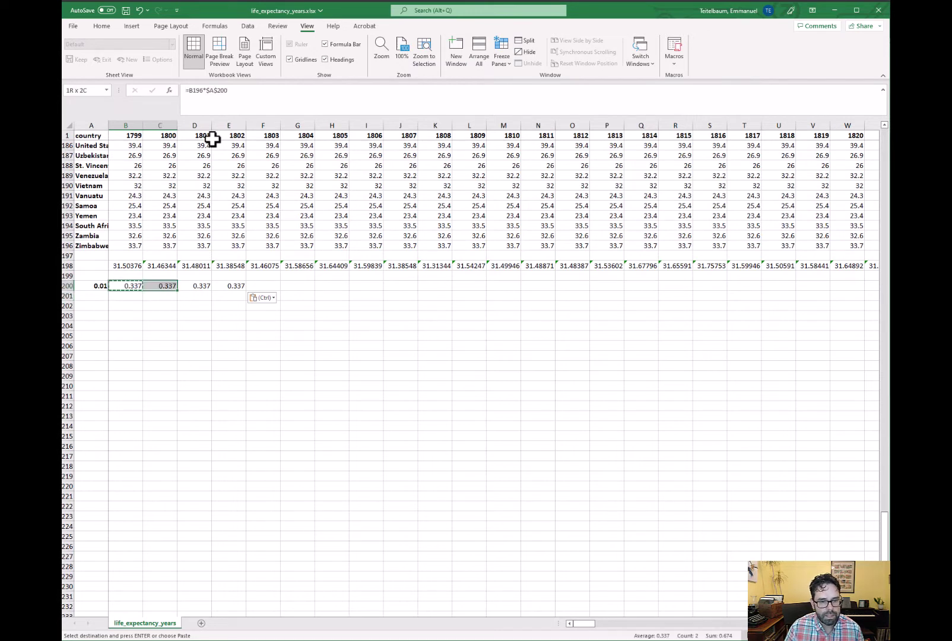
pyautogui.hotkey('shift', 'Left')
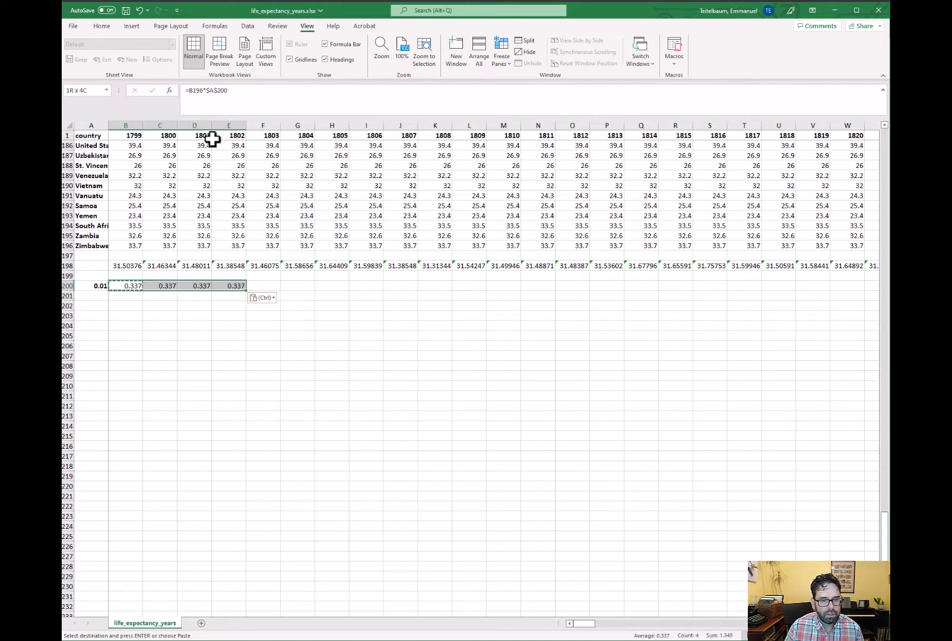
pyautogui.hotkey('shift', 'Left')
pyautogui.hotkey('shift', 'Left')
pyautogui.hotkey('shift', 'Left')
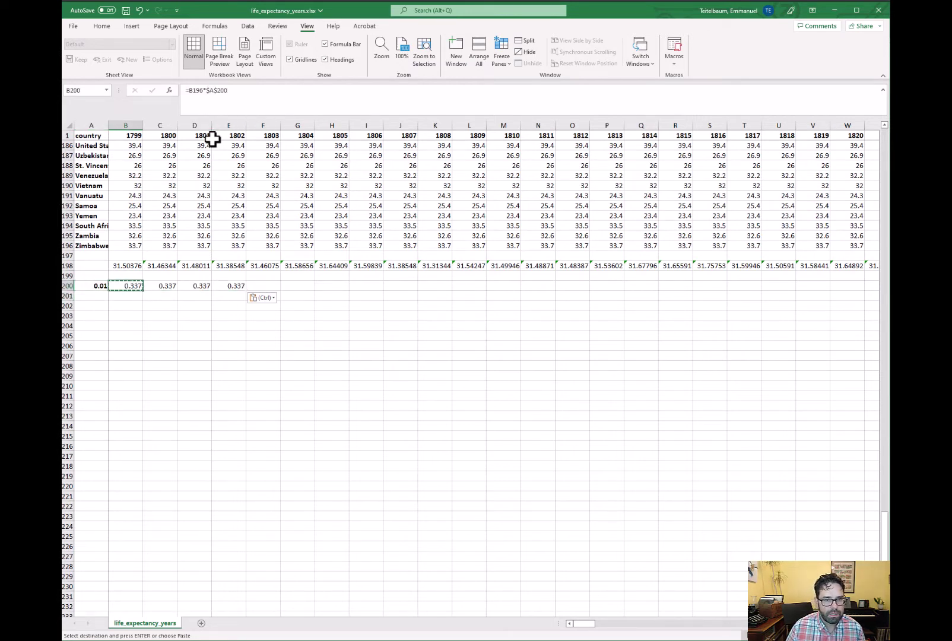
# - Open the B200 formula for editing at its B196 reference and look through the country rows for another starting value
pyautogui.click(208, 92)
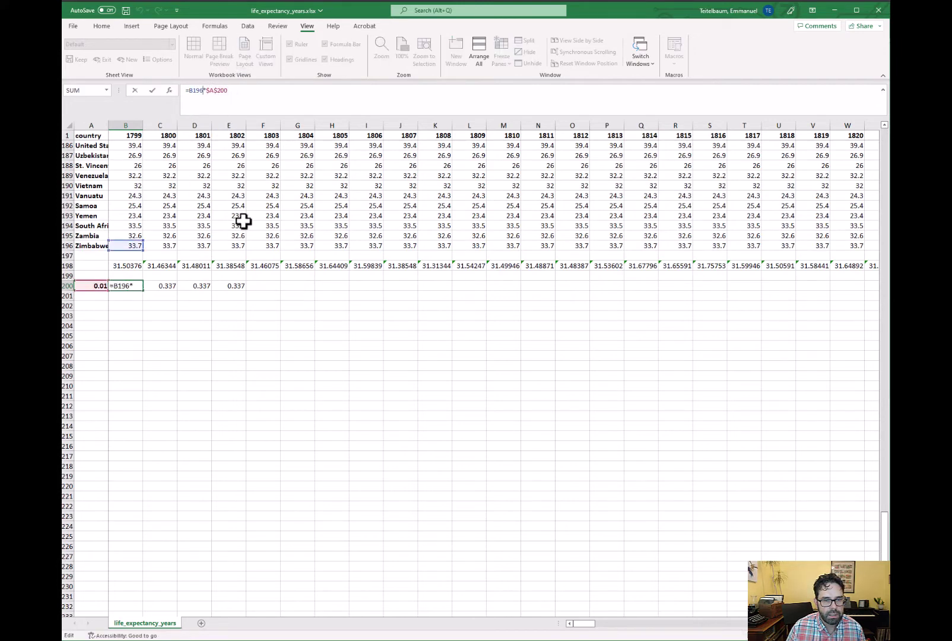
pyautogui.scroll(4, 289, 203)
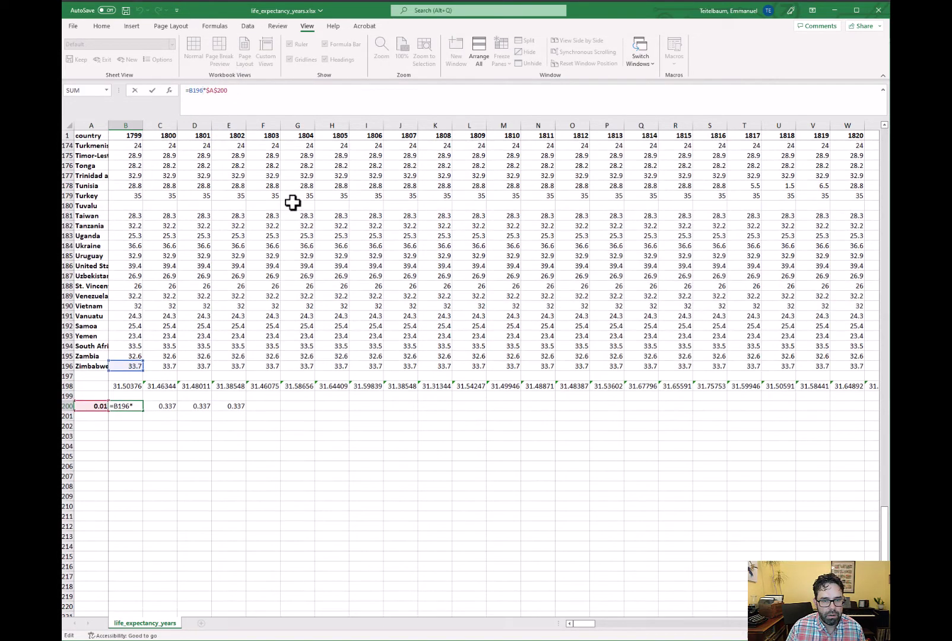
pyautogui.scroll(3, 292, 203)
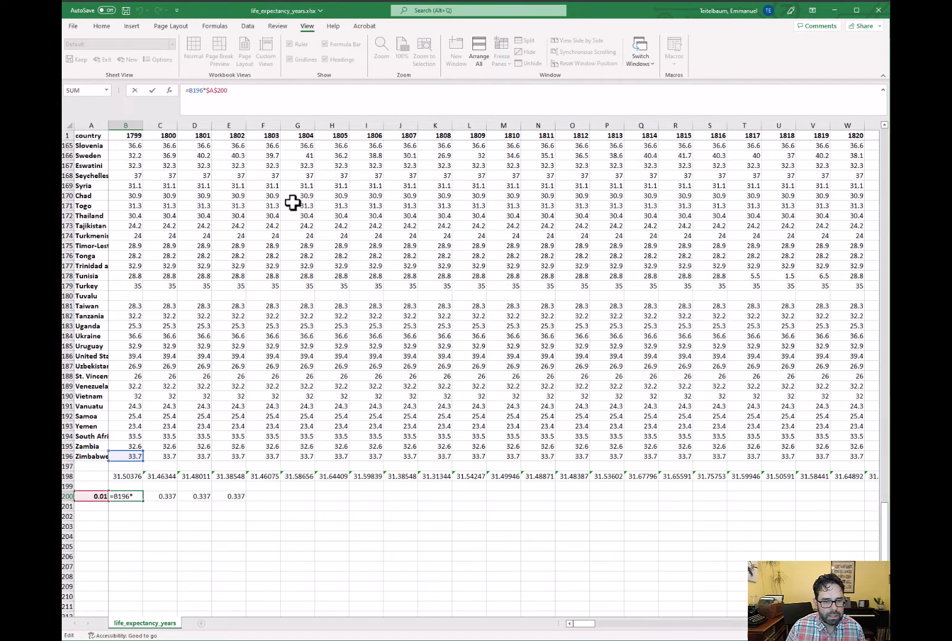
pyautogui.scroll(3, 292, 202)
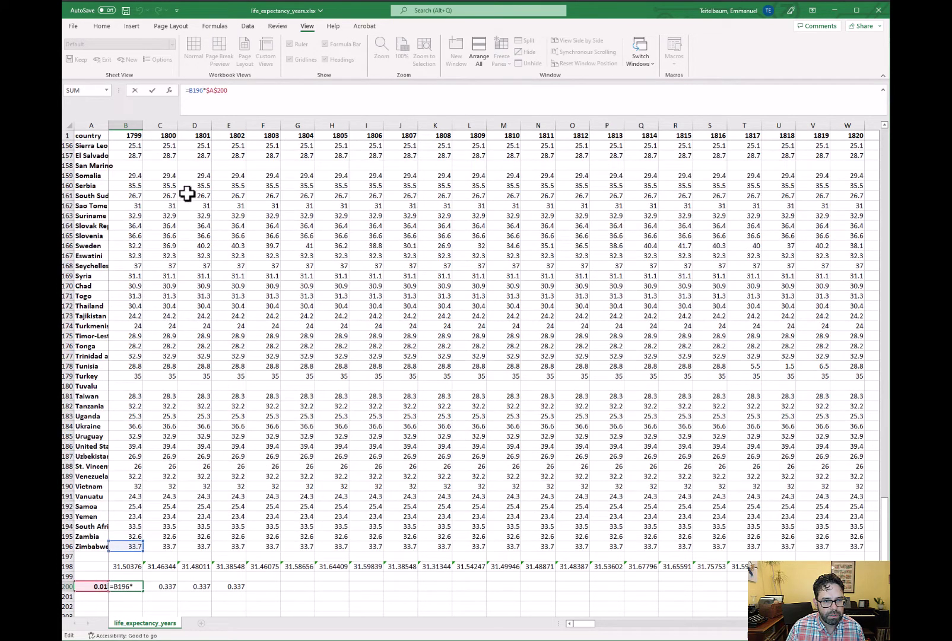
pyautogui.scroll(3, 299, 291)
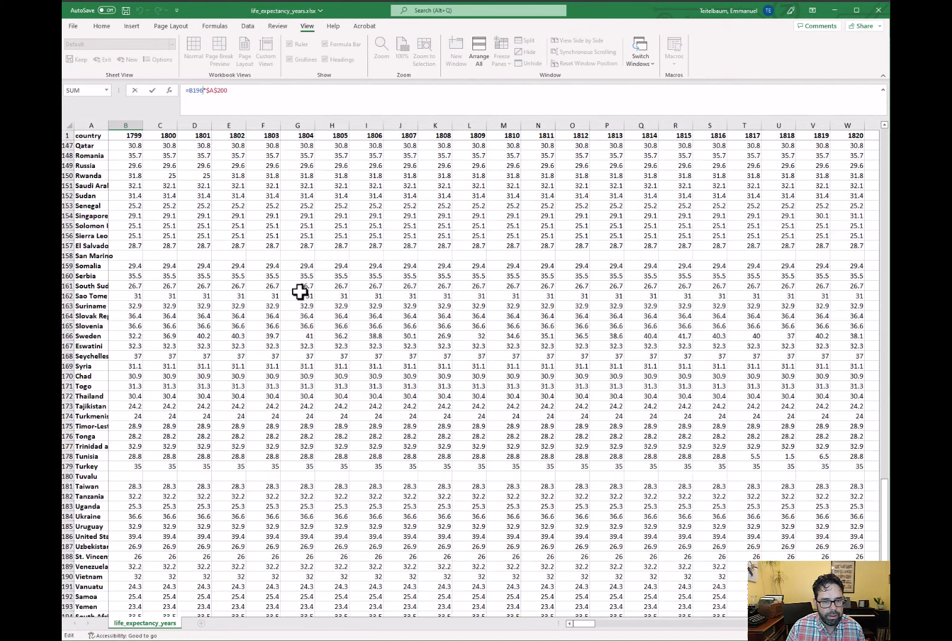
pyautogui.scroll(3, 299, 291)
pyautogui.scroll(3, 297, 303)
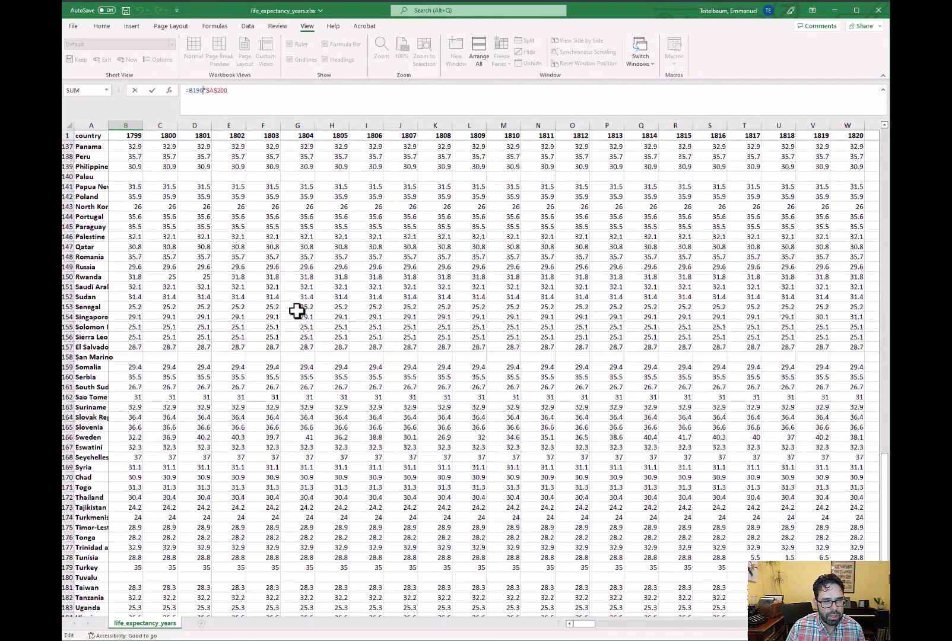
pyautogui.scroll(2, 297, 310)
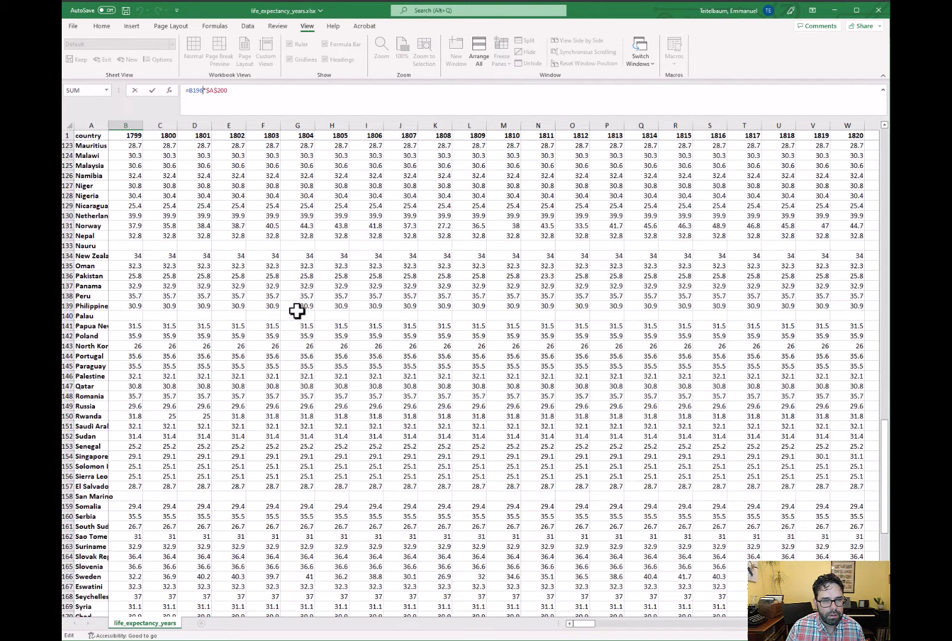
pyautogui.scroll(10, 297, 310)
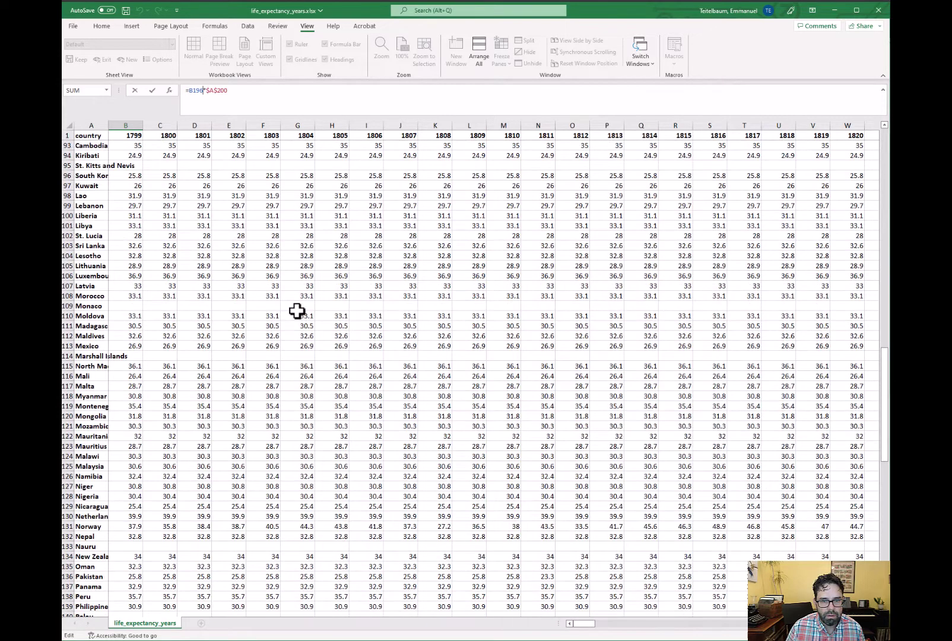
pyautogui.scroll(4, 236, 391)
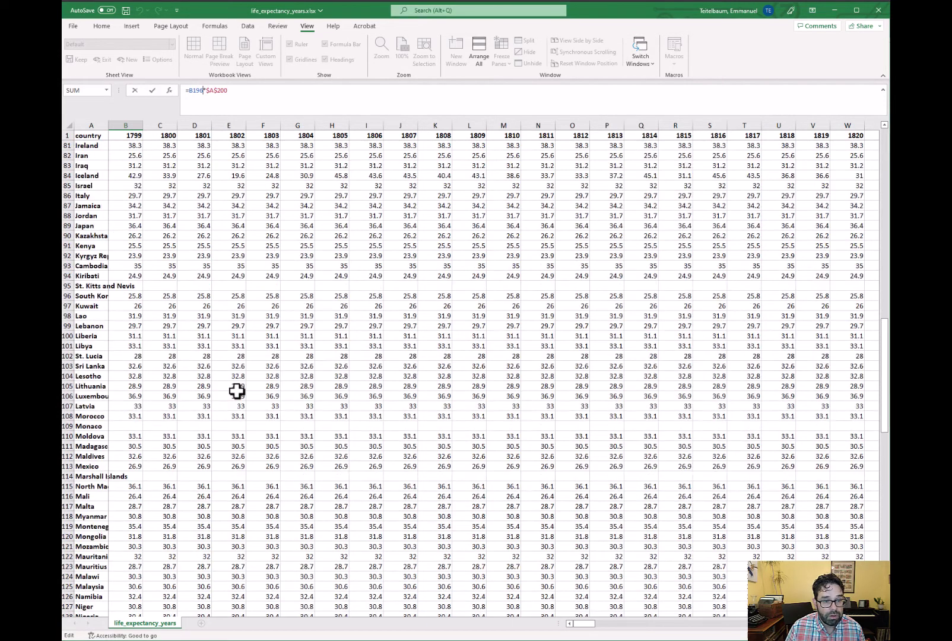
pyautogui.scroll(13, 237, 390)
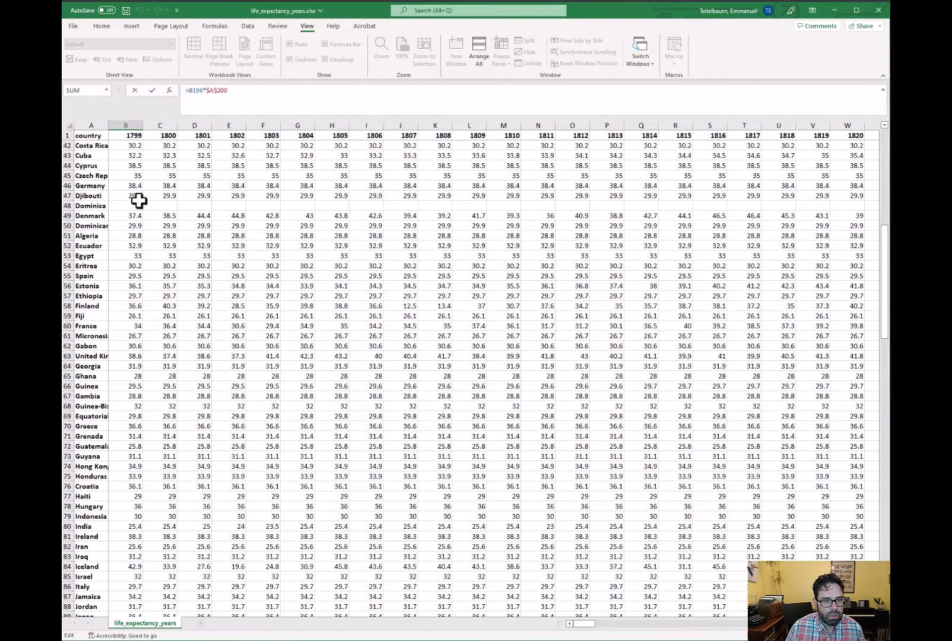
pyautogui.scroll(2, 143, 201)
pyautogui.scroll(-7, 181, 250)
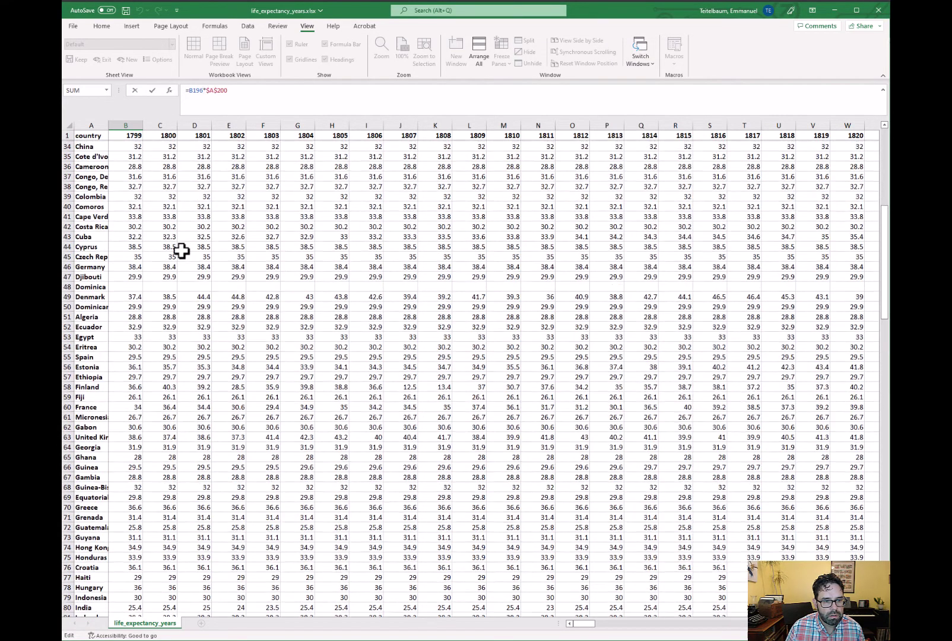
pyautogui.scroll(-9, 181, 250)
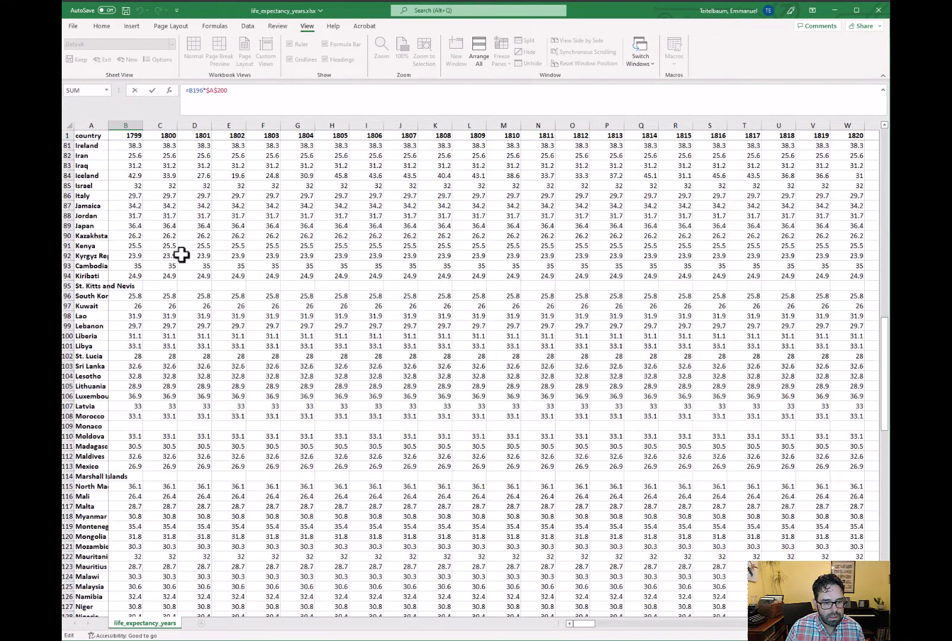
pyautogui.scroll(-10, 181, 264)
pyautogui.scroll(-18, 193, 295)
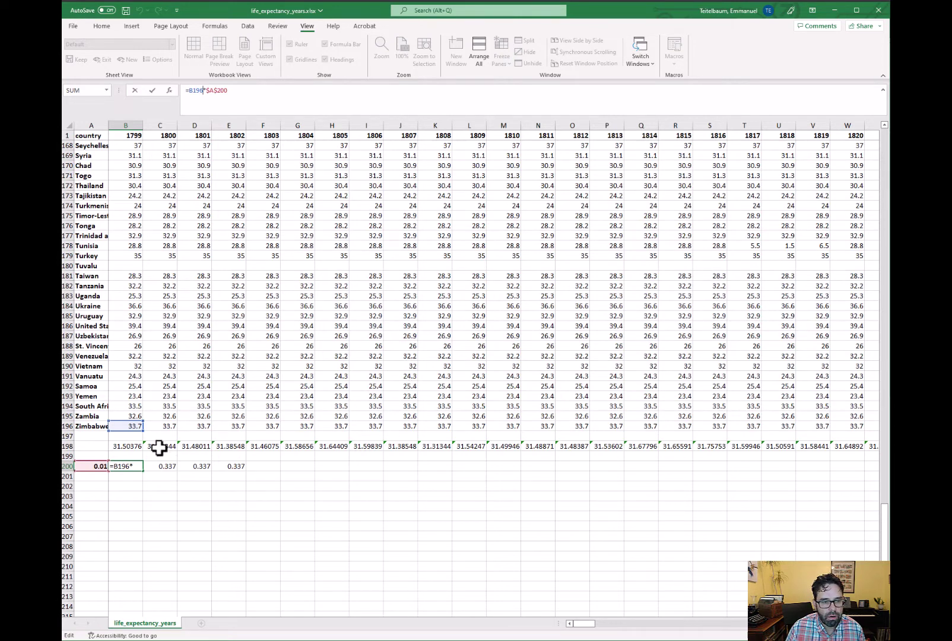
# - Change the formula in B200 to =B181*$A$200 so it multiplies Taiwan's 1799 value
pyautogui.click(130, 466)
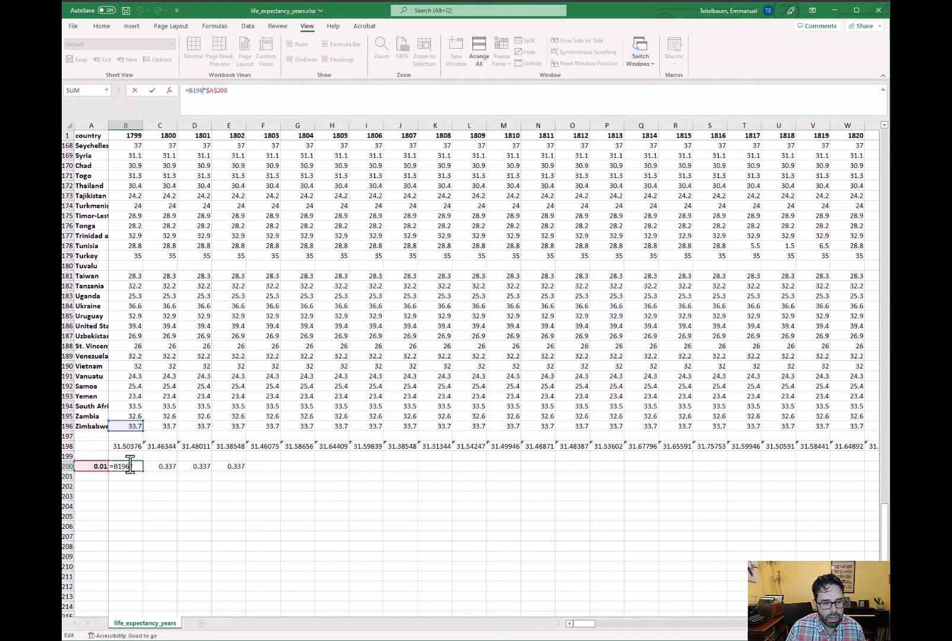
pyautogui.press('BackSpace')
pyautogui.press('BackSpace')
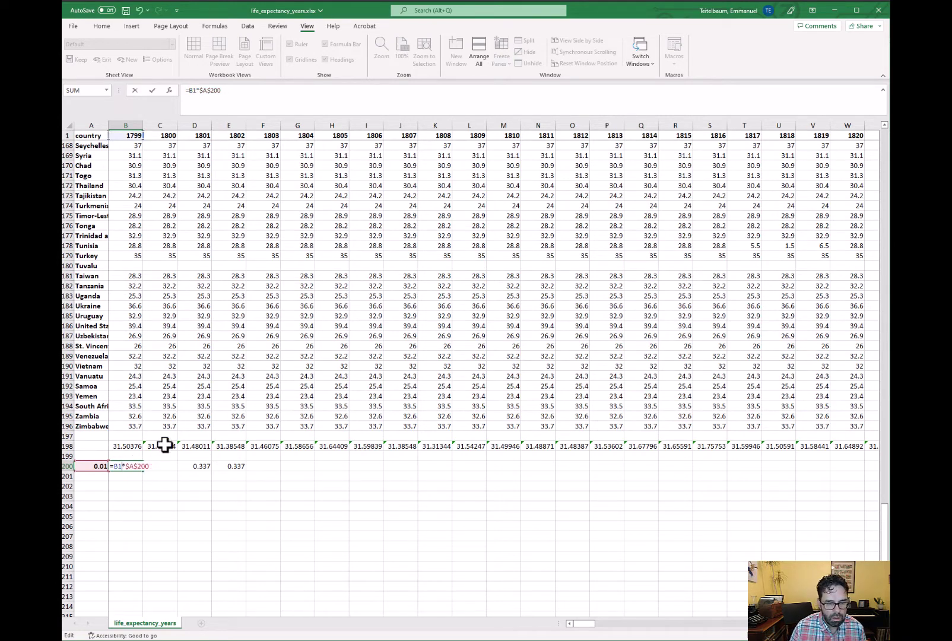
pyautogui.write('81')
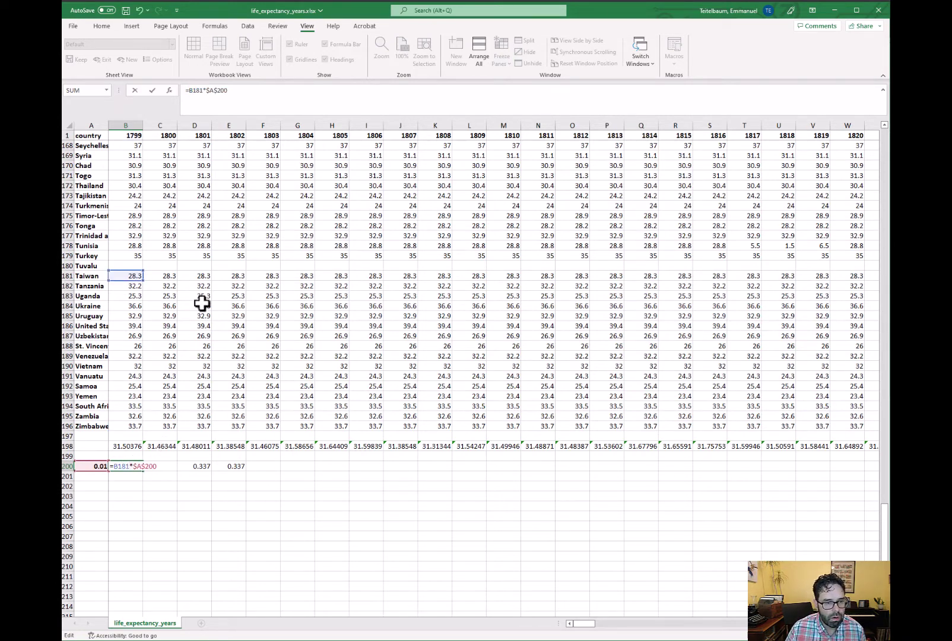
pyautogui.press('Return')
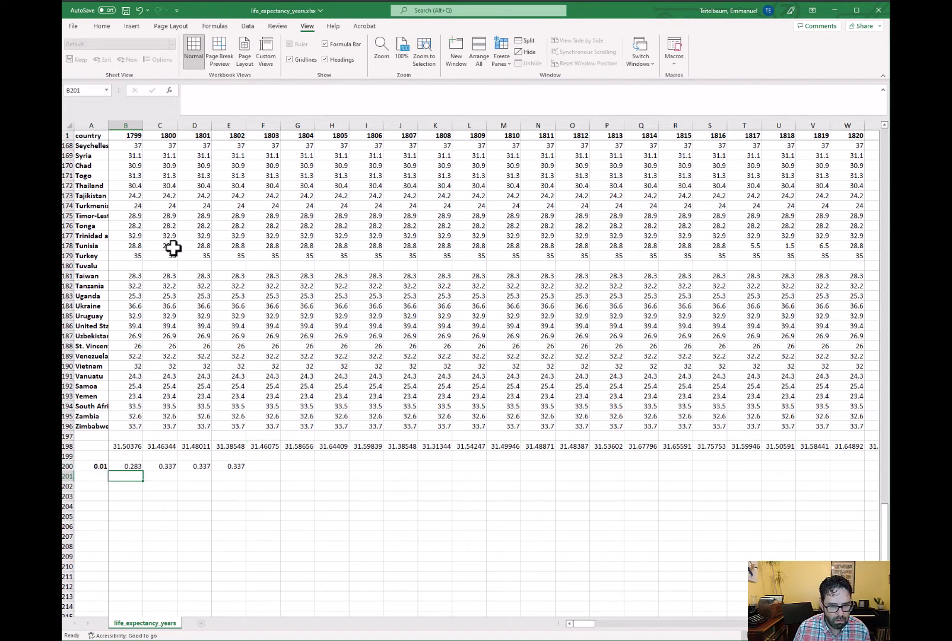
# - Copy the multiplier formula from B200 down into B201
pyautogui.press('Up')
pyautogui.hotkey('ctrl', 'c')
pyautogui.press('Down')
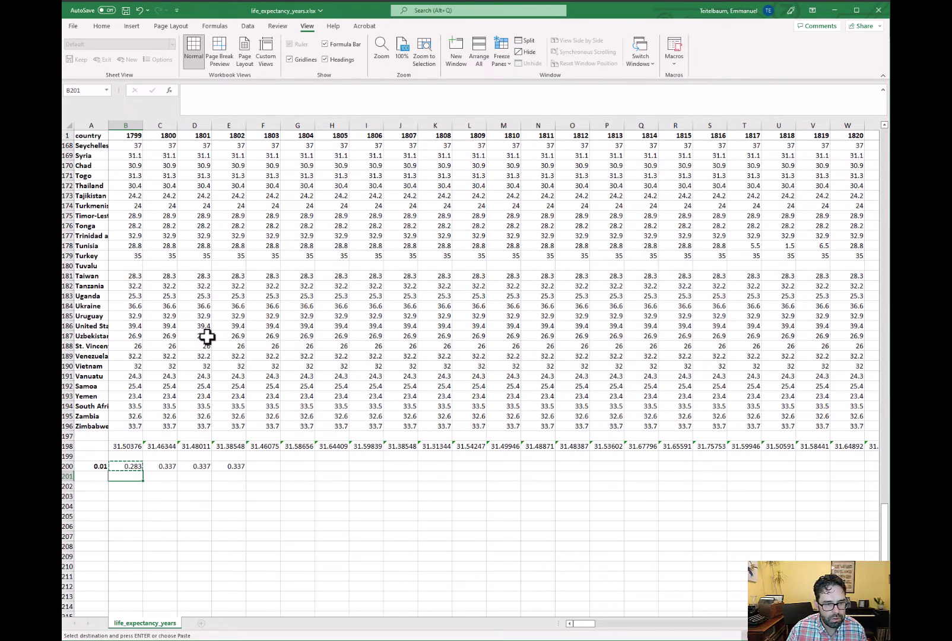
pyautogui.press('Return')
pyautogui.press('Return')
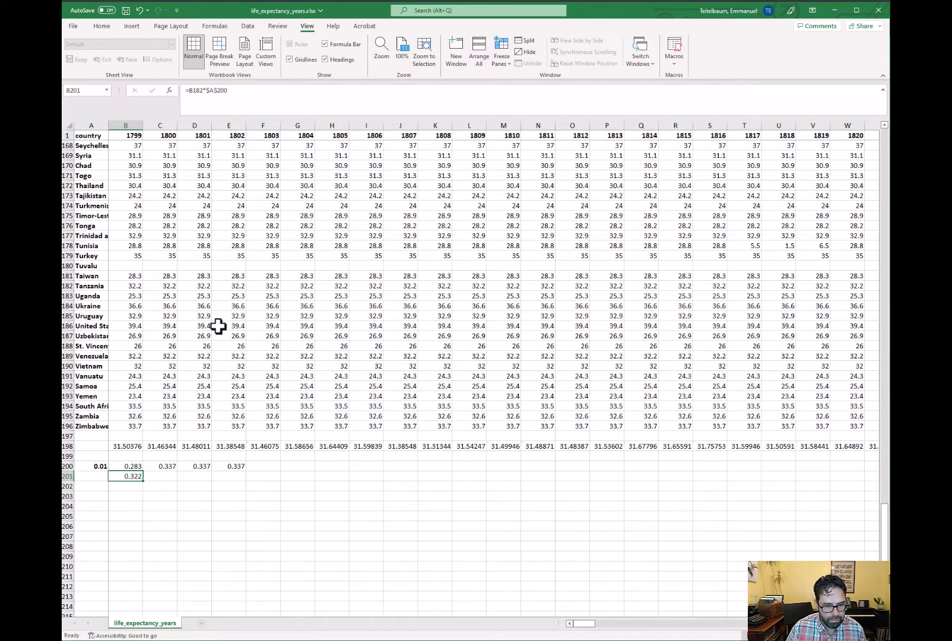
# - Copy the formula from B201 into B202, B203 and B204, and check the references in B200 and B203
pyautogui.press('Up')
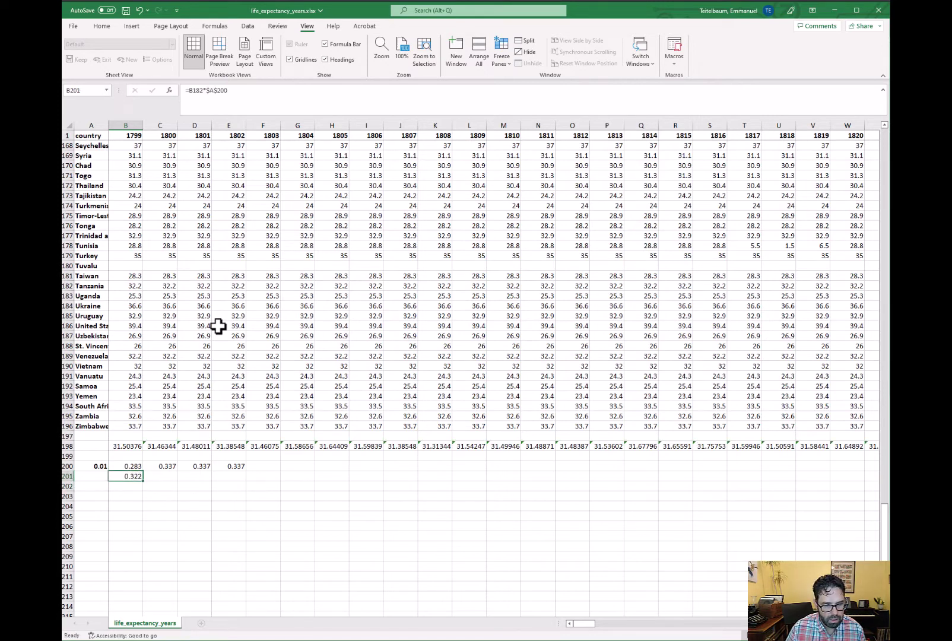
pyautogui.hotkey('ctrl', 'c')
pyautogui.press('Down')
pyautogui.hotkey('ctrl', 'v')
pyautogui.press('Down')
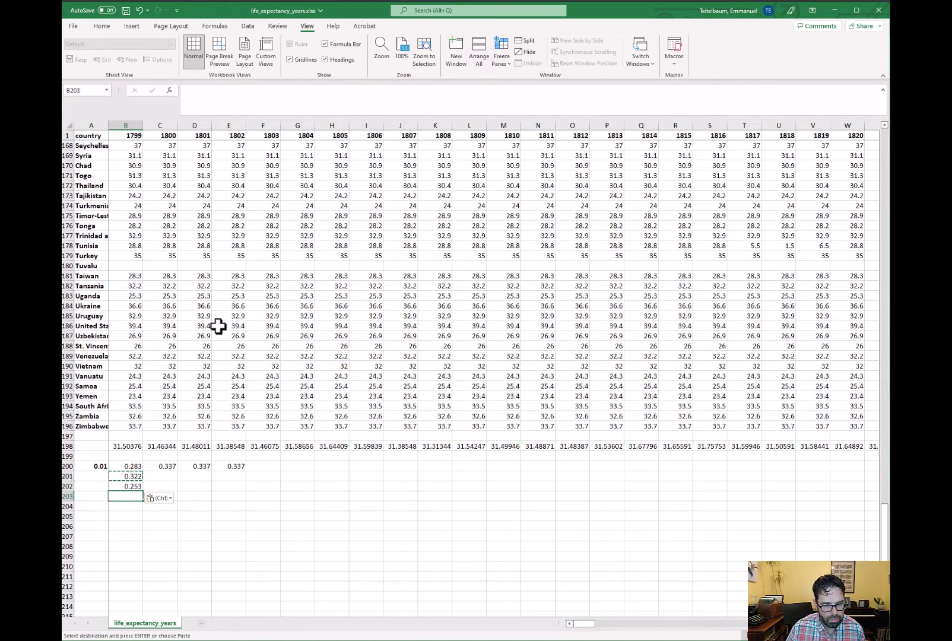
pyautogui.hotkey('ctrl', 'v')
pyautogui.press('Down')
pyautogui.hotkey('ctrl', 'v')
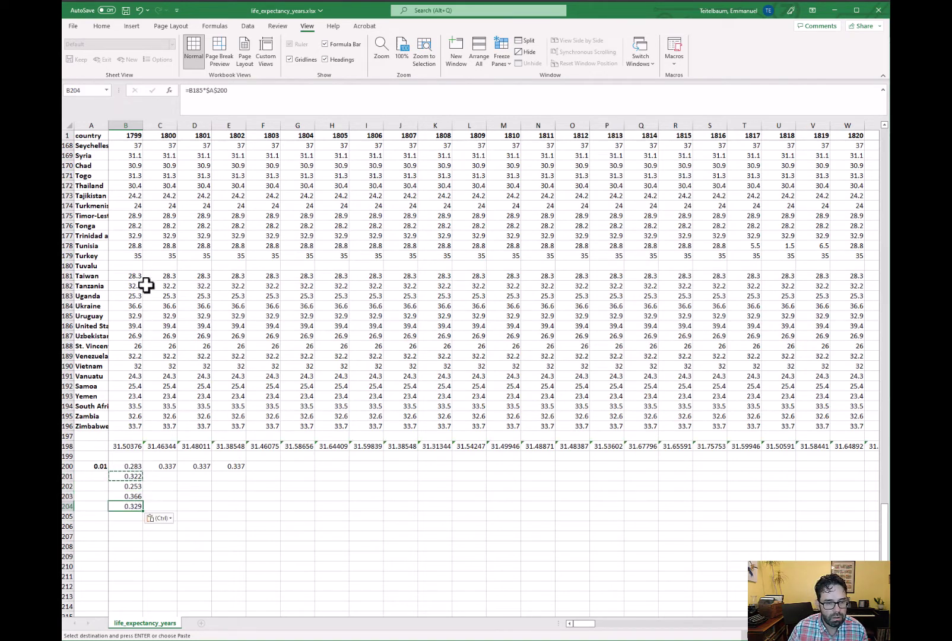
pyautogui.click(135, 468)
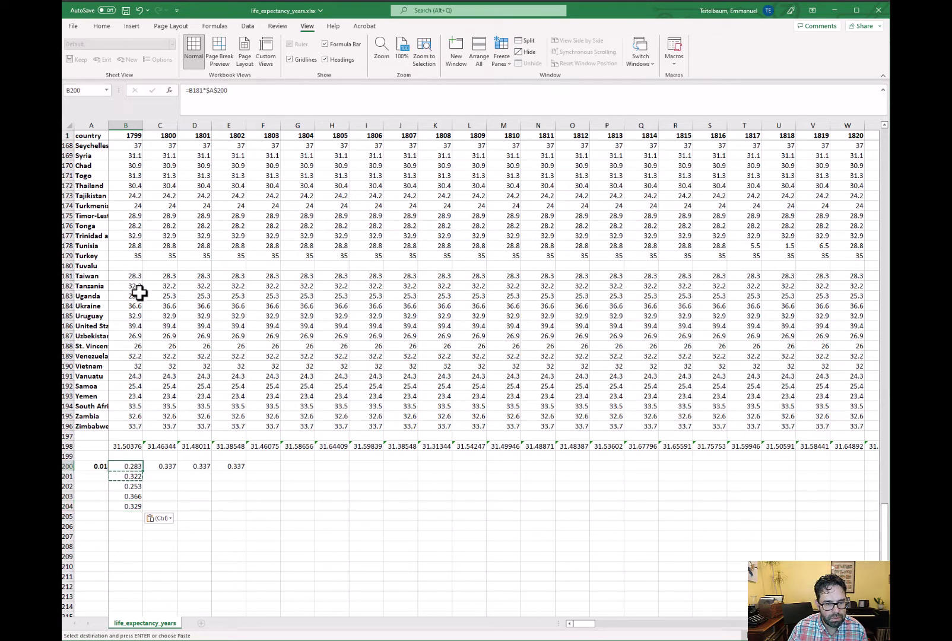
pyautogui.click(135, 495)
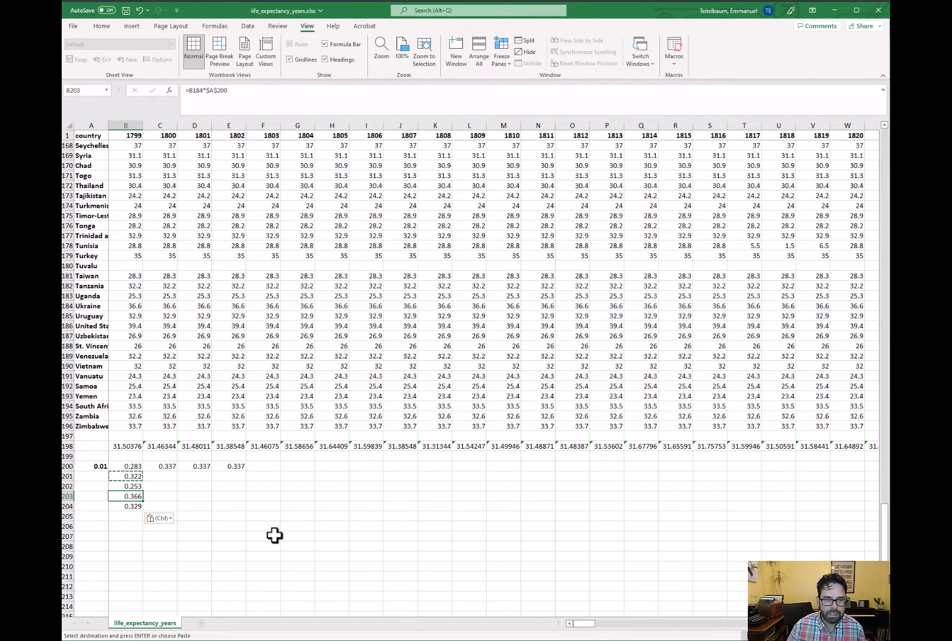
# - Clear the column averages from row 198
pyautogui.press('Up')
pyautogui.press('Up')
pyautogui.press('Up')
pyautogui.press('Up')
pyautogui.press('Up')
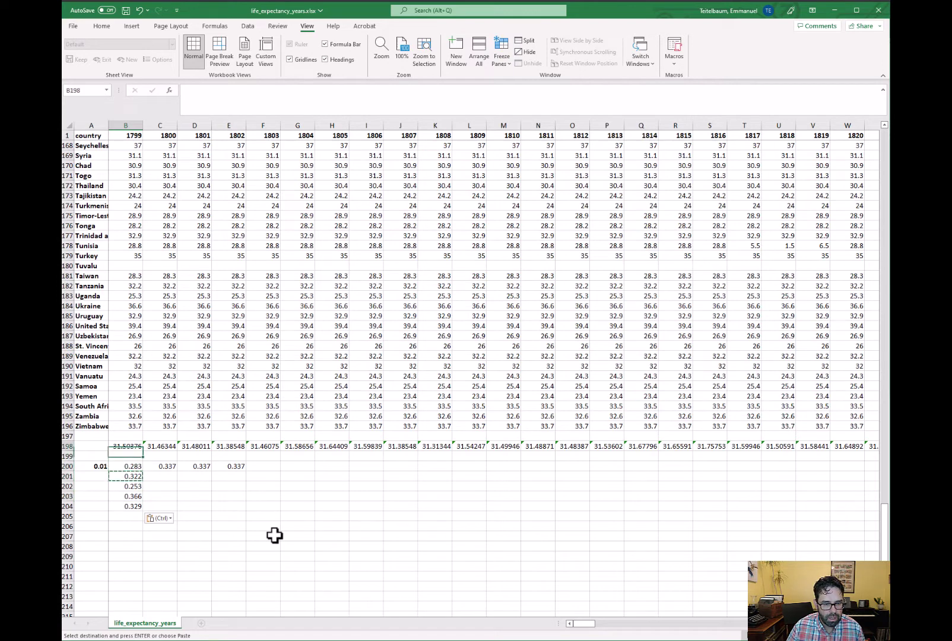
pyautogui.press('Left')
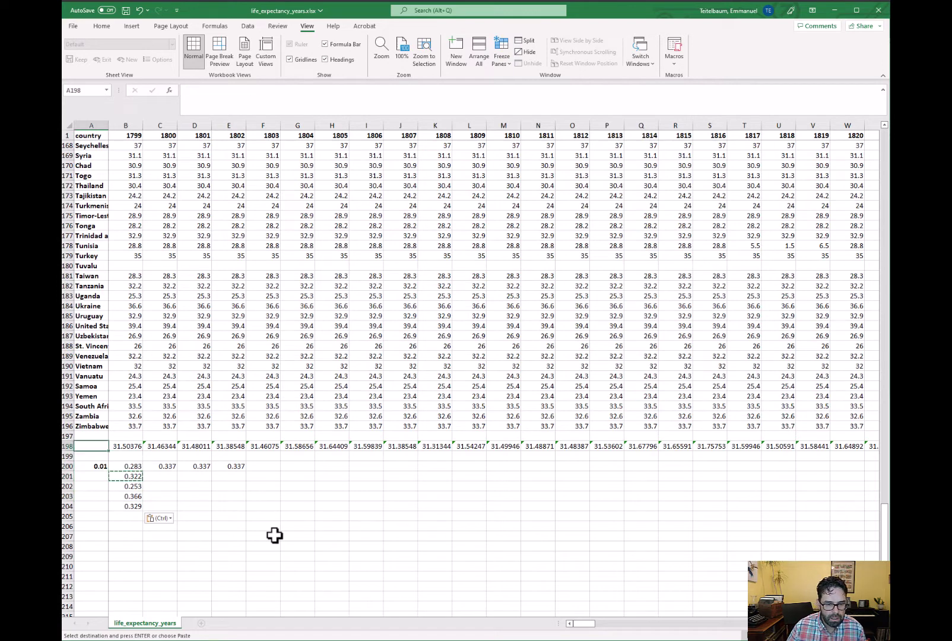
pyautogui.click(67, 445)
# - Clear the multiplier and its formulas from row 200, along with the copied formulas in B201 to B204
pyautogui.press('Down')
pyautogui.press('Down')
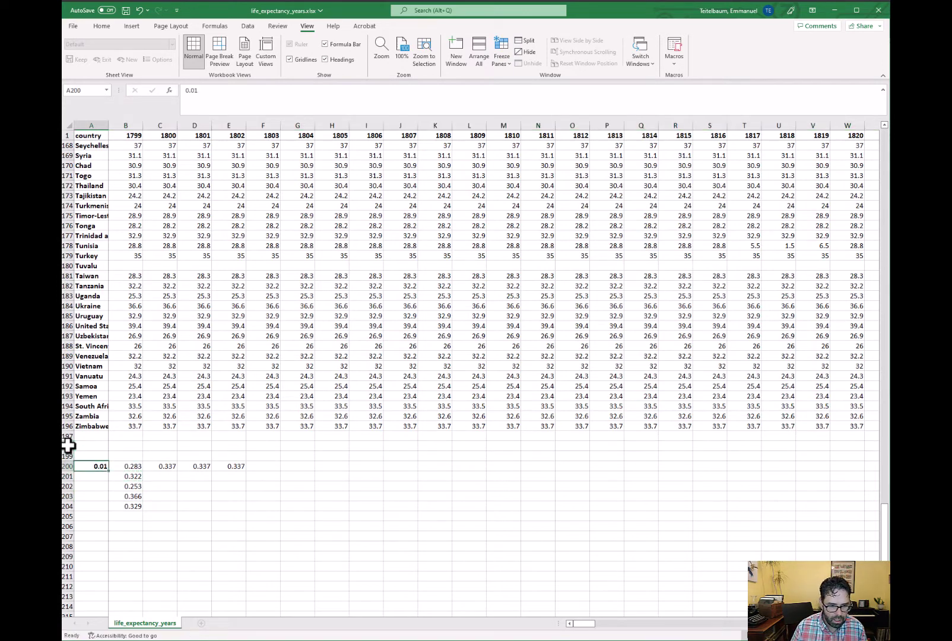
pyautogui.click(67, 465)
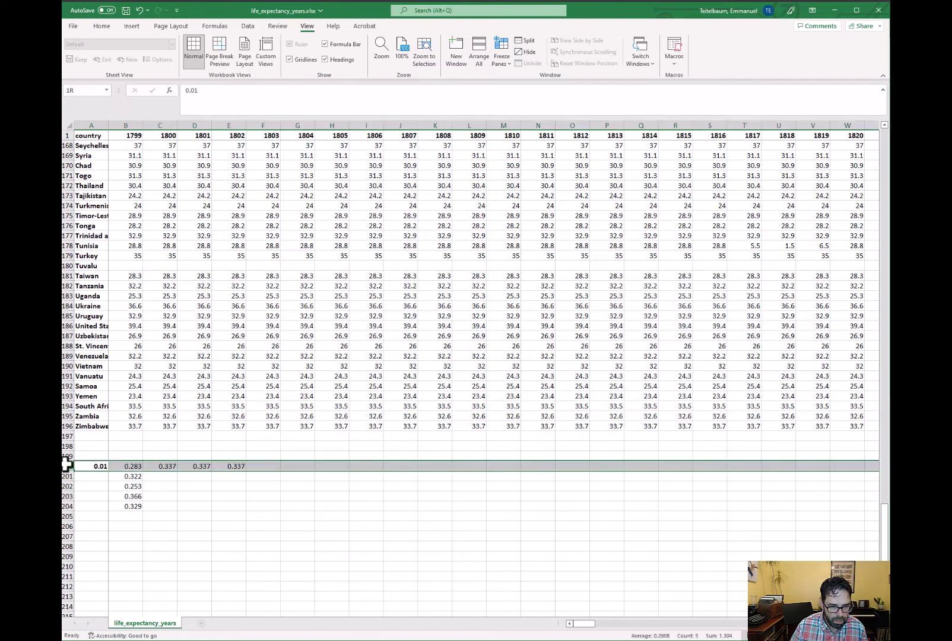
pyautogui.press('Delete')
pyautogui.press('Right')
pyautogui.hotkey('shift', 'Down')
pyautogui.hotkey('shift', 'Down')
pyautogui.hotkey('shift', 'Down')
pyautogui.hotkey('shift', 'Down')
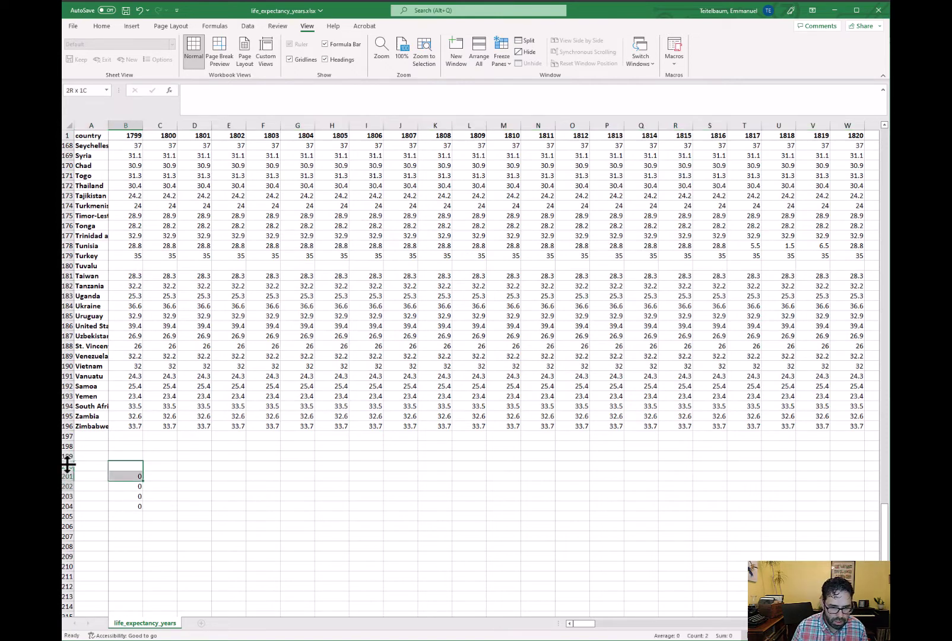
# - Examine the life expectancy data across the year columns, from 1809 on the Rwanda row through to the last year, 2099
pyautogui.click(434, 185)
pyautogui.scroll(5, 479, 203)
pyautogui.scroll(2, 478, 203)
pyautogui.click(478, 180)
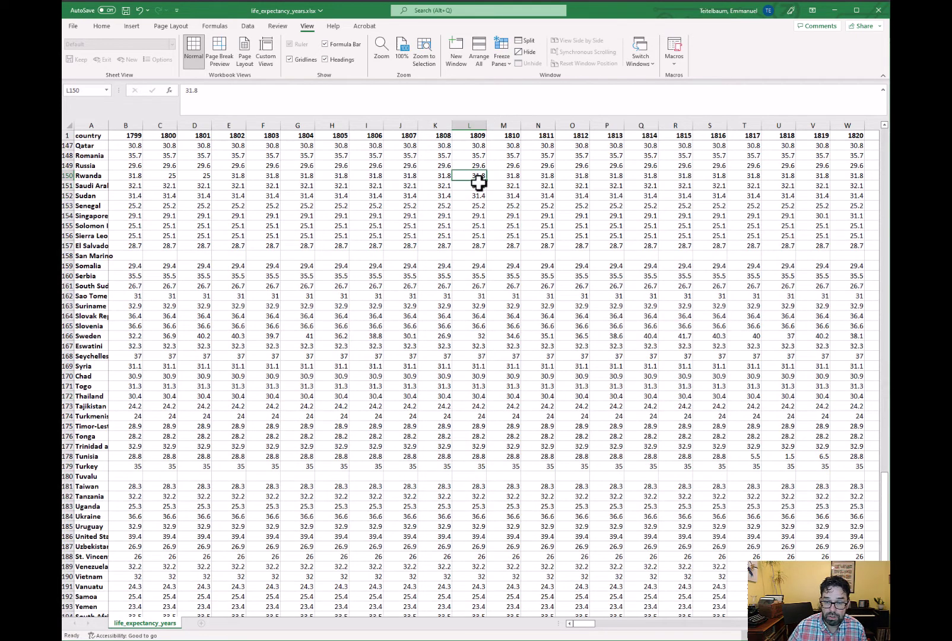
pyautogui.press('Right')
pyautogui.press('Right')
pyautogui.press('Right')
pyautogui.press('Right')
pyautogui.press('Right')
pyautogui.press('Right')
pyautogui.press('Right')
pyautogui.press('Right')
pyautogui.press('Right')
pyautogui.press('Right')
pyautogui.press('Right')
pyautogui.press('Right')
pyautogui.press('Right')
pyautogui.press('Right')
pyautogui.press('Right')
pyautogui.press('Right')
pyautogui.press('Right')
pyautogui.press('Right')
pyautogui.press('Right')
pyautogui.press('Right')
pyautogui.press('Right')
pyautogui.press('Right')
pyautogui.press('Right')
pyautogui.press('Right')
pyautogui.press('Right')
pyautogui.press('Right')
pyautogui.press('Right')
pyautogui.press('Right')
pyautogui.press('Right')
pyautogui.press('Right')
pyautogui.press('Right')
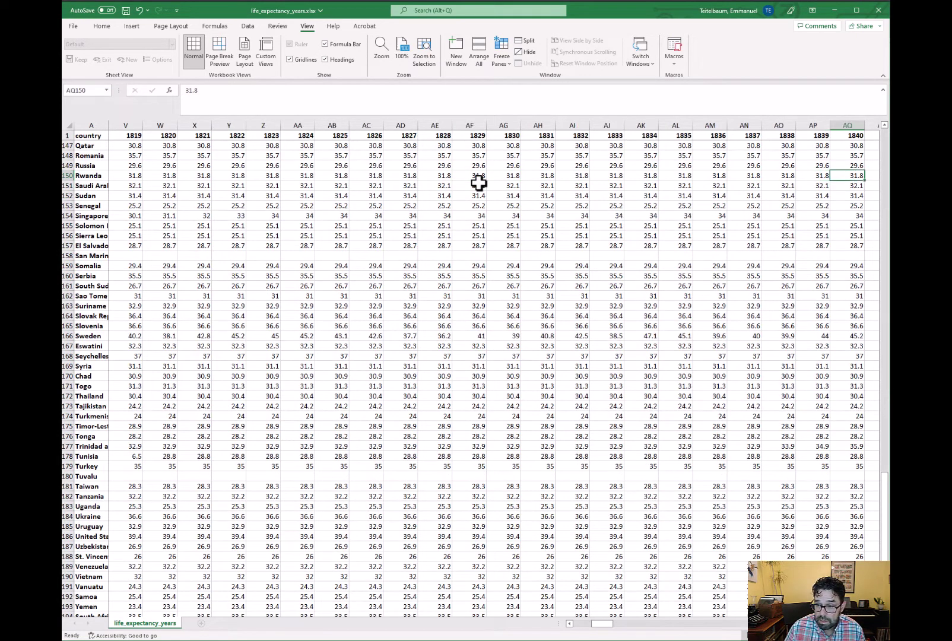
pyautogui.press('Right')
pyautogui.press('Right')
pyautogui.press('Right')
pyautogui.press('Right')
pyautogui.press('Right')
pyautogui.press('Right')
pyautogui.press('Right')
pyautogui.press('Right')
pyautogui.press('Right')
pyautogui.press('Right')
pyautogui.press('Right')
pyautogui.press('Right')
pyautogui.press('Right')
pyautogui.press('Right')
pyautogui.press('Right')
pyautogui.press('Right')
pyautogui.press('Right')
pyautogui.press('Right')
pyautogui.press('Right')
pyautogui.press('Right')
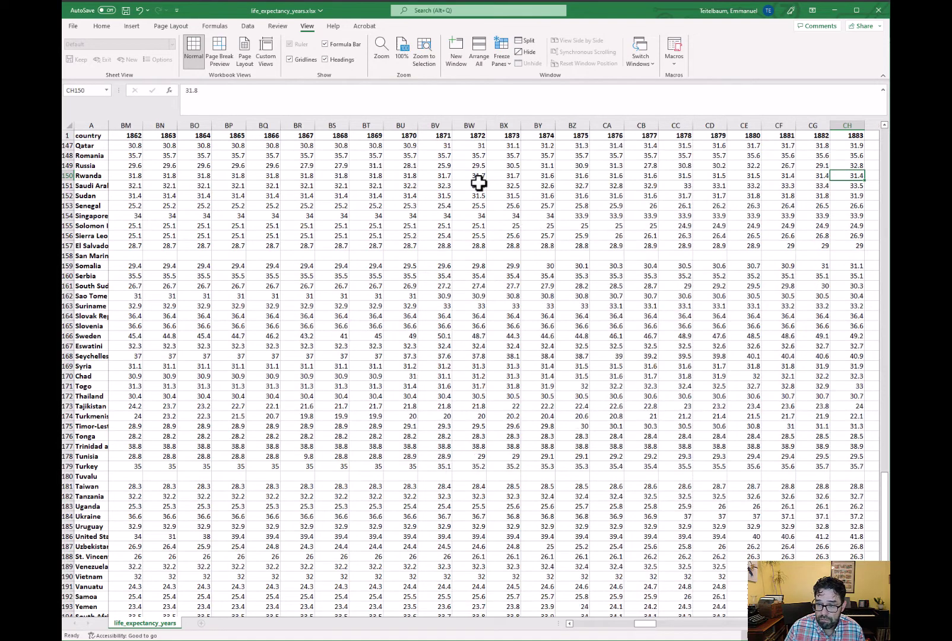
pyautogui.press('Right')
pyautogui.press('Right')
pyautogui.press('Right')
pyautogui.press('Right')
pyautogui.press('Right')
pyautogui.press('Right')
pyautogui.press('Right')
pyautogui.press('Right')
pyautogui.press('Right')
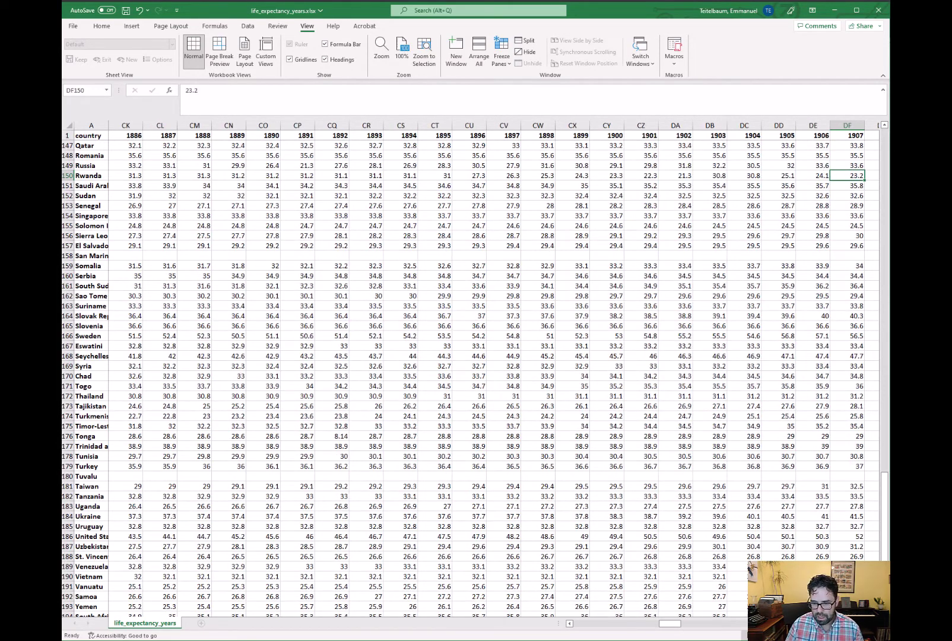
pyautogui.moveTo(667, 629); pyautogui.dragTo(833, 624)
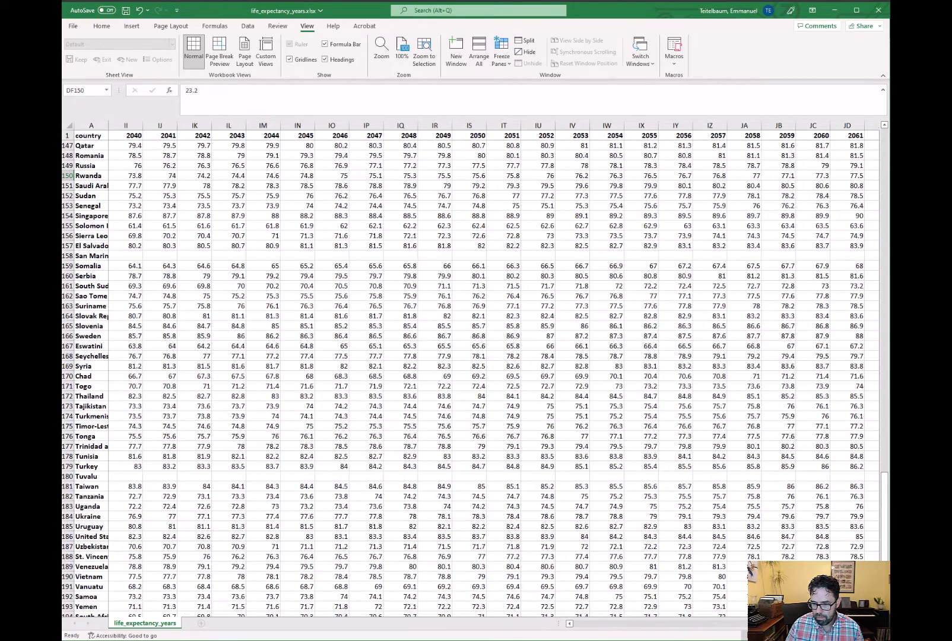
pyautogui.click(833, 625)
pyautogui.click(834, 624)
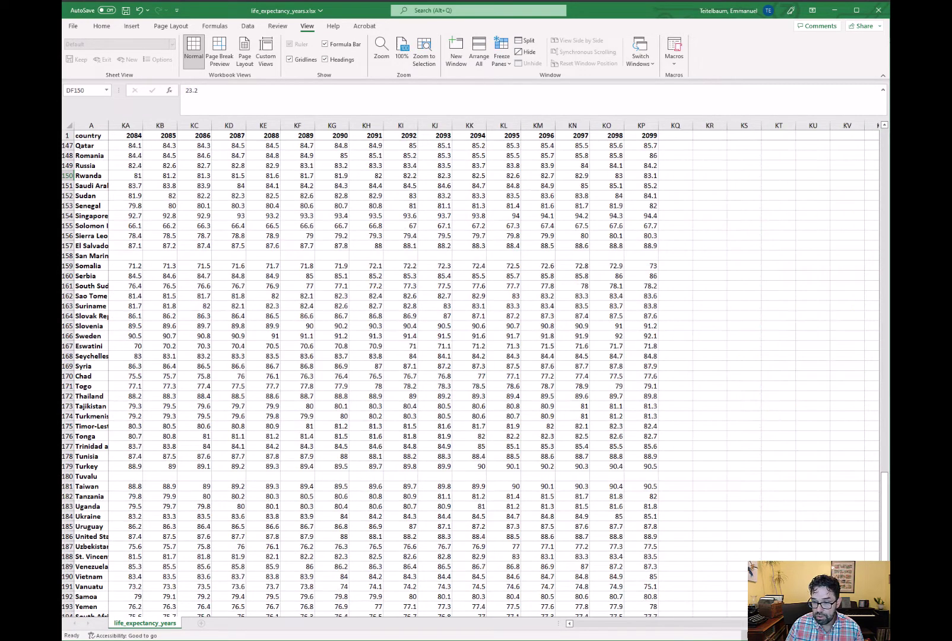
# - Clear the row averages from cells KQ2 to KQ6, beside the 2099 column
pyautogui.click(674, 145)
pyautogui.scroll(1, 708, 228)
pyautogui.scroll(20, 709, 228)
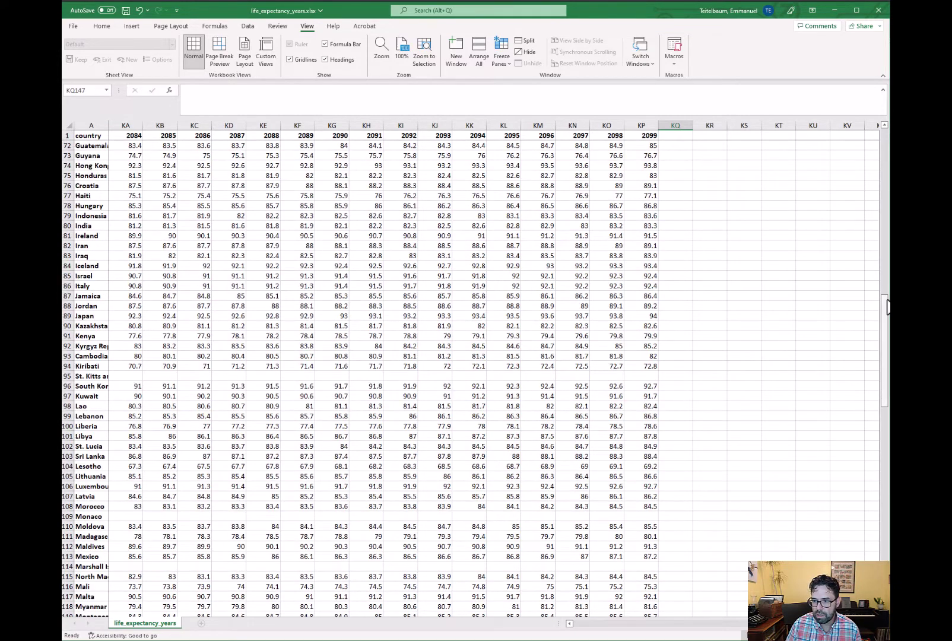
pyautogui.moveTo(885, 308); pyautogui.dragTo(879, 140)
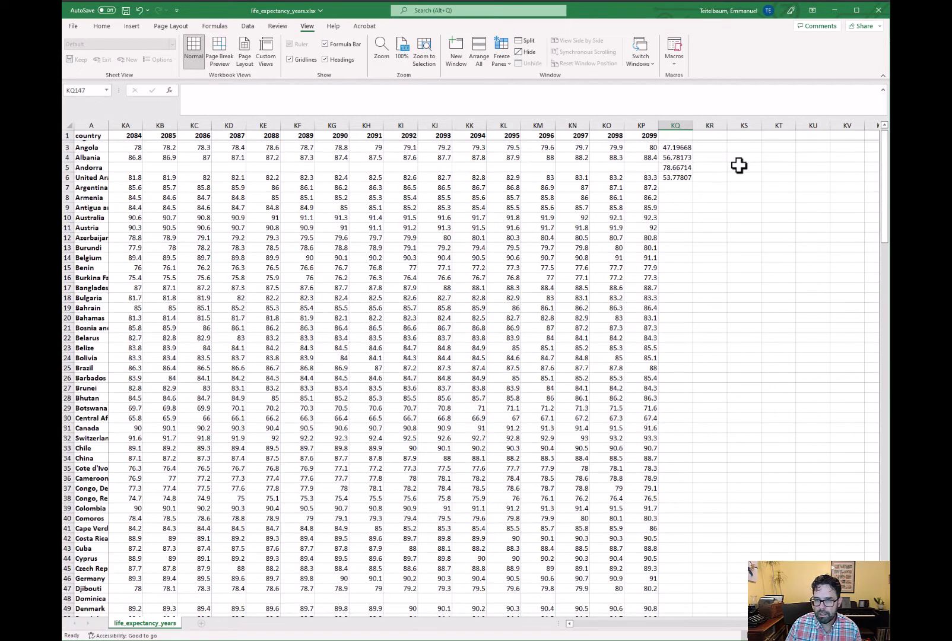
pyautogui.click(673, 146)
pyautogui.hotkey('shift', 'Down')
pyautogui.hotkey('shift', 'Down')
pyautogui.hotkey('shift', 'Down')
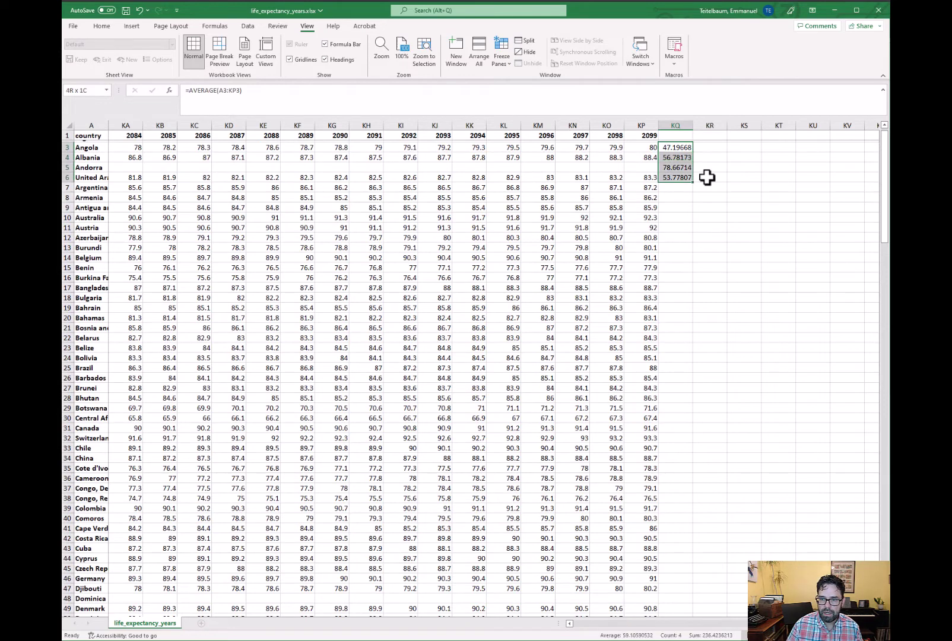
pyautogui.press('Delete')
pyautogui.press('Up')
pyautogui.press('Delete')
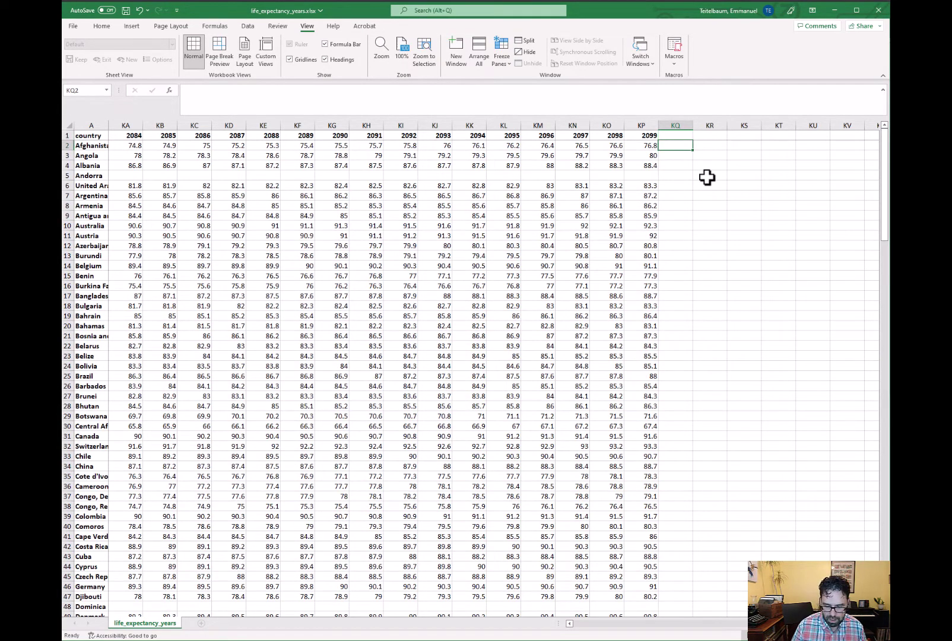
# - Start a formula in KQ25 on the Brazil row that references Brazil's life expectancy for 2000 in GU25
pyautogui.press('Down')
pyautogui.press('Down')
pyautogui.press('Down')
pyautogui.press('Down')
pyautogui.press('Down')
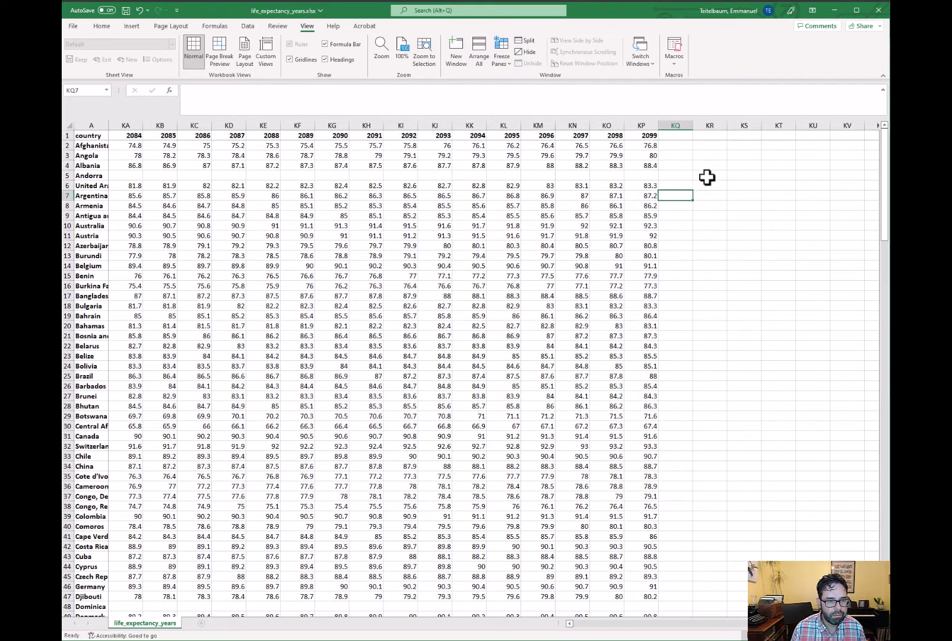
pyautogui.press('Up')
pyautogui.press('Down')
pyautogui.press('Down')
pyautogui.press('Down')
pyautogui.press('Down')
pyautogui.press('Down')
pyautogui.press('Down')
pyautogui.press('Down')
pyautogui.press('Down')
pyautogui.press('Down')
pyautogui.press('Down')
pyautogui.press('Down')
pyautogui.press('Down')
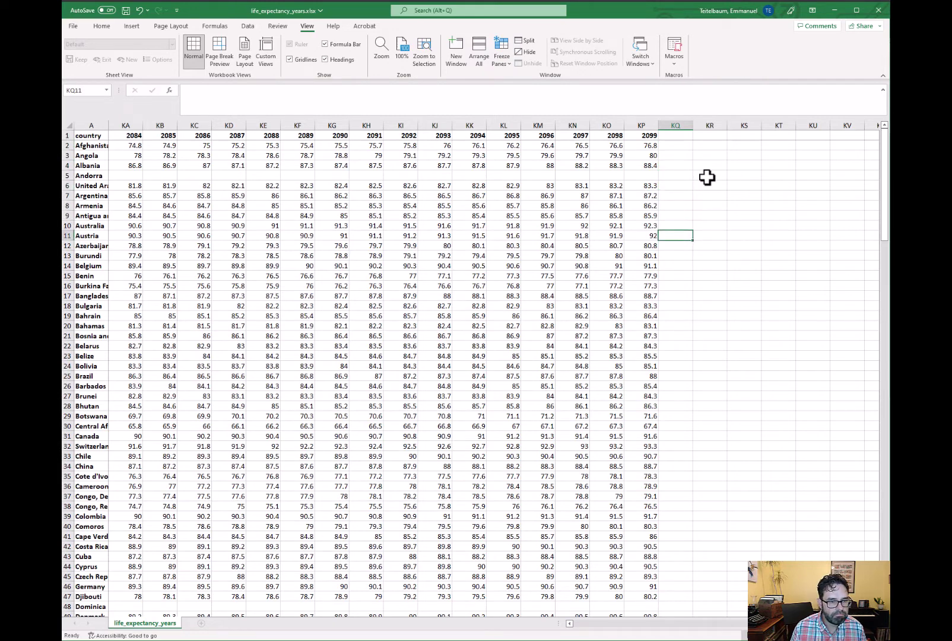
pyautogui.press('Down')
pyautogui.press('Down')
pyautogui.press('Down')
pyautogui.press('Down')
pyautogui.press('Down')
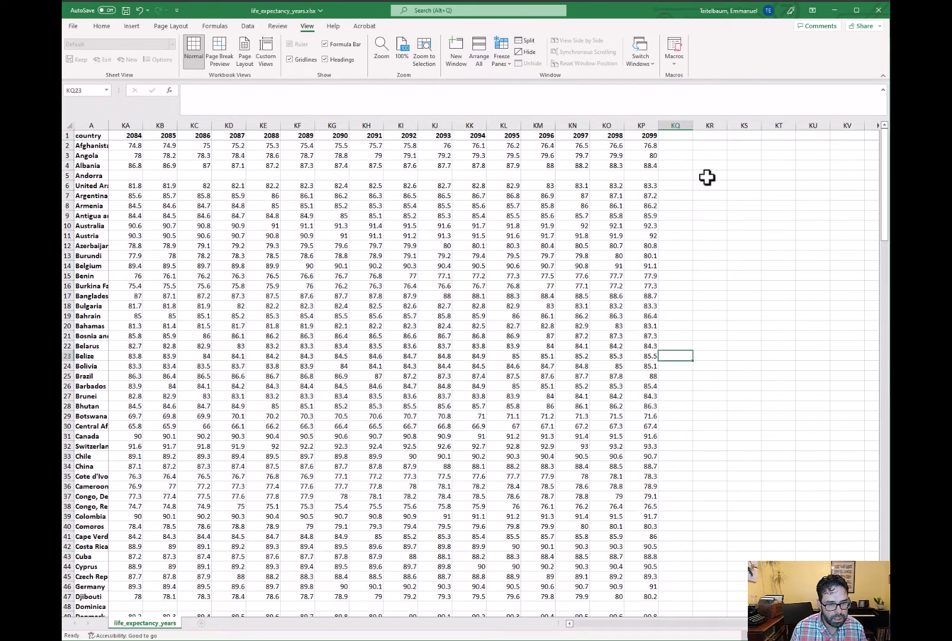
pyautogui.write('=')
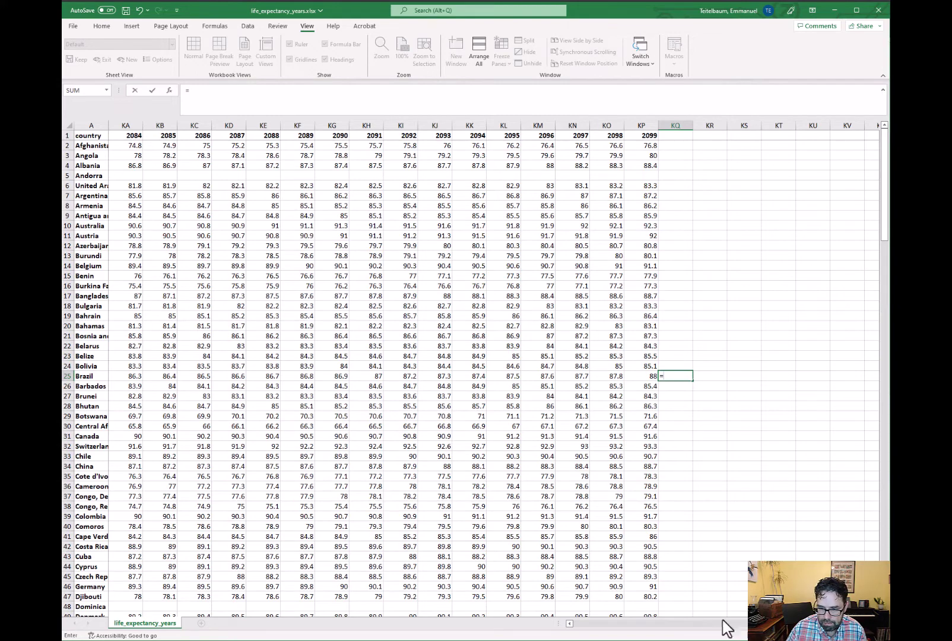
pyautogui.click(606, 624)
pyautogui.click(606, 624)
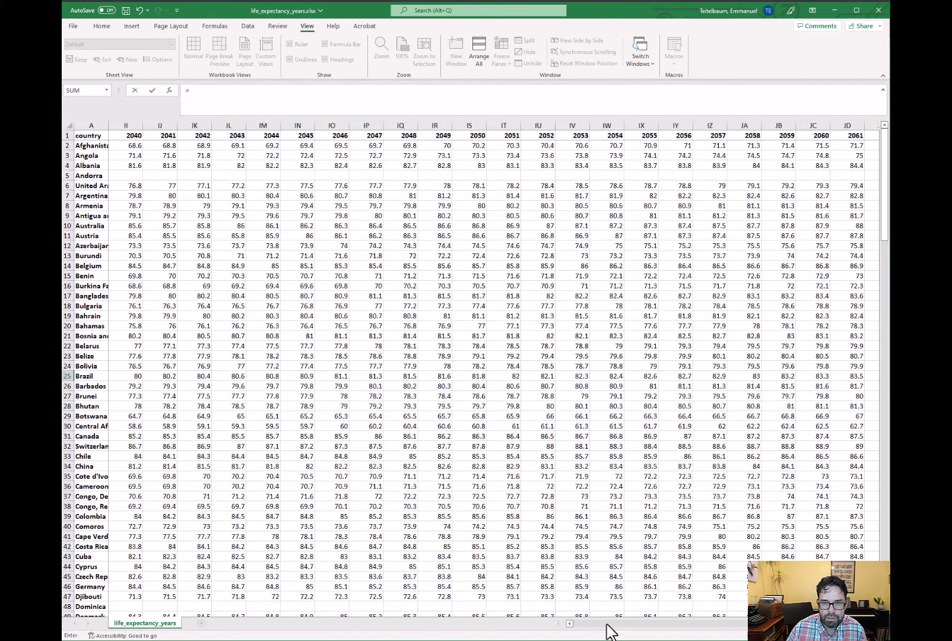
pyautogui.click(606, 624)
pyautogui.click(606, 624)
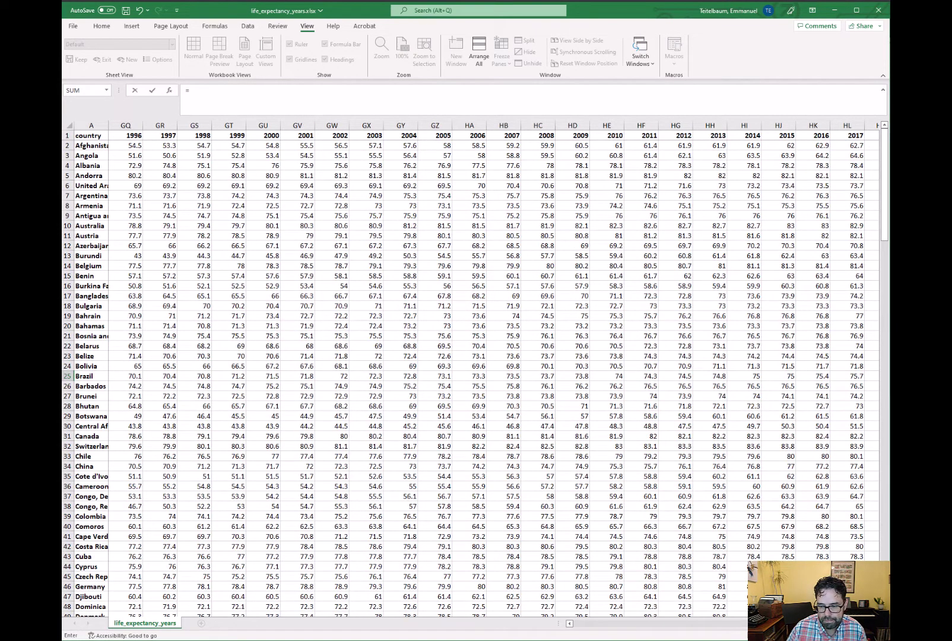
pyautogui.click(271, 136)
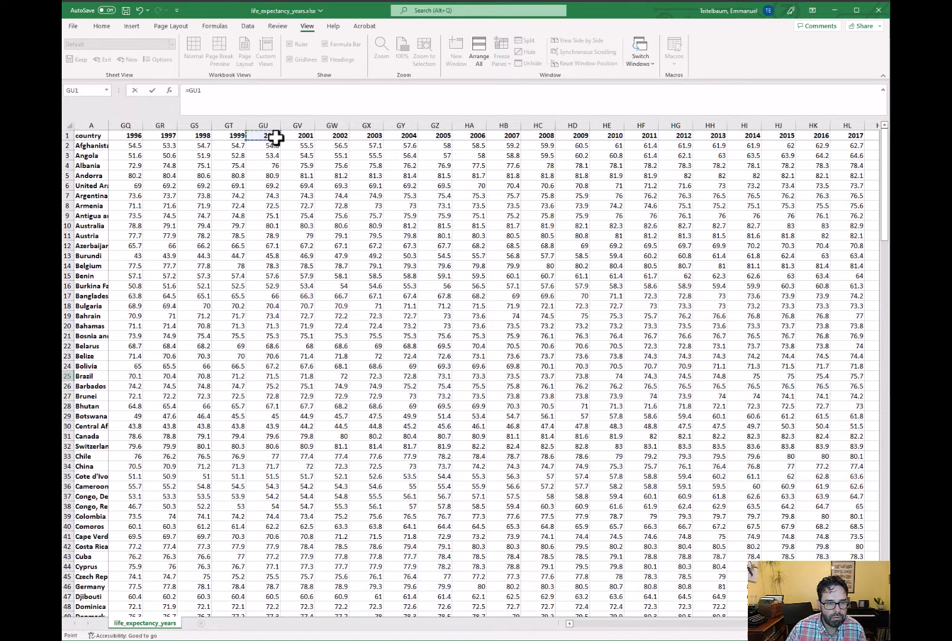
pyautogui.press('Down')
pyautogui.press('Down')
pyautogui.press('Down')
pyautogui.press('Down')
pyautogui.press('Down')
pyautogui.press('Down')
pyautogui.press('Down')
pyautogui.press('Down')
pyautogui.press('Down')
pyautogui.press('Down')
pyautogui.press('Down')
pyautogui.press('Down')
pyautogui.press('Down')
pyautogui.press('Down')
pyautogui.press('Down')
pyautogui.press('Down')
pyautogui.press('Down')
pyautogui.press('Down')
pyautogui.press('Down')
pyautogui.press('Down')
pyautogui.press('Down')
pyautogui.press('Down')
pyautogui.press('Down')
pyautogui.press('Down')
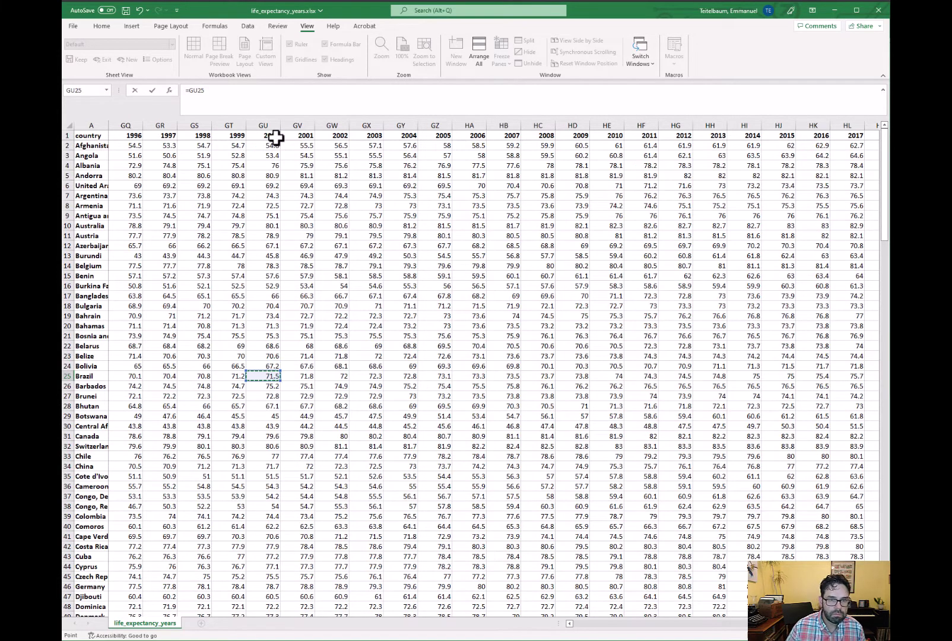
# - Follow the Brazil row from the 2000 value in GU25 to find the cell that holds the 2020 value
pyautogui.press('Right')
pyautogui.press('Right')
pyautogui.press('Right')
pyautogui.press('Right')
pyautogui.press('Right')
pyautogui.press('Right')
pyautogui.press('Right')
pyautogui.press('Right')
pyautogui.press('Right')
pyautogui.press('Right')
pyautogui.press('Right')
pyautogui.press('Right')
pyautogui.press('Right')
pyautogui.press('Right')
pyautogui.press('Right')
pyautogui.press('Right')
pyautogui.press('Right')
pyautogui.press('Right')
pyautogui.press('Right')
pyautogui.press('Right')
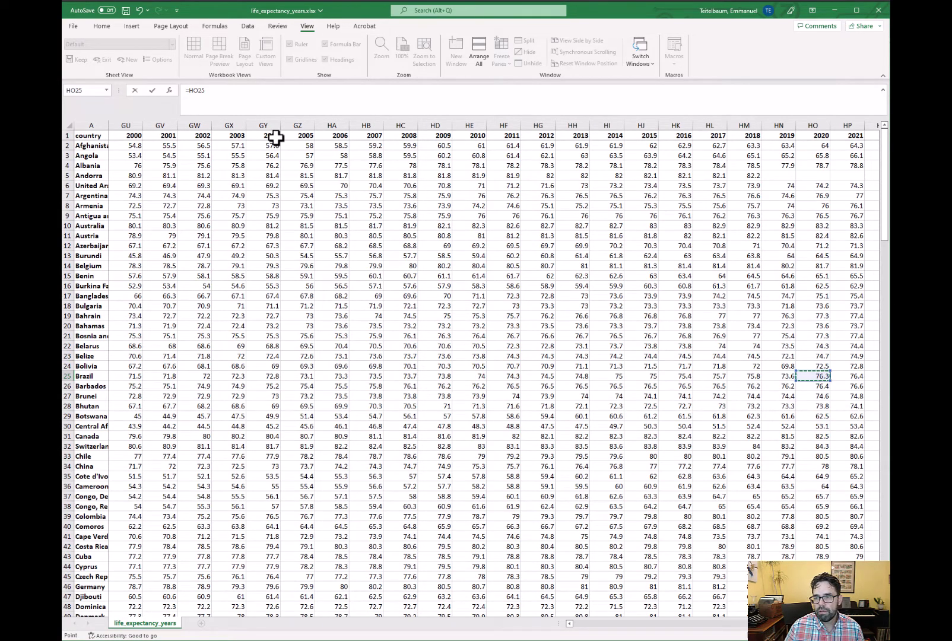
# - Carry the formula's reference along the Brazil row past the 2099 column, back to the formula cell KQ25
pyautogui.press('Right')
pyautogui.press('Right')
pyautogui.press('Right')
pyautogui.press('Right')
pyautogui.press('Right')
pyautogui.press('Right')
pyautogui.press('Right')
pyautogui.press('Right')
pyautogui.press('Right')
pyautogui.press('Right')
pyautogui.press('Right')
pyautogui.press('Right')
pyautogui.press('Right')
pyautogui.press('Right')
pyautogui.press('Right')
pyautogui.press('Right')
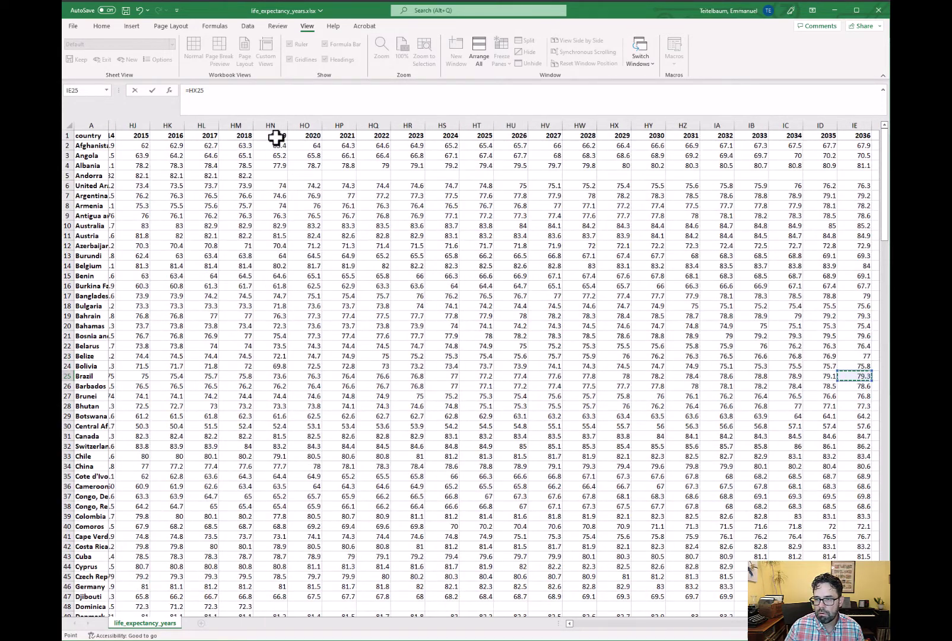
pyautogui.press('Right')
pyautogui.press('Right')
pyautogui.press('Right')
pyautogui.press('Right')
pyautogui.press('Right')
pyautogui.press('Right')
pyautogui.press('Right')
pyautogui.press('Right')
pyautogui.press('Right')
pyautogui.press('Right')
pyautogui.press('Right')
pyautogui.press('Right')
pyautogui.press('Right')
pyautogui.press('Right')
pyautogui.press('Right')
pyautogui.press('Right')
pyautogui.press('Right')
pyautogui.press('Right')
pyautogui.press('Right')
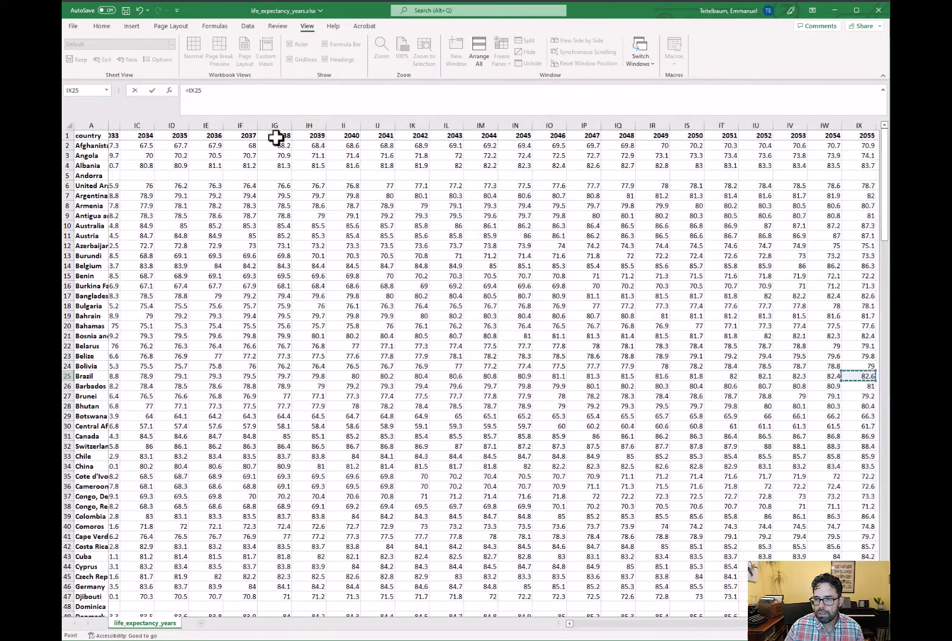
pyautogui.press('Right')
pyautogui.press('Right')
pyautogui.press('Right')
pyautogui.press('Right')
pyautogui.press('Right')
pyautogui.press('Right')
pyautogui.press('Right')
pyautogui.press('Right')
pyautogui.press('Right')
pyautogui.press('Right')
pyautogui.press('Right')
pyautogui.press('Right')
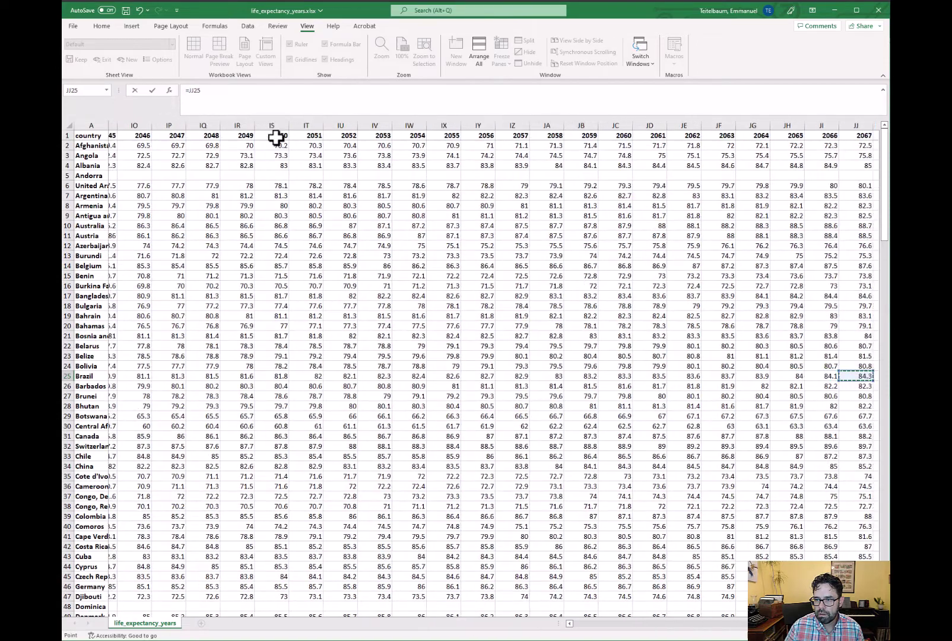
pyautogui.press('Right')
pyautogui.press('Right')
pyautogui.press('Right')
pyautogui.press('Right')
pyautogui.press('Right')
pyautogui.press('Right')
pyautogui.press('Right')
pyautogui.press('Right')
pyautogui.press('Right')
pyautogui.press('Right')
pyautogui.press('Right')
pyautogui.press('Right')
pyautogui.press('Right')
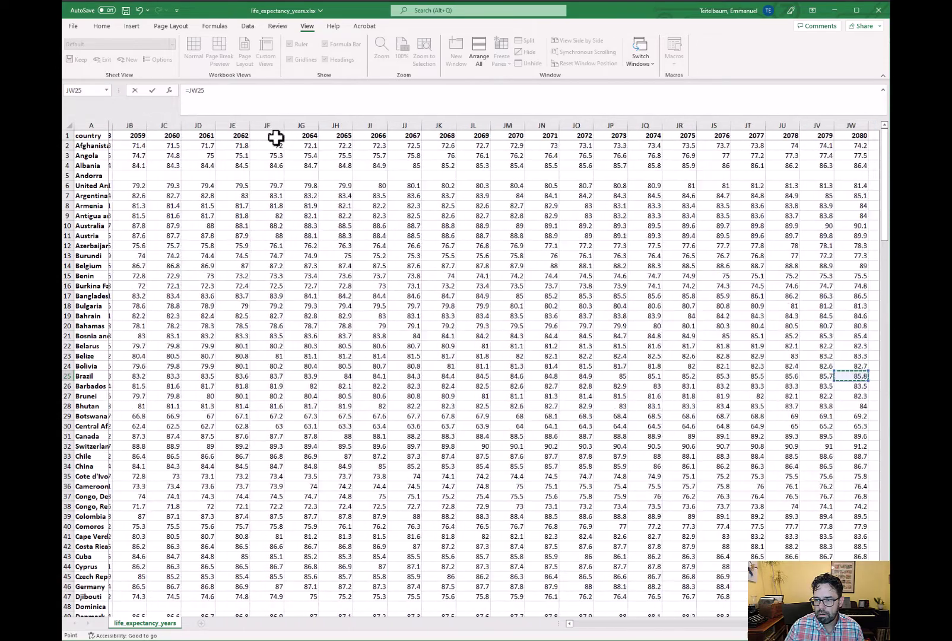
pyautogui.press('Right')
pyautogui.press('Right')
pyautogui.press('Right')
pyautogui.press('Right')
pyautogui.press('Right')
pyautogui.press('Right')
pyautogui.press('Right')
pyautogui.press('Right')
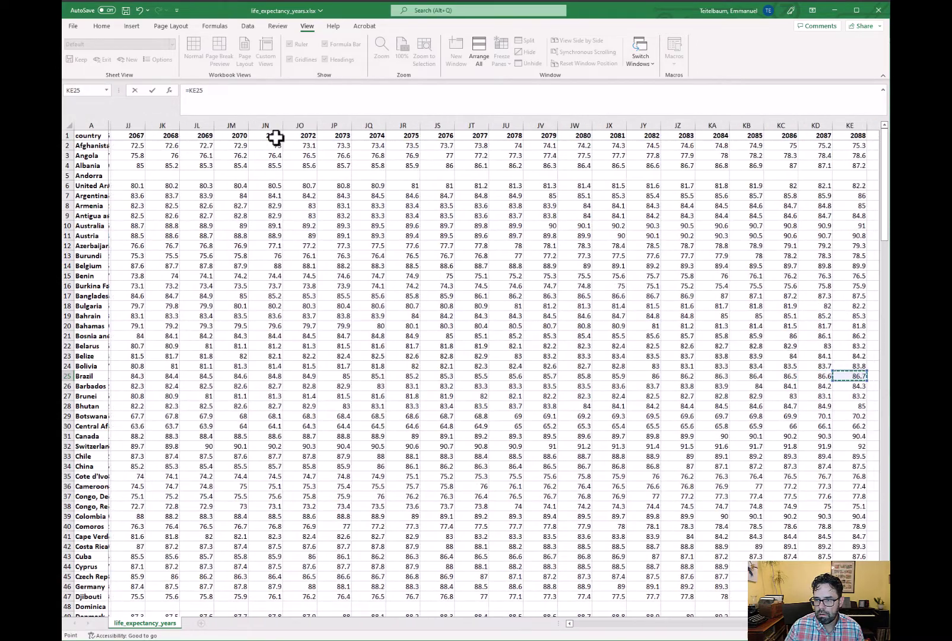
pyautogui.press('Right')
pyautogui.press('Right')
pyautogui.press('Right')
pyautogui.press('Right')
pyautogui.press('Right')
pyautogui.press('Right')
pyautogui.press('Right')
pyautogui.press('Right')
pyautogui.press('Right')
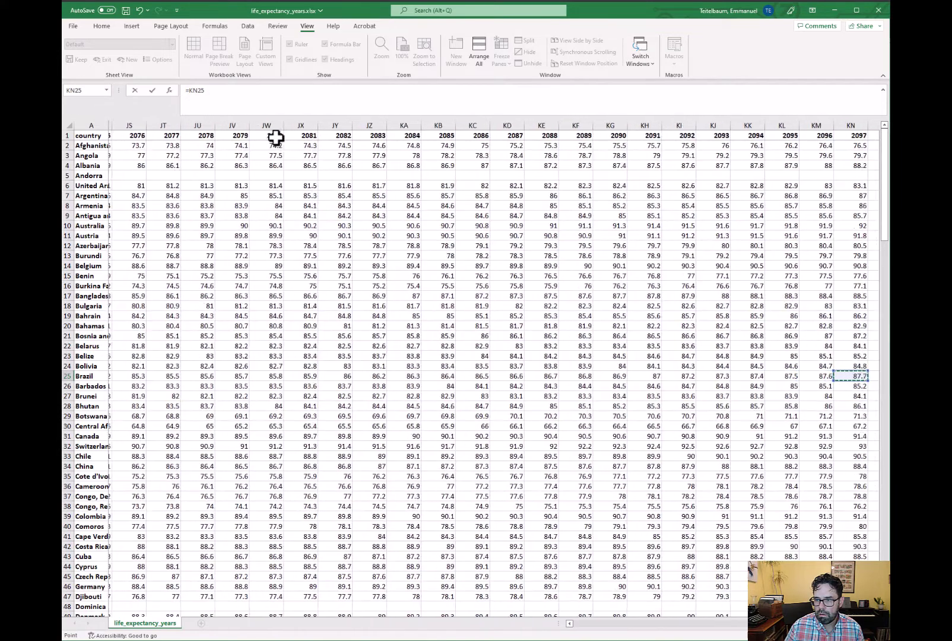
pyautogui.press('Right')
pyautogui.press('Right')
pyautogui.press('Right')
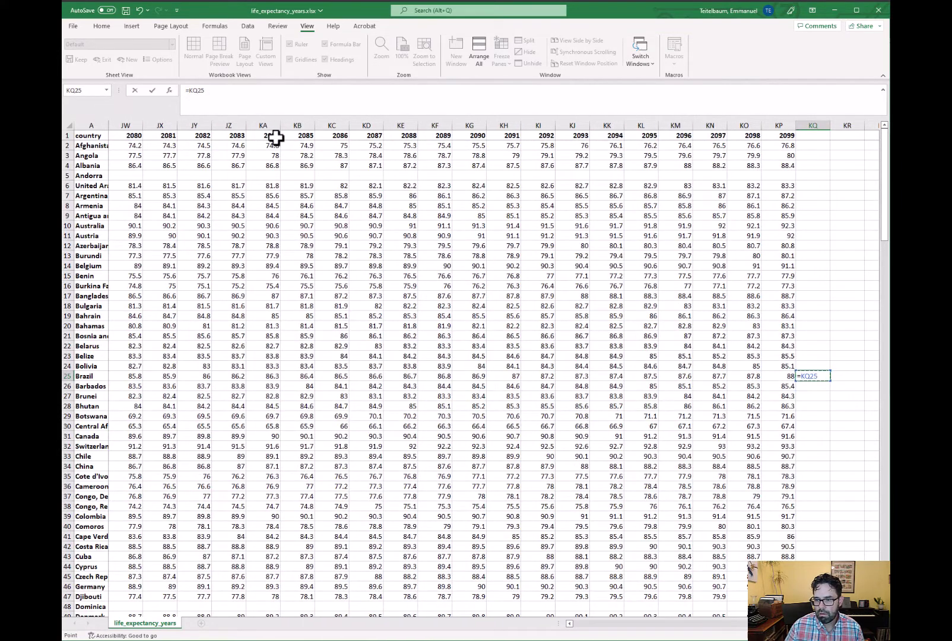
# - Replace the formula in KQ25 with =AVERAGE(GU25:HO25) for Brazil's 2000 to 2020 values and ignore the cell's error flag
pyautogui.press('BackSpace')
pyautogui.press('BackSpace')
pyautogui.press('BackSpace')
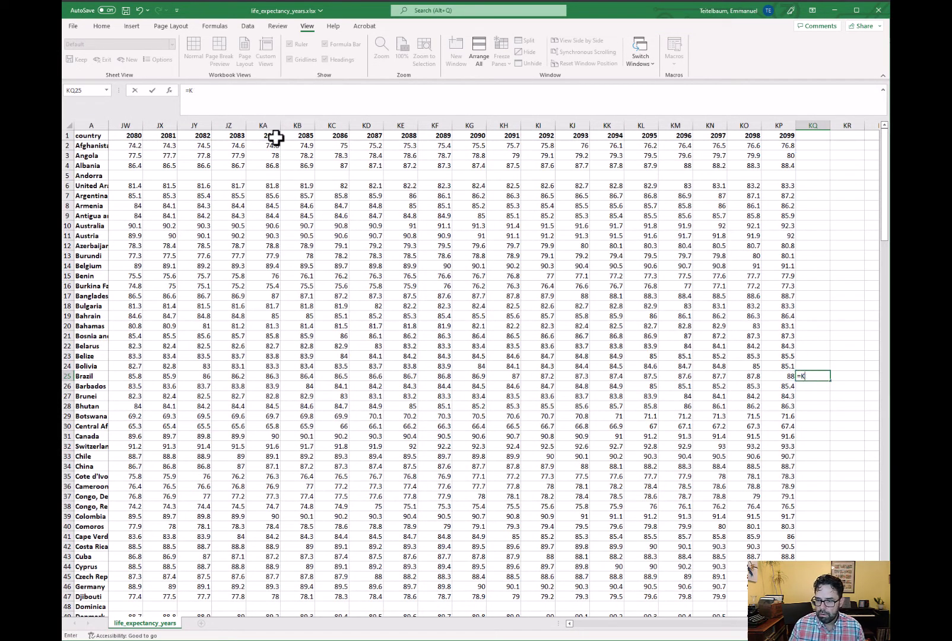
pyautogui.write('average(')
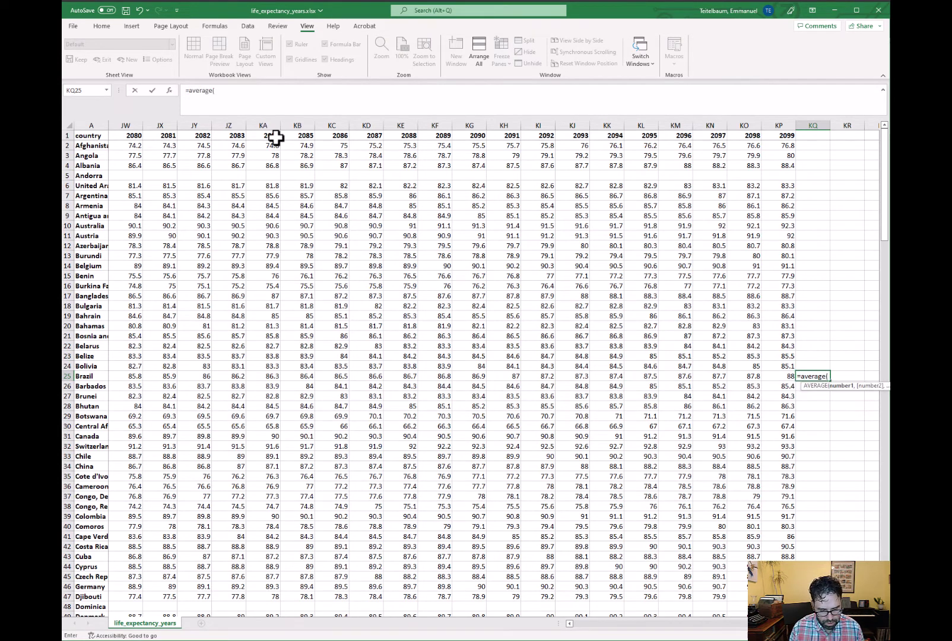
pyautogui.write('gu25')
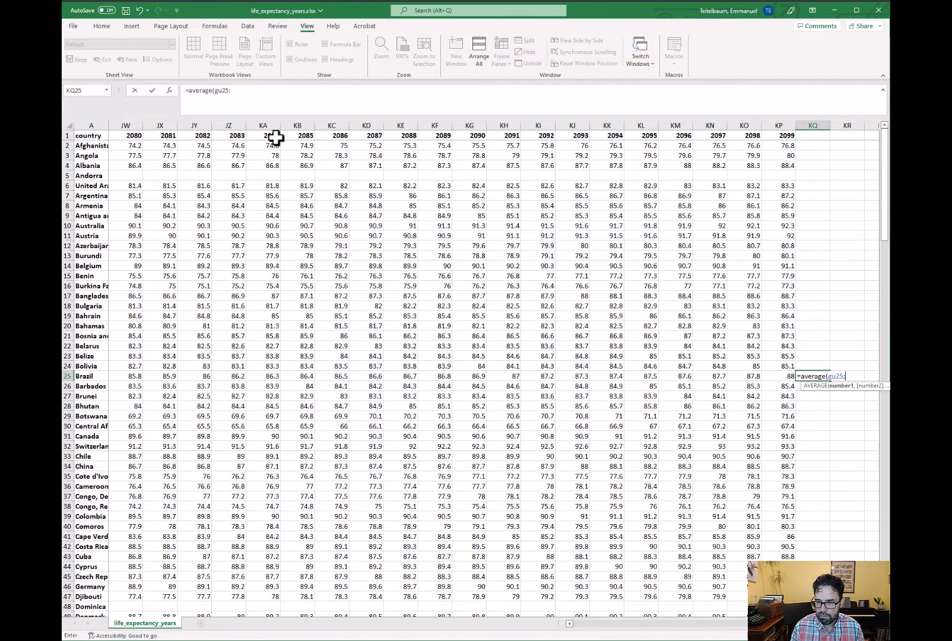
pyautogui.write(':')
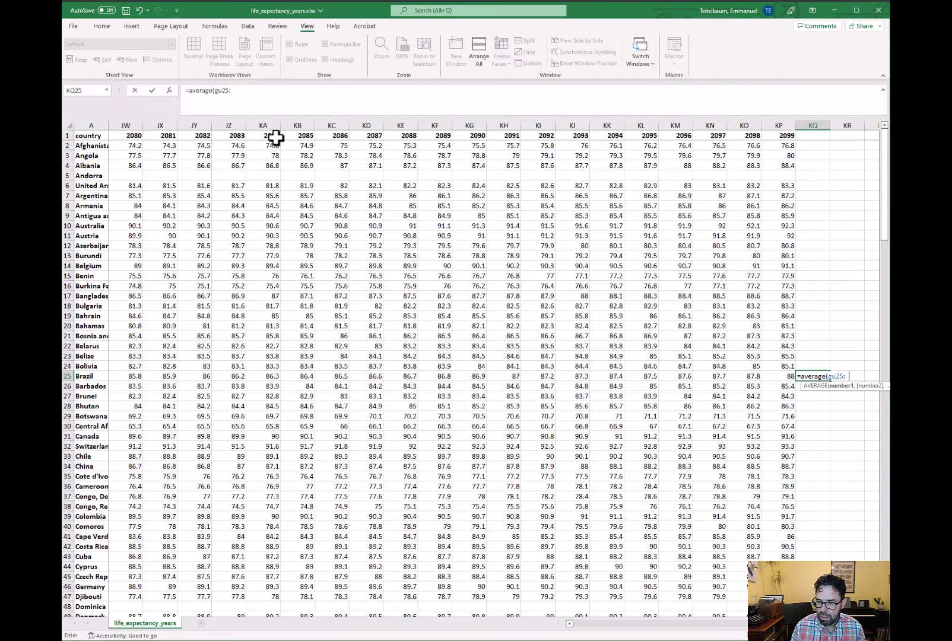
pyautogui.write('ho25')
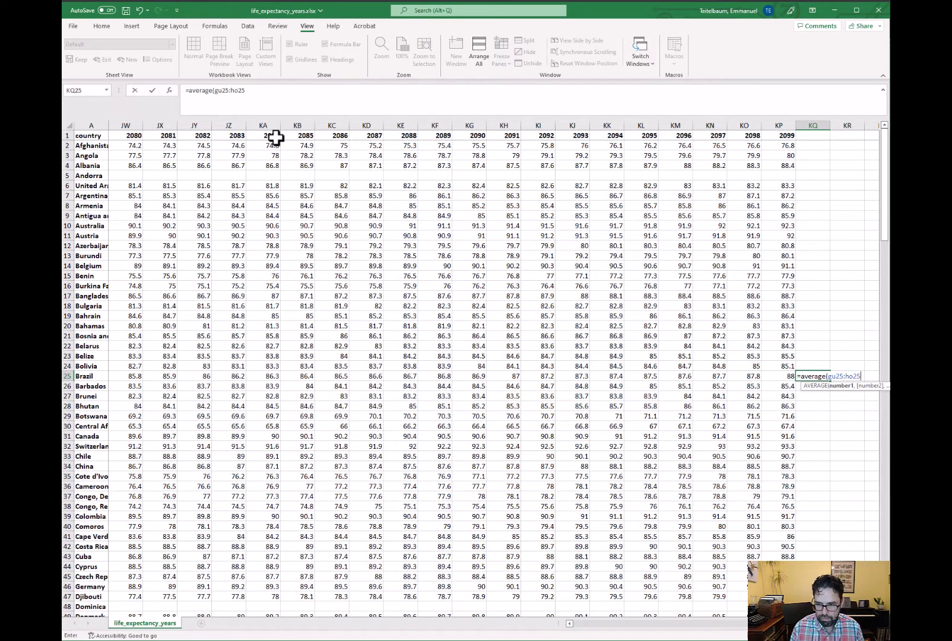
pyautogui.hotkey('ctrl', 'Return')
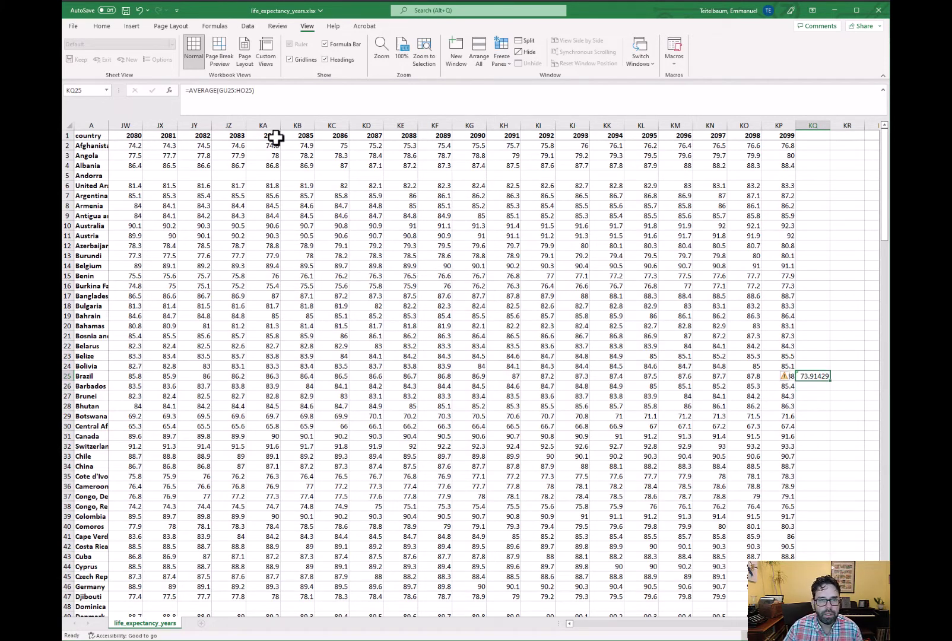
pyautogui.click(784, 377)
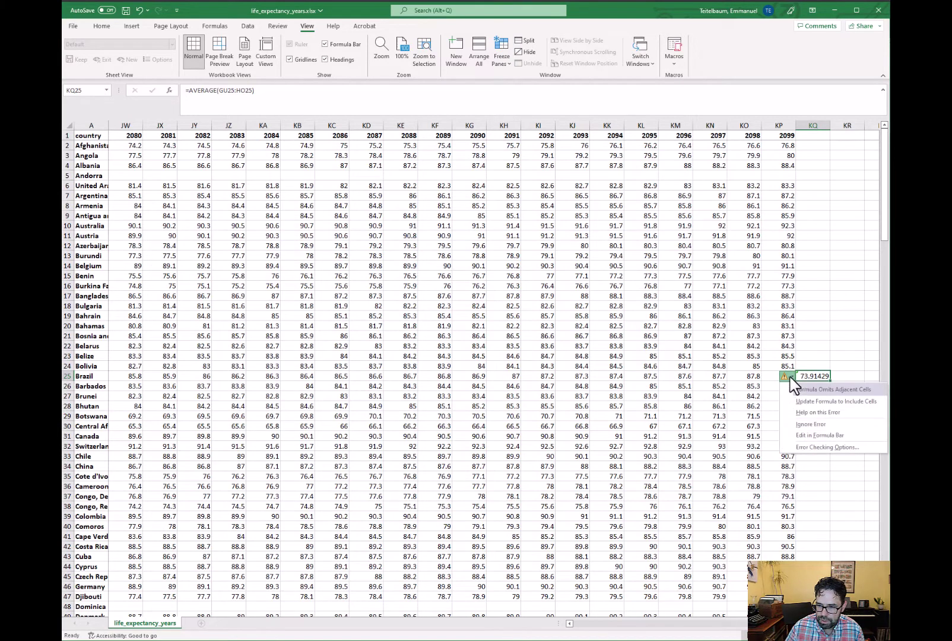
pyautogui.click(833, 425)
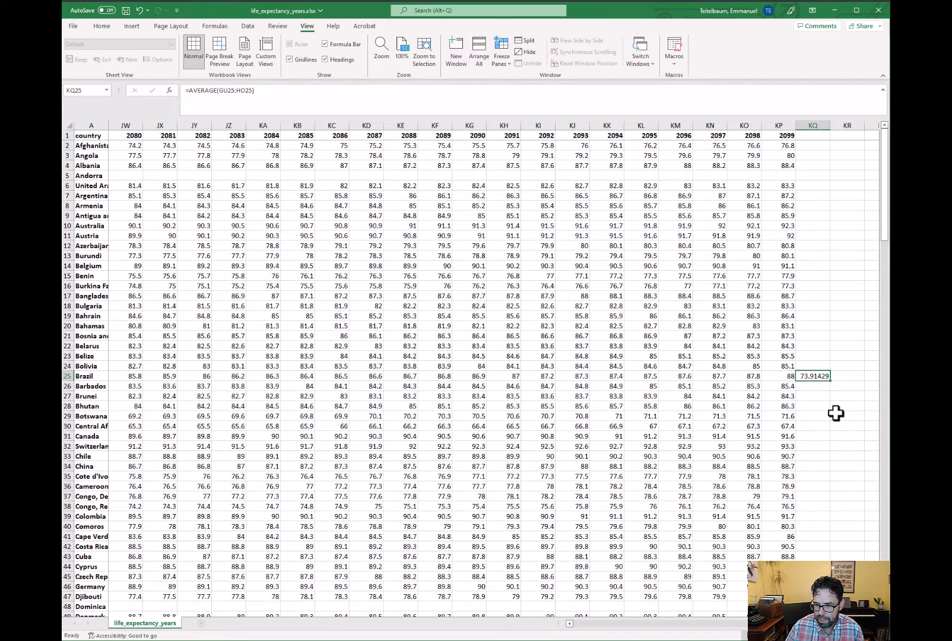
# - Clear the Brazil average from cell KQ25
pyautogui.click(812, 387)
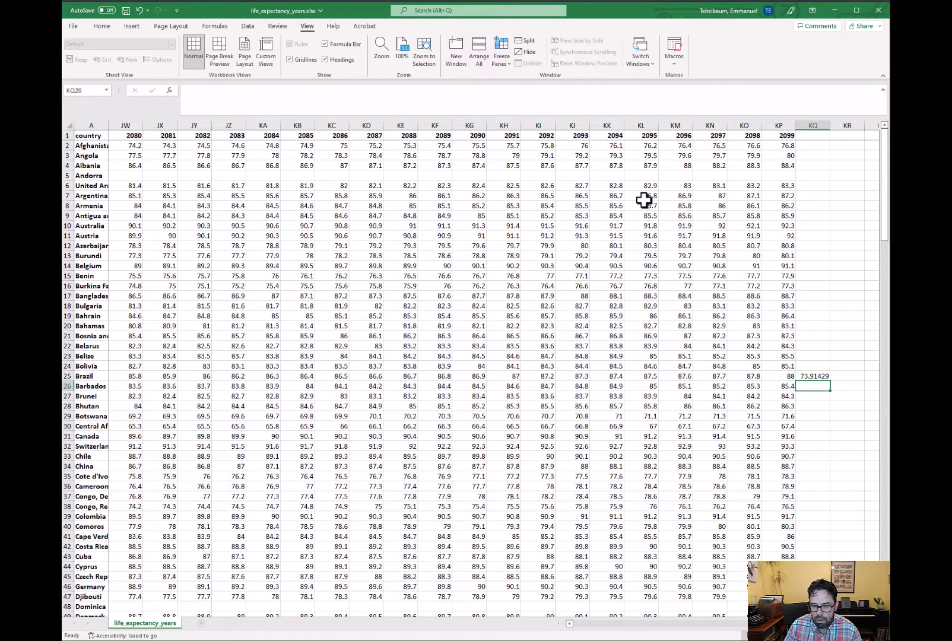
pyautogui.press('Up')
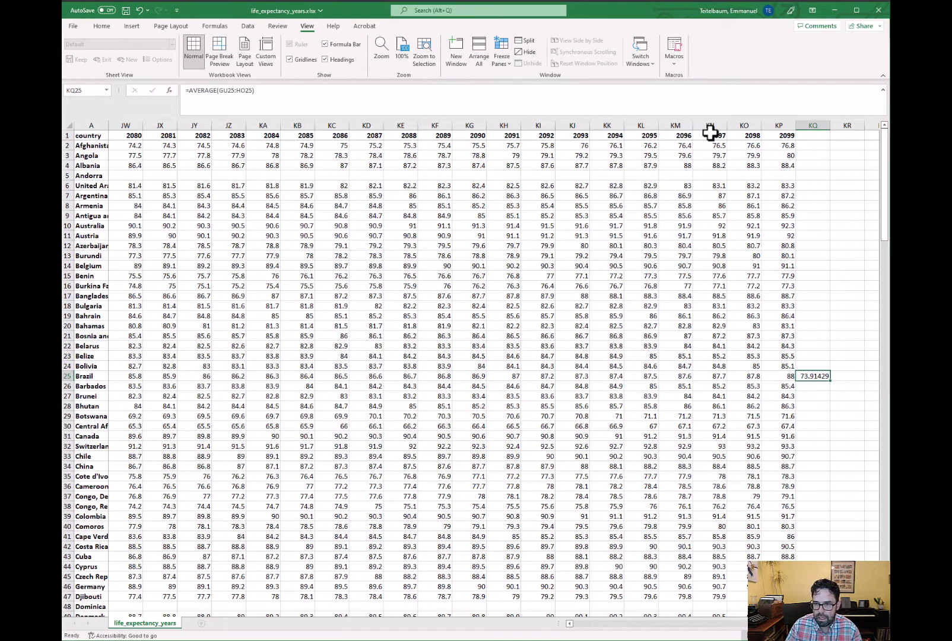
pyautogui.press('Delete')
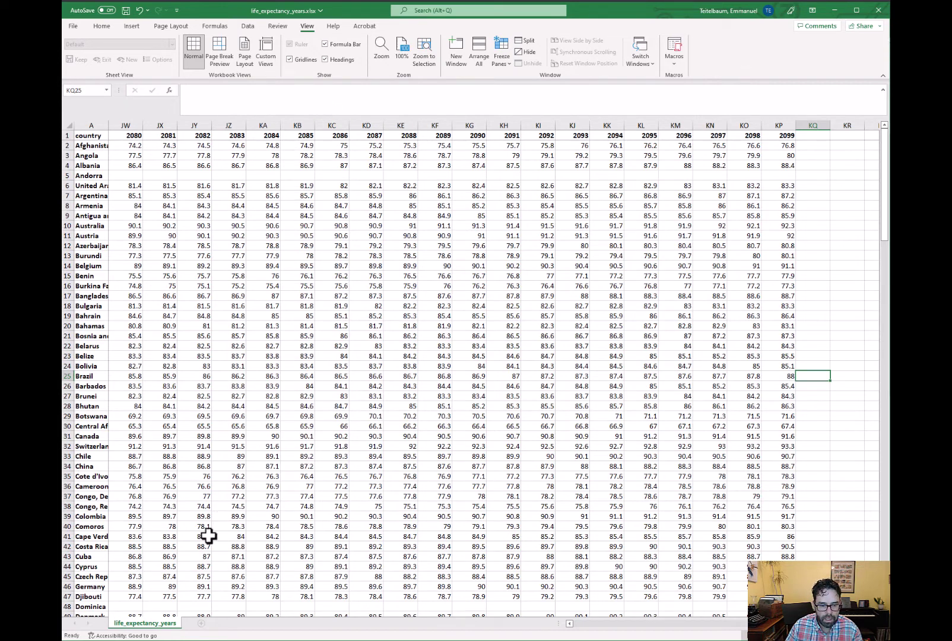
# - Add a new worksheet to the workbook and enter the row label "min" in B3
pyautogui.click(200, 623)
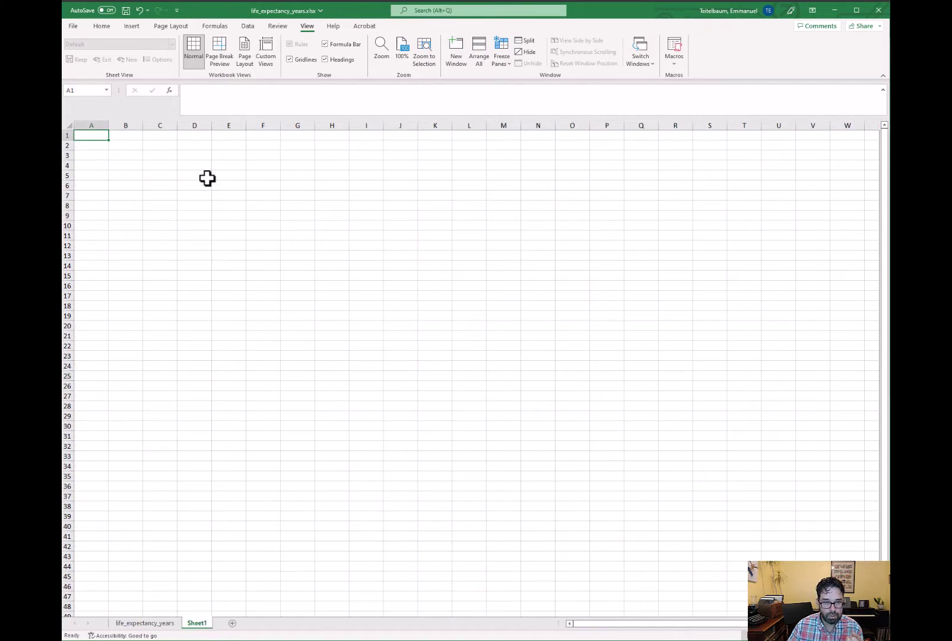
pyautogui.click(162, 149)
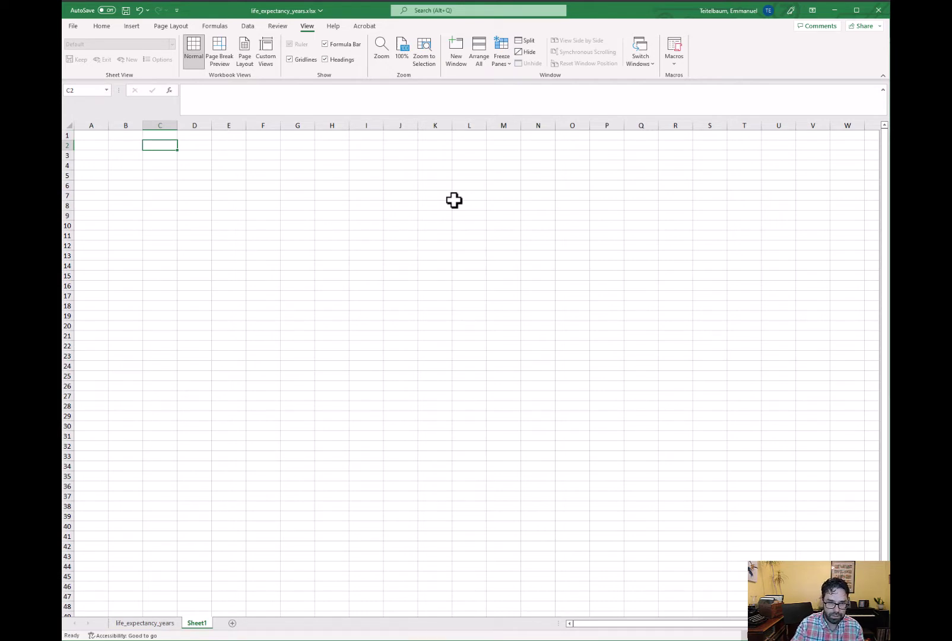
pyautogui.press('Left')
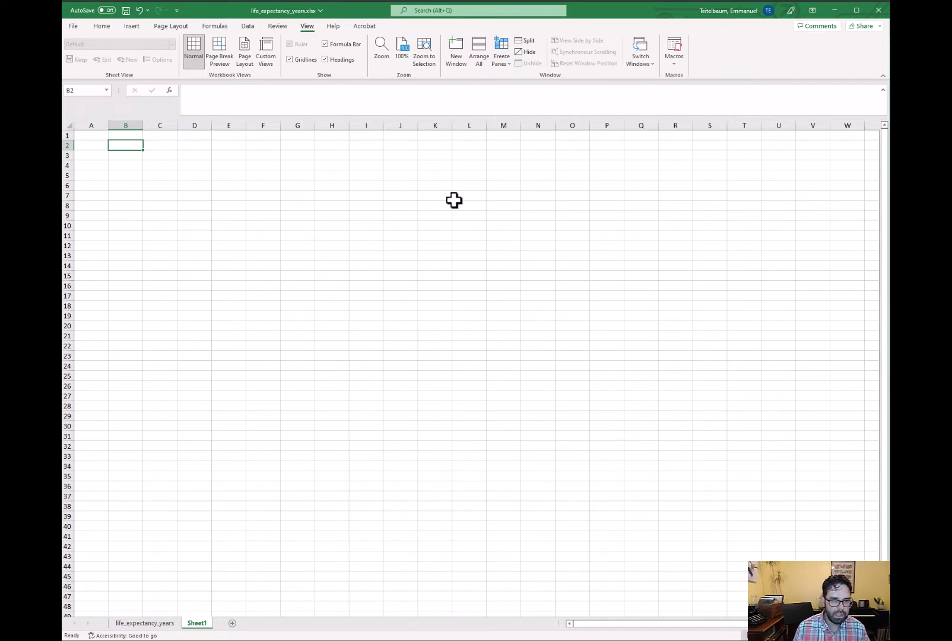
pyautogui.press('Down')
pyautogui.write('minim')
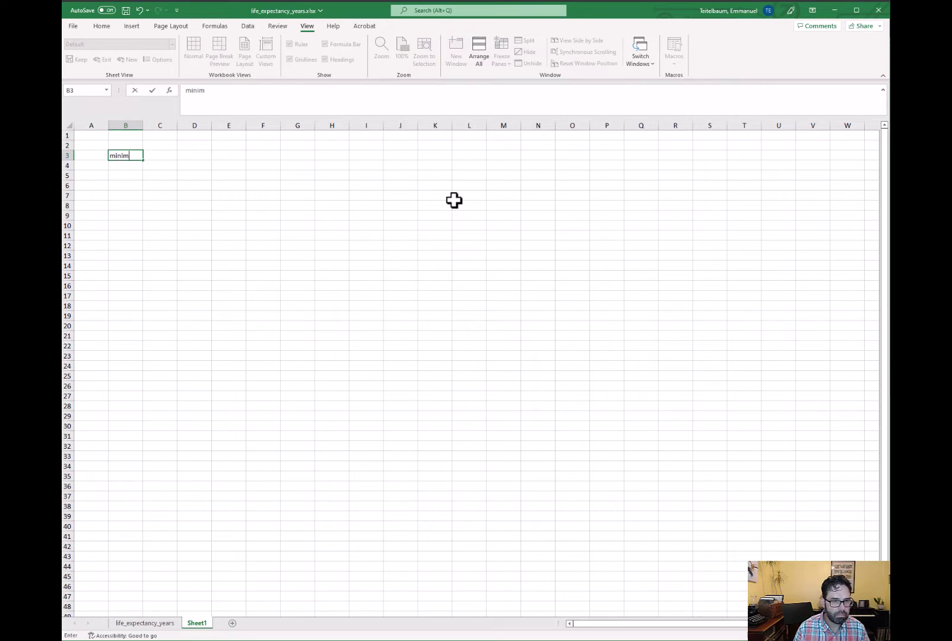
pyautogui.press('BackSpace')
pyautogui.press('BackSpace')
pyautogui.press('Return')
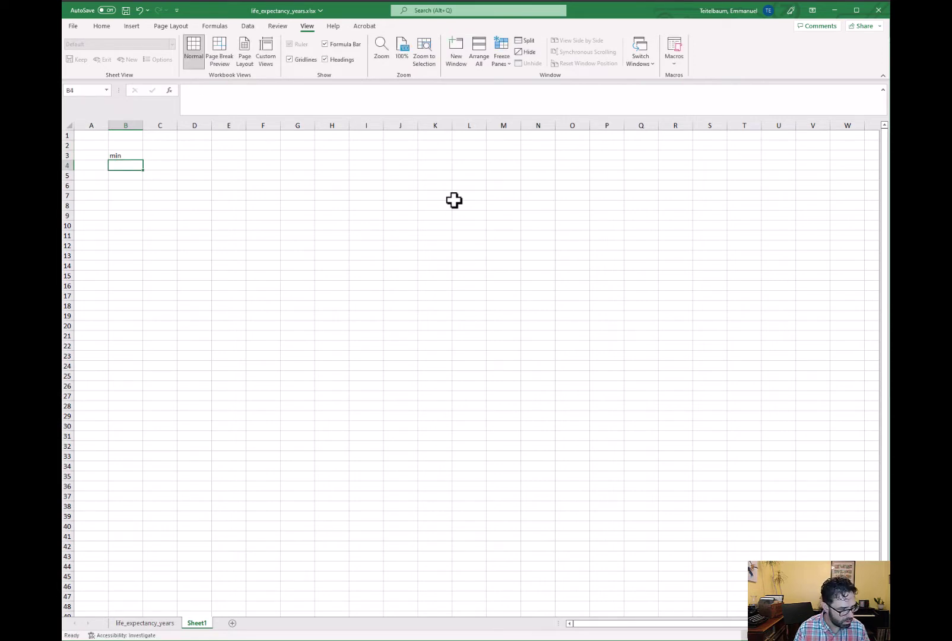
# - Enter the row labels "median", "average" and "max" in cells B4 to B6
pyautogui.write('median')
pyautogui.press('Return')
pyautogui.write('aver')
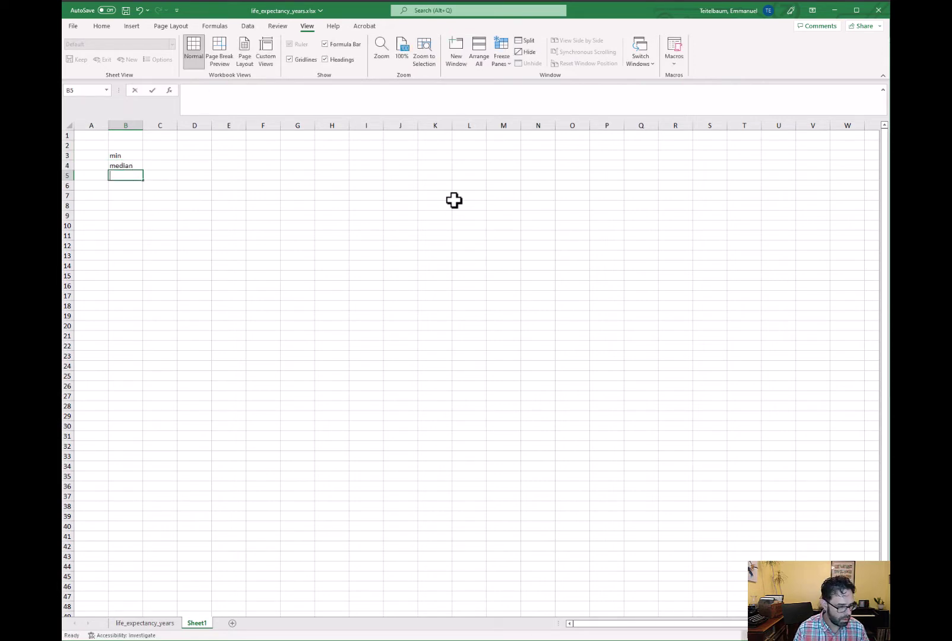
pyautogui.write('age')
pyautogui.press('Return')
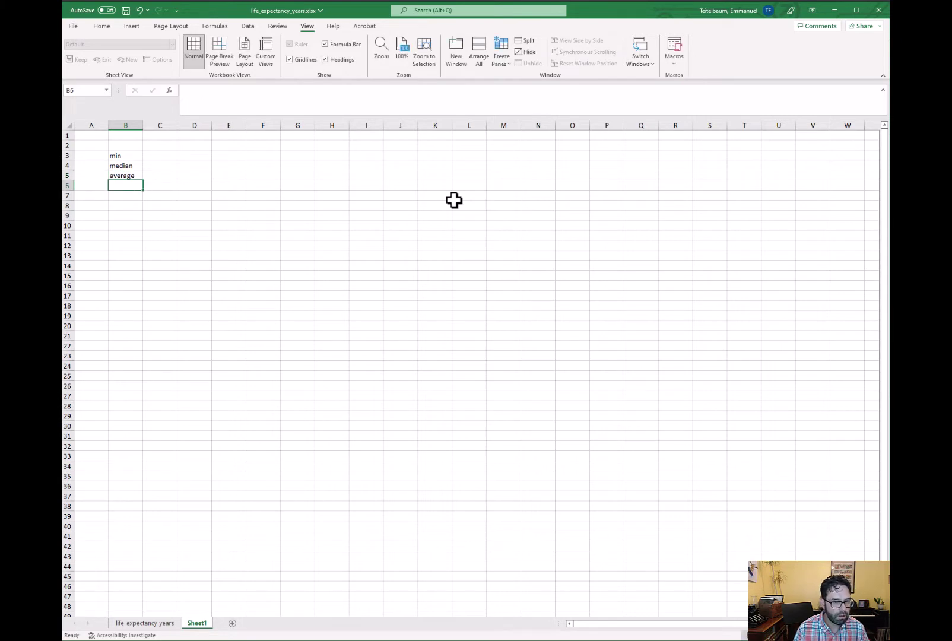
pyautogui.write('max')
pyautogui.press('Return')
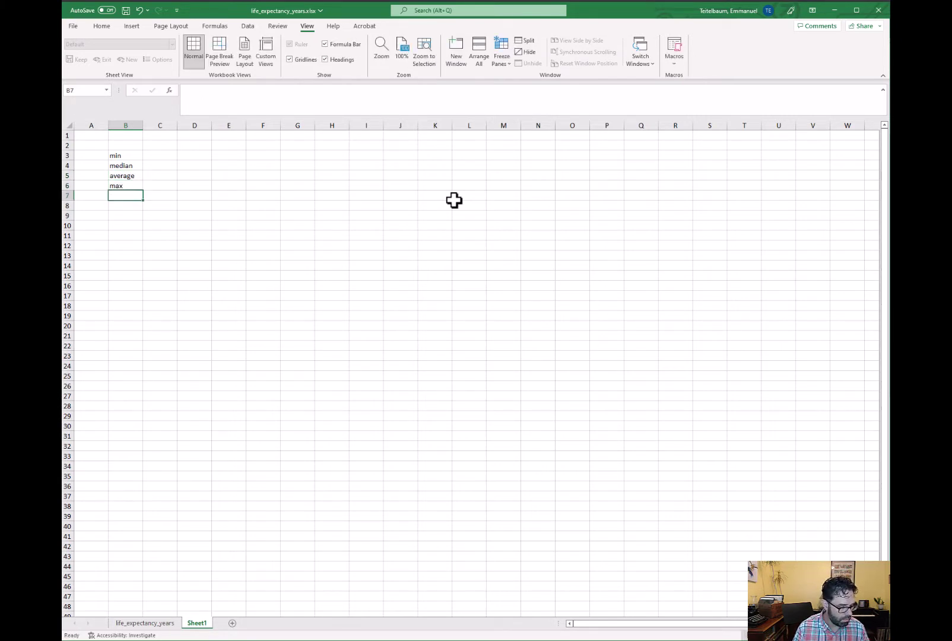
# - Enter the row labels "year > 50" in B7 and "pct. > 50" in B8
pyautogui.write('year >')
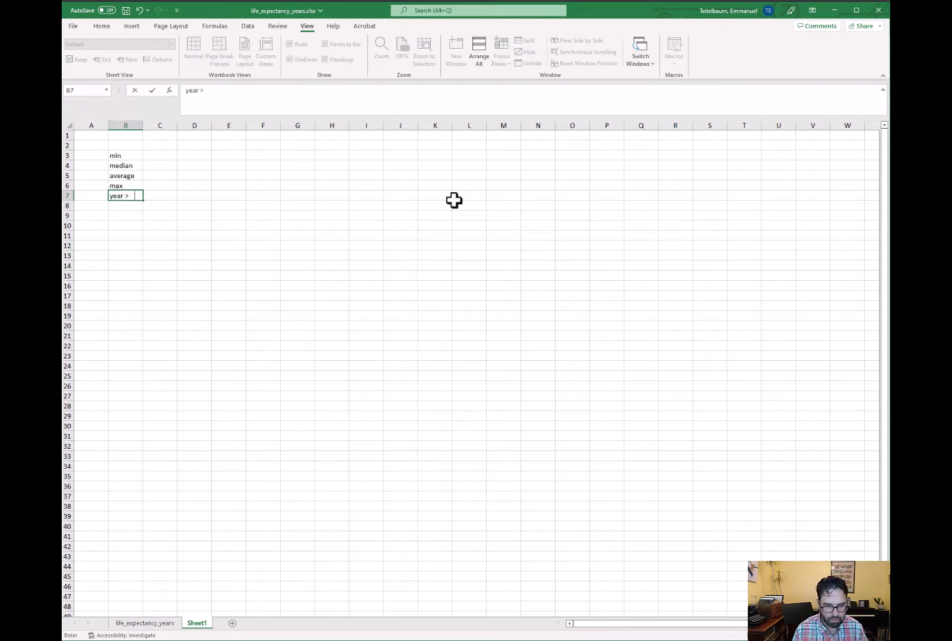
pyautogui.write(' 50')
pyautogui.press('Return')
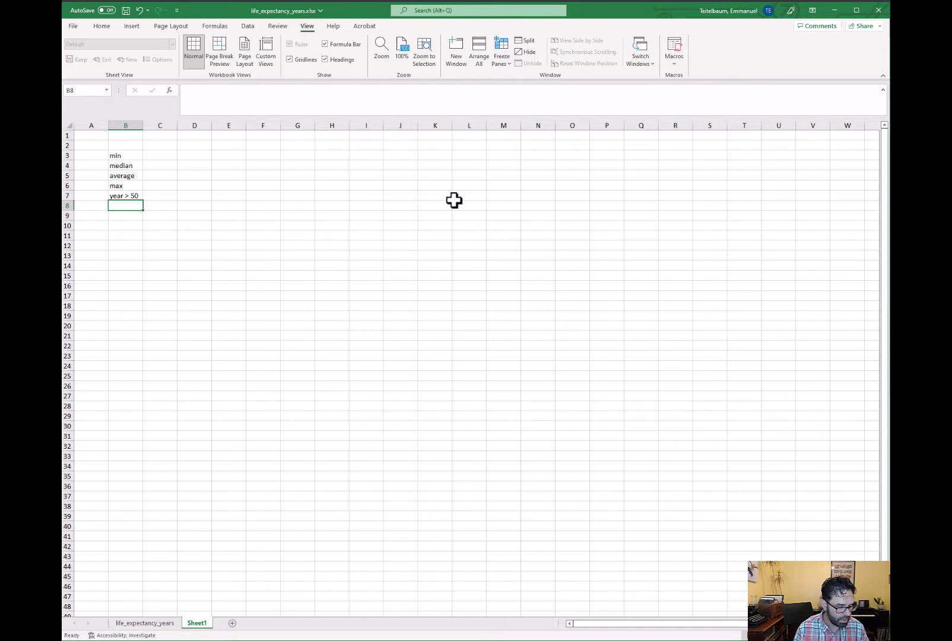
pyautogui.write('pct.')
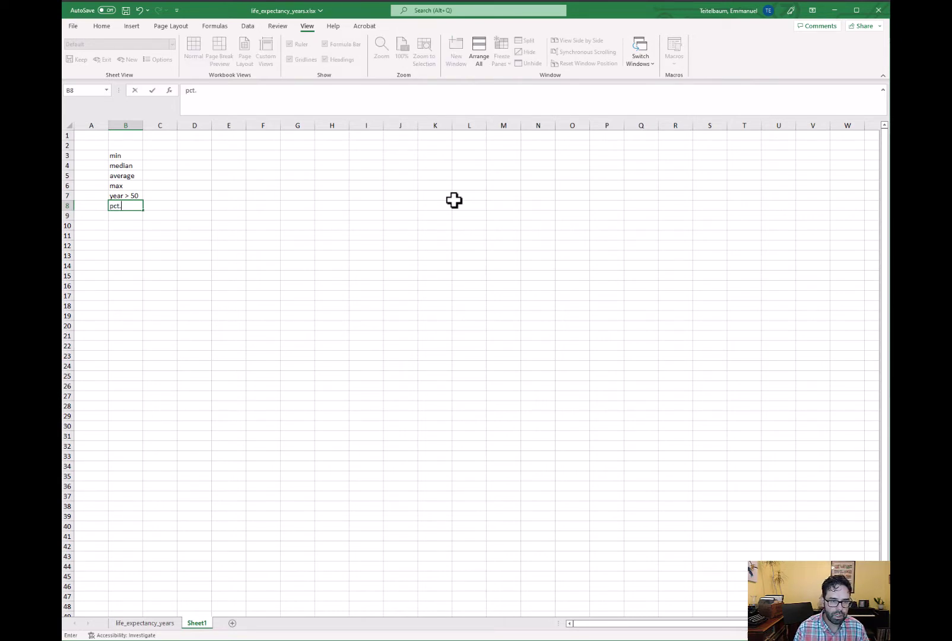
pyautogui.write(' >')
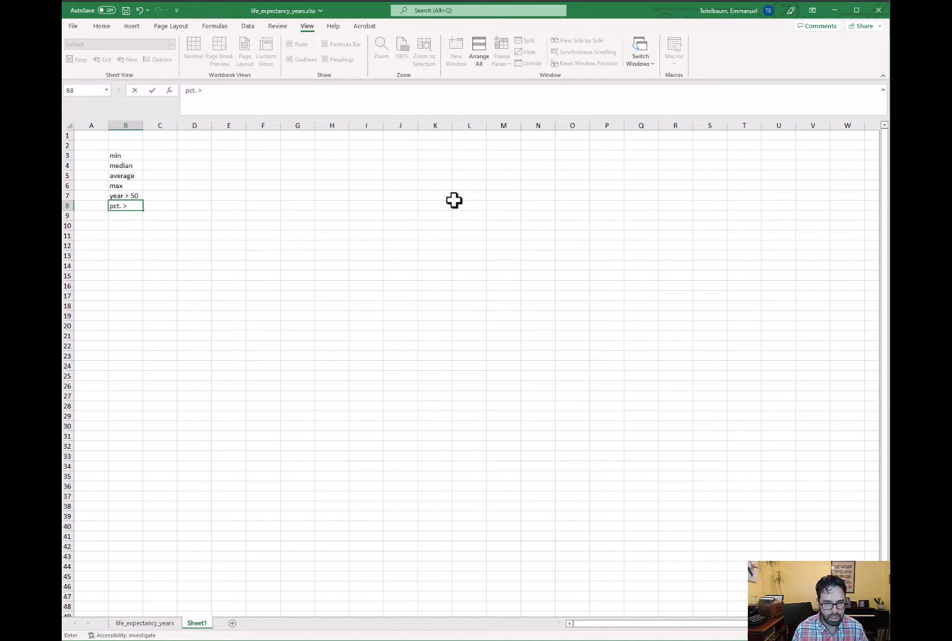
pyautogui.write(' 50')
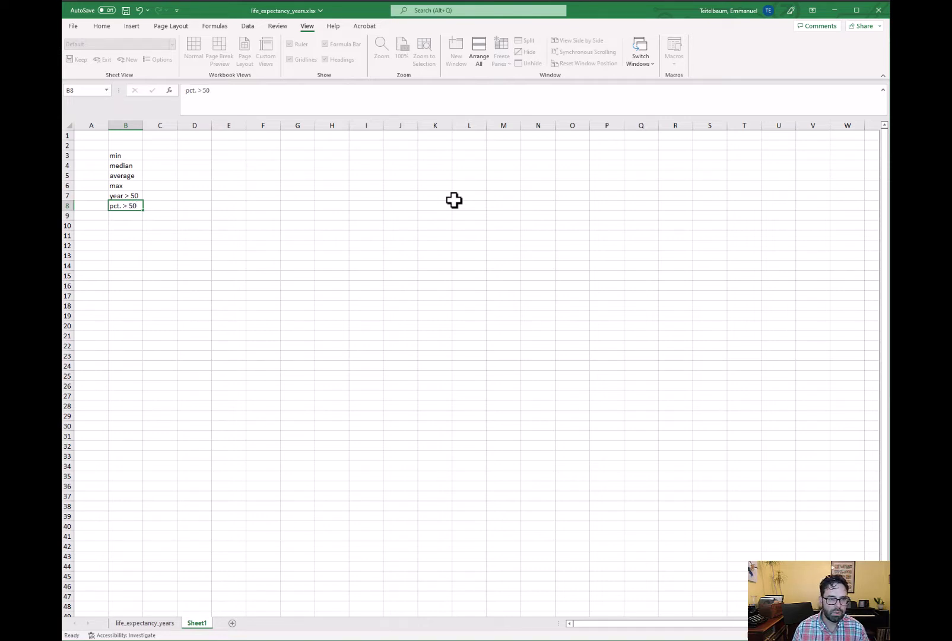
pyautogui.press('Return')
# - Enter the year 1799 as a column header in cell C2, above the statistics labels
pyautogui.press('Up')
pyautogui.press('Up')
pyautogui.press('Up')
pyautogui.press('Up')
pyautogui.press('Up')
pyautogui.press('Up')
pyautogui.press('Up')
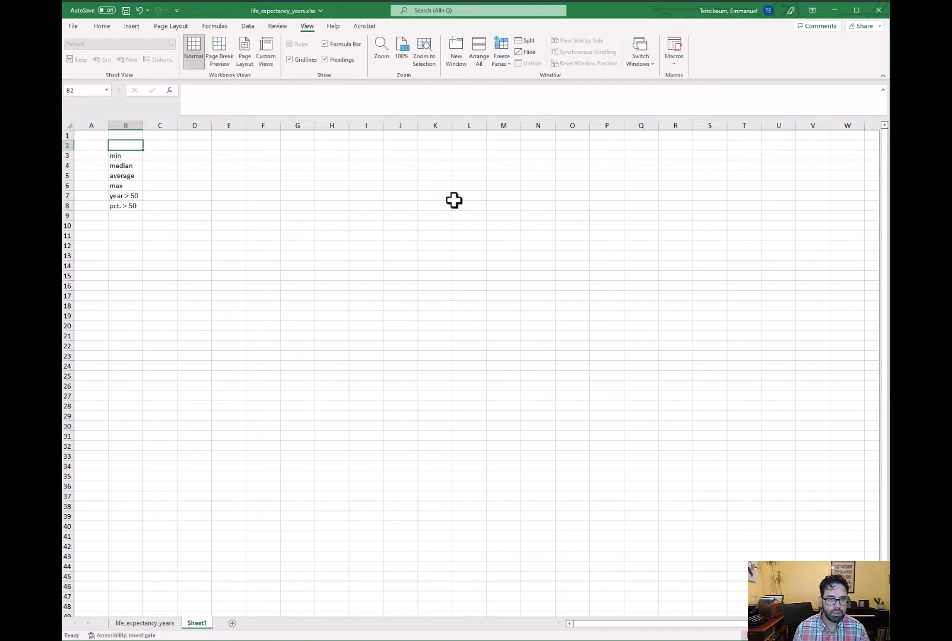
pyautogui.press('Right')
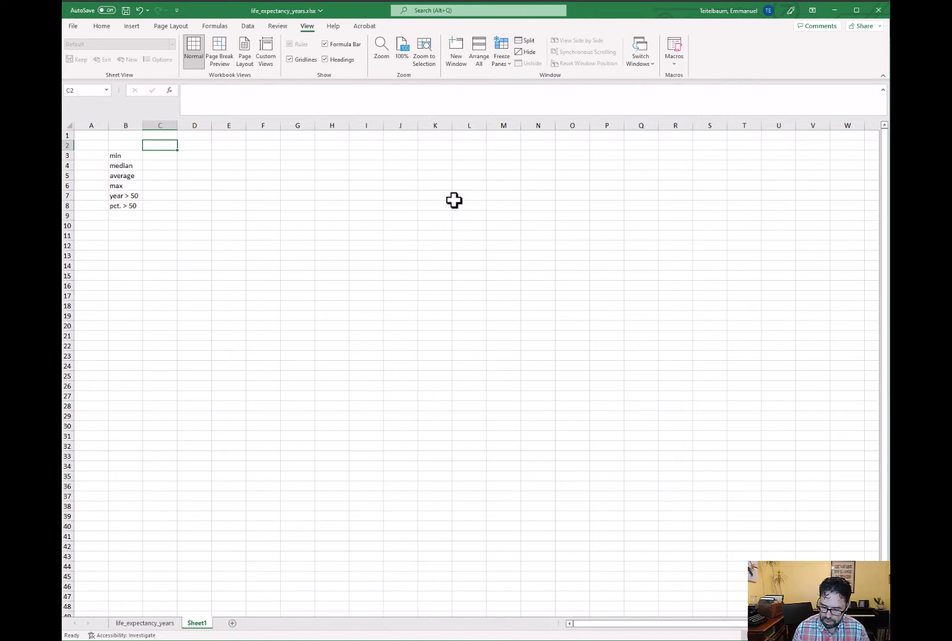
pyautogui.write('1799')
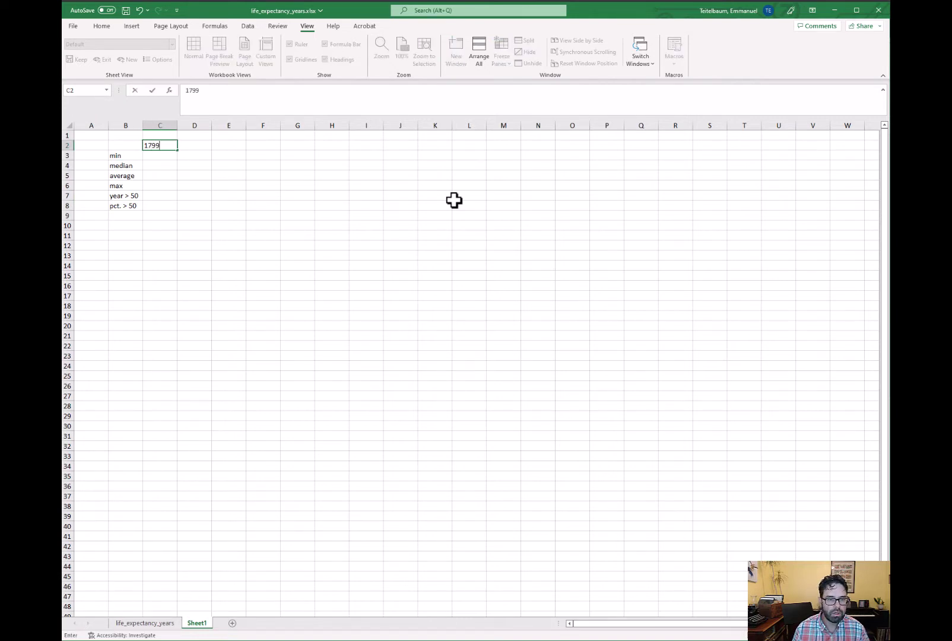
pyautogui.press('Return')
# - Enter the year headers 1899 in cell D2 and 1999 in cell E2
pyautogui.press('Up')
pyautogui.press('Right')
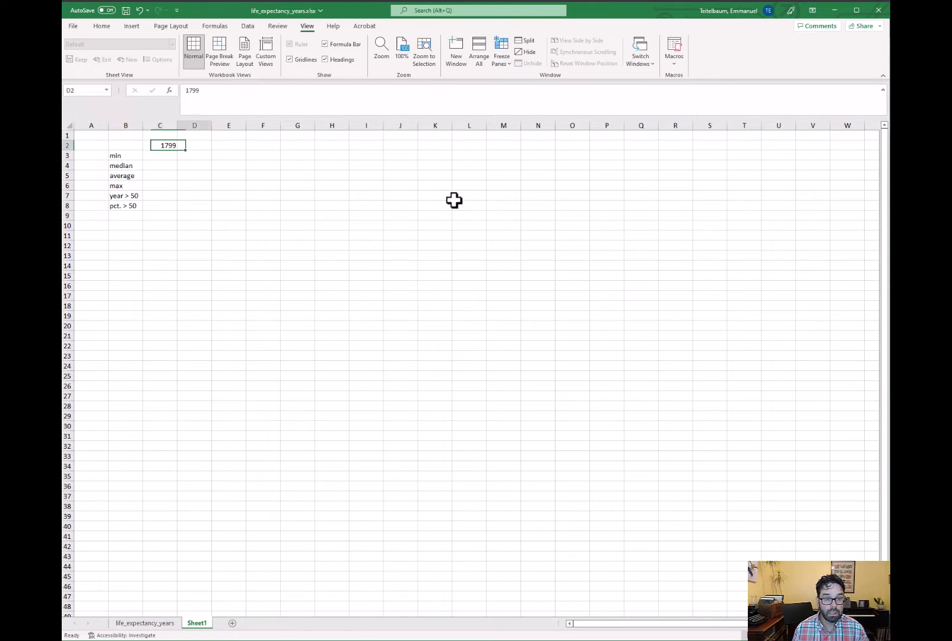
pyautogui.write('1')
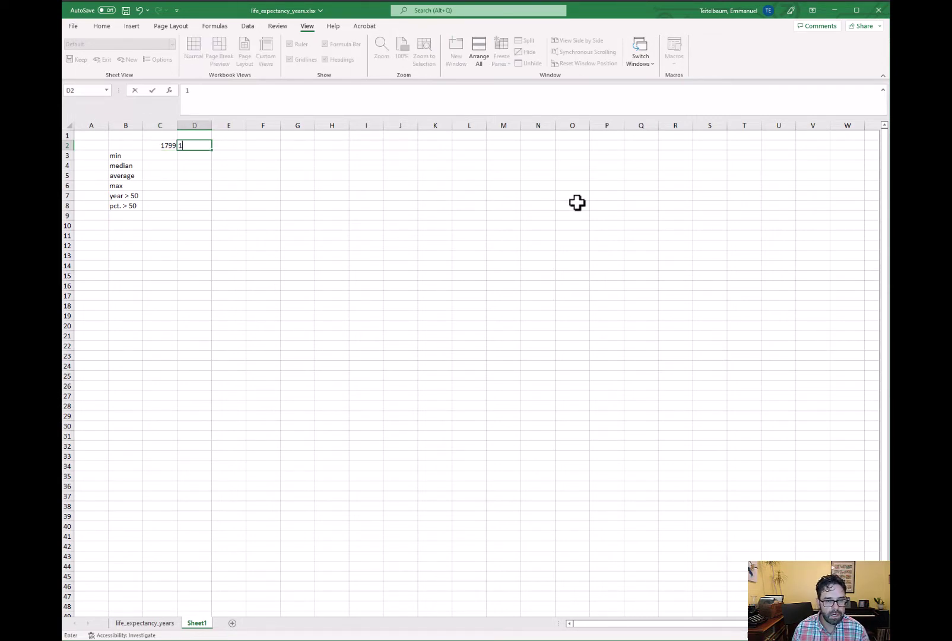
pyautogui.write('899')
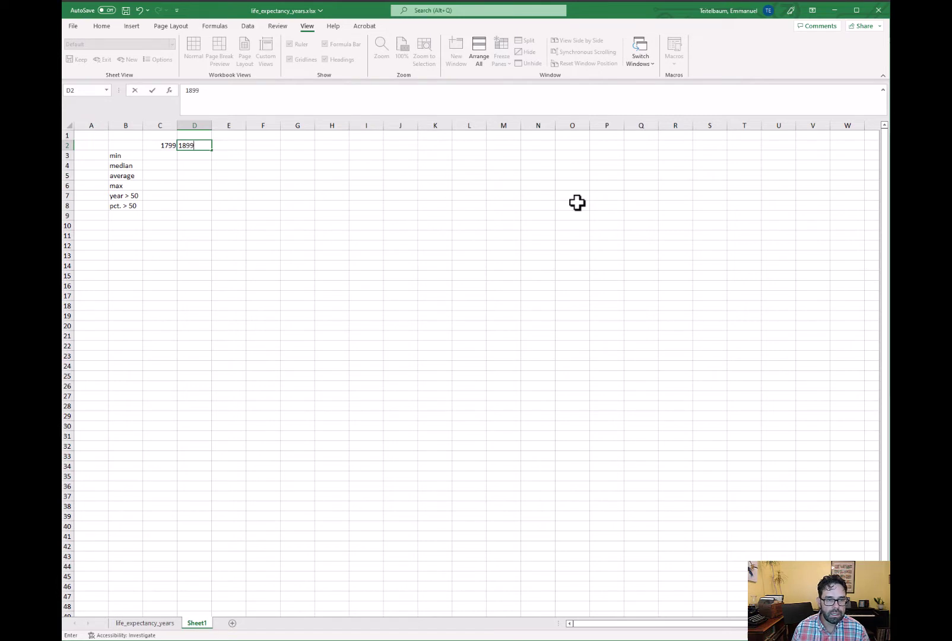
pyautogui.press('Return')
pyautogui.press('Up')
pyautogui.press('Right')
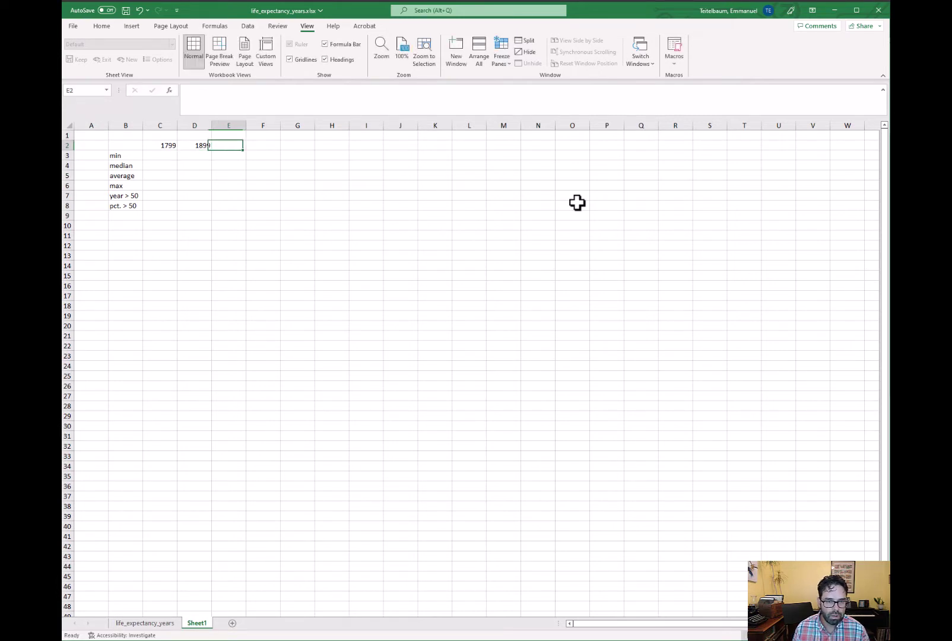
pyautogui.write('1999')
pyautogui.press('Return')
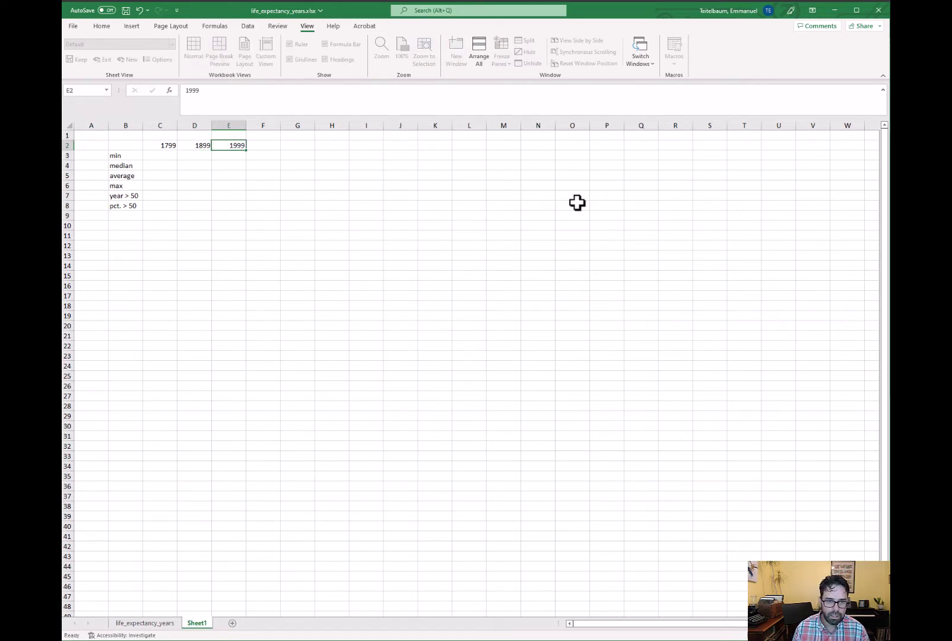
# - Enter the year header 2099 in cell F2
pyautogui.press('Up')
pyautogui.press('Right')
pyautogui.write('20')
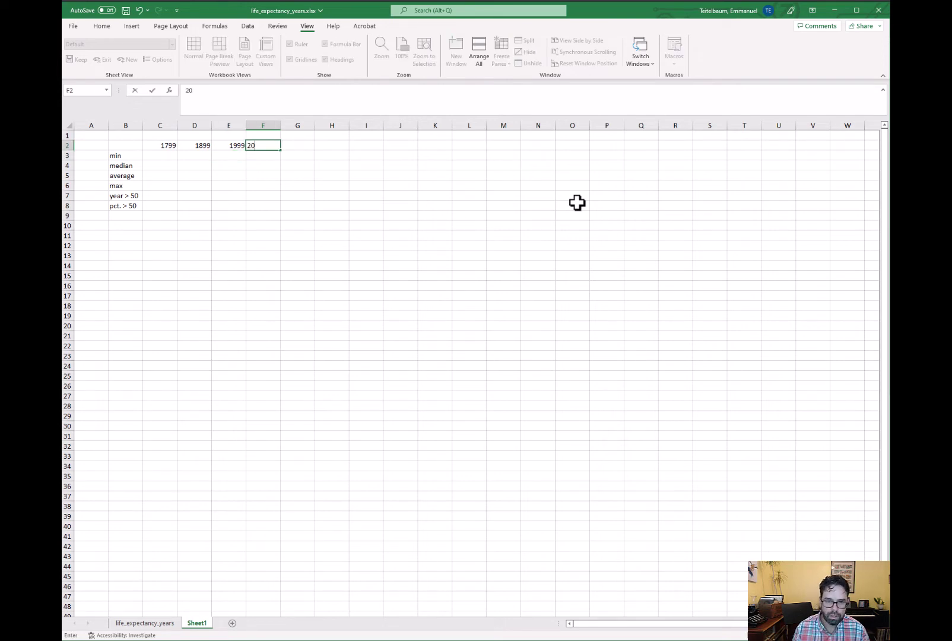
pyautogui.write('99')
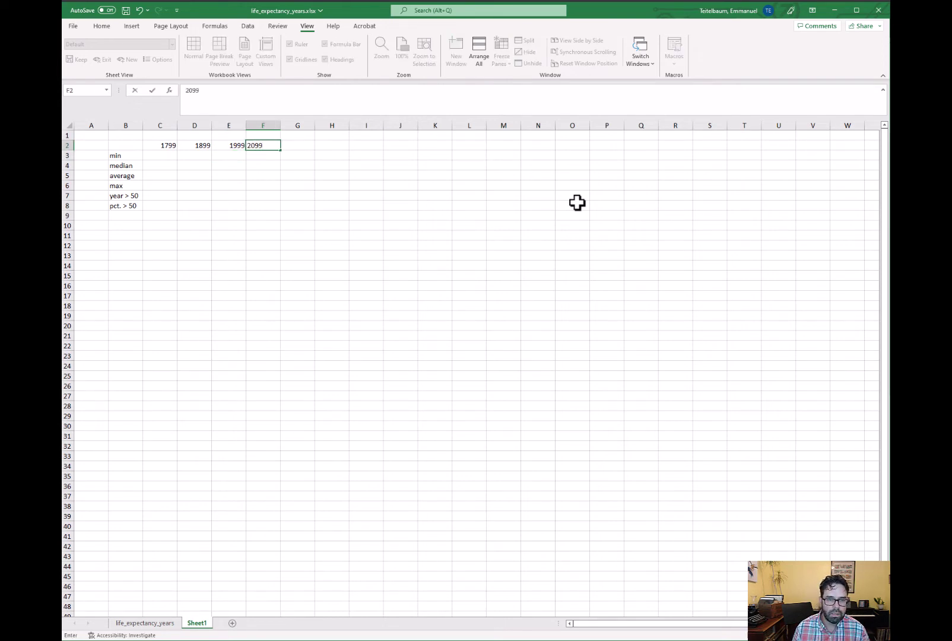
pyautogui.press('Return')
# - Select C3 for the 1799 minimum, examine the extent of the 1799 data on the life_expectancy_years sheet, and return to Sheet1
pyautogui.press('Left')
pyautogui.press('Left')
pyautogui.press('Left')
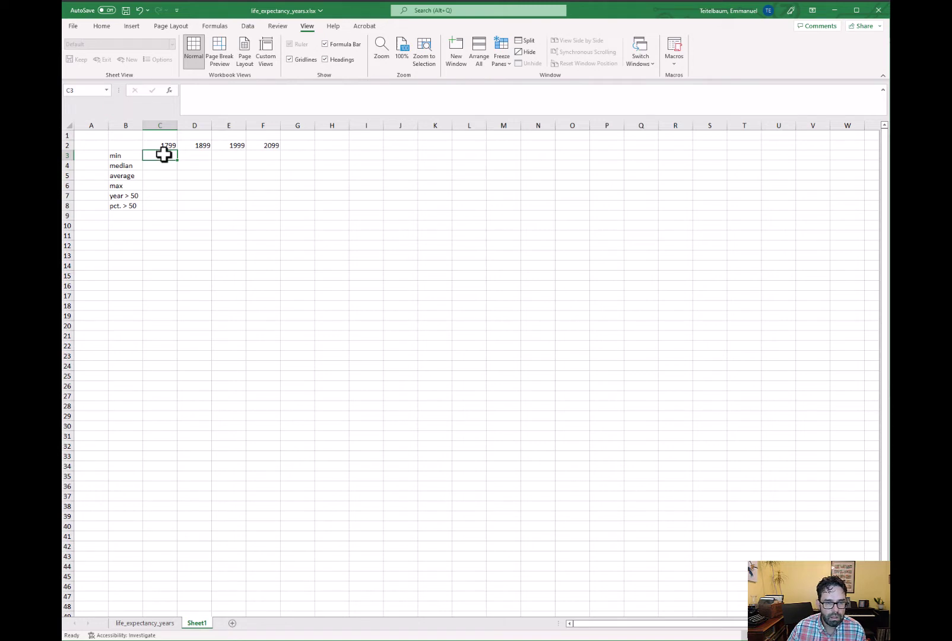
pyautogui.click(168, 624)
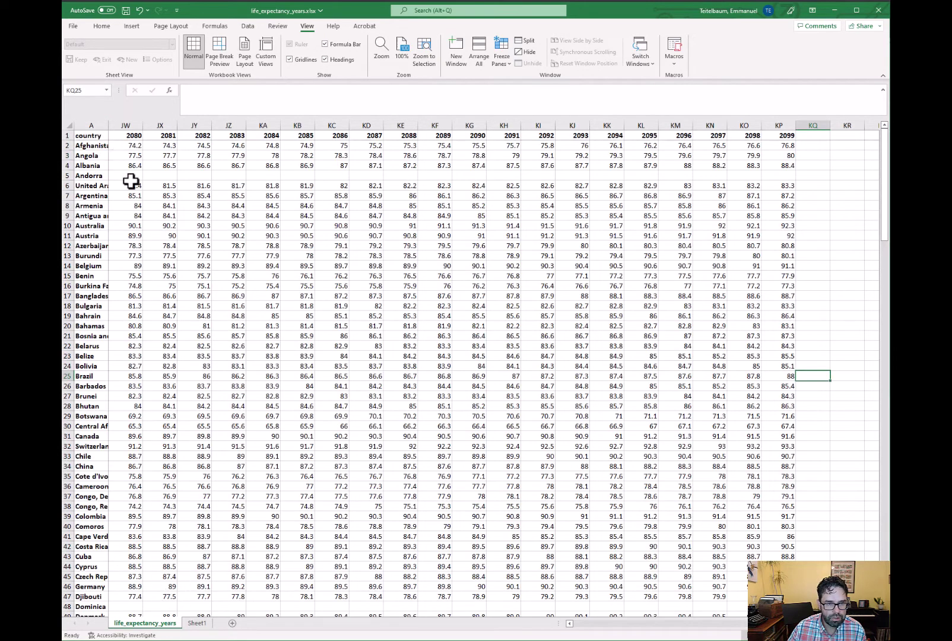
pyautogui.moveTo(860, 624); pyautogui.dragTo(570, 633)
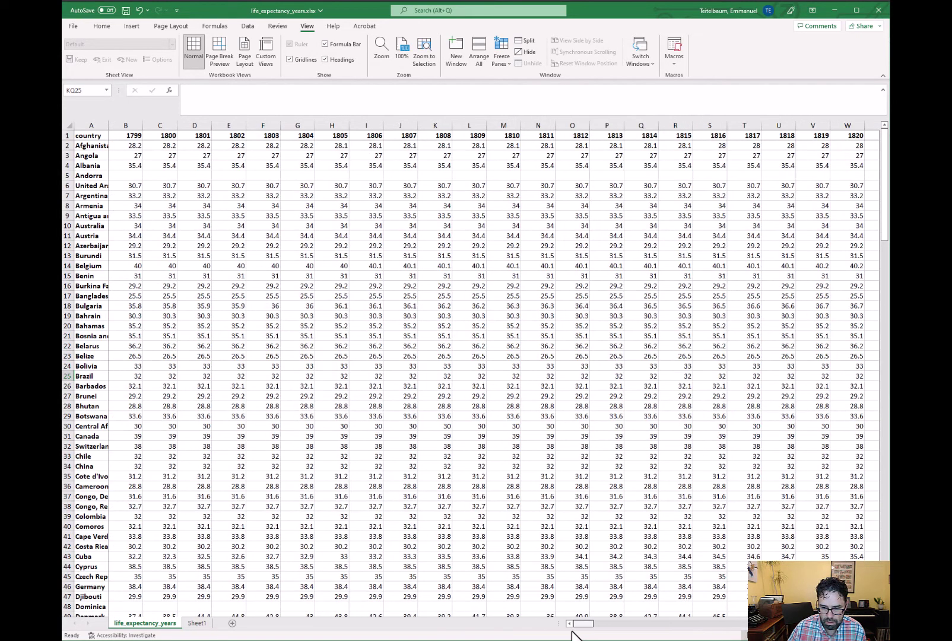
pyautogui.click(125, 146)
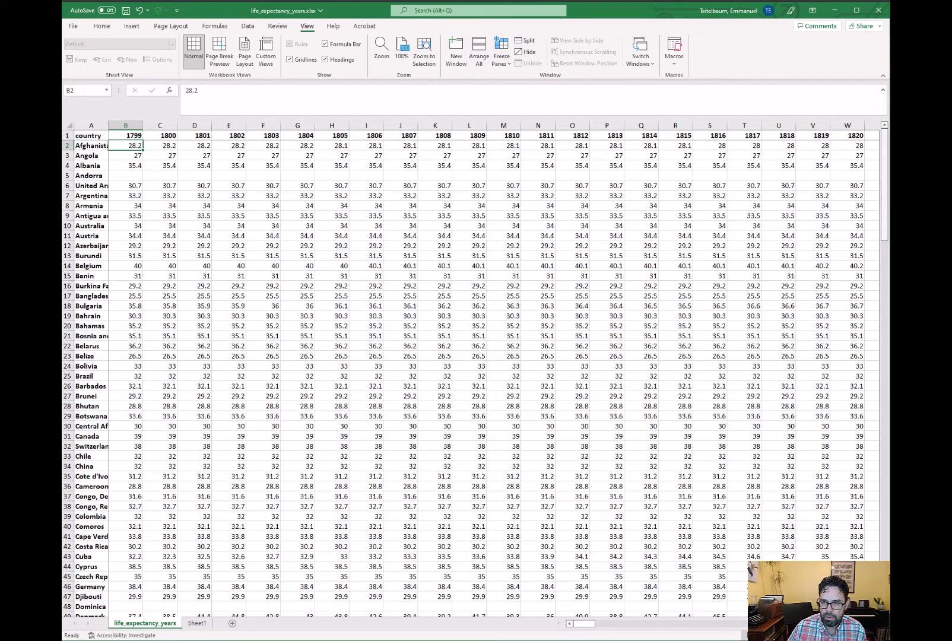
pyautogui.moveTo(884, 202)
pyautogui.mouseDown()
pyautogui.moveTo(885, 549)
pyautogui.moveTo(886, 196)
pyautogui.mouseUp()
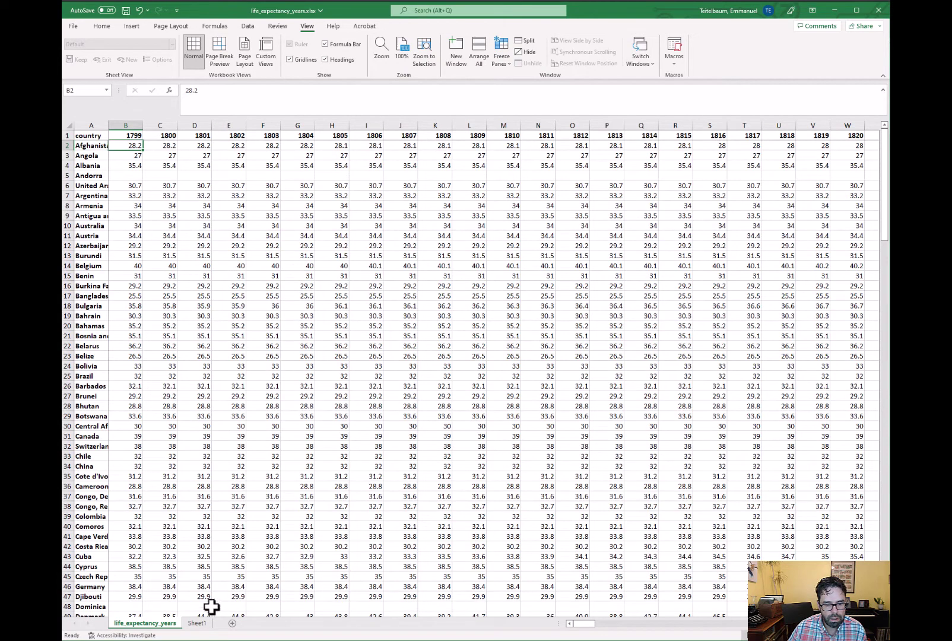
pyautogui.click(197, 625)
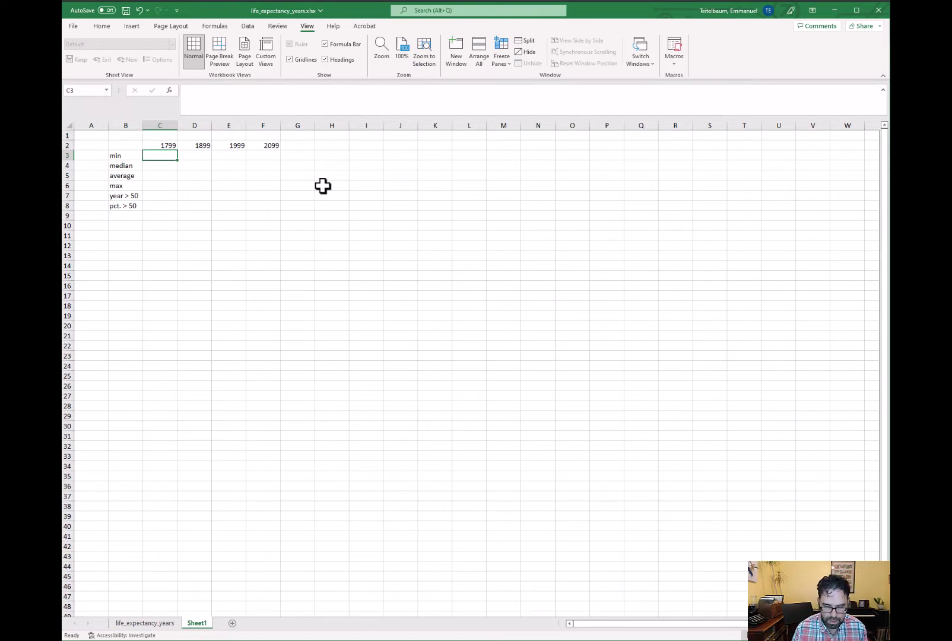
# - Enter the formula =min(life_expectancy_years!$B$2:$B$196) in cell C3 to calculate the 1799 minimum, and reselect that cell
pyautogui.write('=')
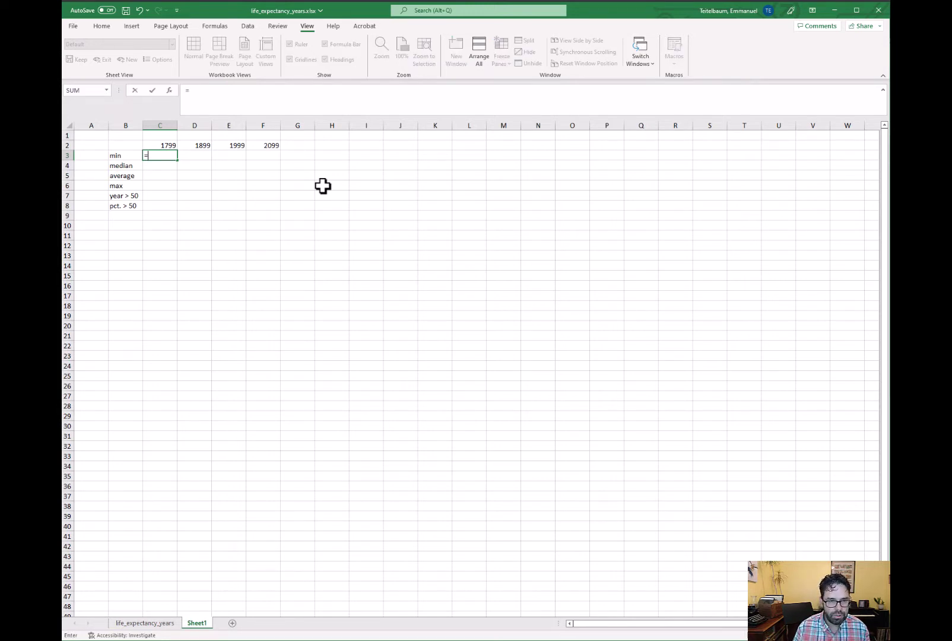
pyautogui.write('min(')
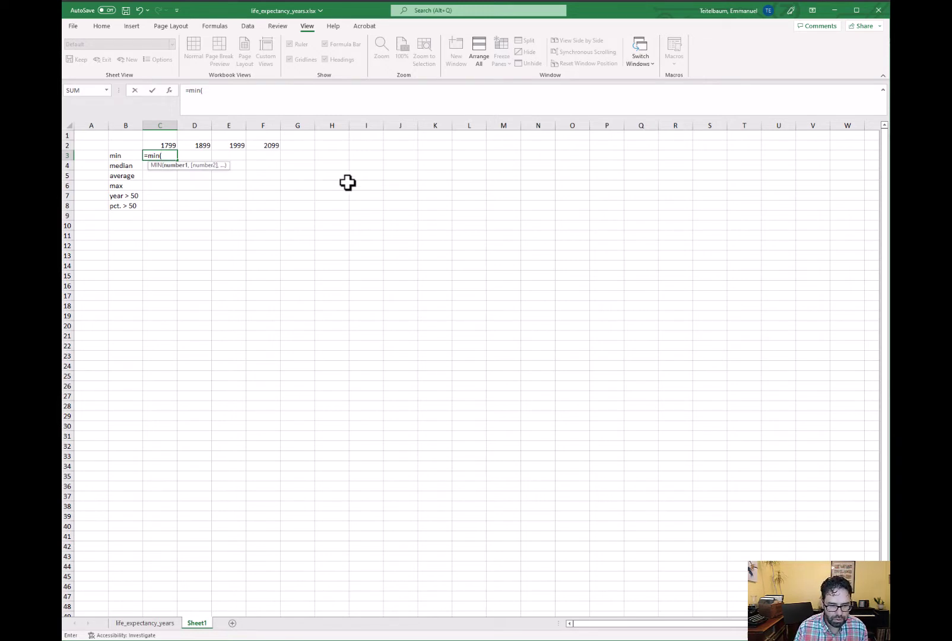
pyautogui.write('li')
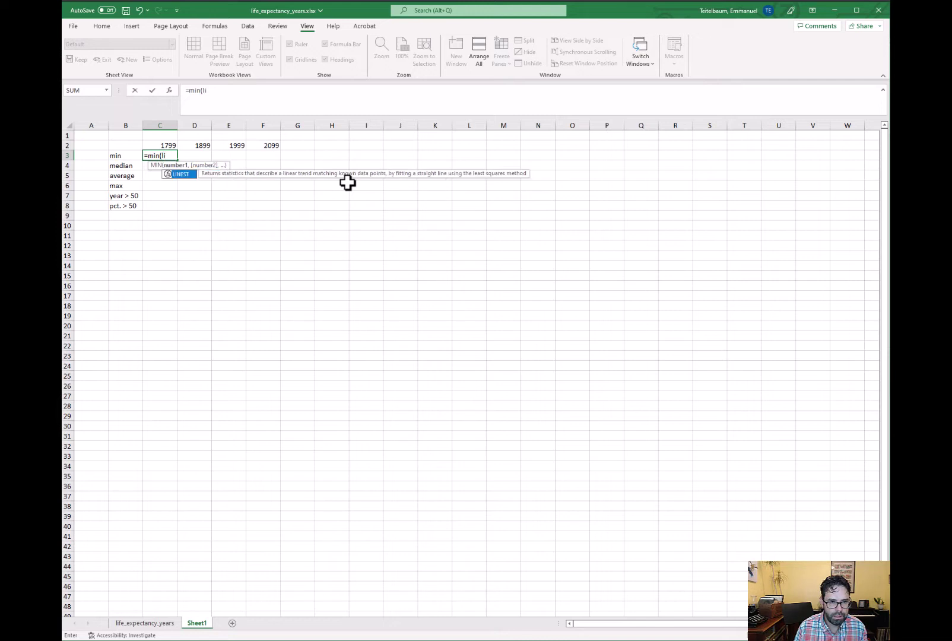
pyautogui.write('fe_e')
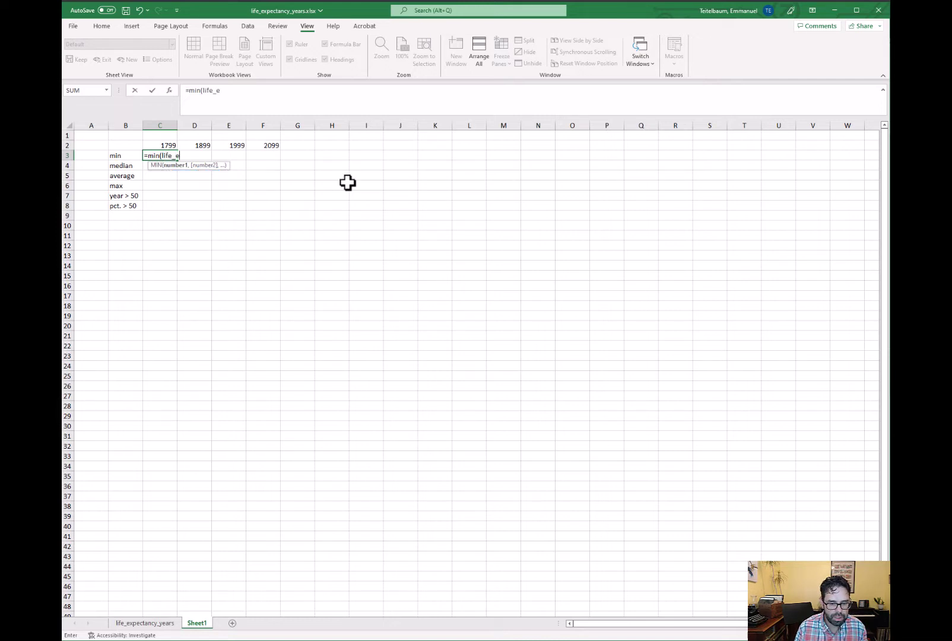
pyautogui.write('xpectancy_')
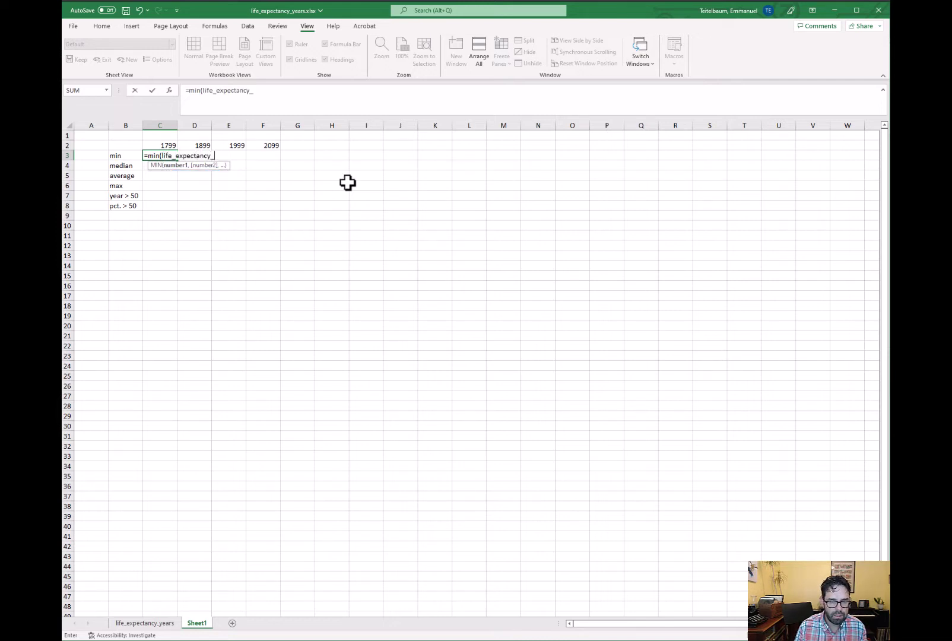
pyautogui.write('years')
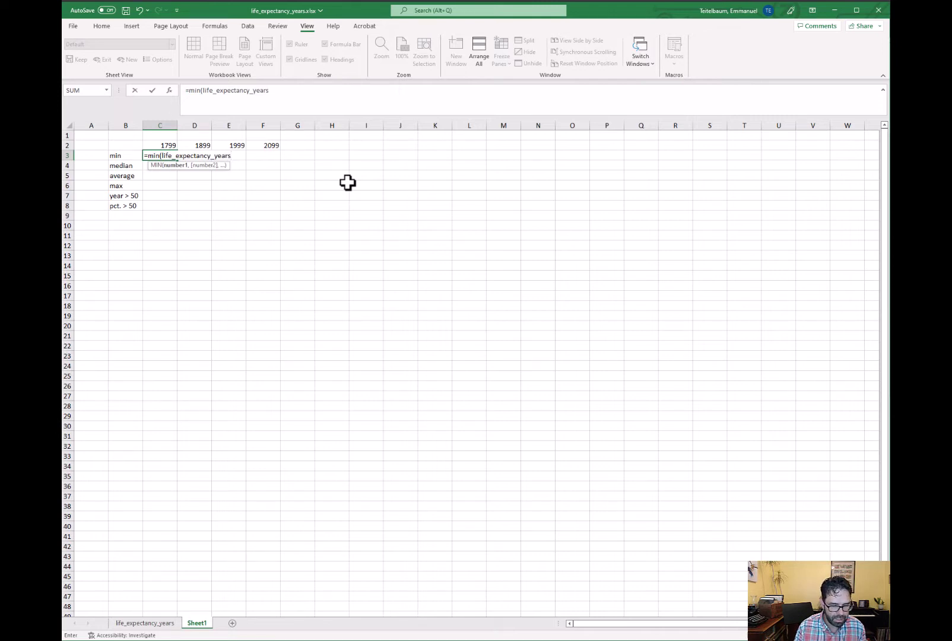
pyautogui.write('!')
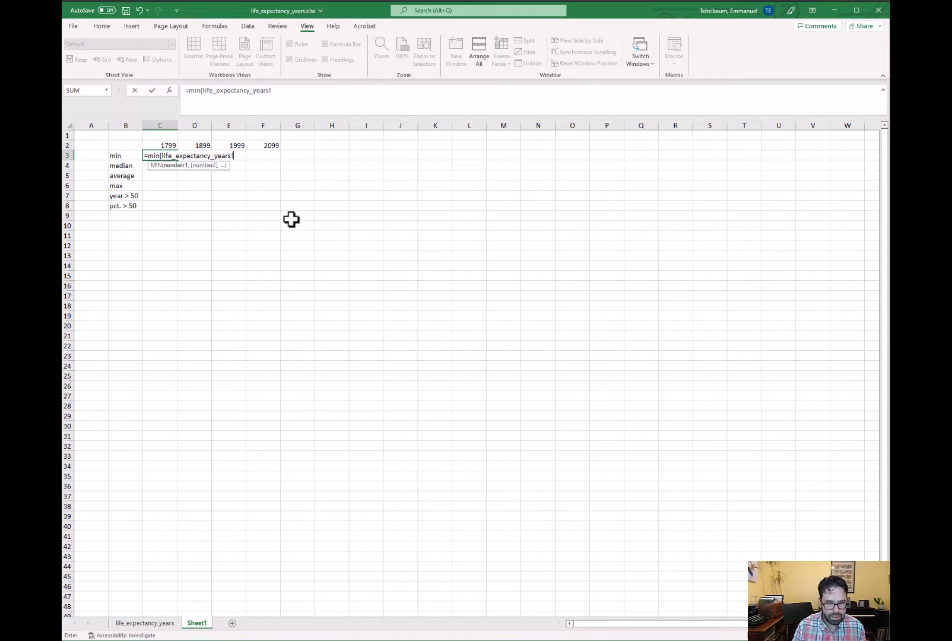
pyautogui.write('$')
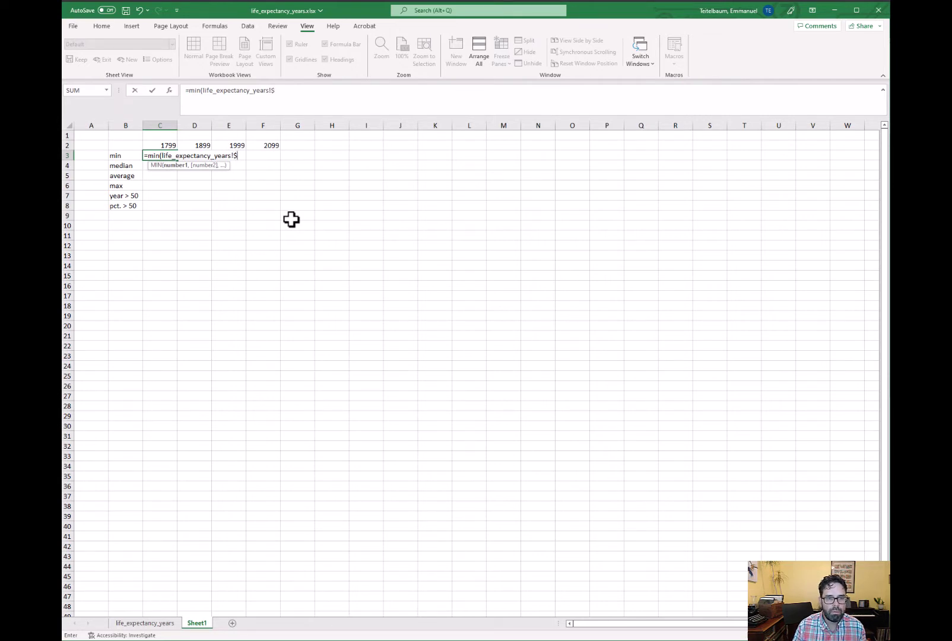
pyautogui.write('B')
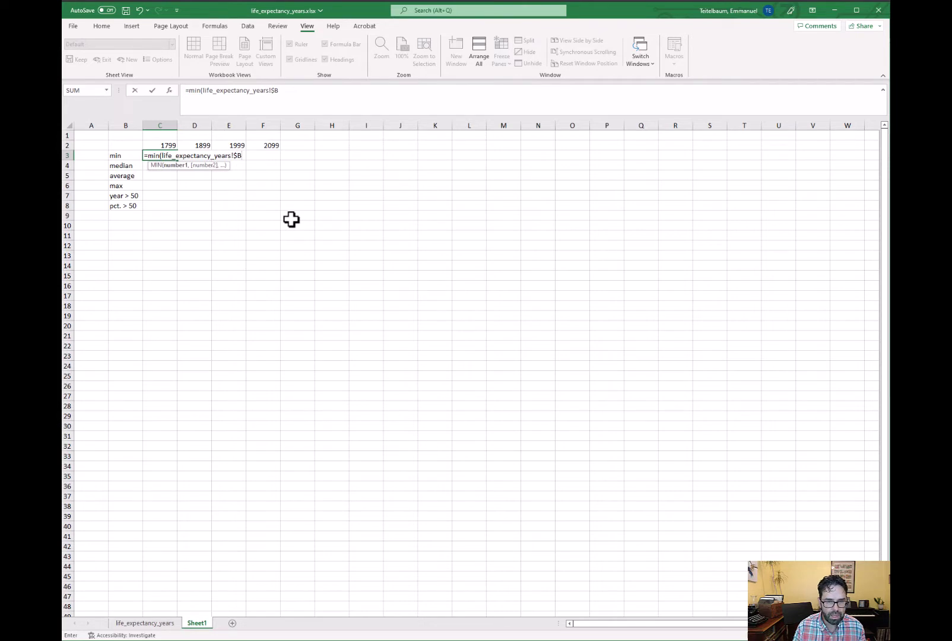
pyautogui.write('$')
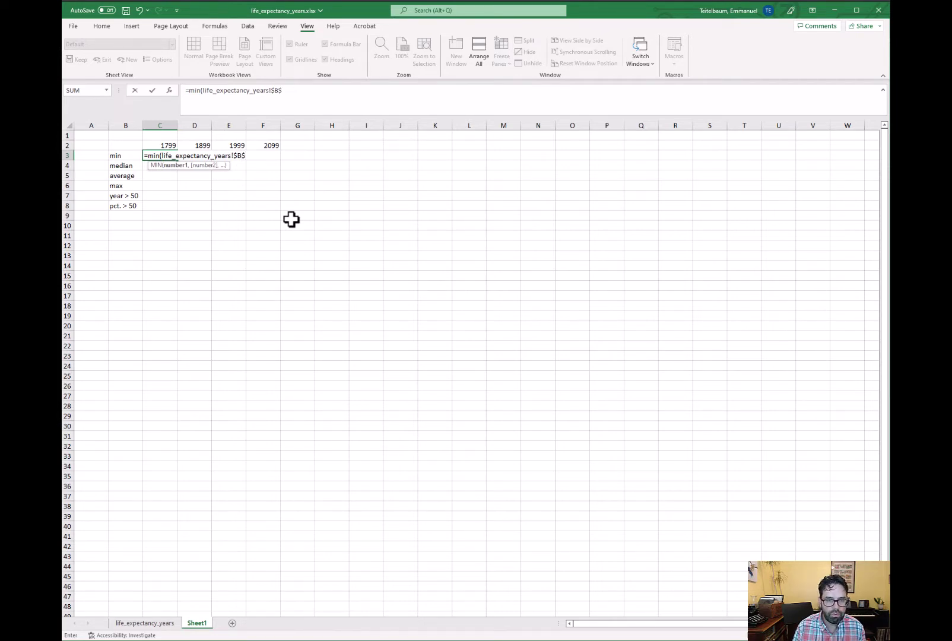
pyautogui.write('2')
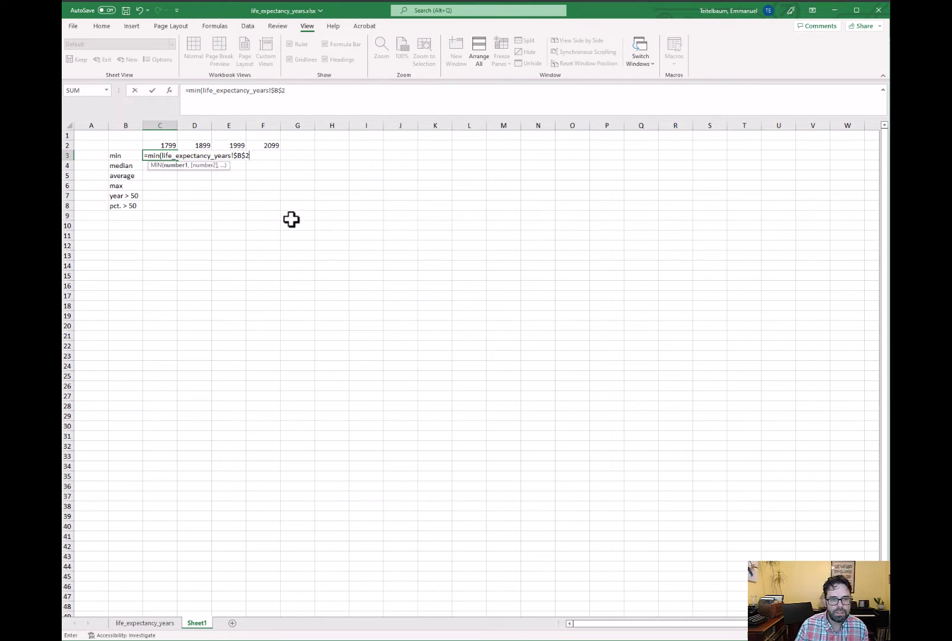
pyautogui.write(':$')
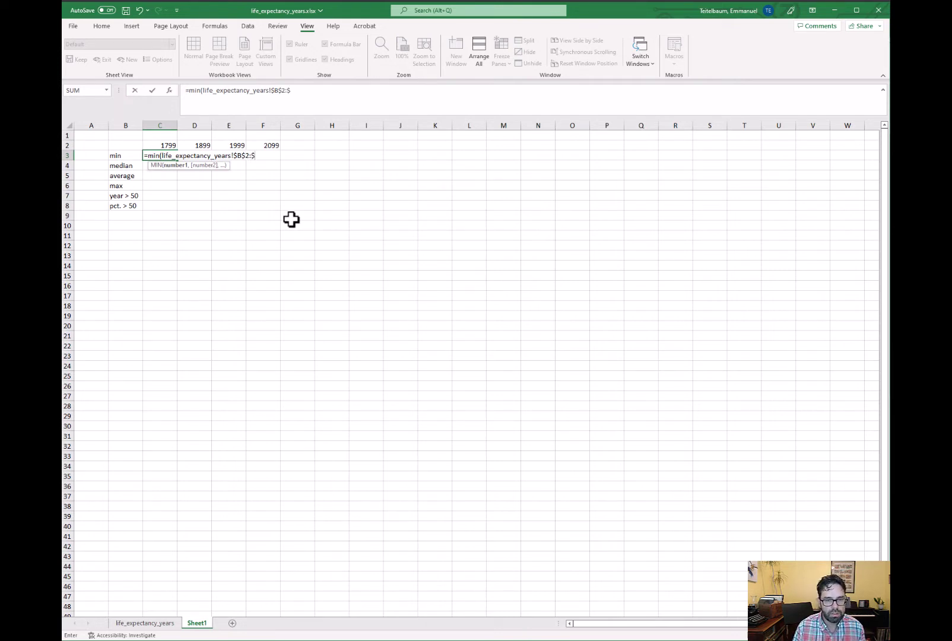
pyautogui.write('B')
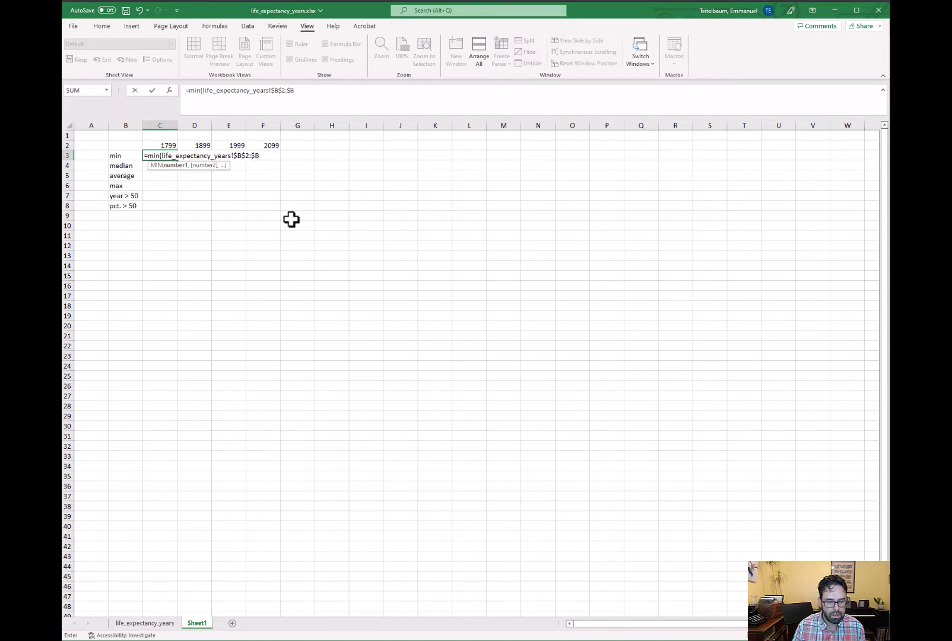
pyautogui.write('$')
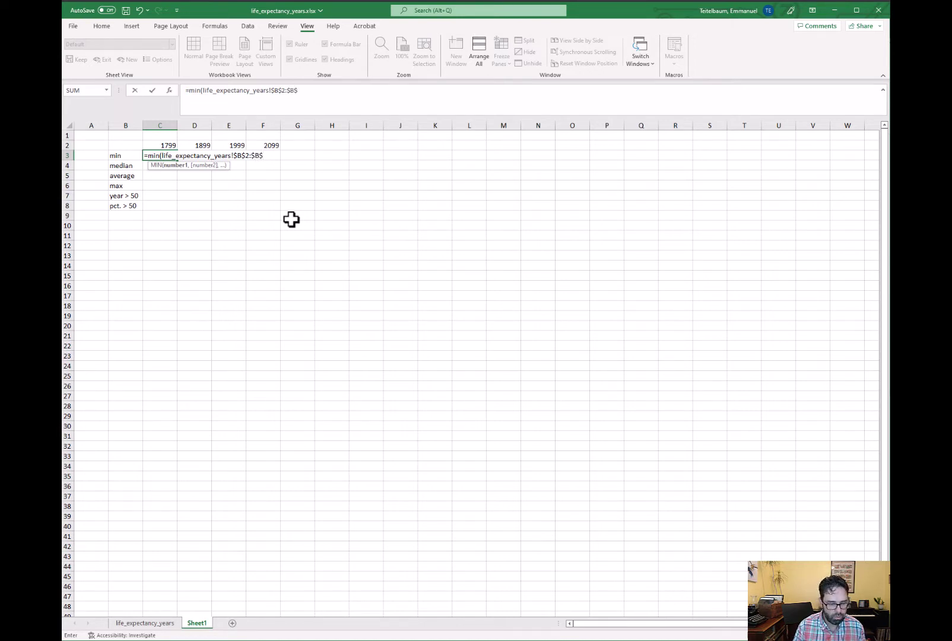
pyautogui.write('1')
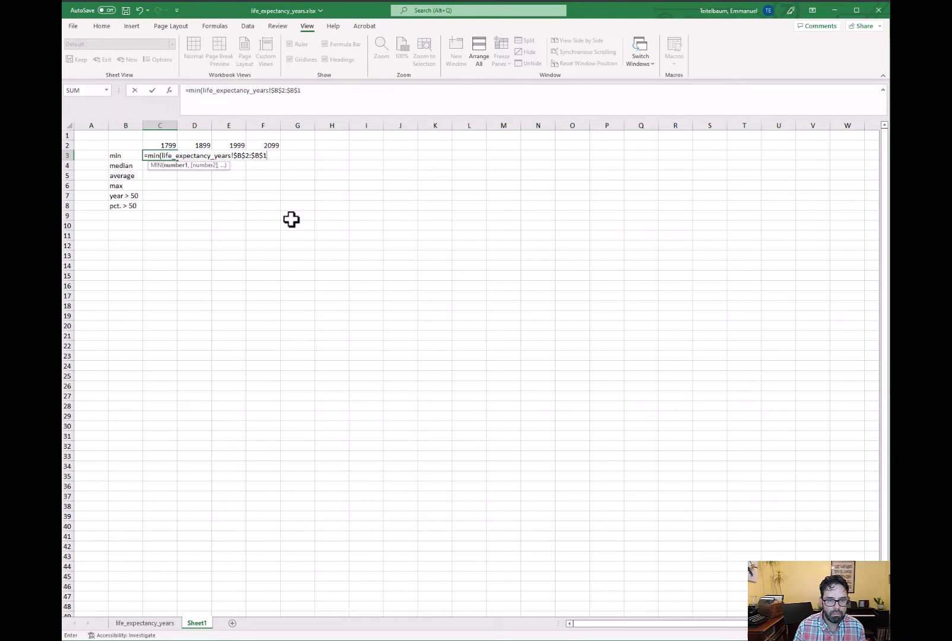
pyautogui.write('9')
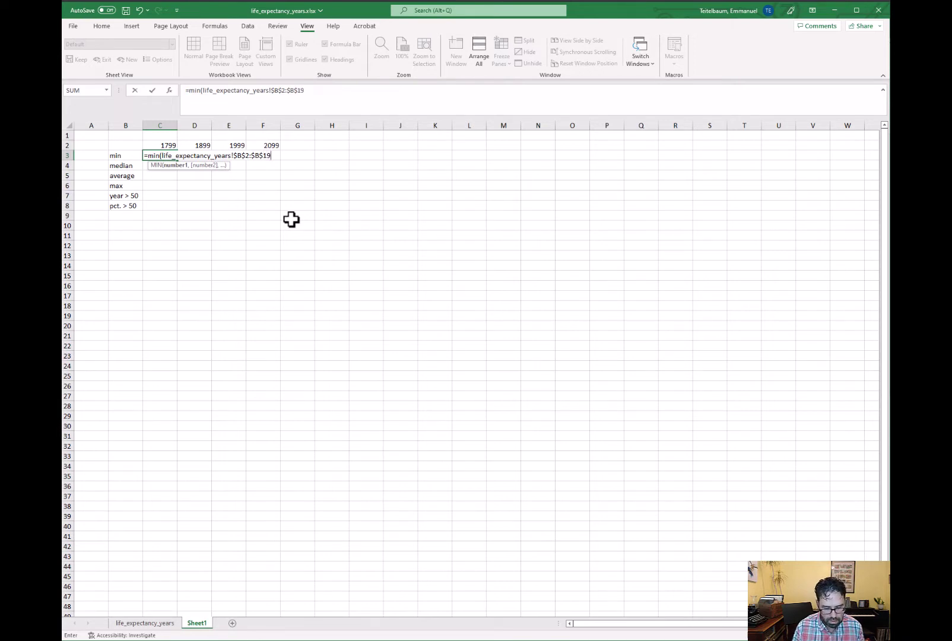
pyautogui.write('6)')
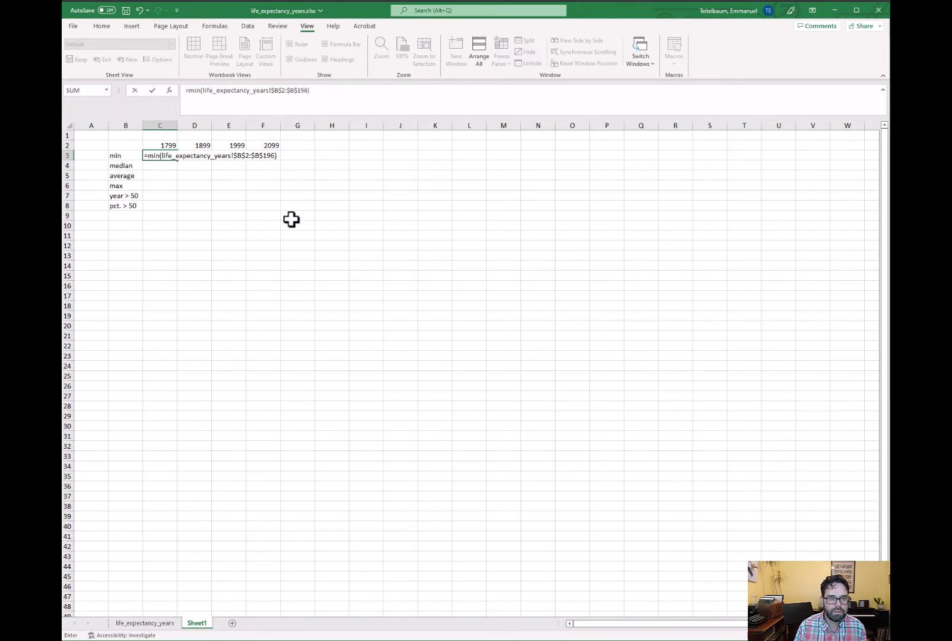
pyautogui.press('Return')
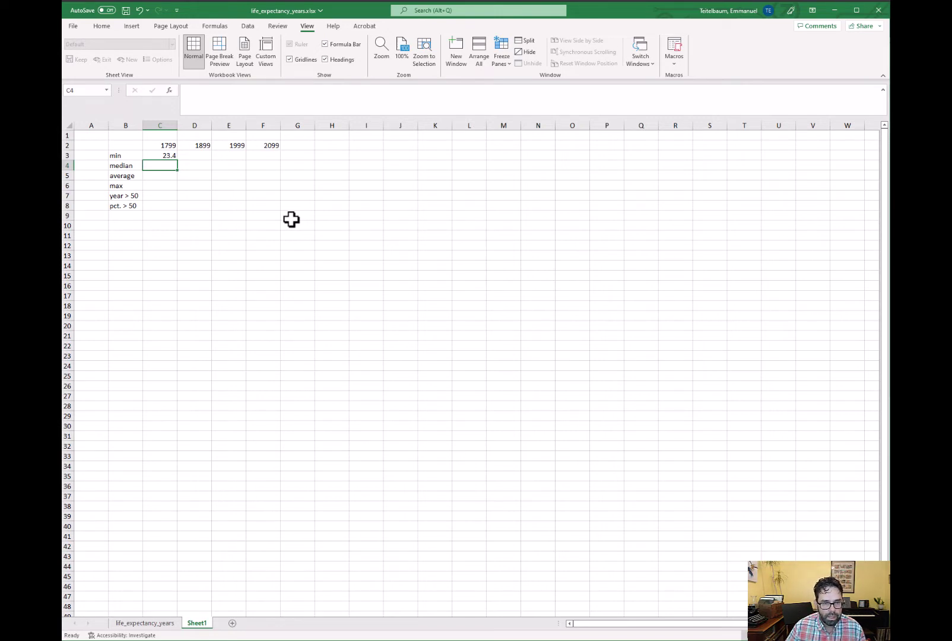
pyautogui.press('Up')
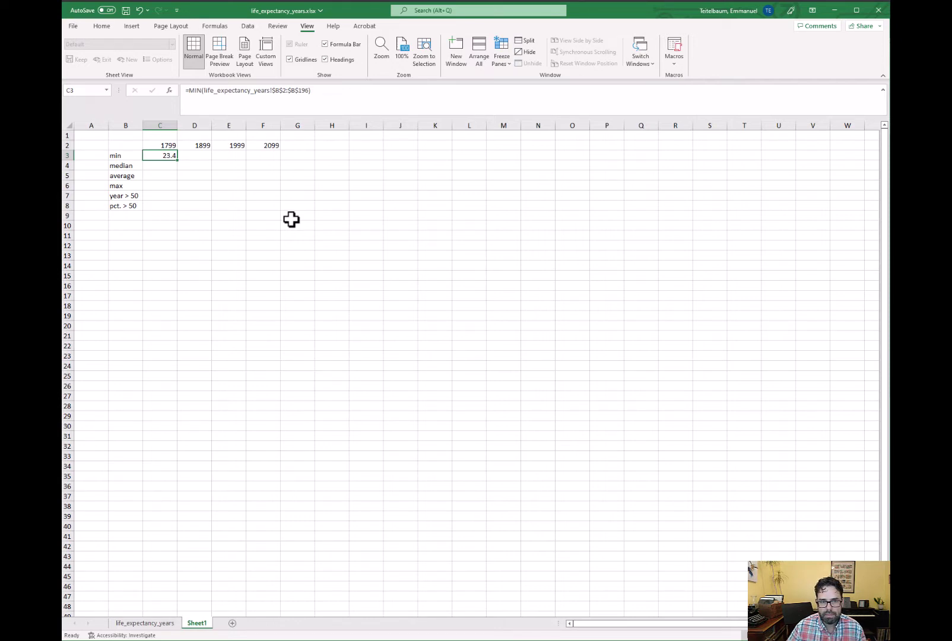
# - Copy the minimum formula from C3 into C4 and change its function to median for the 1799 median
pyautogui.hotkey('ctrl', 'c')
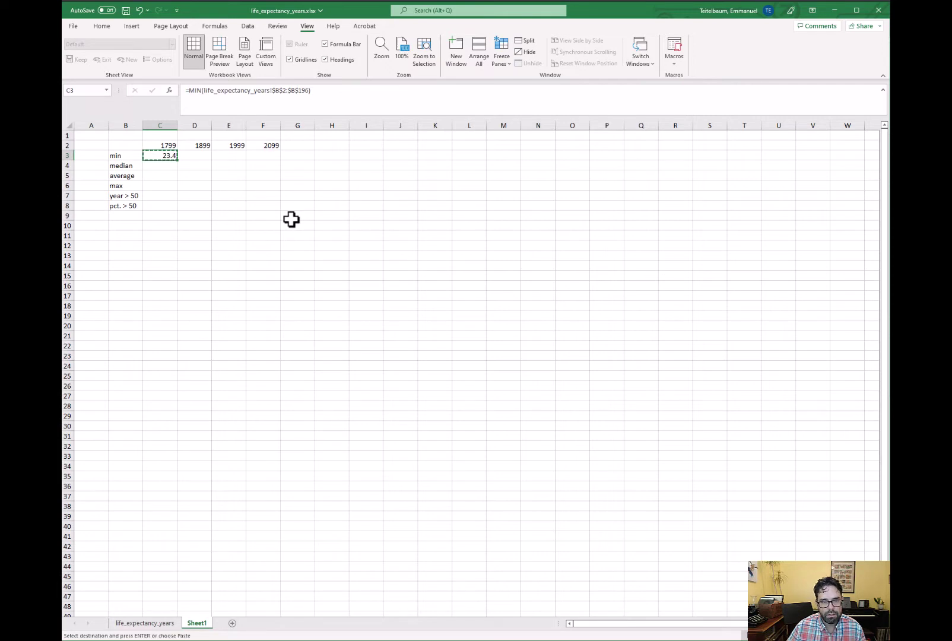
pyautogui.press('Down')
pyautogui.hotkey('ctrl', 'v')
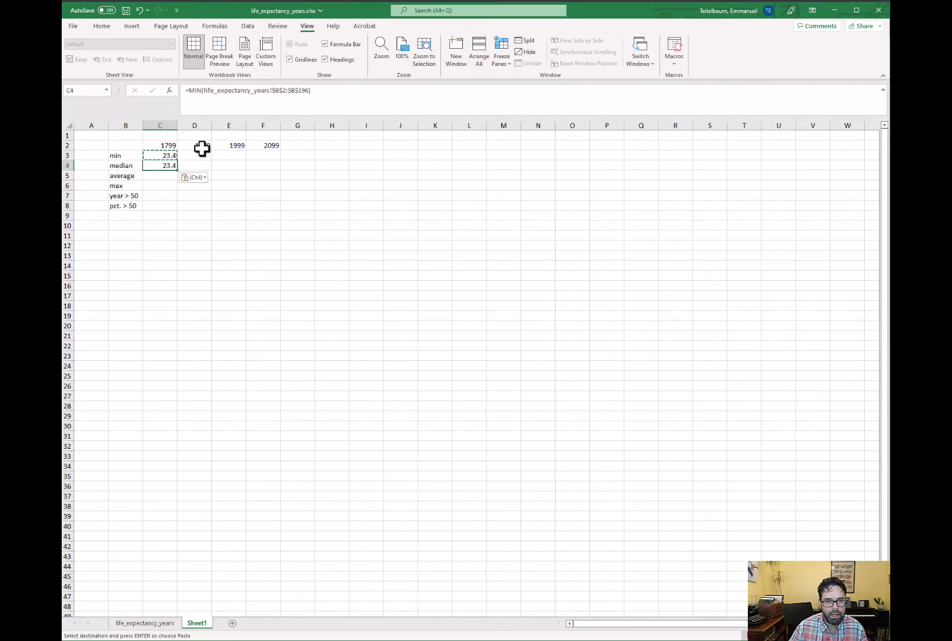
pyautogui.click(203, 92)
pyautogui.press('BackSpace')
pyautogui.press('BackSpace')
pyautogui.press('BackSpace')
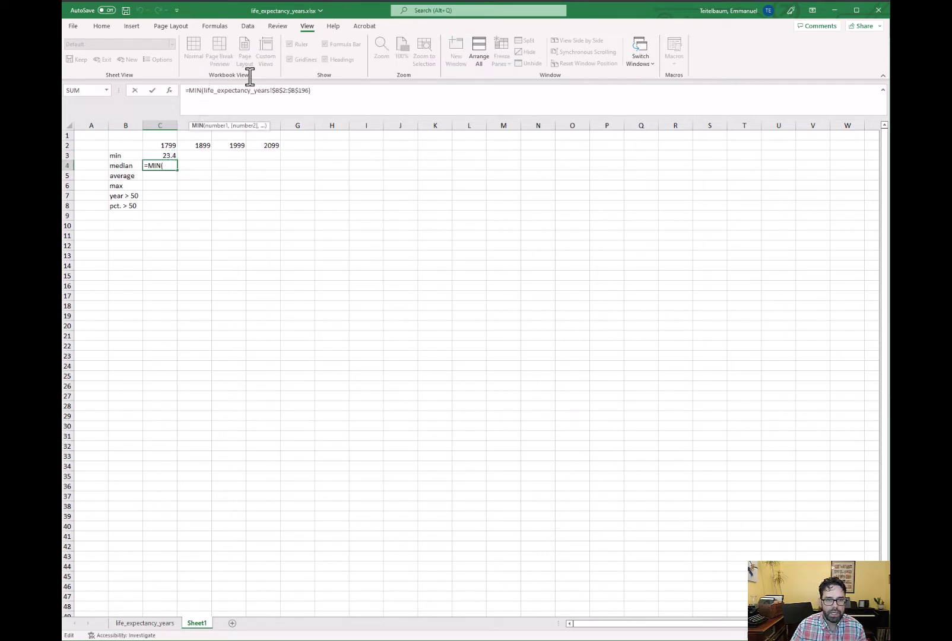
pyautogui.write('median')
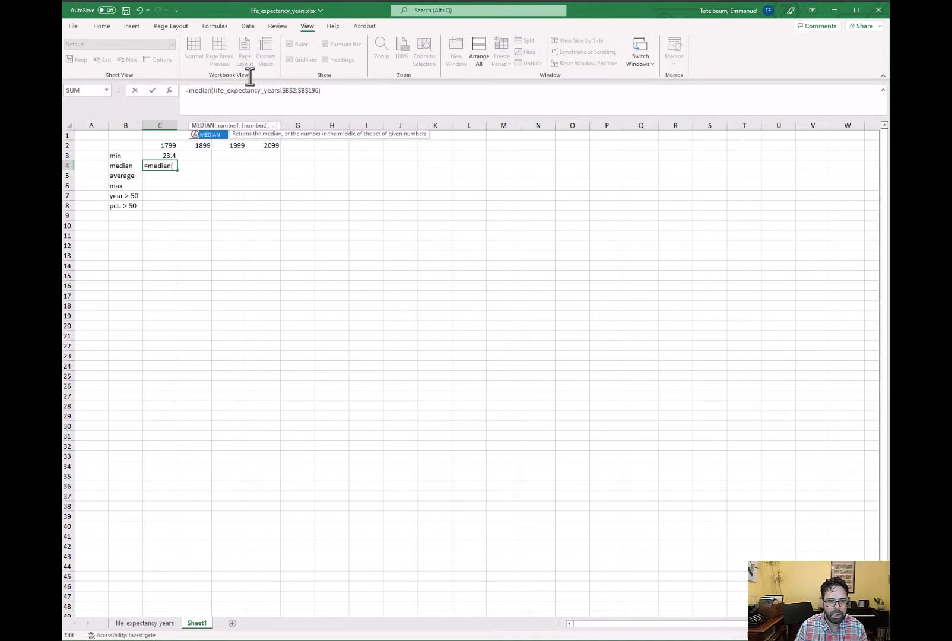
pyautogui.press('Return')
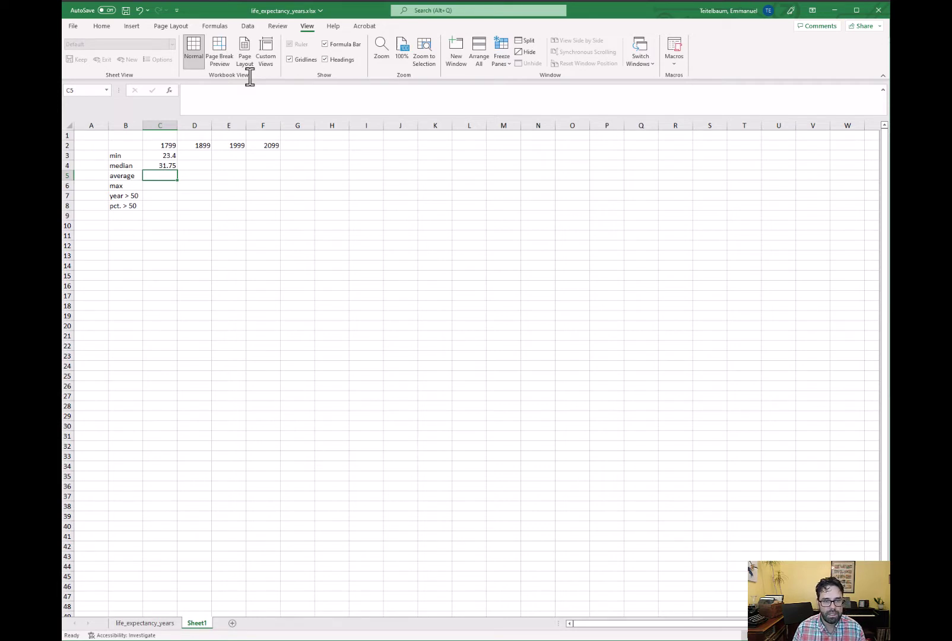
# - Copy the median formula from C4 into C5 and change its function to average for the 1799 average
pyautogui.press('Up')
pyautogui.hotkey('ctrl', 'c')
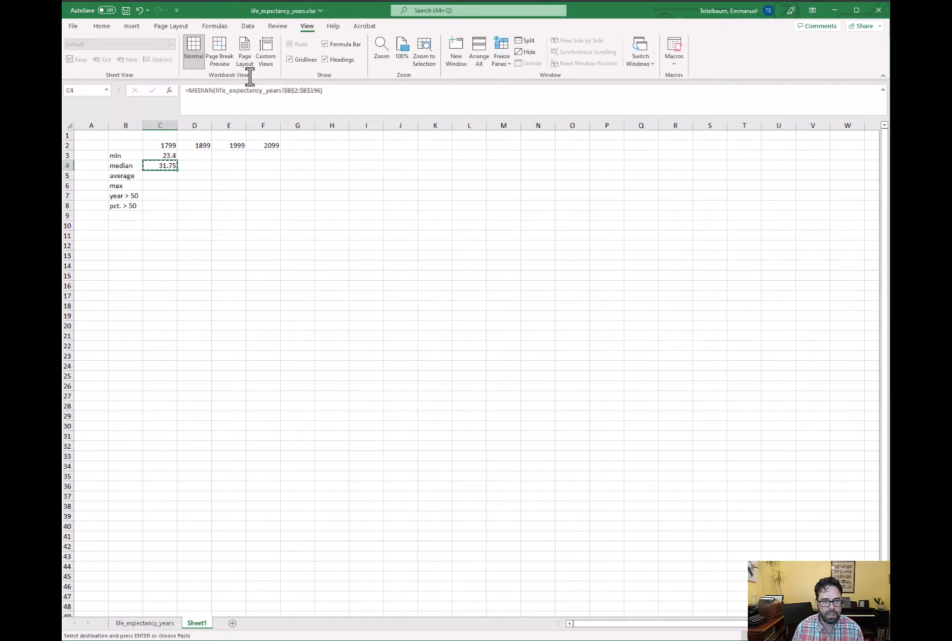
pyautogui.press('Down')
pyautogui.hotkey('ctrl', 'v')
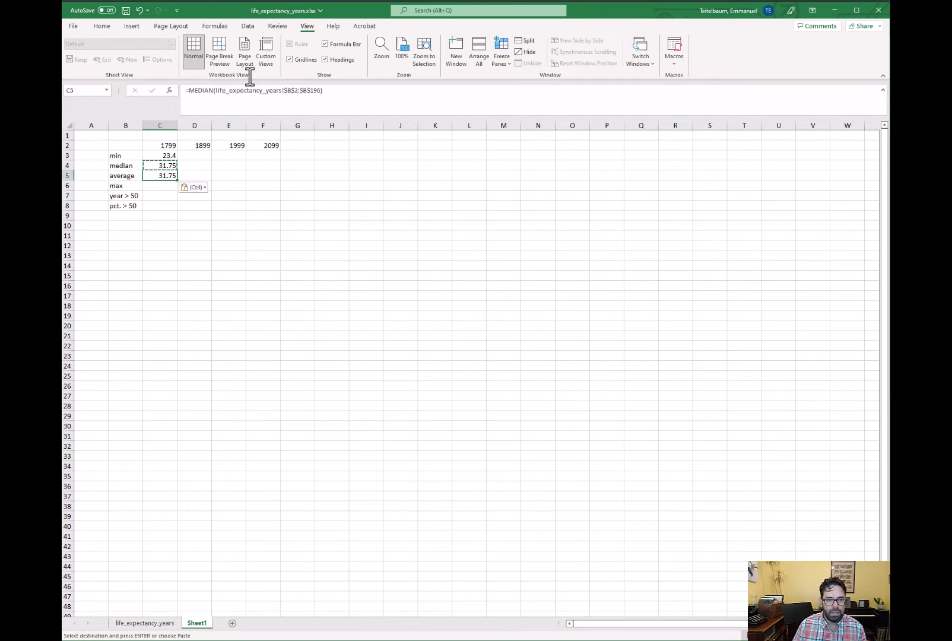
pyautogui.click(217, 90)
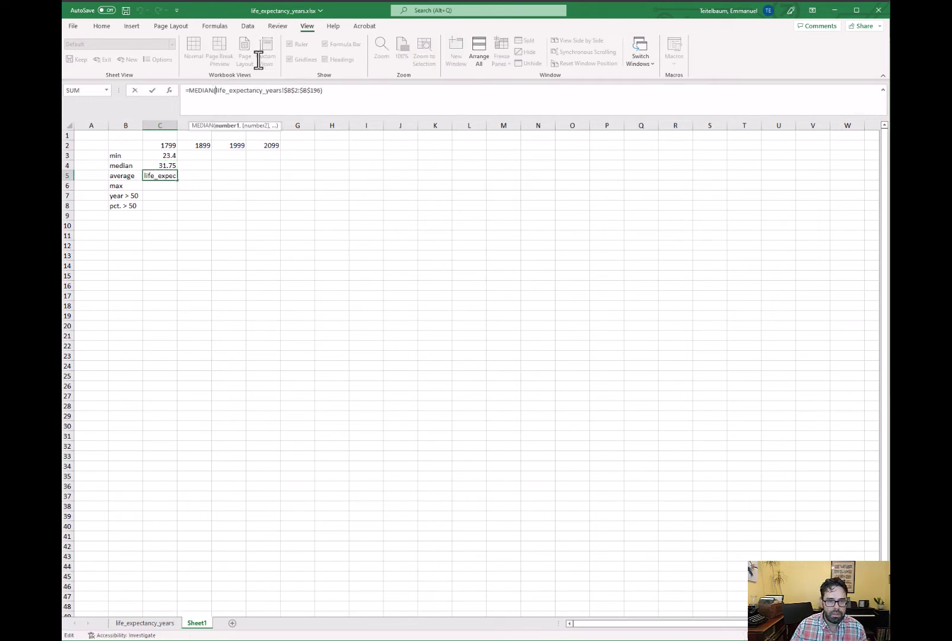
pyautogui.press('BackSpace')
pyautogui.press('BackSpace')
pyautogui.press('BackSpace')
pyautogui.press('BackSpace')
pyautogui.press('BackSpace')
pyautogui.press('BackSpace')
pyautogui.write('a')
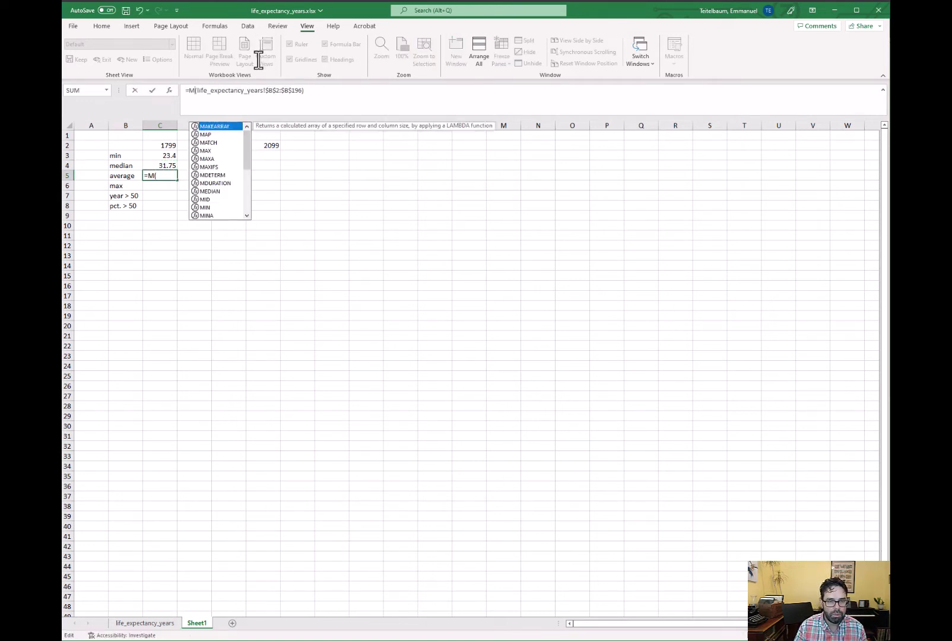
pyautogui.write('verage')
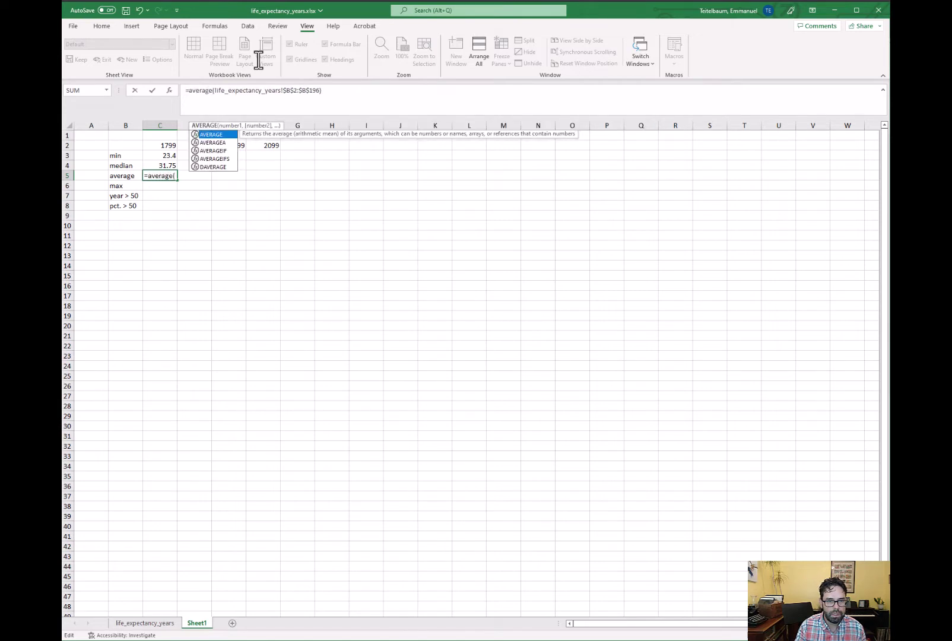
pyautogui.press('Return')
# - Copy the average formula from C5 into C6, change its function to max for the 1799 maximum, and select C7
pyautogui.press('Up')
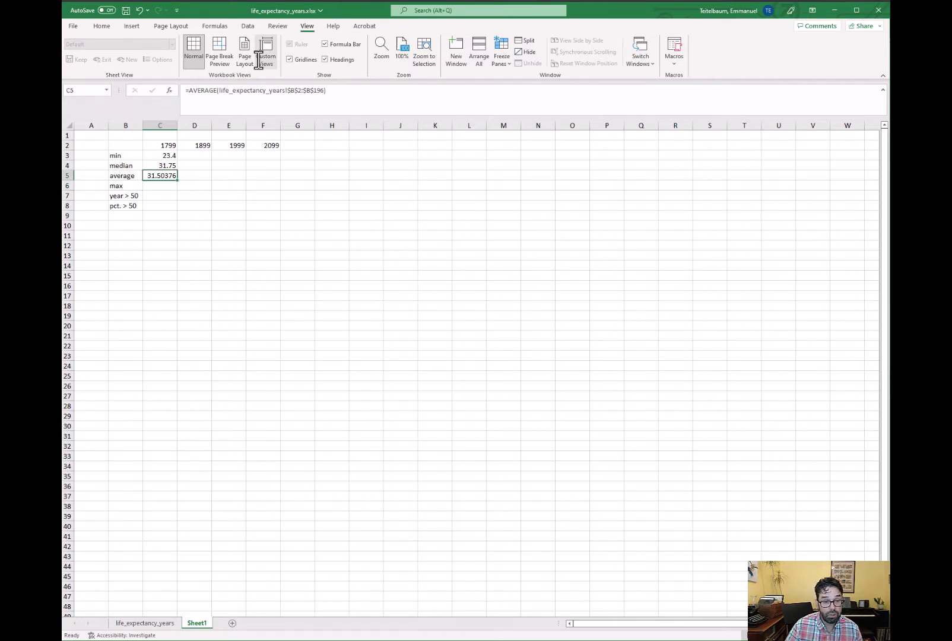
pyautogui.hotkey('ctrl', 'c')
pyautogui.press('Down')
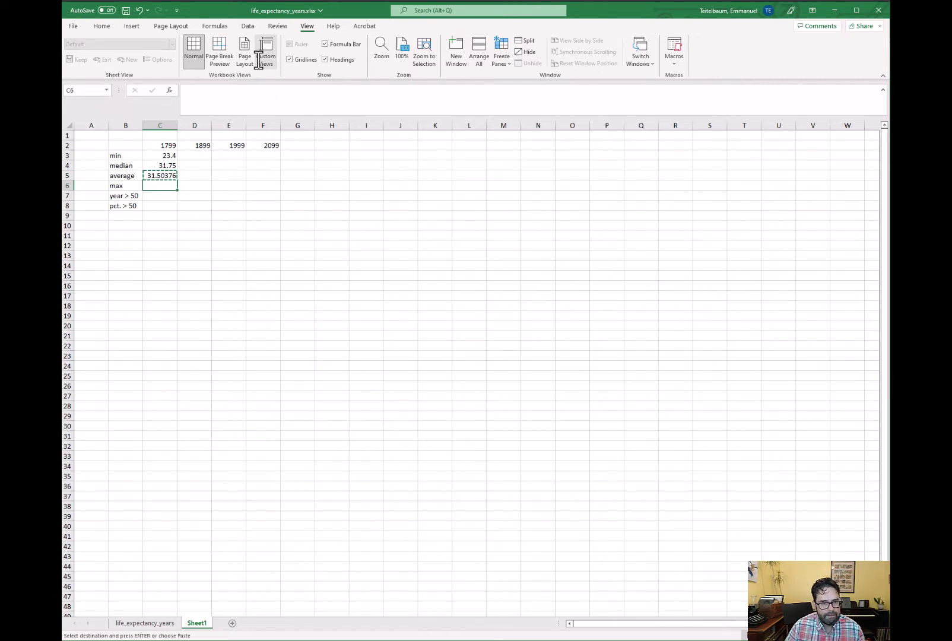
pyautogui.hotkey('ctrl', 'v')
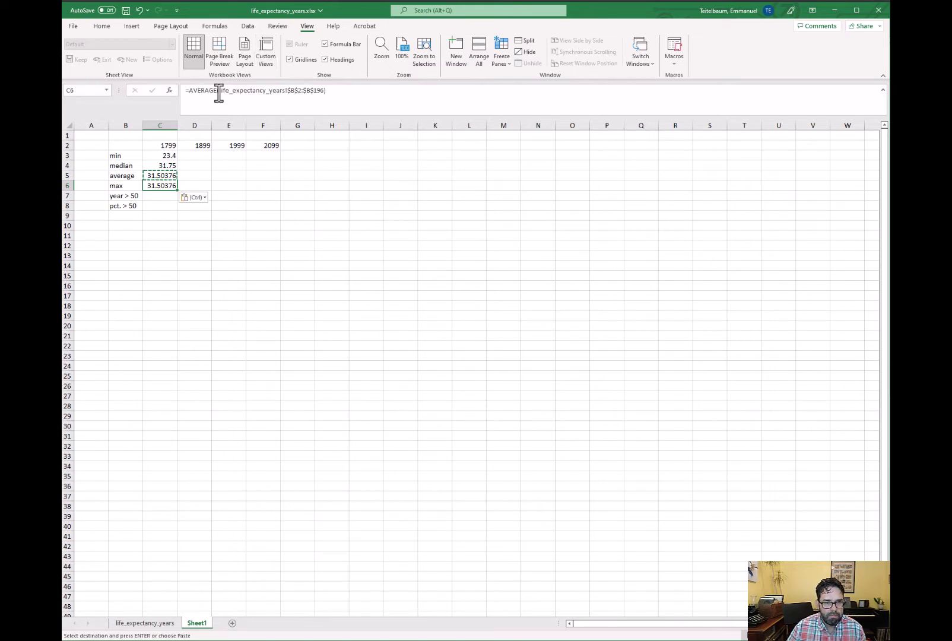
pyautogui.click(218, 91)
pyautogui.press('BackSpace')
pyautogui.press('BackSpace')
pyautogui.press('BackSpace')
pyautogui.press('BackSpace')
pyautogui.press('BackSpace')
pyautogui.press('BackSpace')
pyautogui.press('BackSpace')
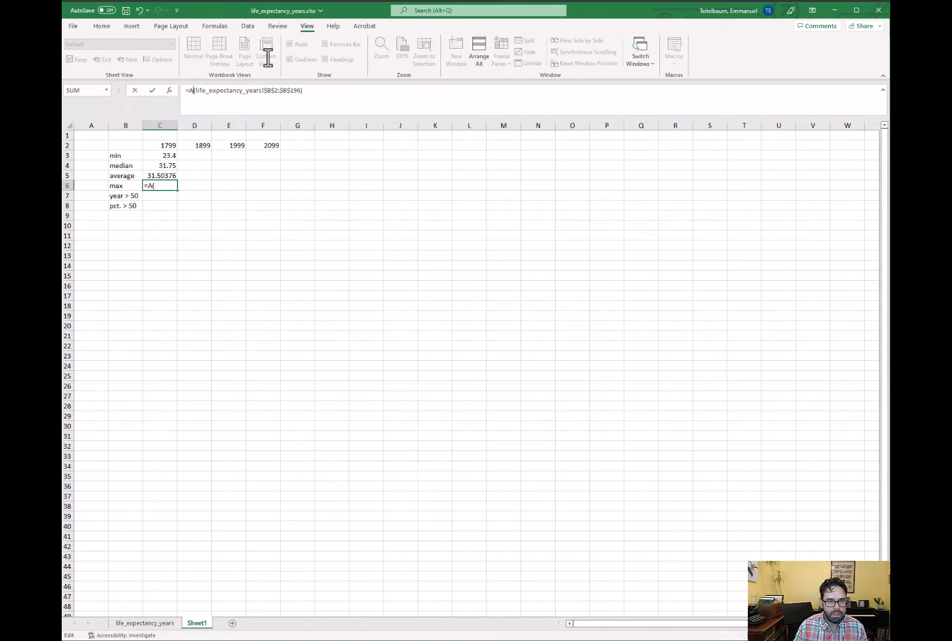
pyautogui.write('max')
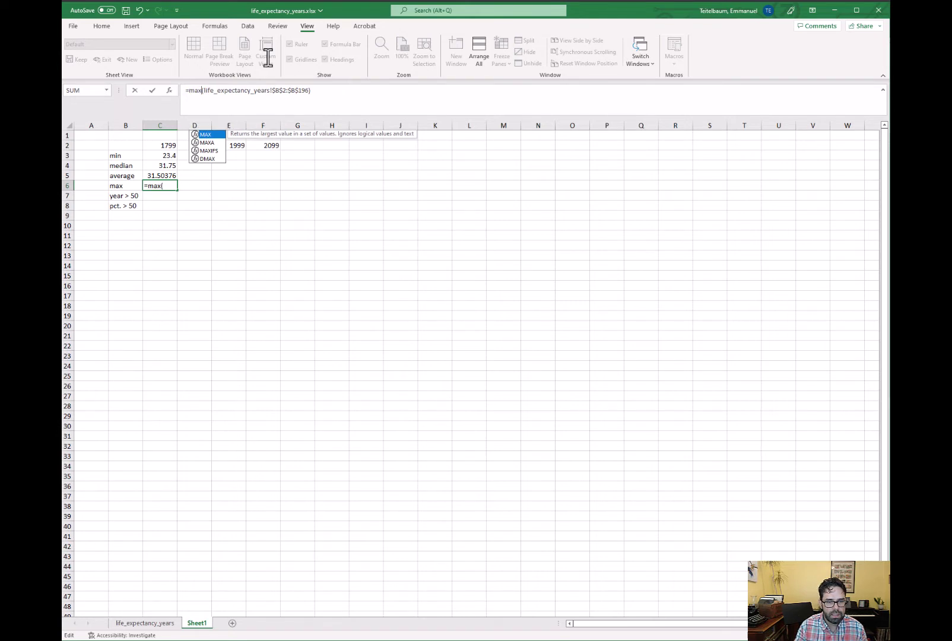
pyautogui.press('Return')
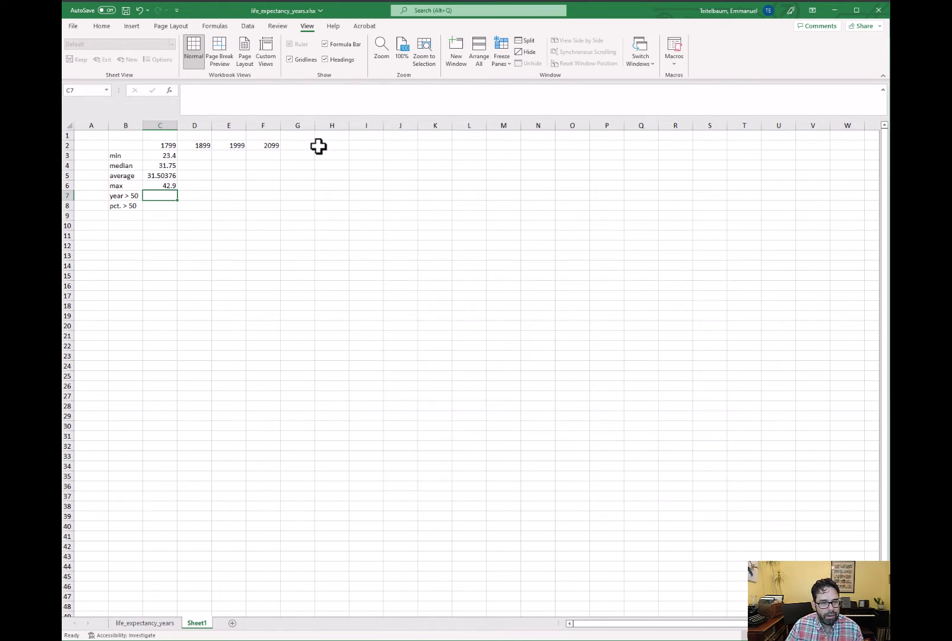
pyautogui.press('Up')
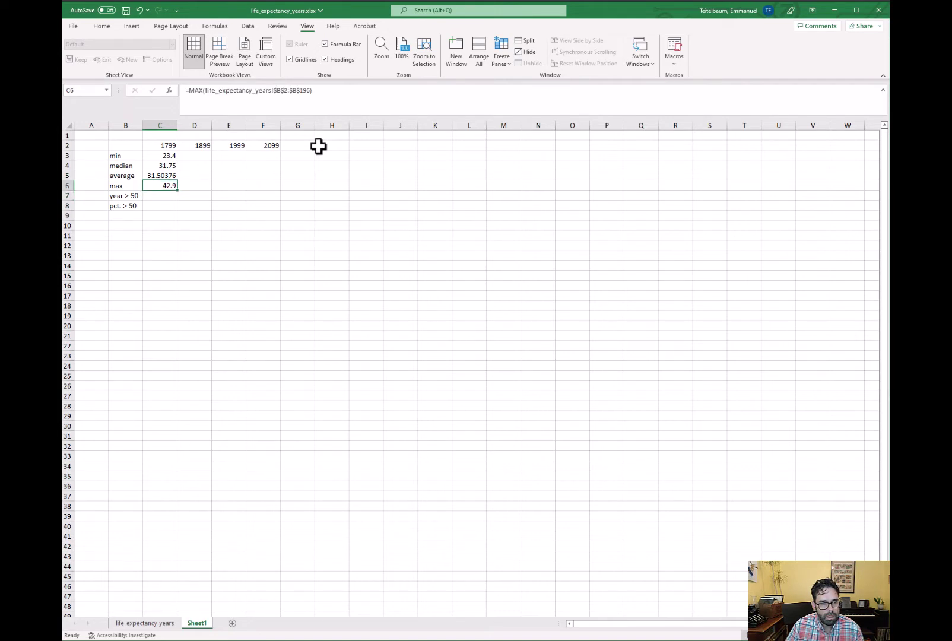
pyautogui.press('Down')
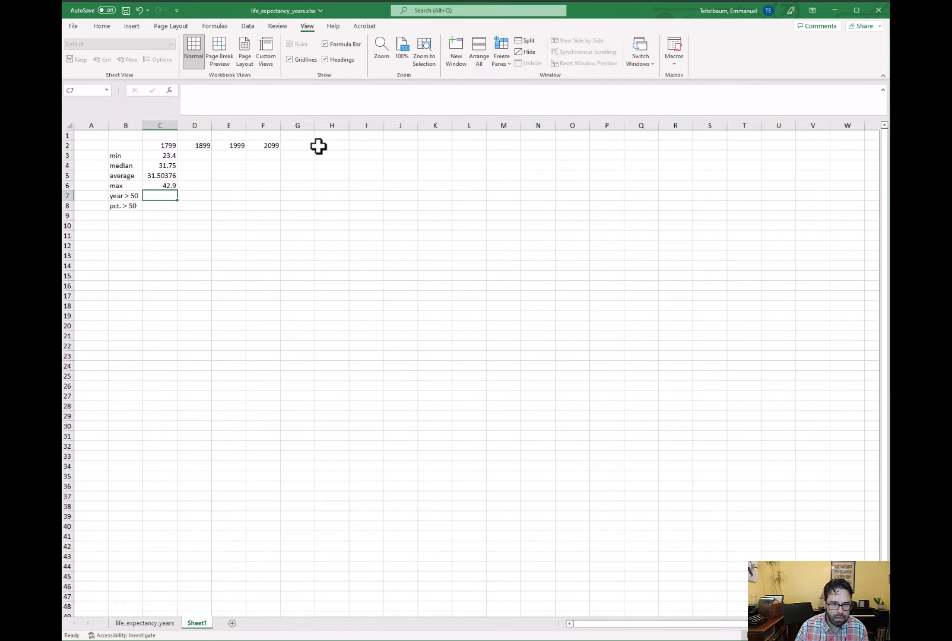
# - Copy the MAX formula from cell C6 into C7 in the year > 50 row
pyautogui.press('Up')
pyautogui.hotkey('ctrl', 'c')
pyautogui.press('Down')
pyautogui.hotkey('ctrl', 'v')
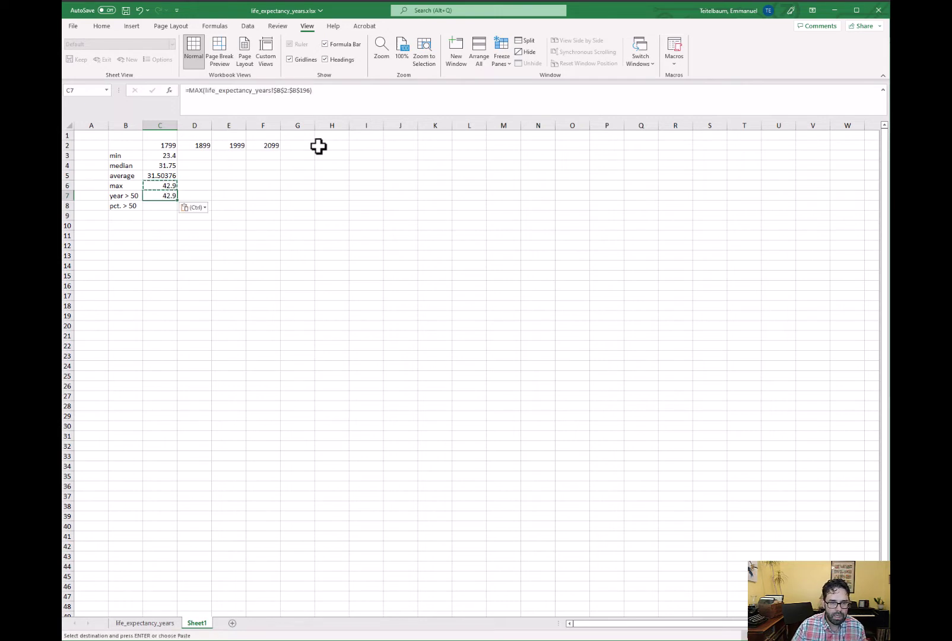
# - Replace the function name MAX with COUNTIF in the C7 formula, keeping its range
pyautogui.click(203, 92)
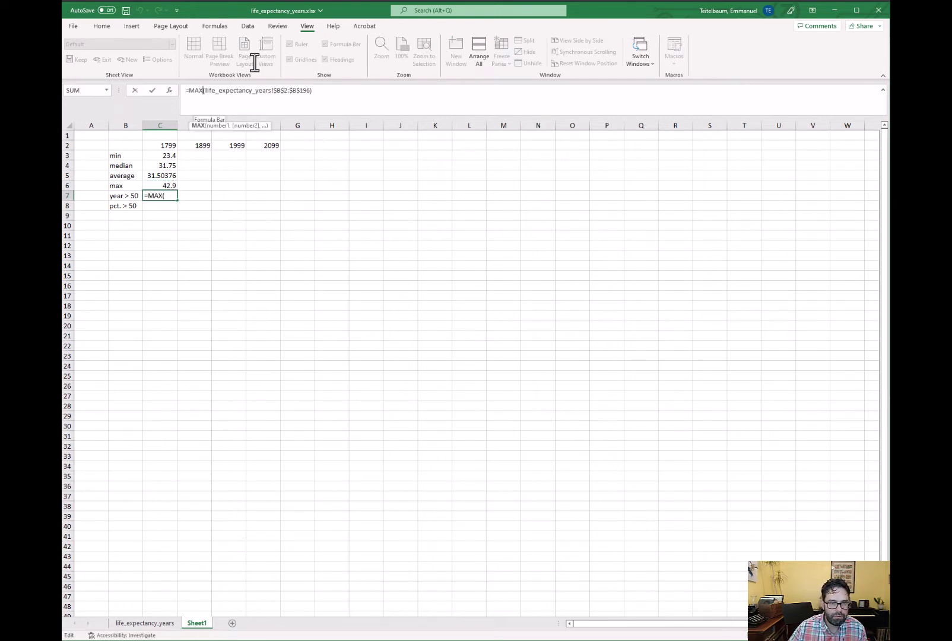
pyautogui.press('BackSpace')
pyautogui.press('BackSpace')
pyautogui.press('BackSpace')
pyautogui.write('o')
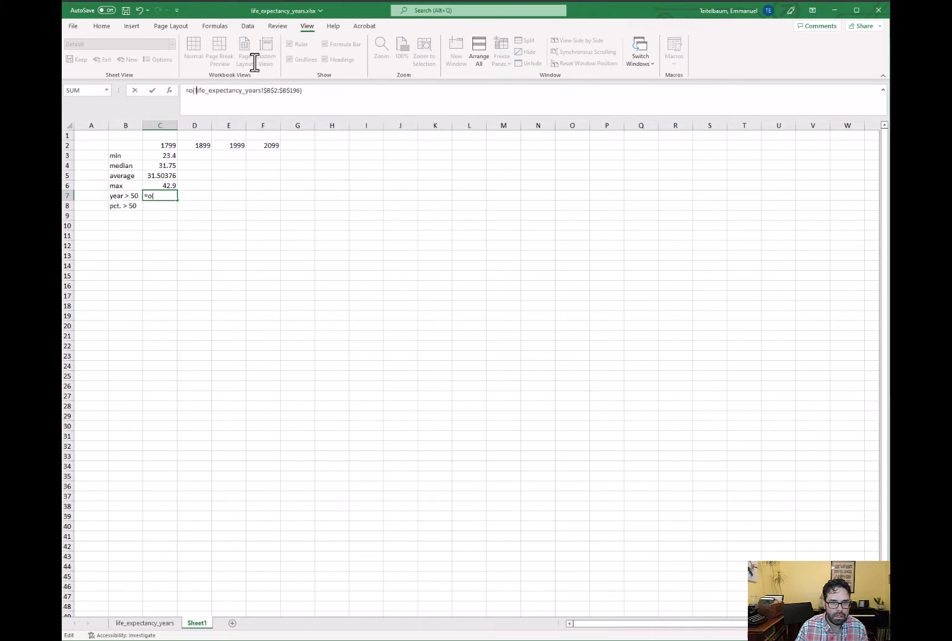
pyautogui.press('BackSpace')
pyautogui.write('coun')
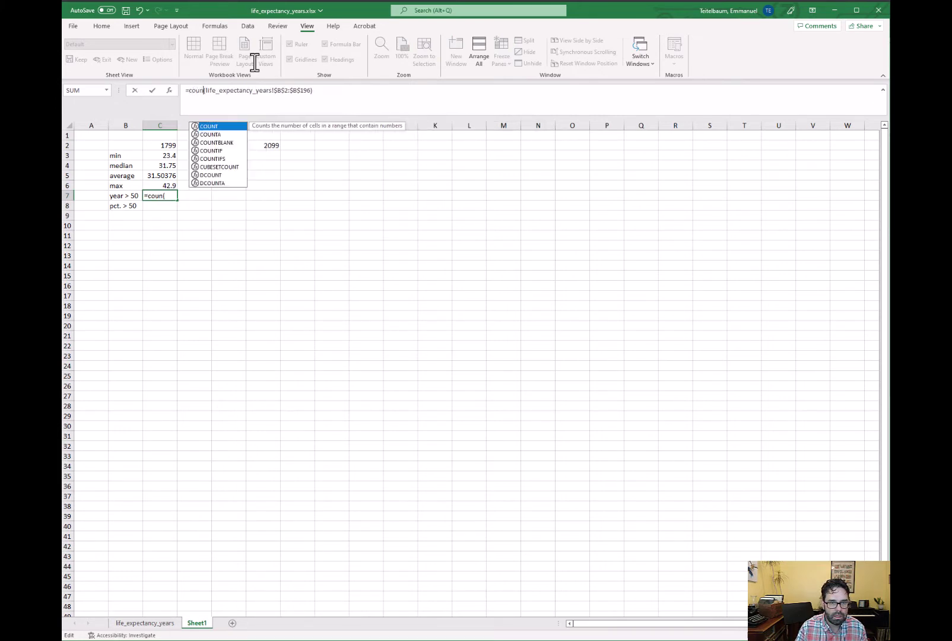
pyautogui.write('tif')
# - Add the criterion ">50" after the range $B$2:$B$196 in the C7 COUNTIF formula and commit it
pyautogui.press('Right')
pyautogui.press('Right')
pyautogui.press('Right')
pyautogui.press('Right')
pyautogui.press('Right')
pyautogui.press('Right')
pyautogui.press('Right')
pyautogui.press('Right')
pyautogui.press('Right')
pyautogui.press('Right')
pyautogui.press('Right')
pyautogui.press('Right')
pyautogui.press('Right')
pyautogui.press('Right')
pyautogui.press('Right')
pyautogui.press('Right')
pyautogui.press('Right')
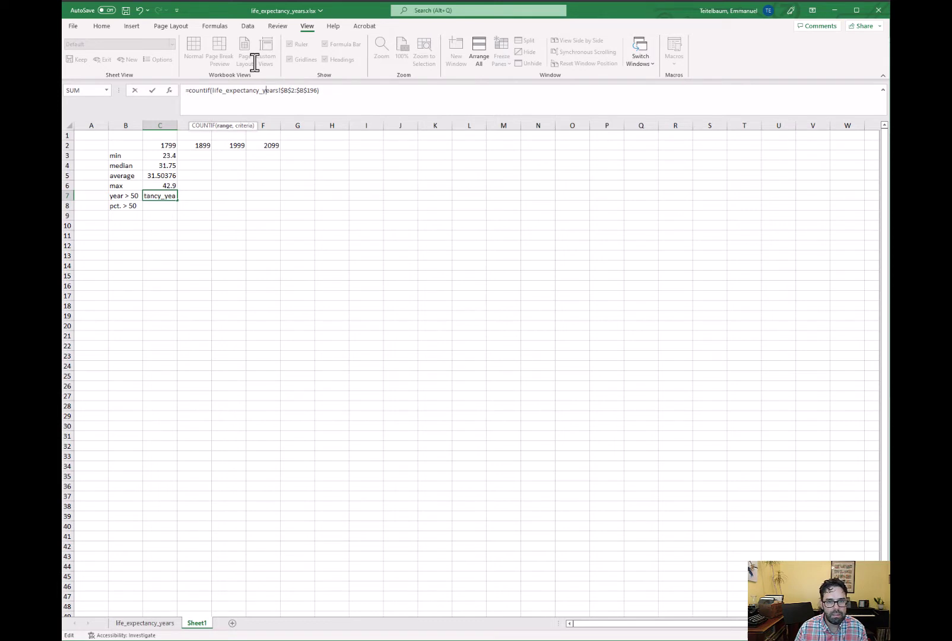
pyautogui.press('Right')
pyautogui.press('Right')
pyautogui.press('Right')
pyautogui.press('Right')
pyautogui.press('Right')
pyautogui.press('Right')
pyautogui.press('Right')
pyautogui.press('Right')
pyautogui.press('Right')
pyautogui.press('Right')
pyautogui.press('Right')
pyautogui.press('Right')
pyautogui.press('Right')
pyautogui.press('Right')
pyautogui.press('Right')
pyautogui.press('Right')
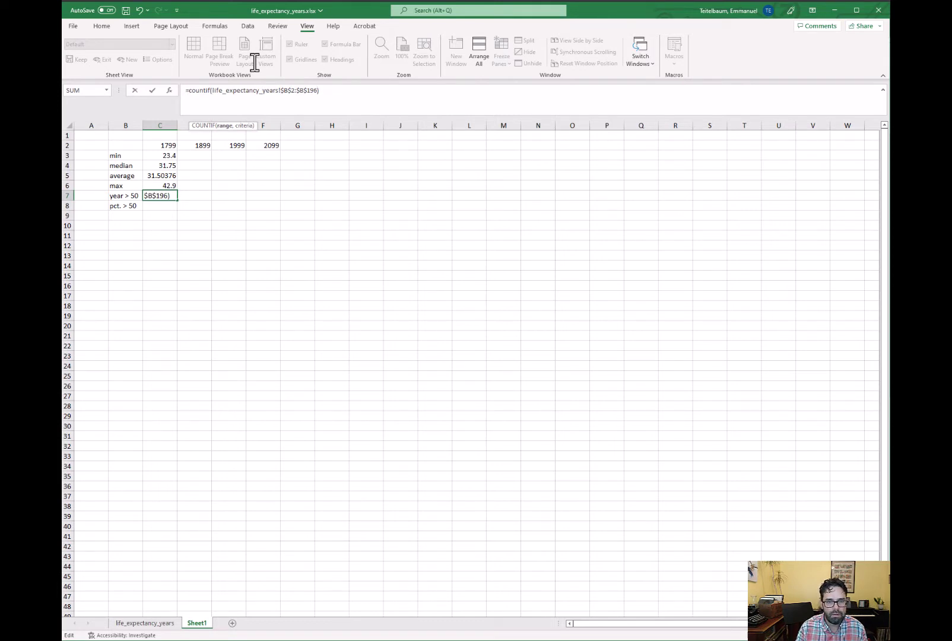
pyautogui.write(',')
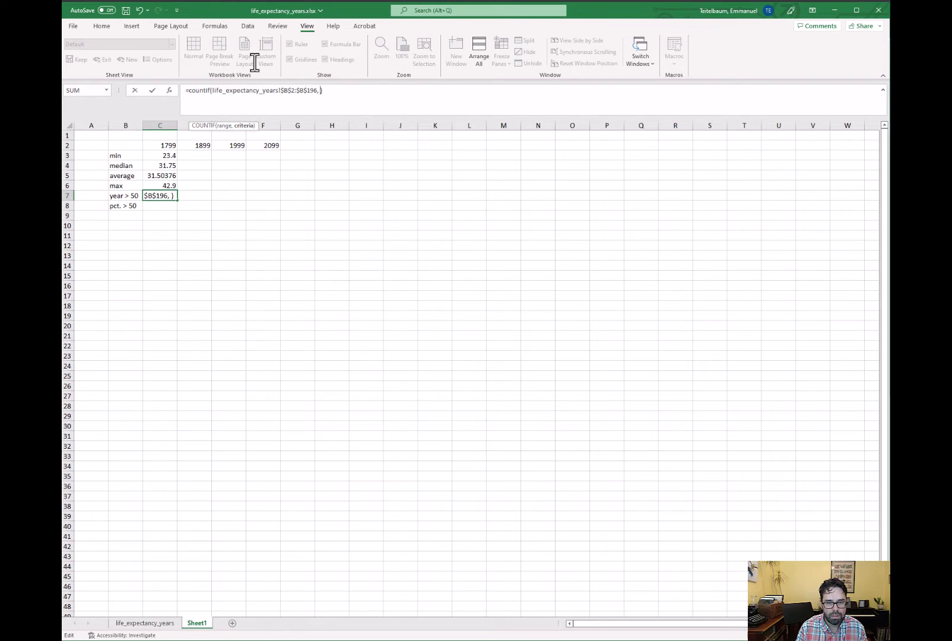
pyautogui.write(' "')
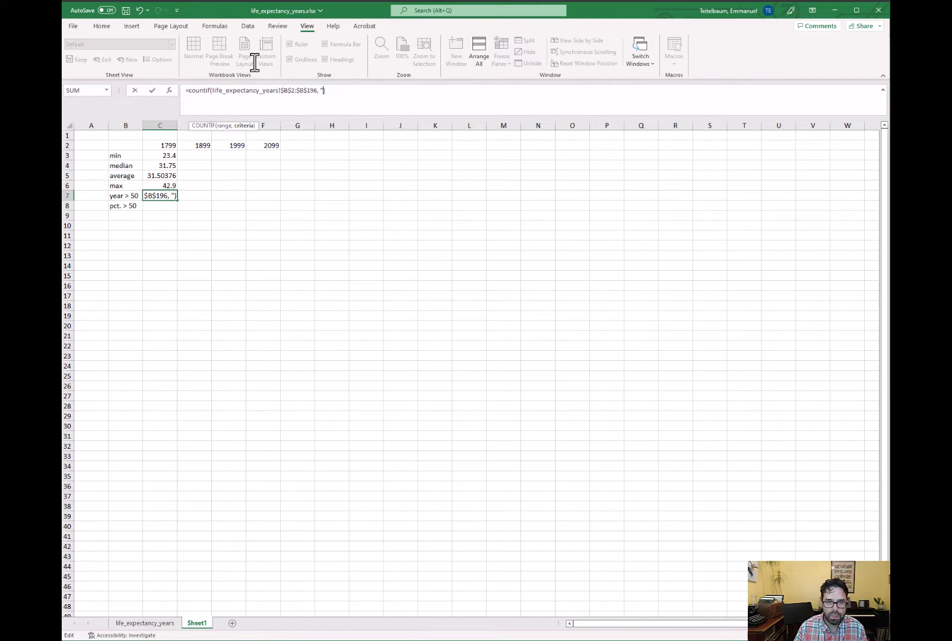
pyautogui.write('>50')
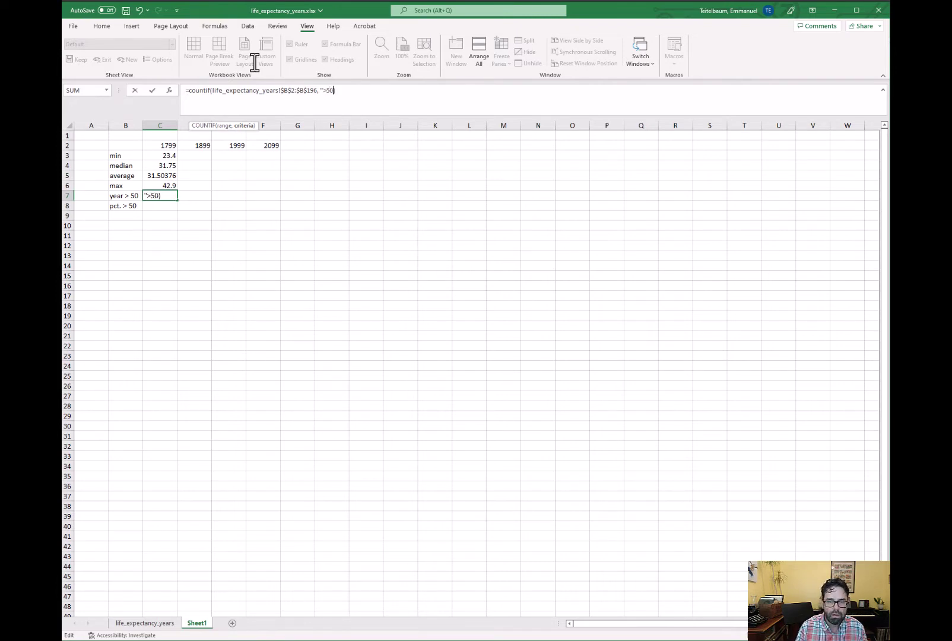
pyautogui.write('"')
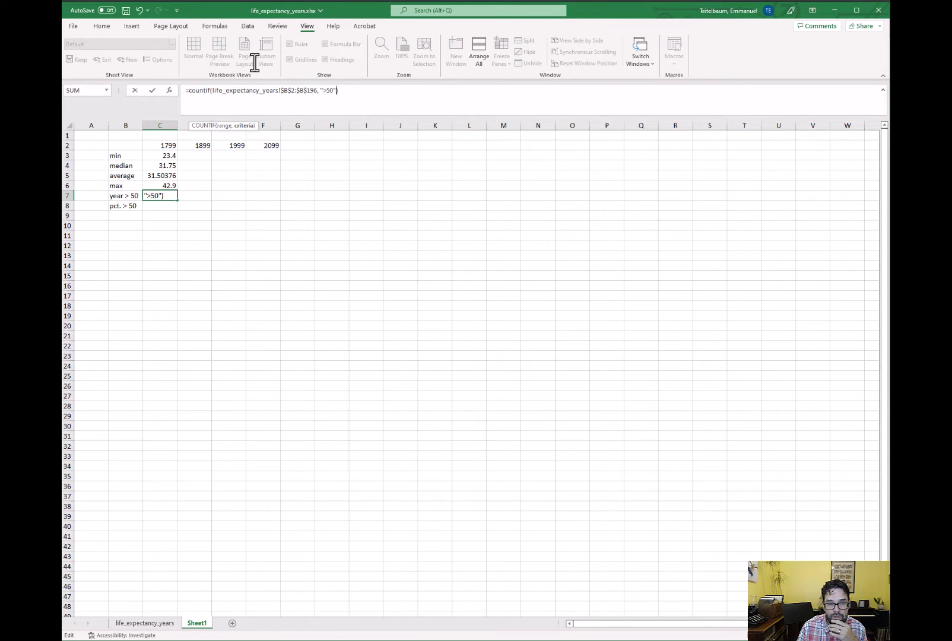
pyautogui.press('Return')
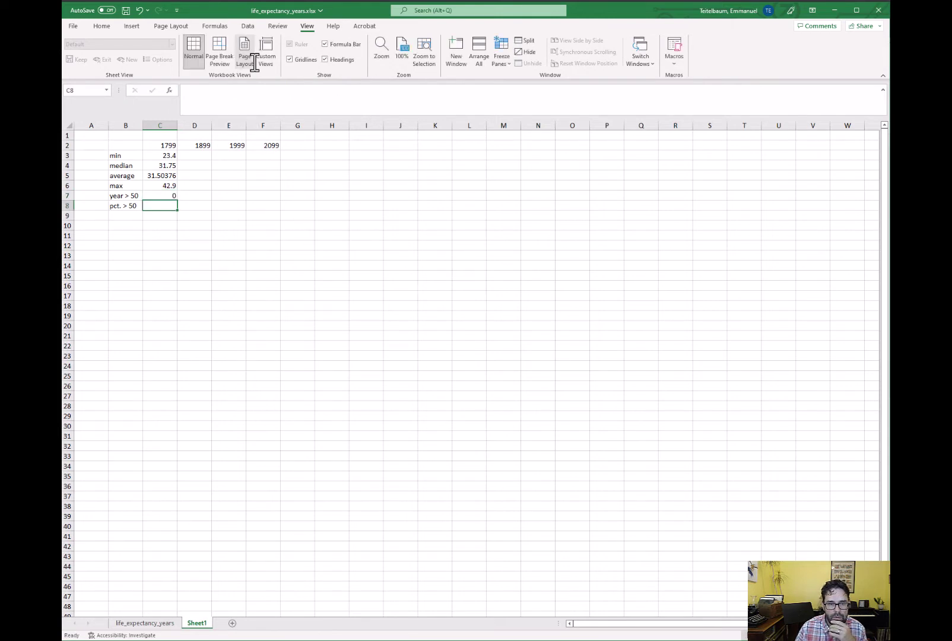
pyautogui.press('Up')
pyautogui.press('Up')
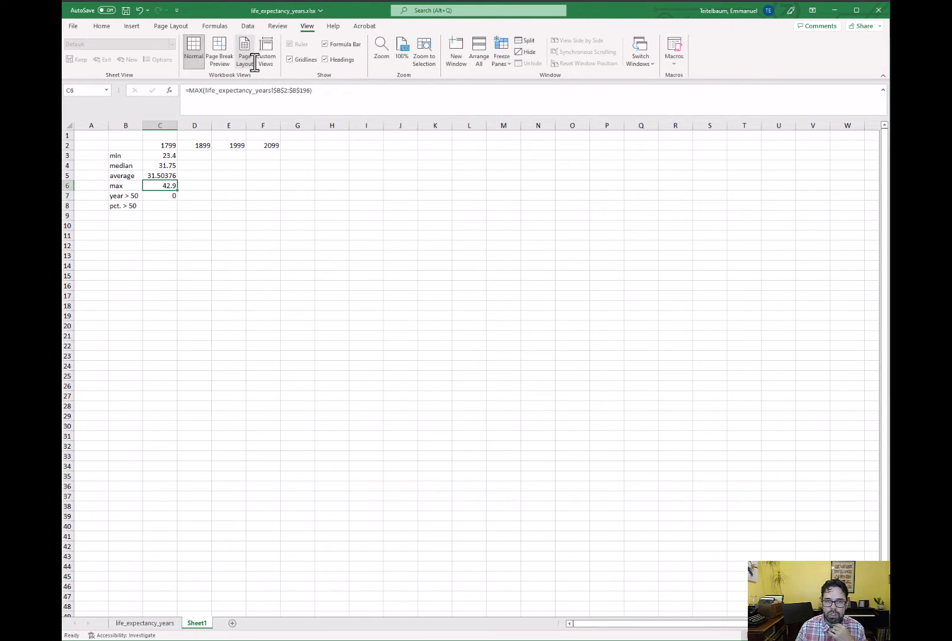
pyautogui.press('Down')
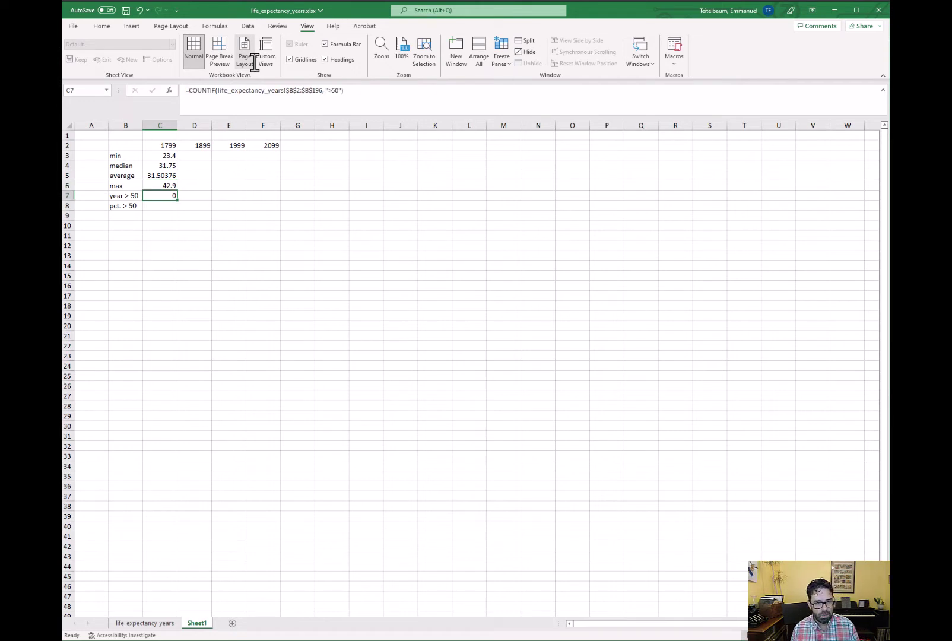
pyautogui.hotkey('ctrl', 'c')
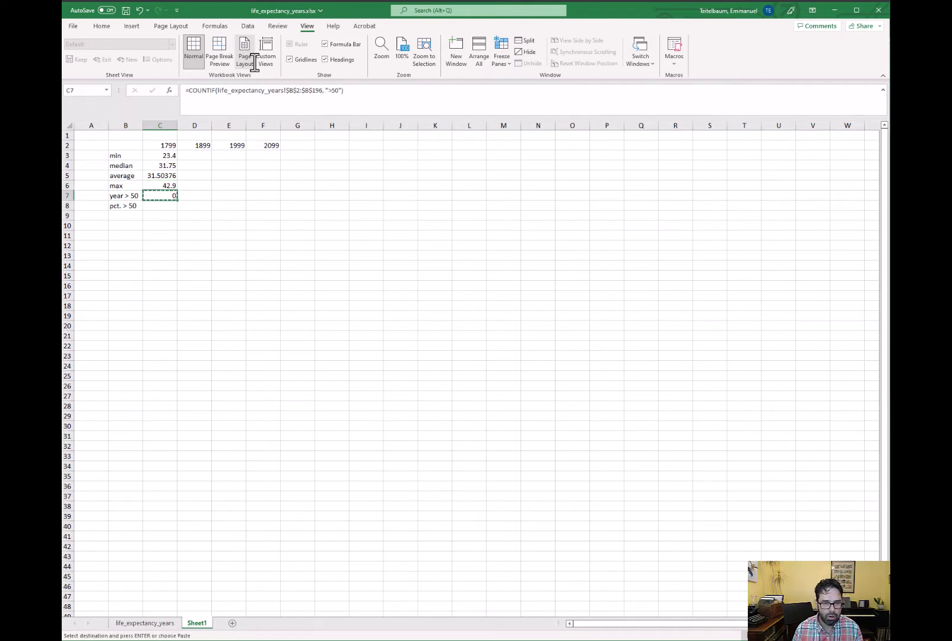
pyautogui.press('Down')
pyautogui.press('Up')
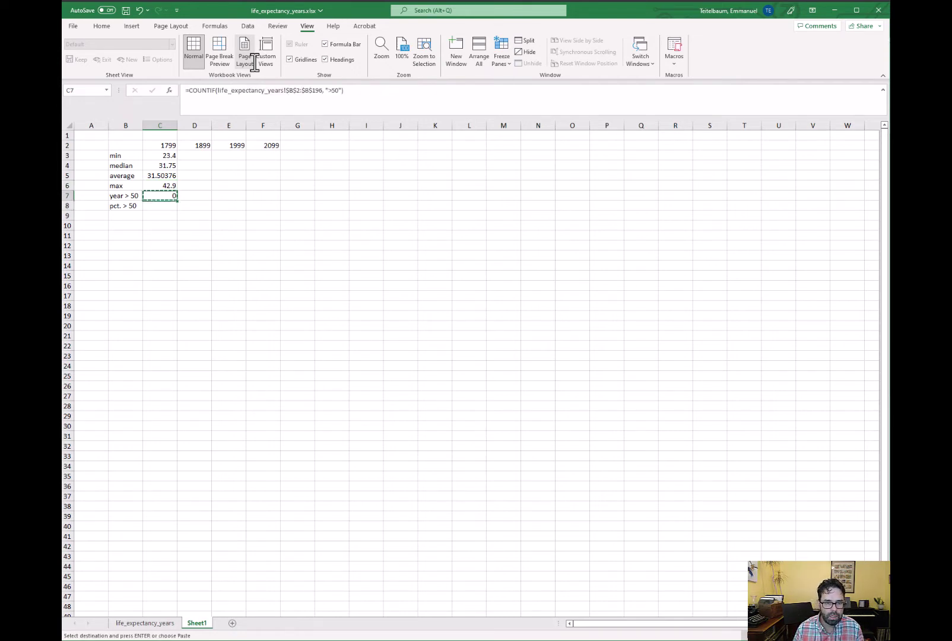
pyautogui.press('Down')
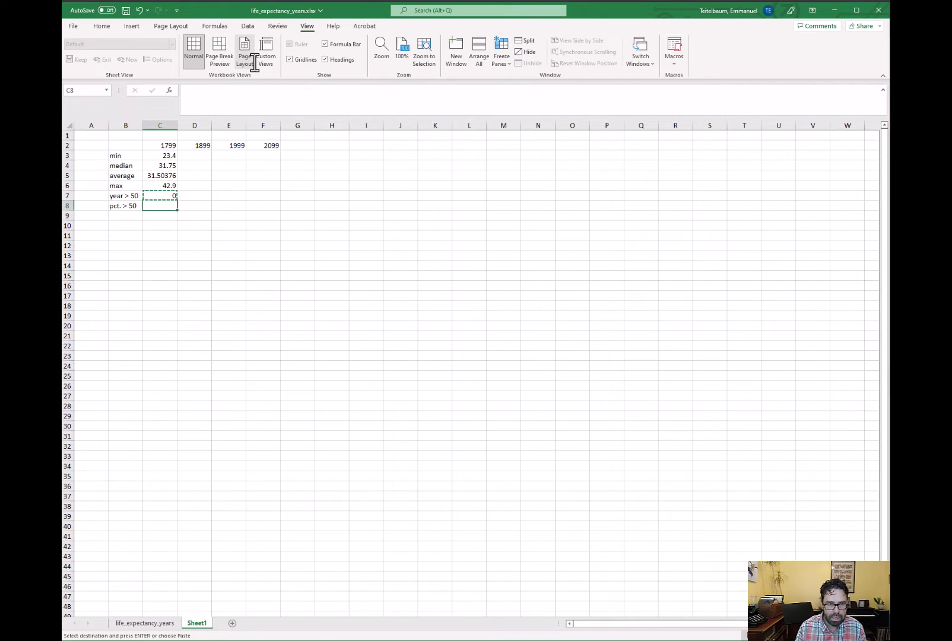
pyautogui.click(135, 267)
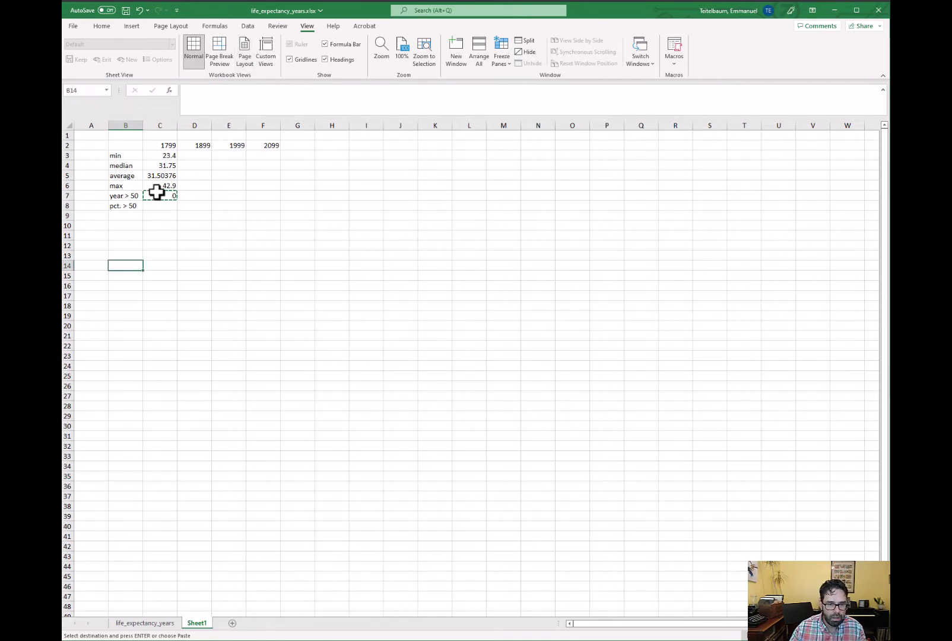
pyautogui.click(157, 205)
pyautogui.press('Escape')
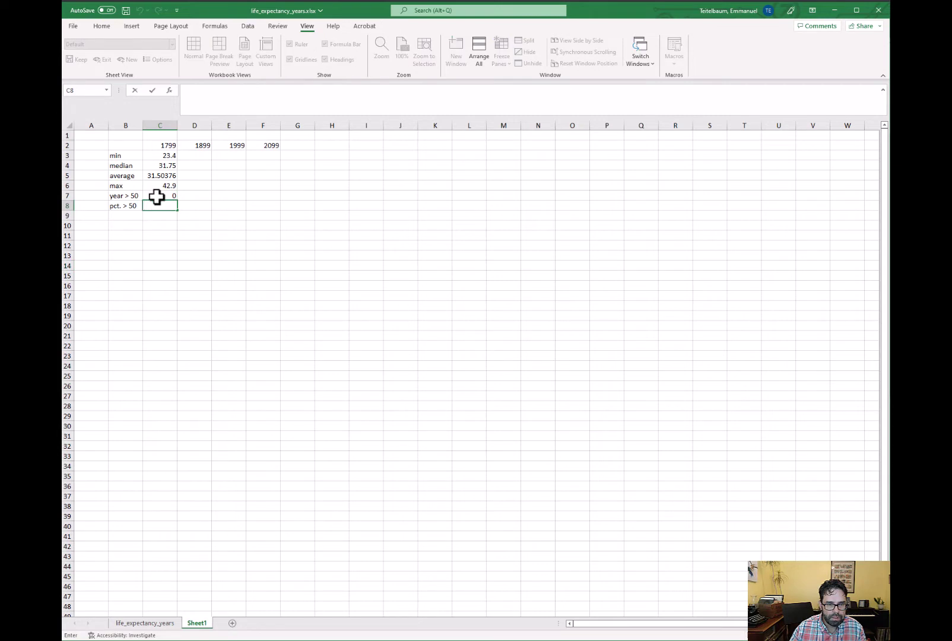
pyautogui.click(156, 197)
# - Begin the pct. > 50 formula in C8 as =C7/(counta, dividing the C7 count by a COUNTA function
pyautogui.click(157, 206)
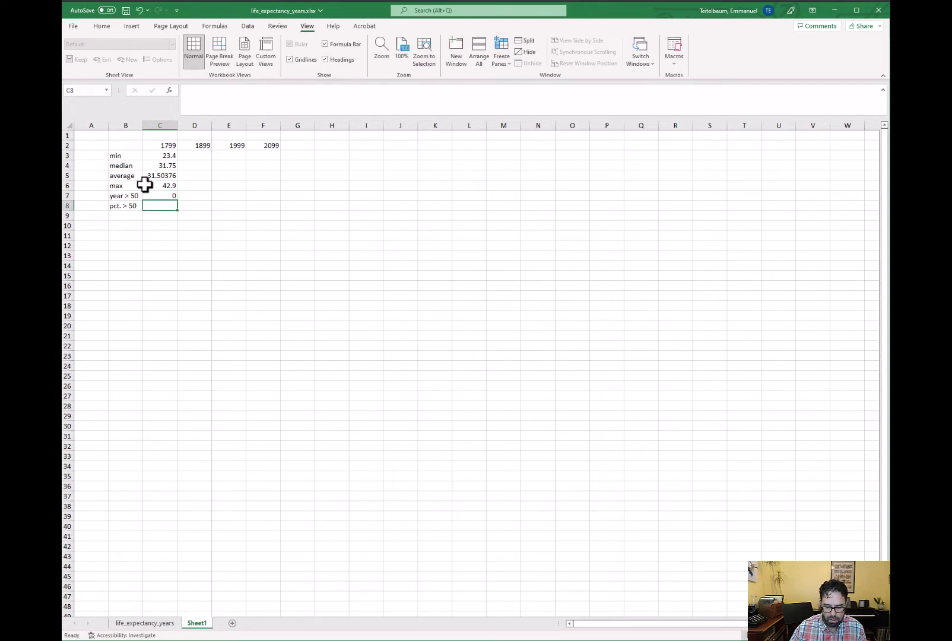
pyautogui.write('=')
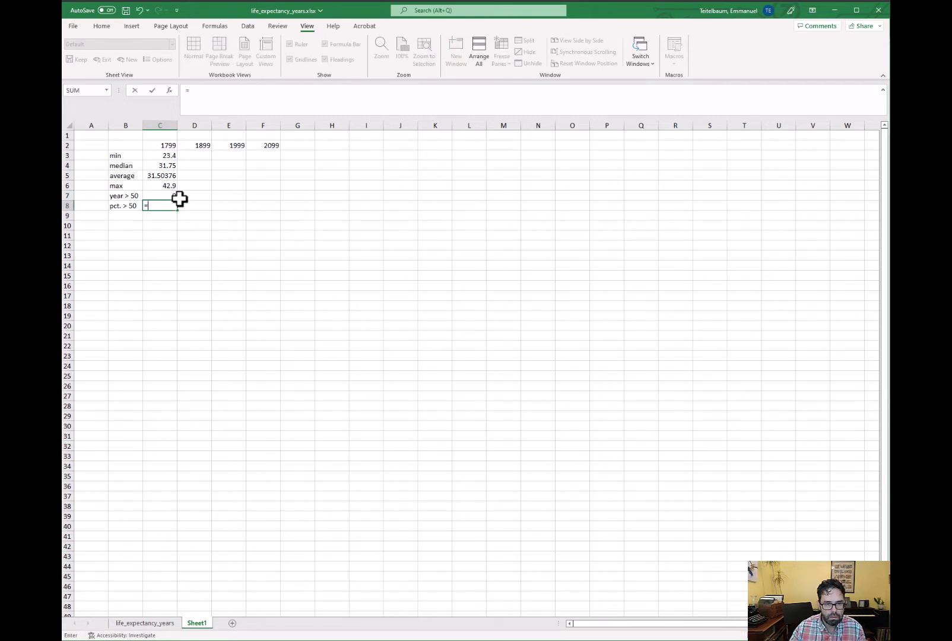
pyautogui.click(173, 194)
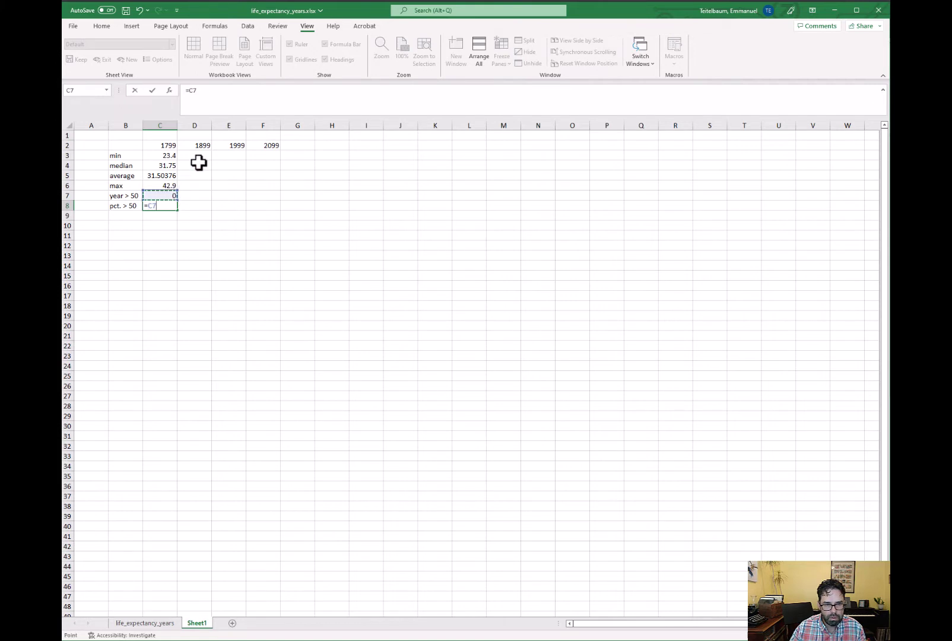
pyautogui.write('/')
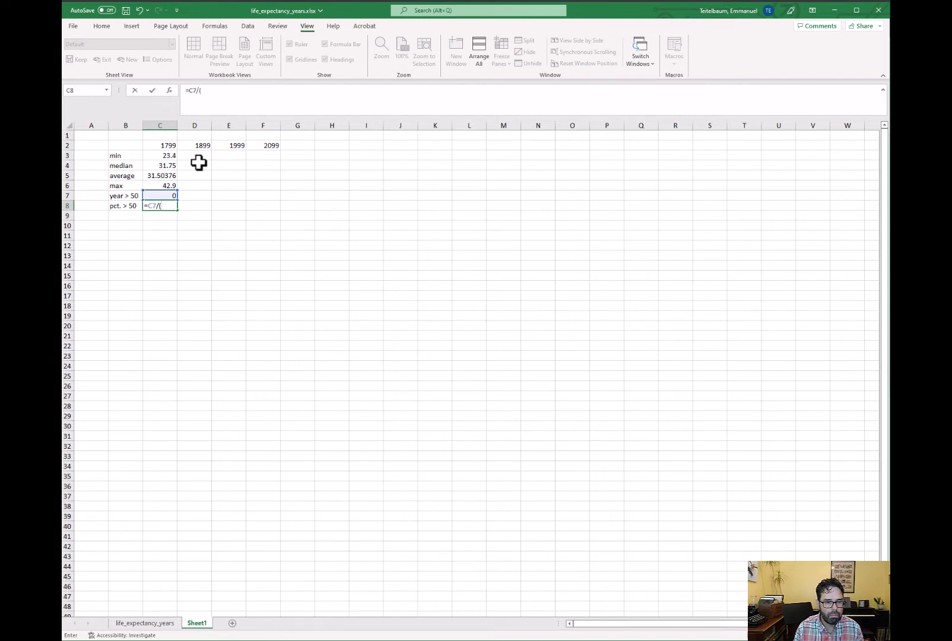
pyautogui.write('(count')
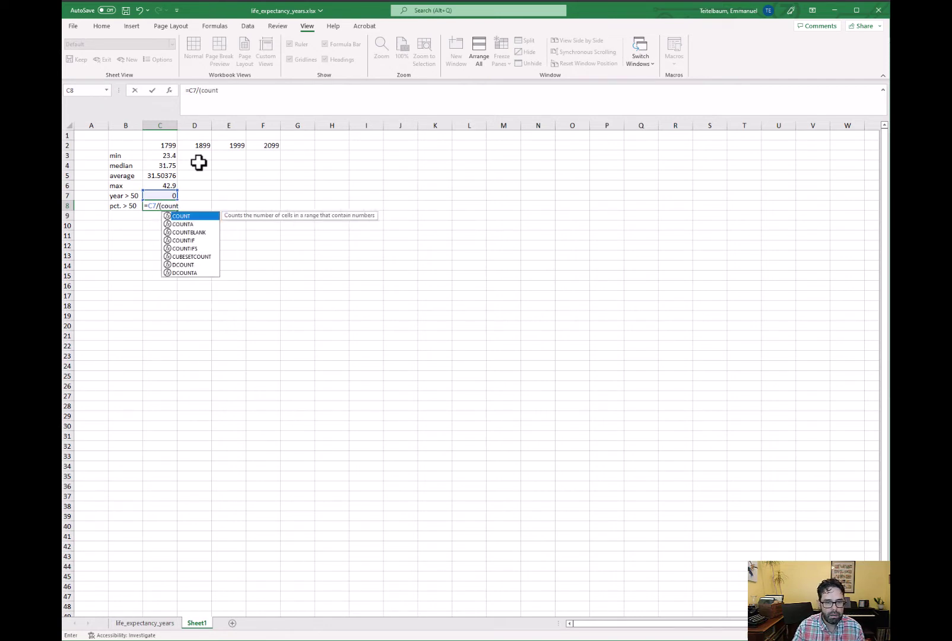
pyautogui.write('alif')
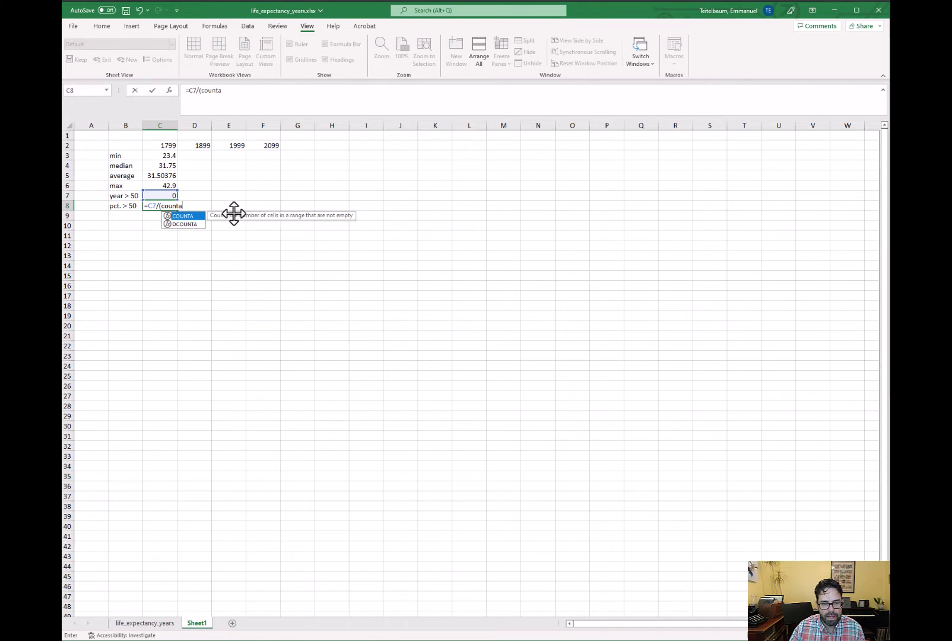
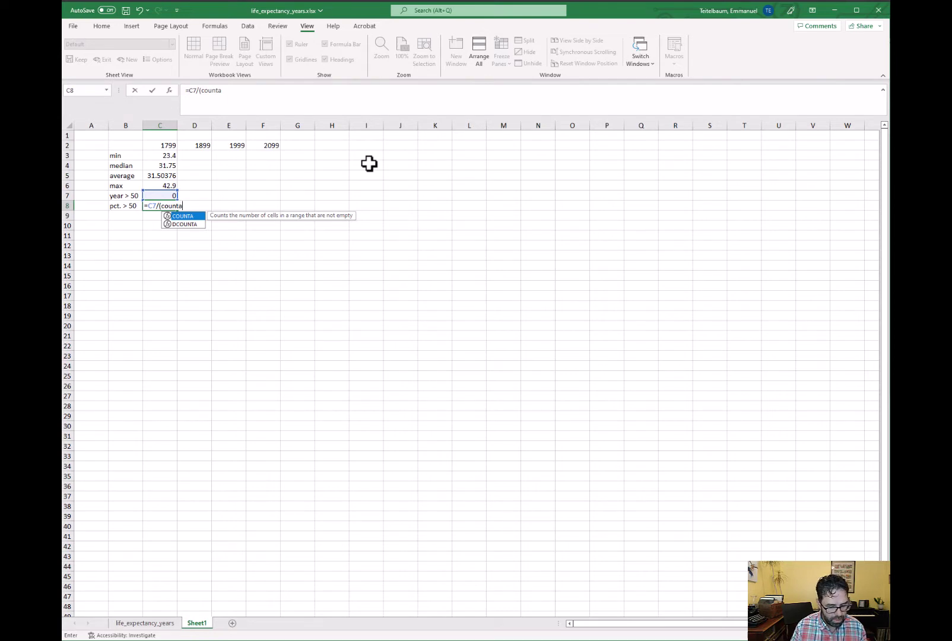
pyautogui.write('lif')
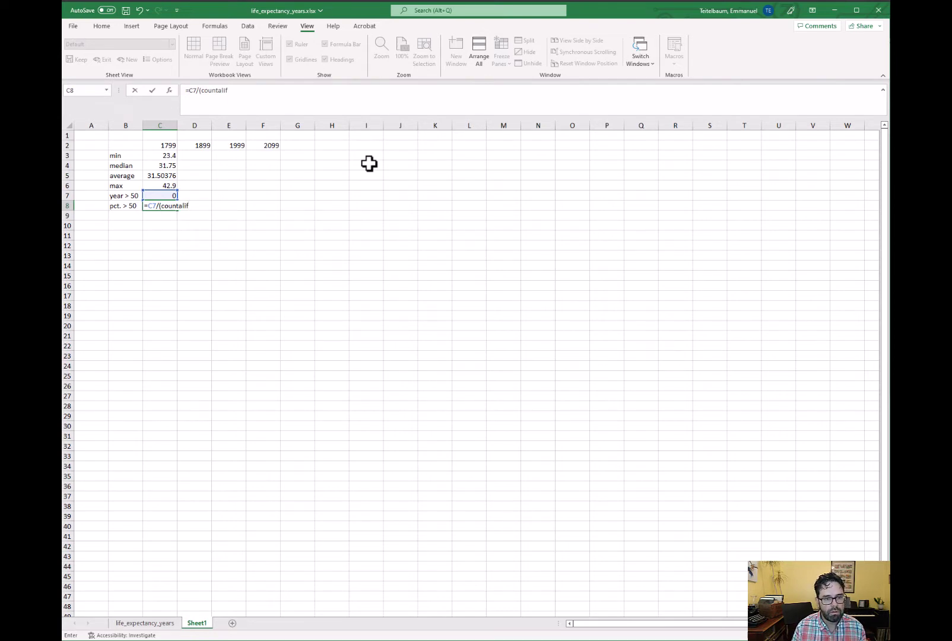
pyautogui.press('BackSpace')
pyautogui.press('BackSpace')
pyautogui.press('BackSpace')
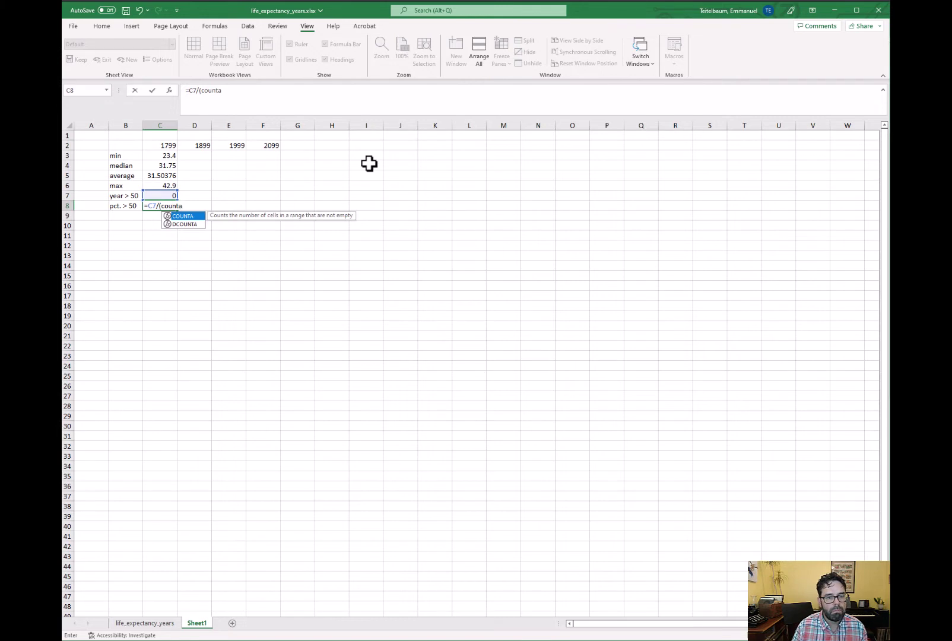
pyautogui.press('Return')
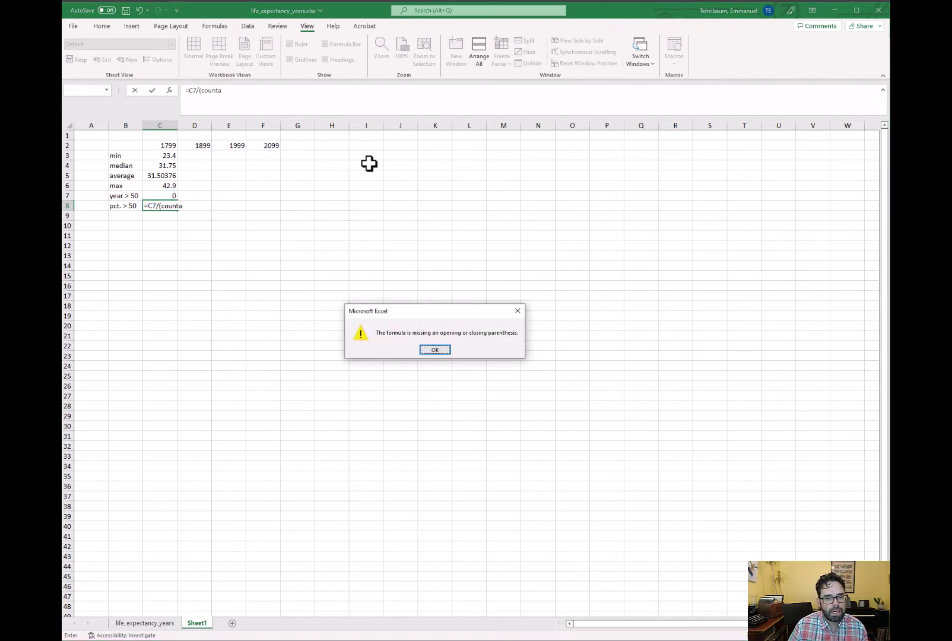
pyautogui.click(435, 349)
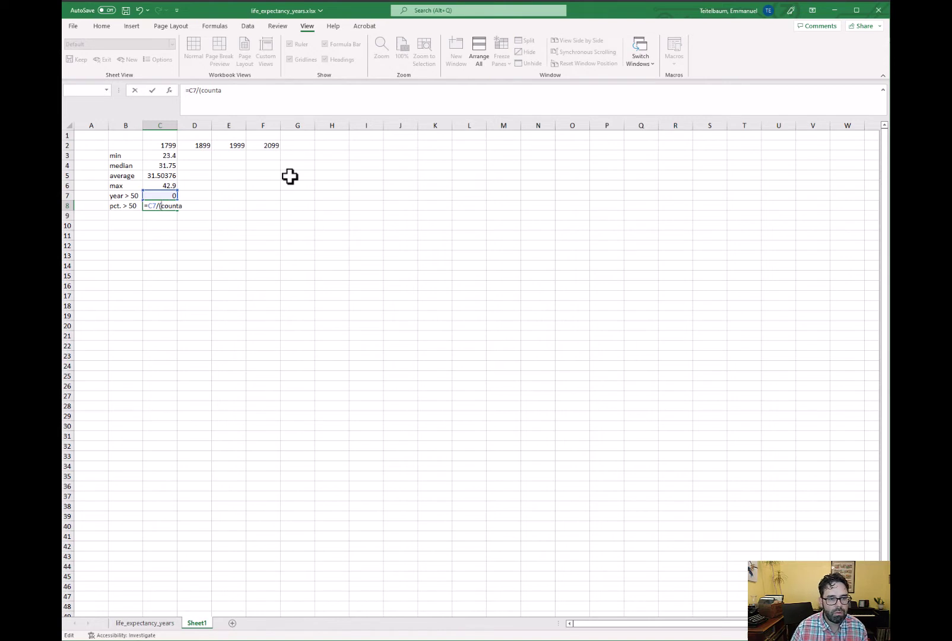
# - Correct the opening parenthesis in the C8 formula and start the COUNTA argument with the sheet reference life_expectancy_years!
pyautogui.press('BackSpace')
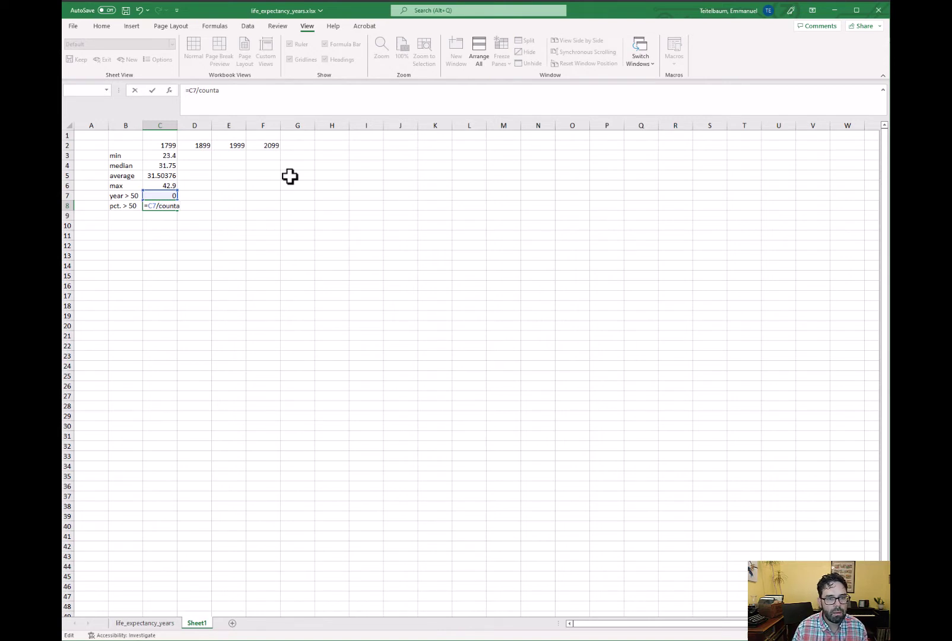
pyautogui.write('(')
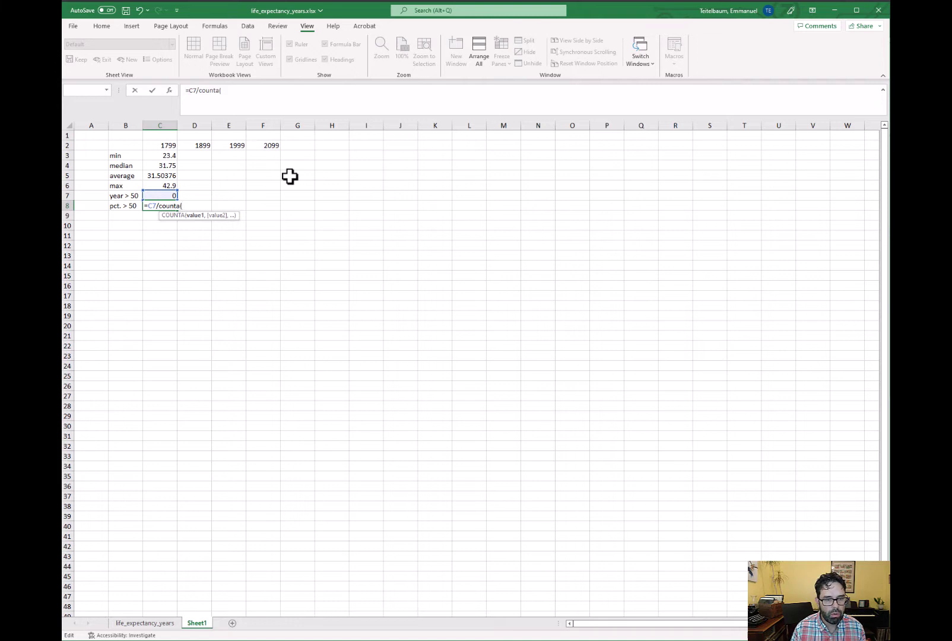
pyautogui.write('life_')
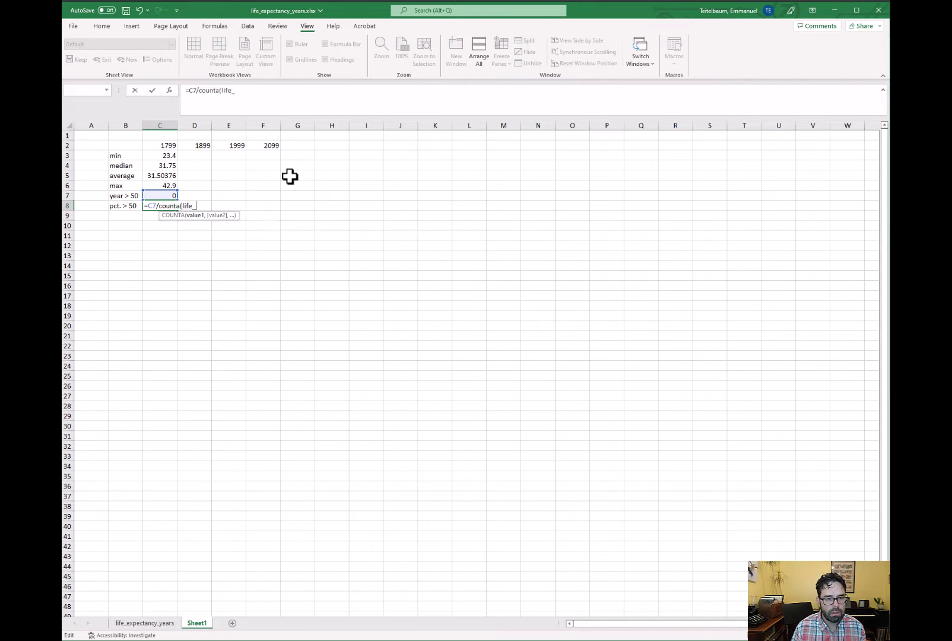
pyautogui.write('expe')
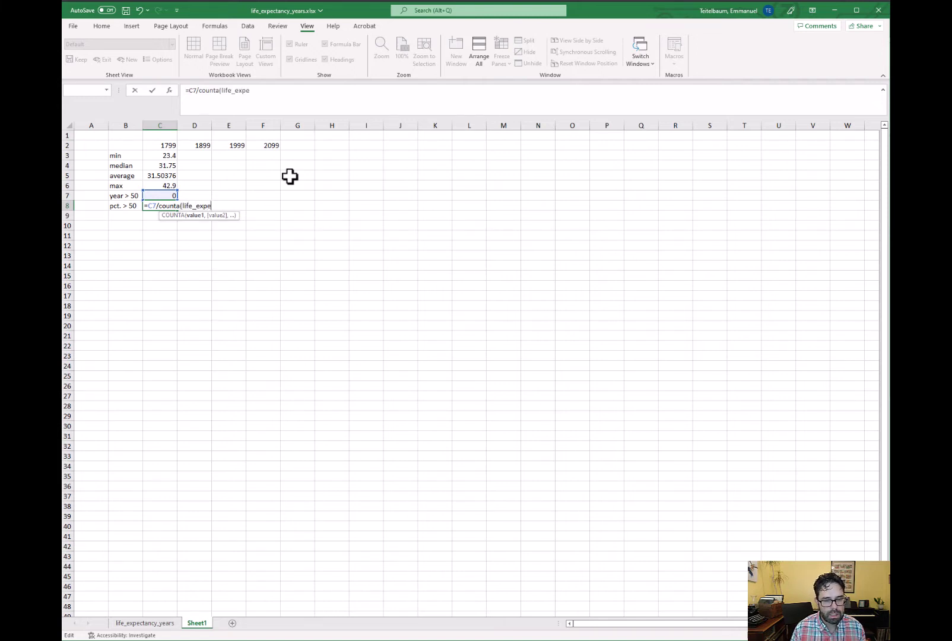
pyautogui.write('ctancy_years!')
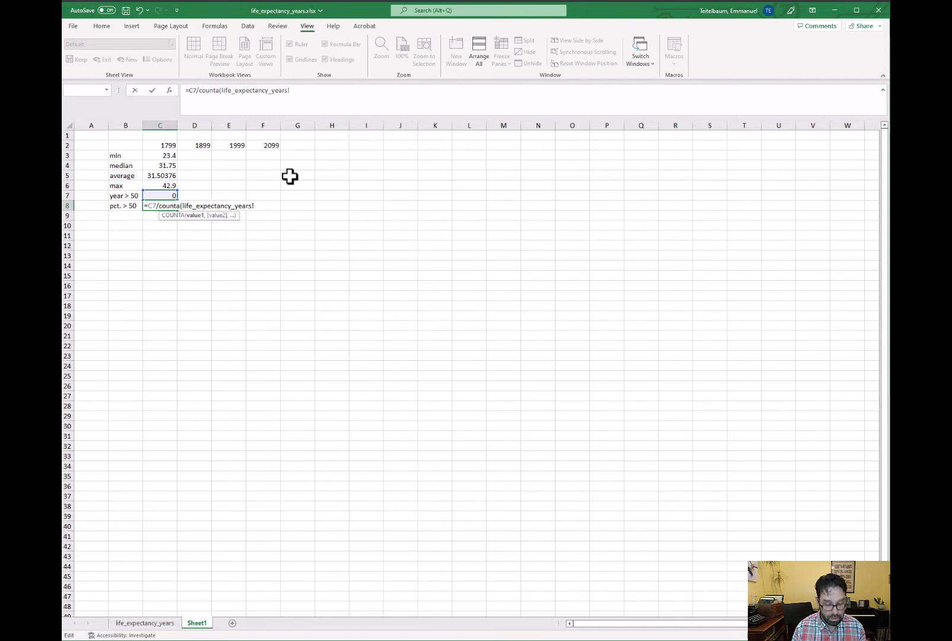
# - Complete the COUNTA argument in C8 with the absolute range $B$2:$B$192 and commit the formula
pyautogui.write(' B')
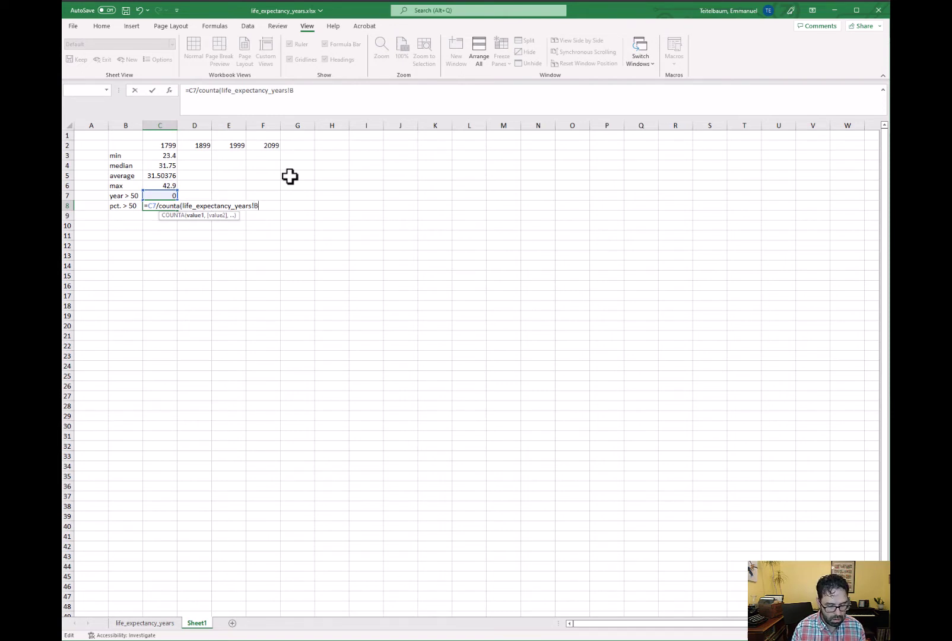
pyautogui.write('2')
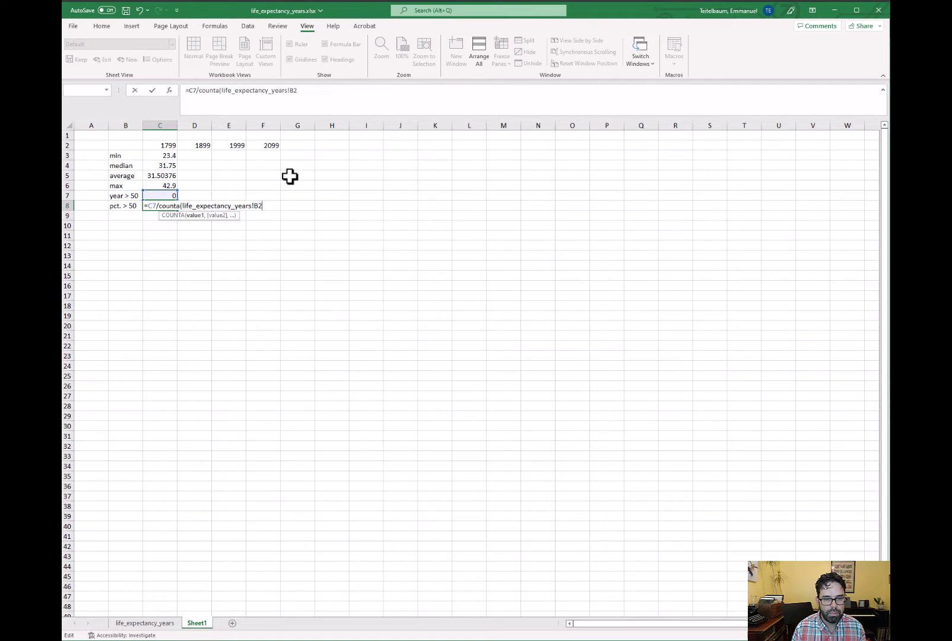
pyautogui.press('BackSpace')
pyautogui.press('BackSpace')
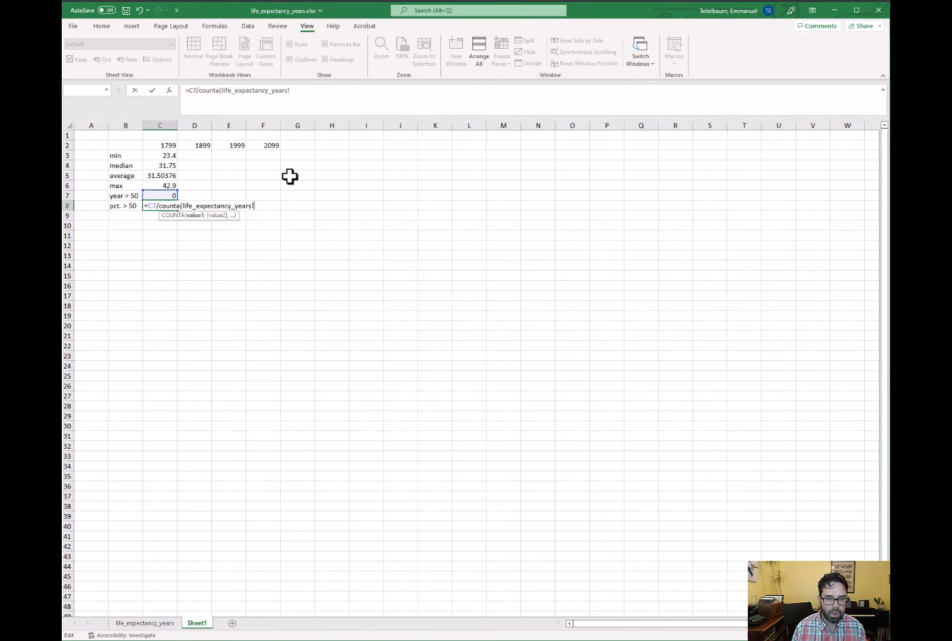
pyautogui.write('$')
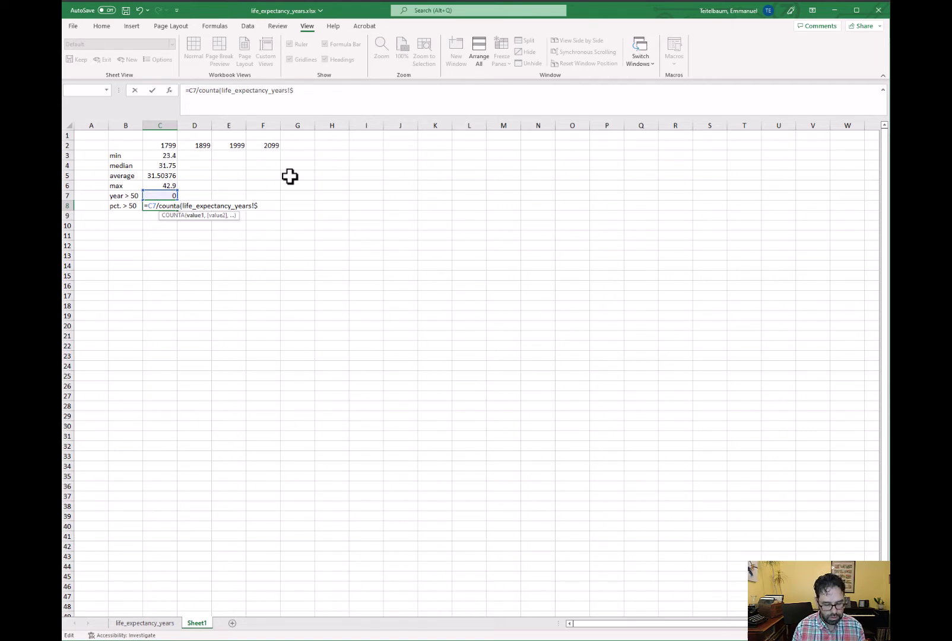
pyautogui.write('B')
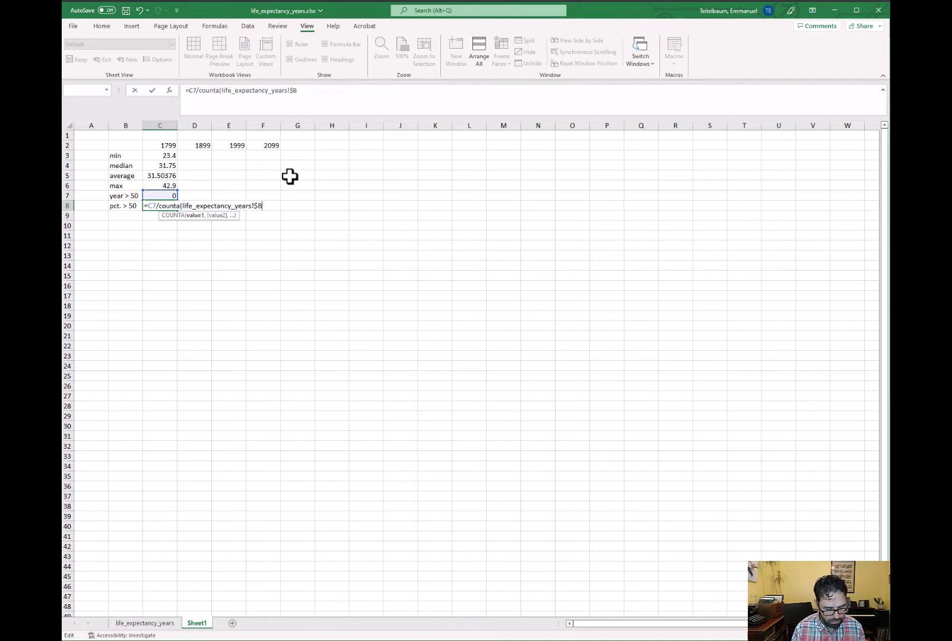
pyautogui.write('$')
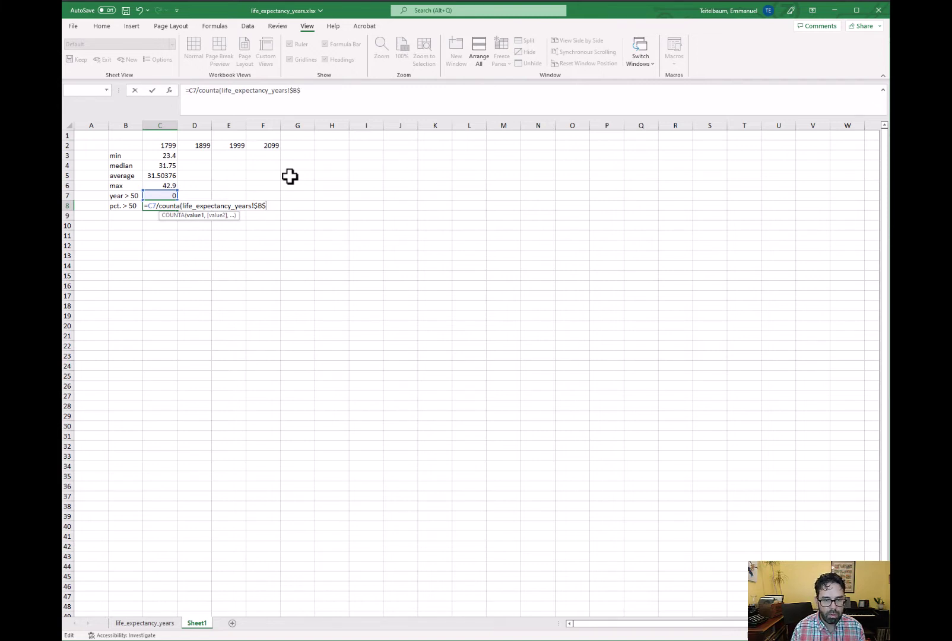
pyautogui.write('2:')
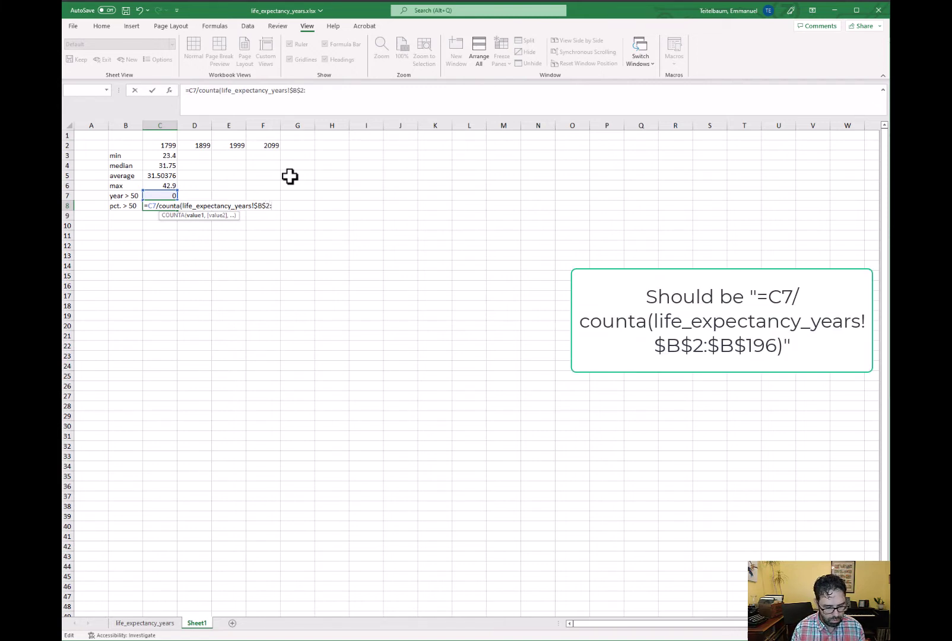
pyautogui.write('$')
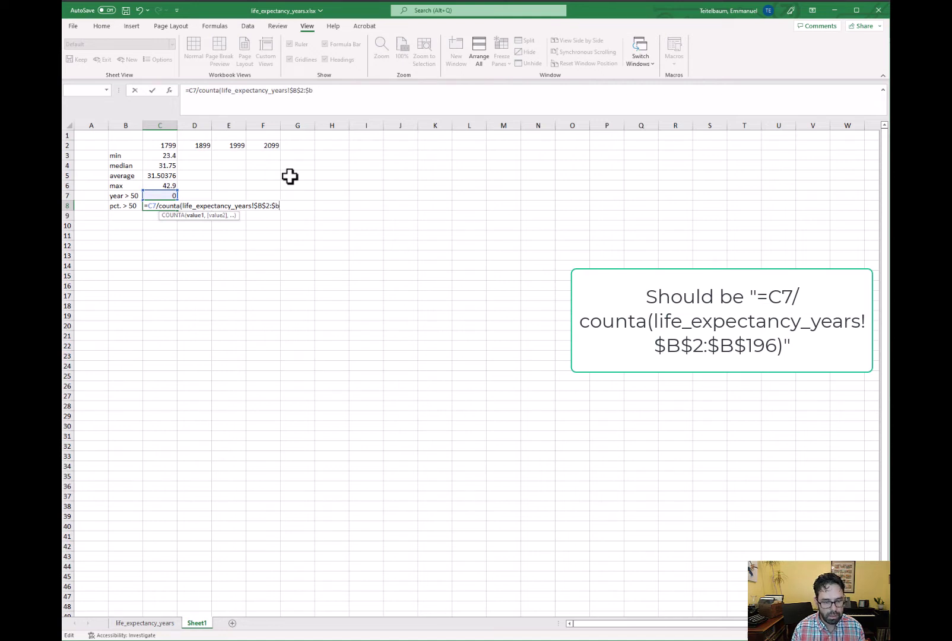
pyautogui.write('b$192)')
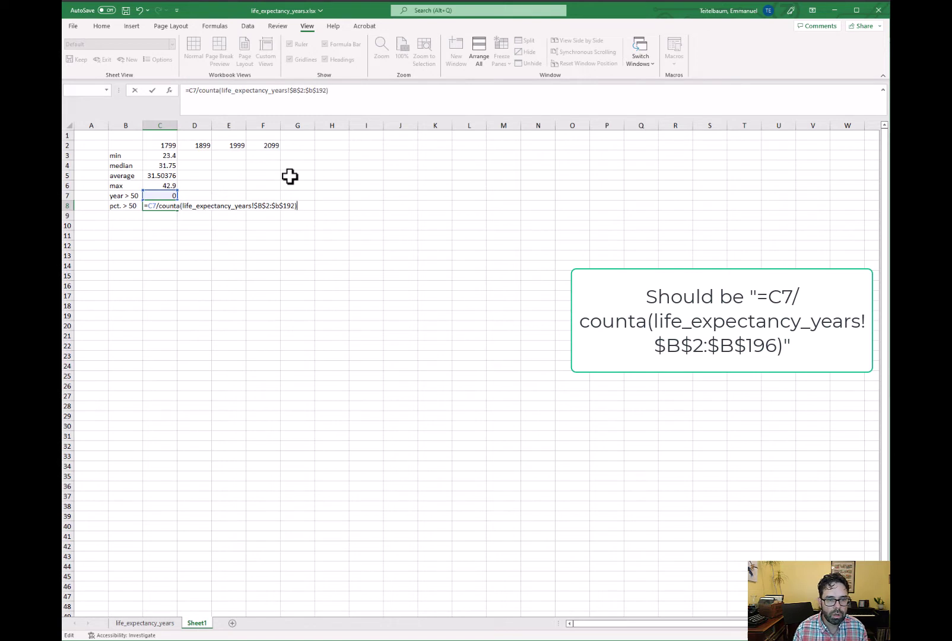
pyautogui.press('Return')
pyautogui.press('Up')
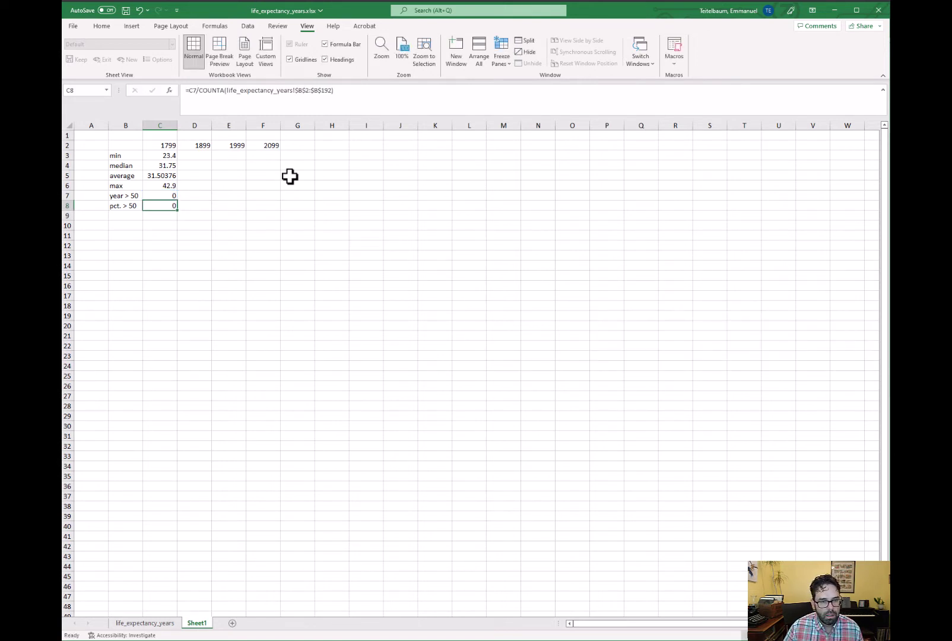
# - Find which column holds the year 1899 in the life_expectancy_years sheet
pyautogui.press('Right')
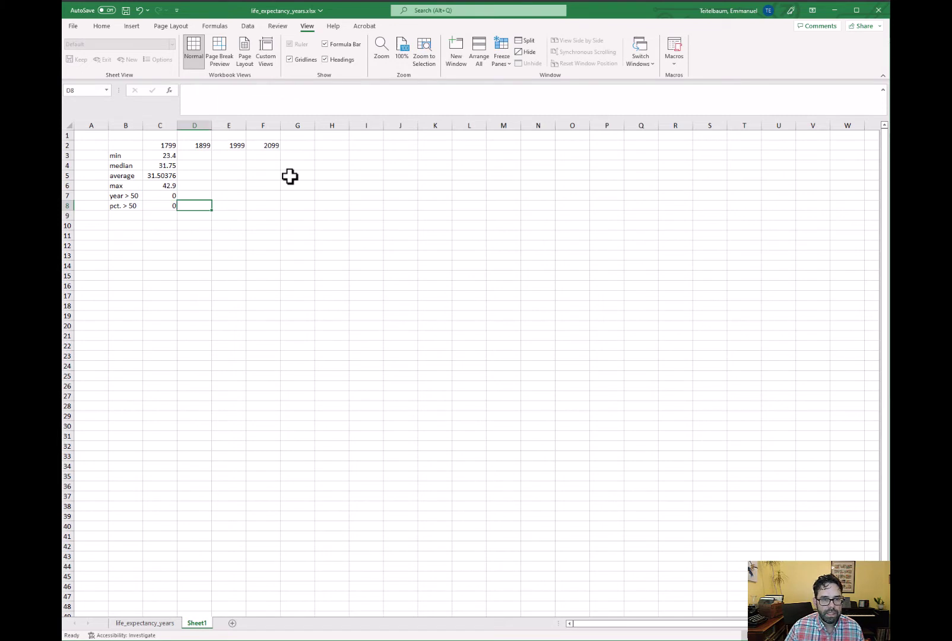
pyautogui.click(207, 158)
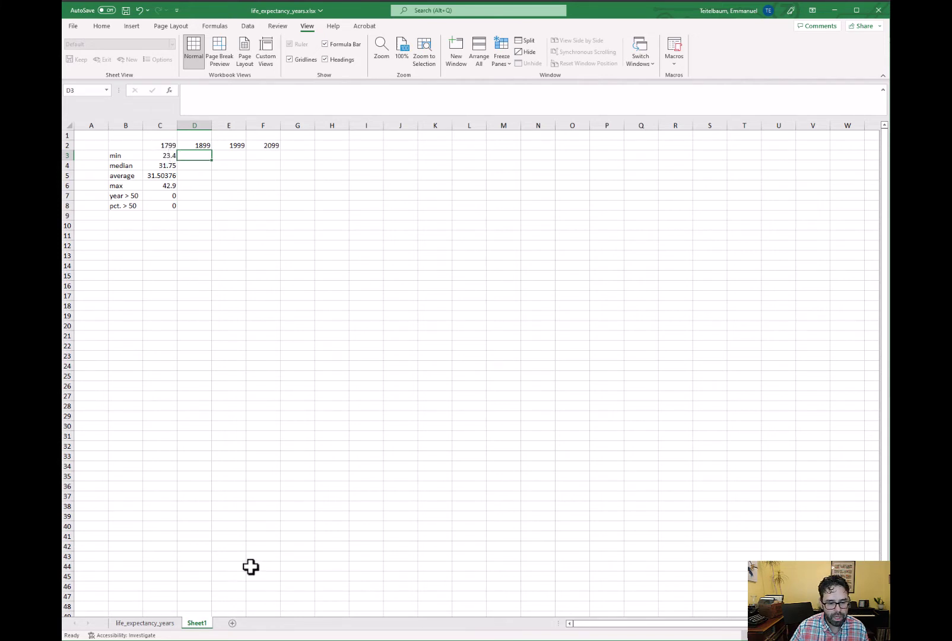
pyautogui.click(145, 623)
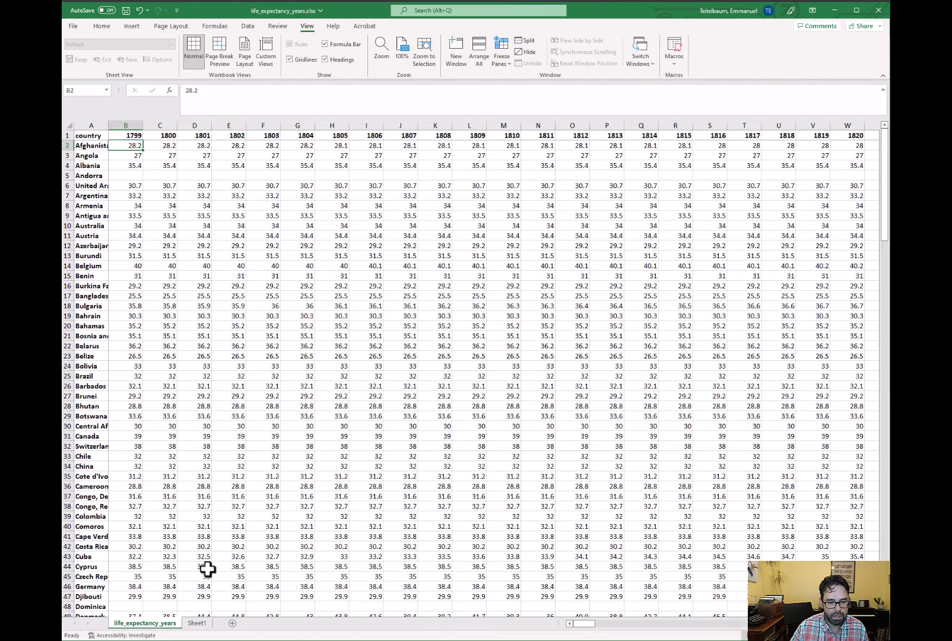
pyautogui.click(423, 165)
pyautogui.press('Up')
pyautogui.press('Up')
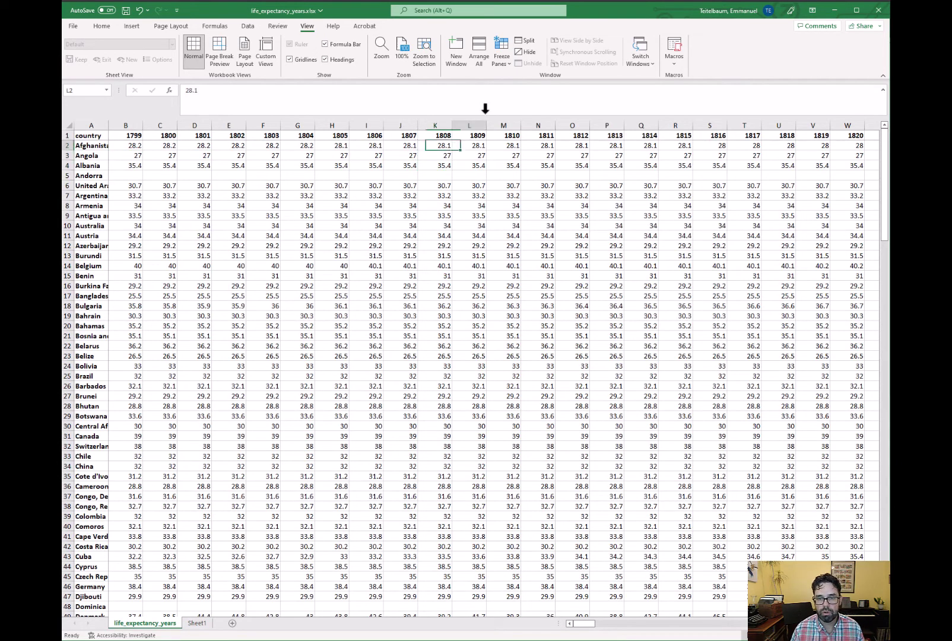
pyautogui.press('Right')
pyautogui.press('Right')
pyautogui.press('Right')
pyautogui.press('Right')
pyautogui.press('Right')
pyautogui.press('Right')
pyautogui.press('Right')
pyautogui.press('Right')
pyautogui.press('Right')
pyautogui.press('Right')
pyautogui.press('Right')
pyautogui.press('Right')
pyautogui.press('Right')
pyautogui.press('Right')
pyautogui.press('Right')
pyautogui.press('Right')
pyautogui.press('Right')
pyautogui.press('Right')
pyautogui.press('Right')
pyautogui.press('Right')
pyautogui.press('Right')
pyautogui.press('Right')
pyautogui.press('Right')
pyautogui.press('Right')
pyautogui.press('Right')
pyautogui.press('Right')
pyautogui.press('Right')
pyautogui.press('Right')
pyautogui.press('Right')
pyautogui.press('Right')
pyautogui.press('Right')
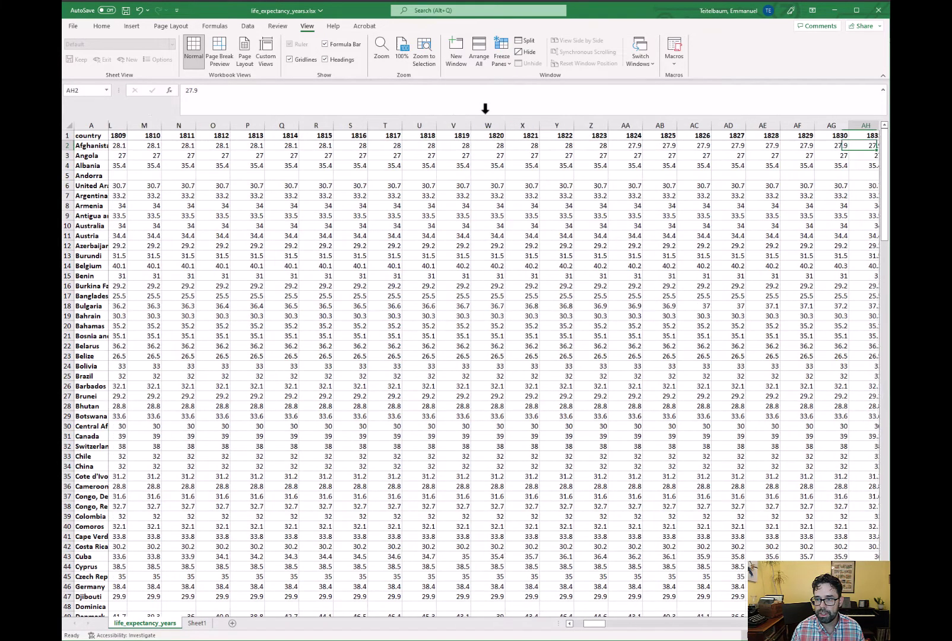
pyautogui.press('Right')
pyautogui.press('Right')
pyautogui.press('Right')
pyautogui.press('Right')
pyautogui.press('Right')
pyautogui.press('Right')
pyautogui.press('Right')
pyautogui.press('Right')
pyautogui.press('Right')
pyautogui.press('Right')
pyautogui.press('Right')
pyautogui.press('Right')
pyautogui.press('Right')
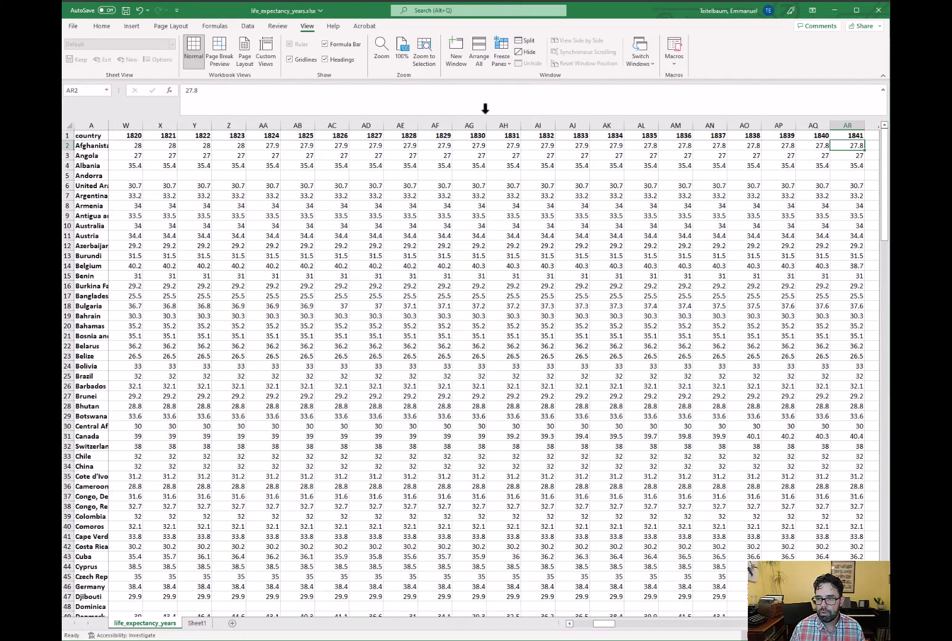
pyautogui.press('Right')
pyautogui.press('Right')
pyautogui.press('Right')
pyautogui.press('Right')
pyautogui.press('Right')
pyautogui.press('Right')
pyautogui.press('Right')
pyautogui.press('Right')
pyautogui.press('Right')
pyautogui.press('Right')
pyautogui.press('Right')
pyautogui.press('Right')
pyautogui.press('Right')
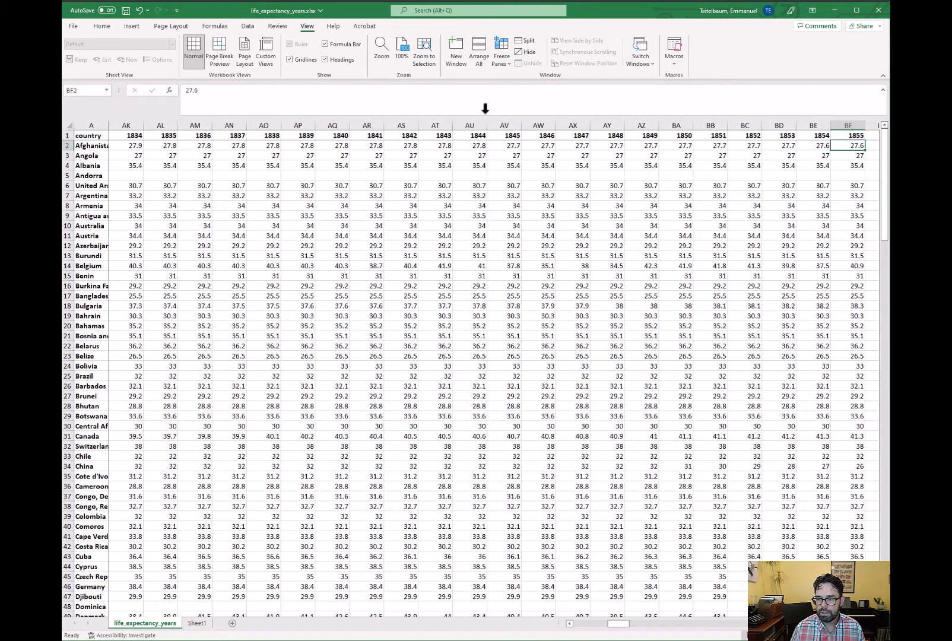
pyautogui.press('Right')
pyautogui.press('Right')
pyautogui.press('Right')
pyautogui.press('Right')
pyautogui.press('Right')
pyautogui.press('Right')
pyautogui.press('Right')
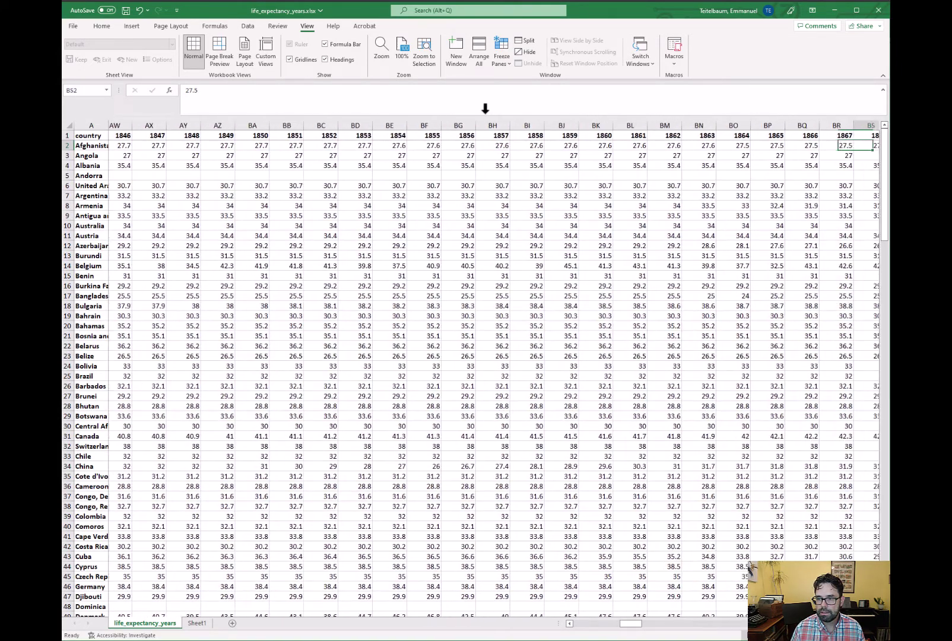
pyautogui.press('Right')
pyautogui.press('Right')
pyautogui.press('Right')
pyautogui.press('Right')
pyautogui.press('Right')
pyautogui.press('Right')
pyautogui.press('Right')
pyautogui.press('Right')
pyautogui.press('Right')
pyautogui.press('Right')
pyautogui.press('Right')
pyautogui.press('Right')
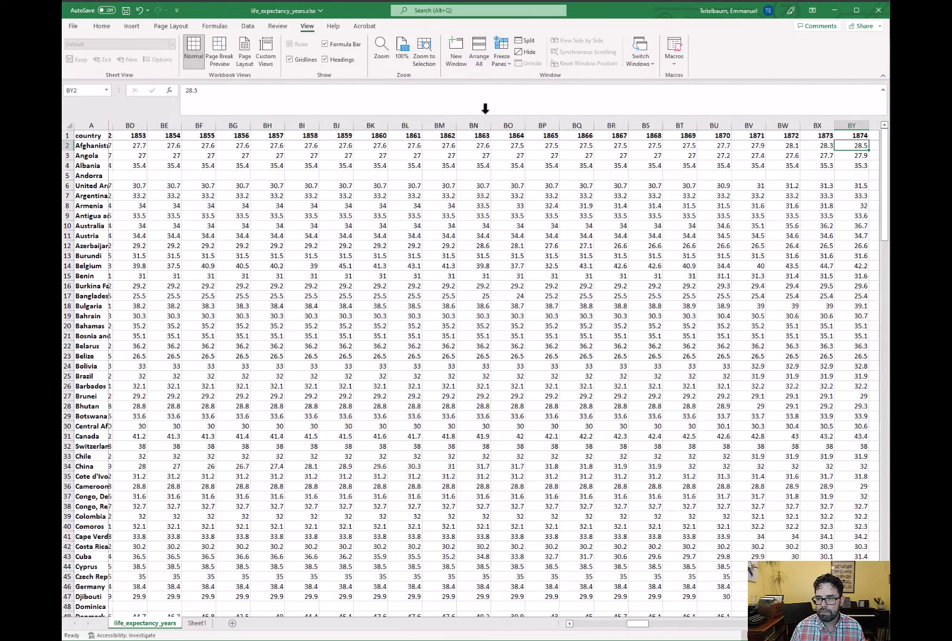
pyautogui.press('Right')
pyautogui.press('Right')
pyautogui.press('Right')
pyautogui.press('Right')
pyautogui.press('Right')
pyautogui.press('Right')
pyautogui.press('Right')
pyautogui.press('Right')
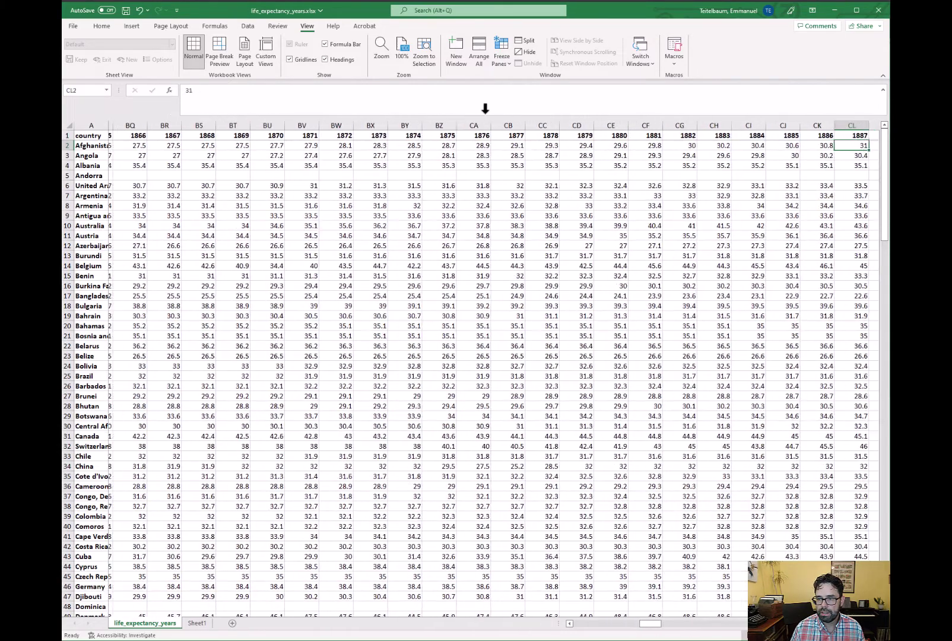
pyautogui.press('Right')
pyautogui.press('Right')
pyautogui.press('Right')
pyautogui.press('Right')
pyautogui.press('Right')
pyautogui.press('Right')
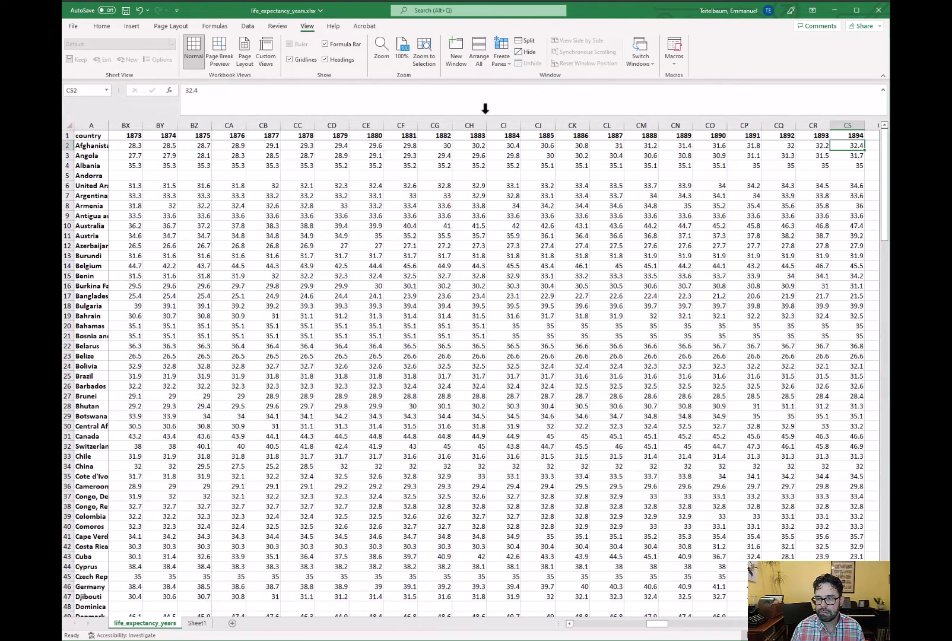
pyautogui.press('Right')
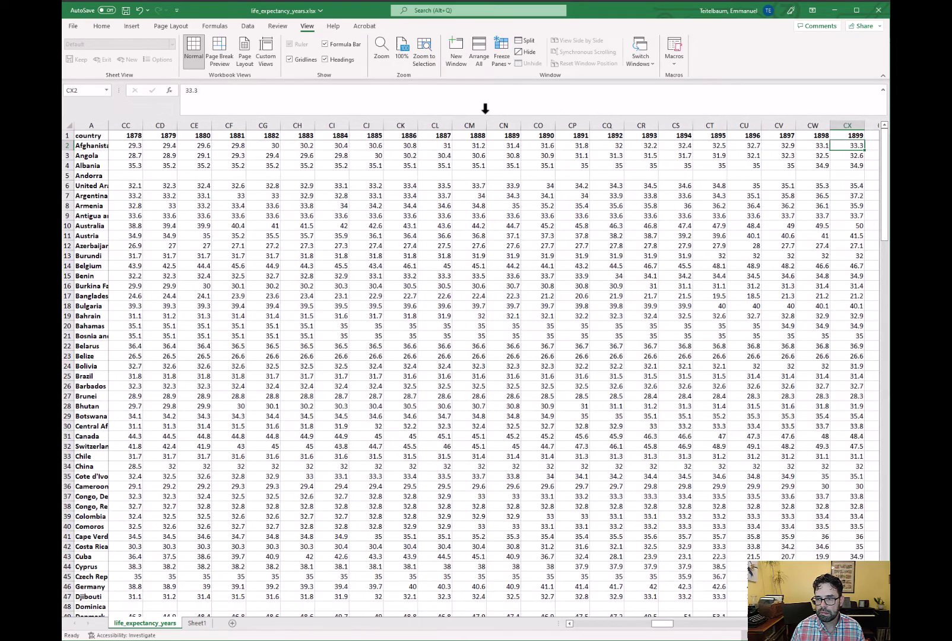
pyautogui.press('Right')
pyautogui.press('Right')
pyautogui.press('Left')
pyautogui.press('Left')
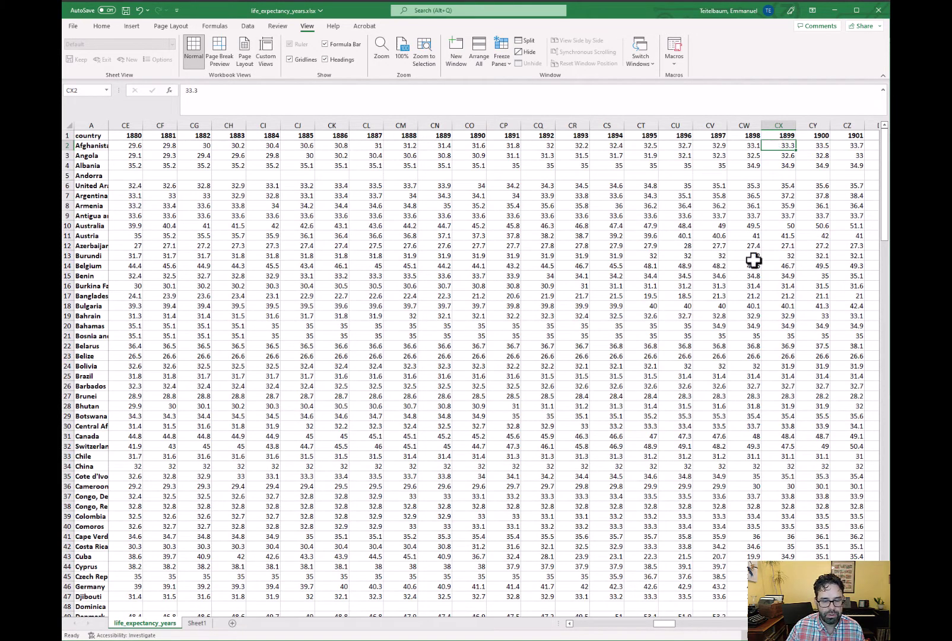
# - Return to the summary table sheet and rename it Analysis
pyautogui.click(198, 623)
pyautogui.rightClick(199, 624)
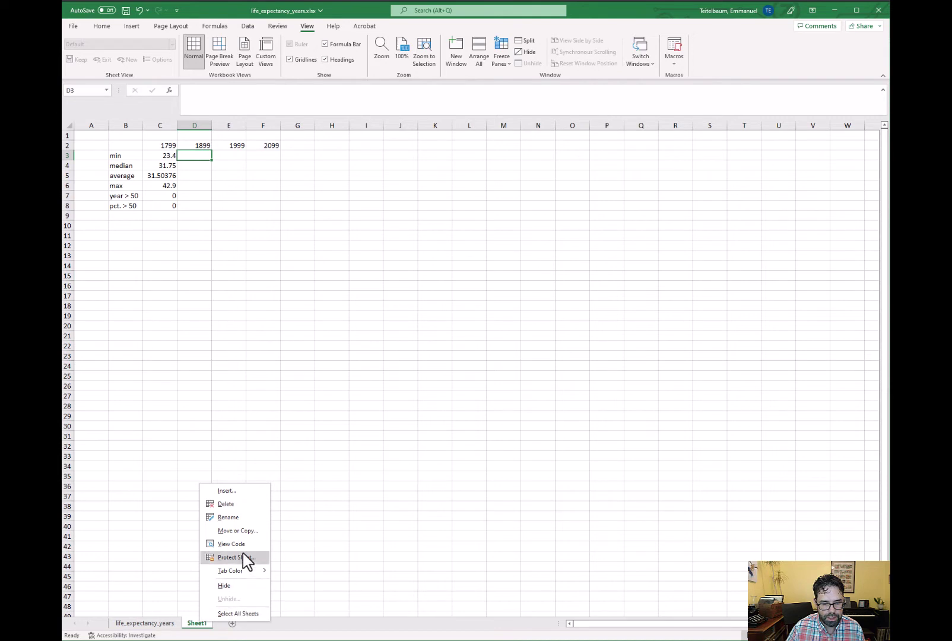
pyautogui.click(242, 518)
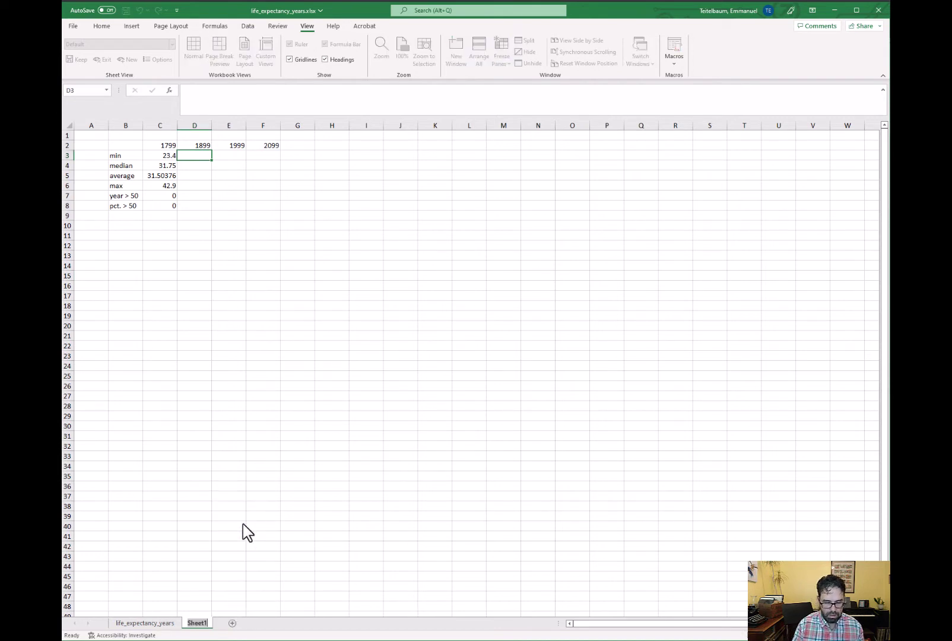
pyautogui.write('Analysis')
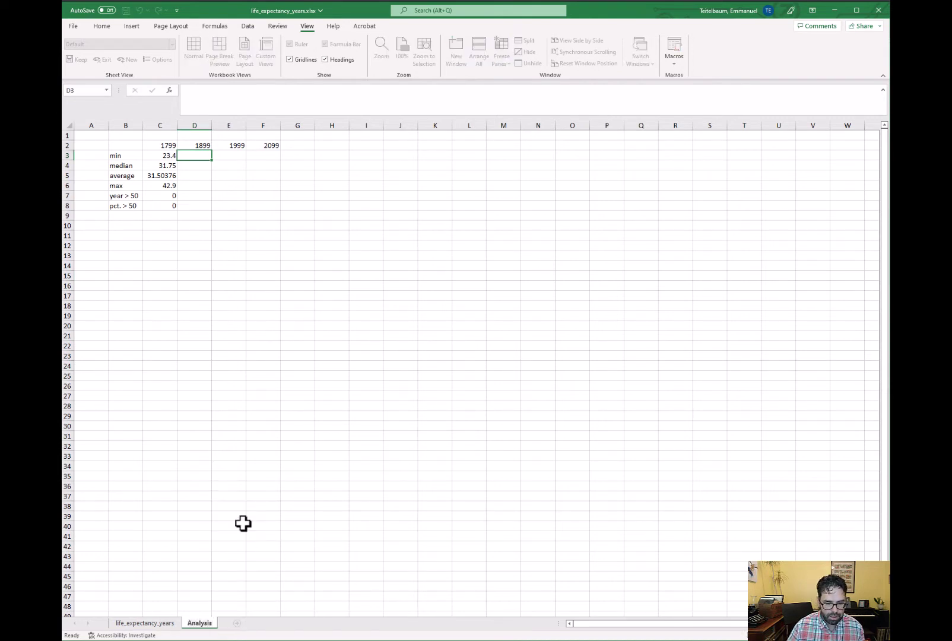
pyautogui.click(242, 517)
# - Copy the MIN formula from C3 into D3 in the 1899 column
pyautogui.click(191, 197)
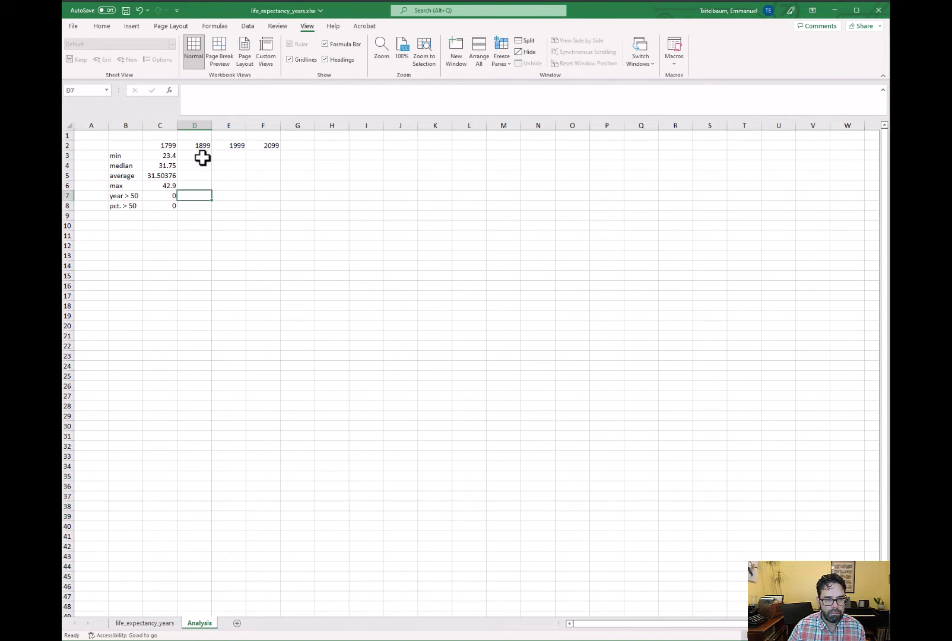
pyautogui.click(202, 157)
pyautogui.press('Left')
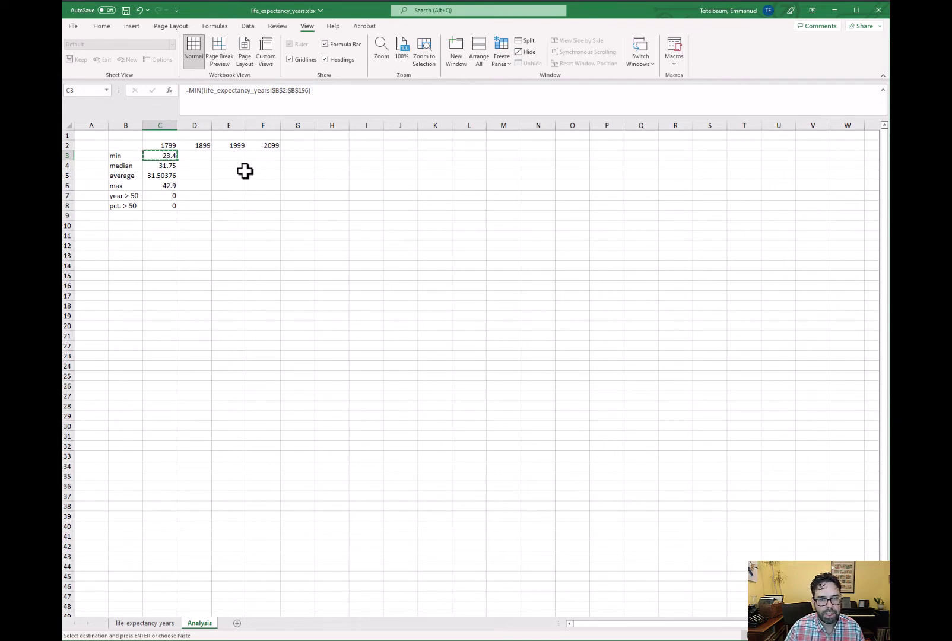
pyautogui.press('Right')
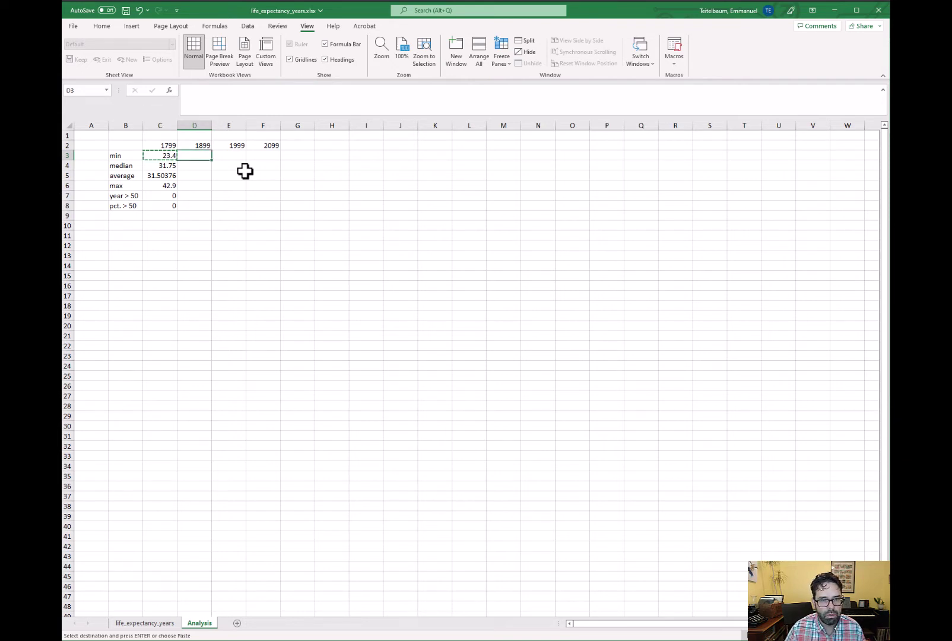
pyautogui.write('=MIN(life_expectancy_years!$B$2:$B$196)')
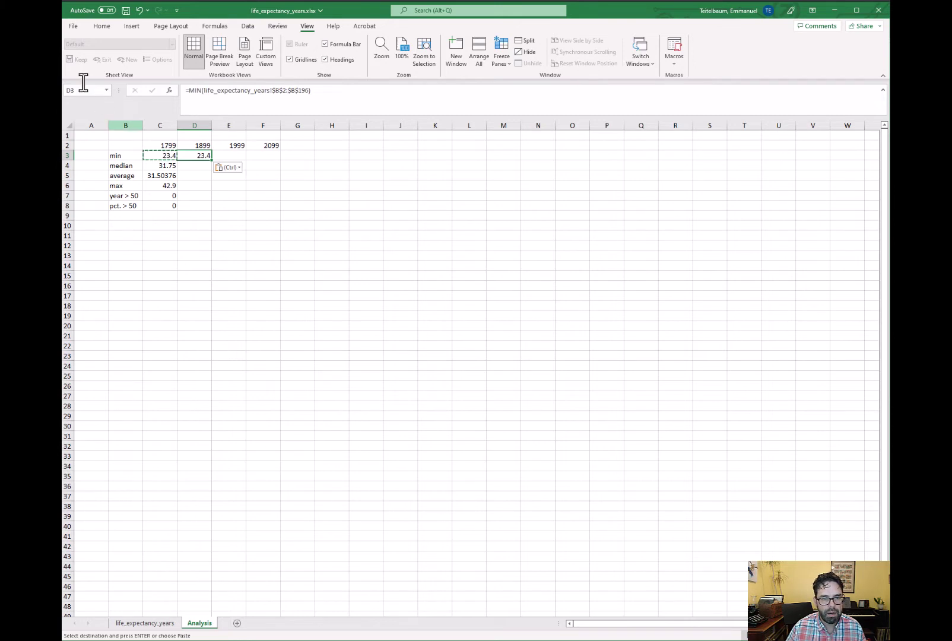
# - Change the MIN formula's range in D3 to $CX$2:$CX$196 of the life_expectancy_years sheet
pyautogui.click(286, 98)
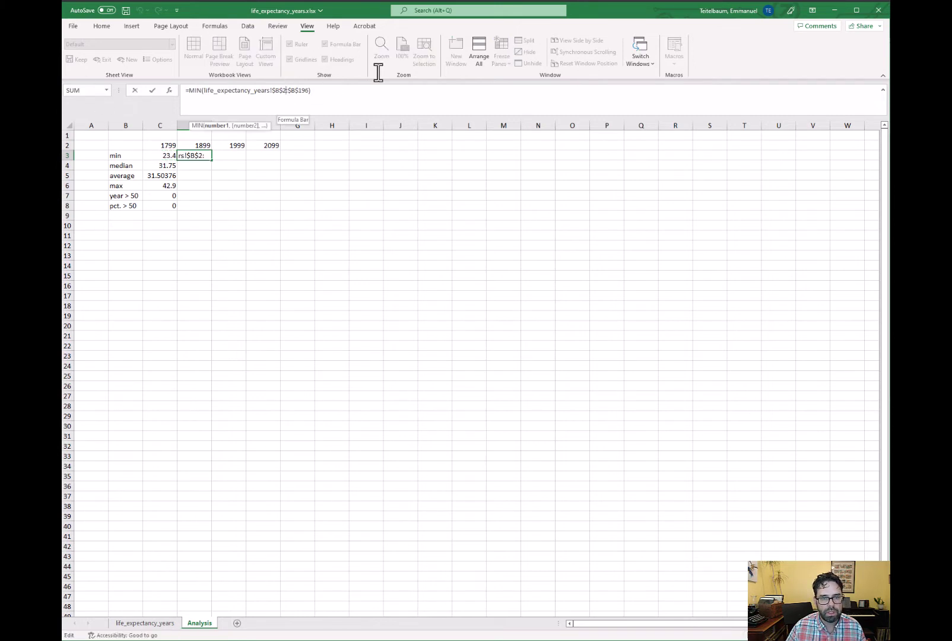
pyautogui.press('Delete')
pyautogui.write('CX')
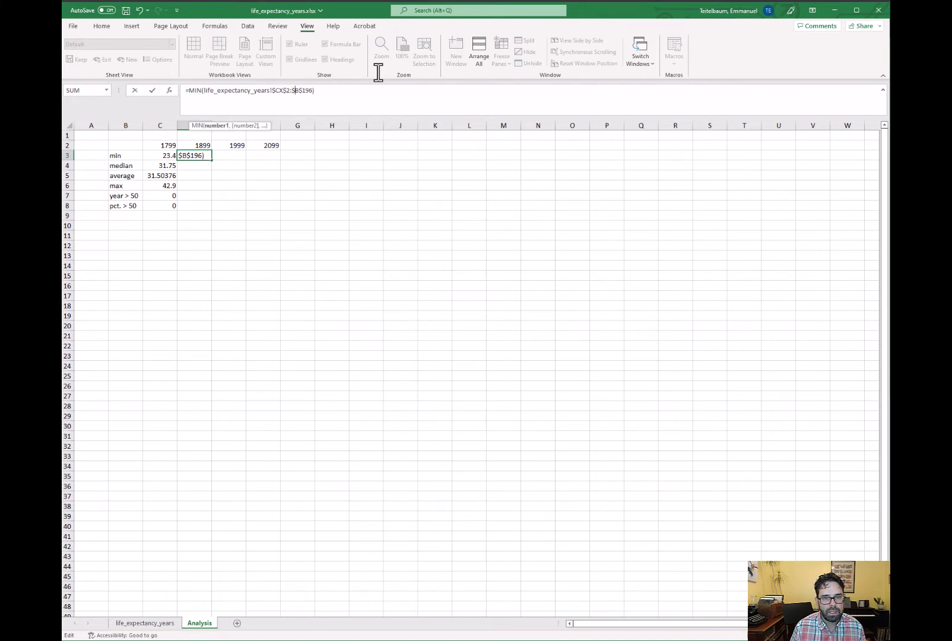
pyautogui.press('Right')
pyautogui.press('Delete')
pyautogui.write('CX')
pyautogui.press('Return')
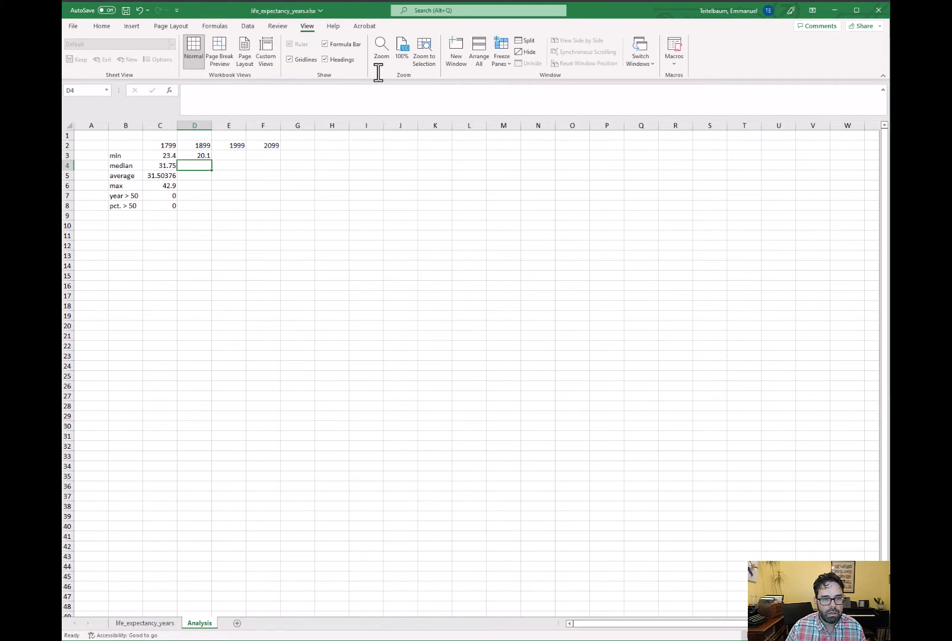
# - Clear D3 and copy all the 1799 column formulas from C3:C8 into D3:D8 under 1899
pyautogui.press('Up')
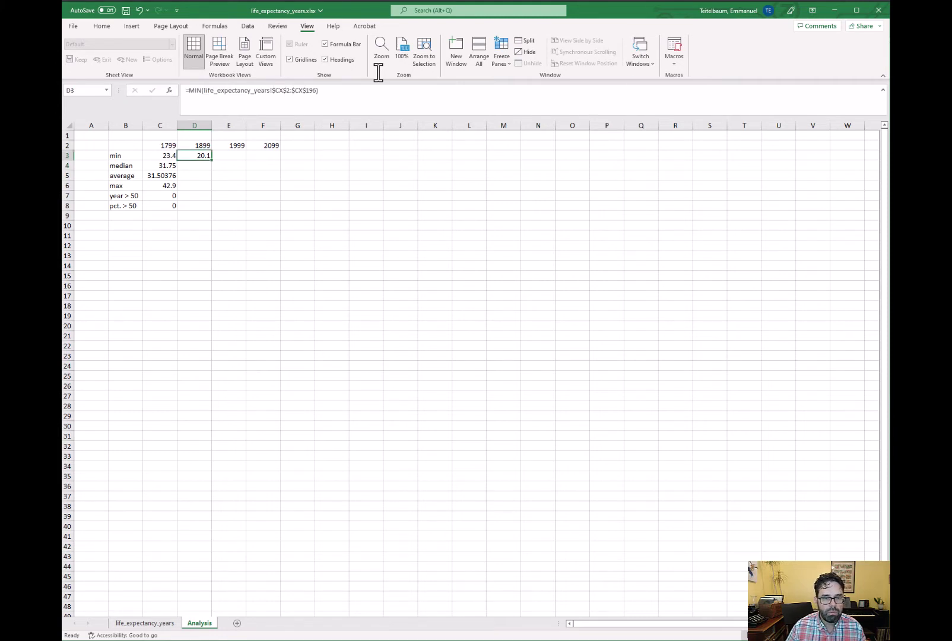
pyautogui.press('Left')
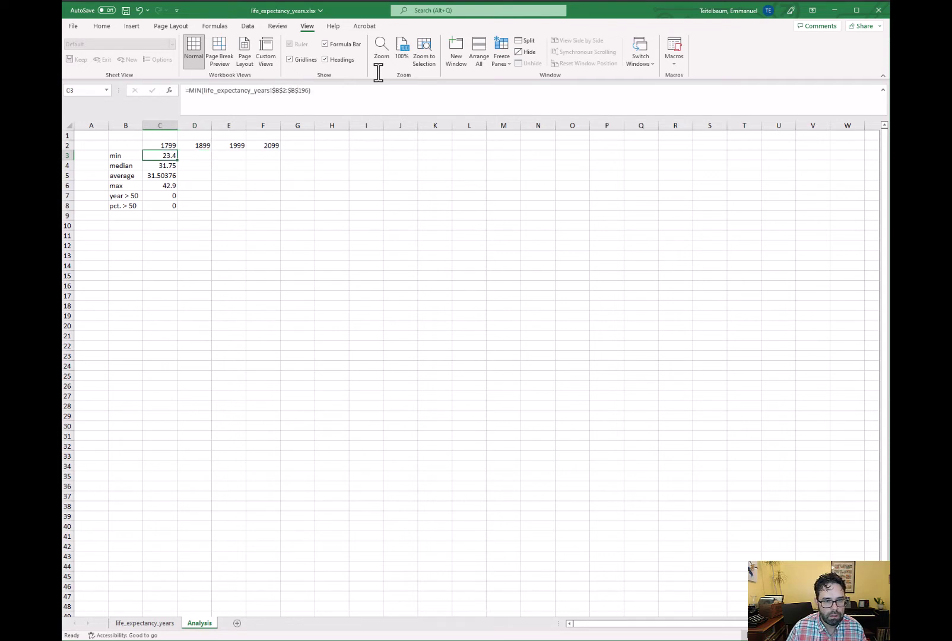
pyautogui.hotkey('shift', 'Down')
pyautogui.hotkey('shift', 'Down')
pyautogui.hotkey('shift', 'Down')
pyautogui.hotkey('shift', 'Down')
pyautogui.hotkey('shift', 'Down')
pyautogui.hotkey('ctrl', 'c')
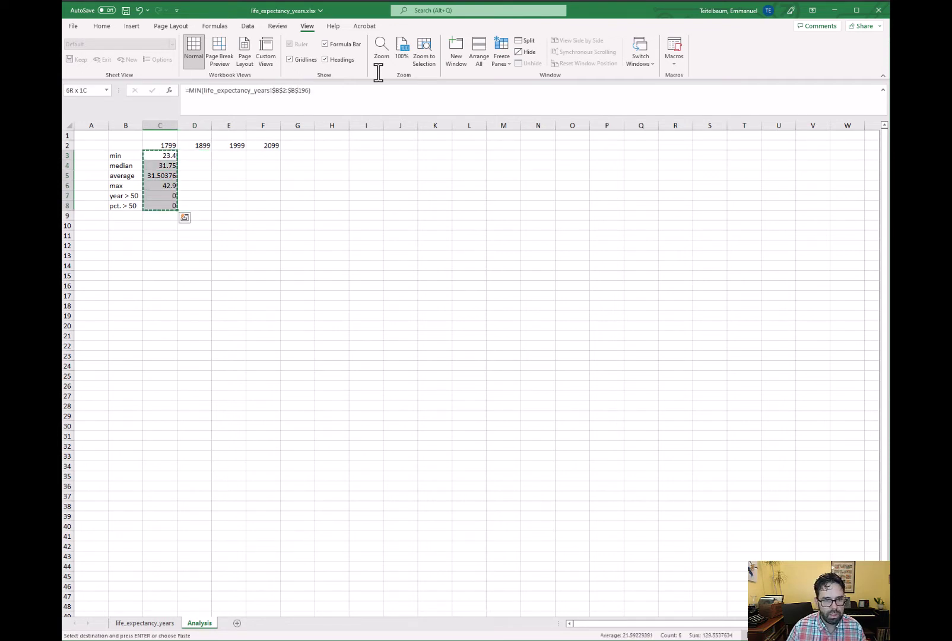
pyautogui.press('Right')
pyautogui.hotkey('ctrl', 'v')
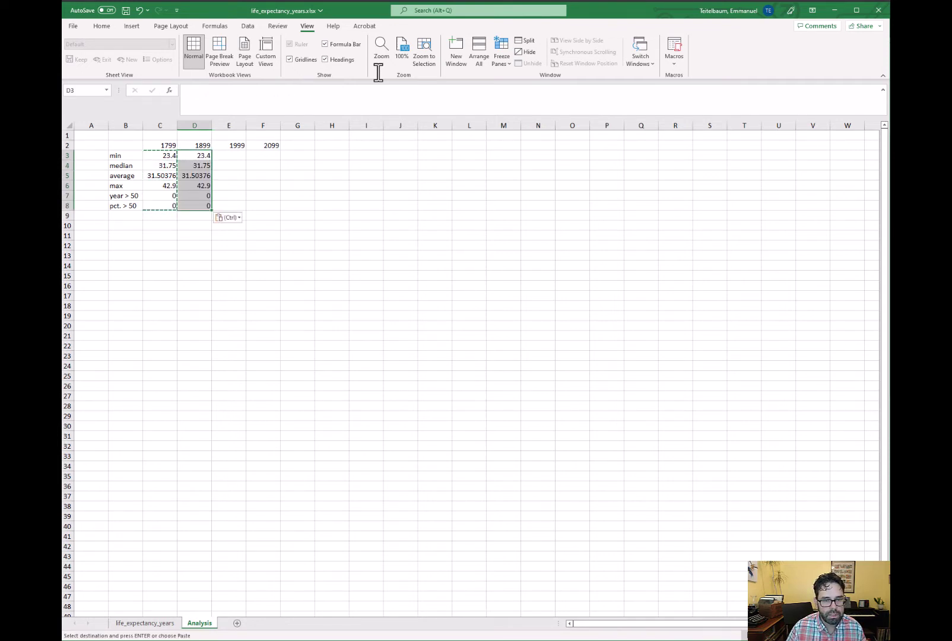
pyautogui.press('Up')
pyautogui.press('Down')
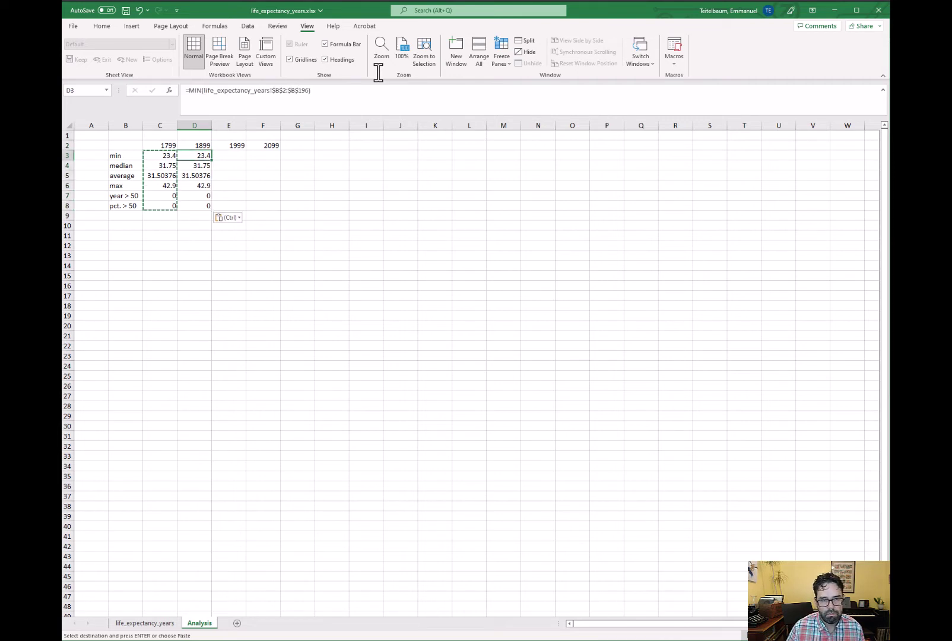
pyautogui.hotkey('shift', 'Down')
pyautogui.hotkey('shift', 'Down')
pyautogui.hotkey('shift', 'Down')
pyautogui.hotkey('shift', 'Down')
pyautogui.hotkey('shift', 'Down')
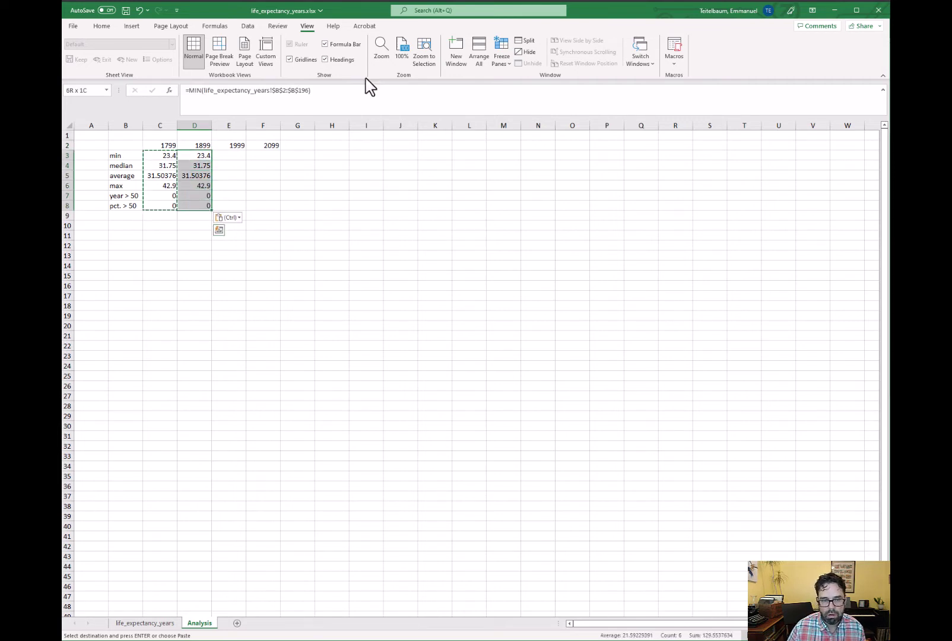
pyautogui.click(273, 224)
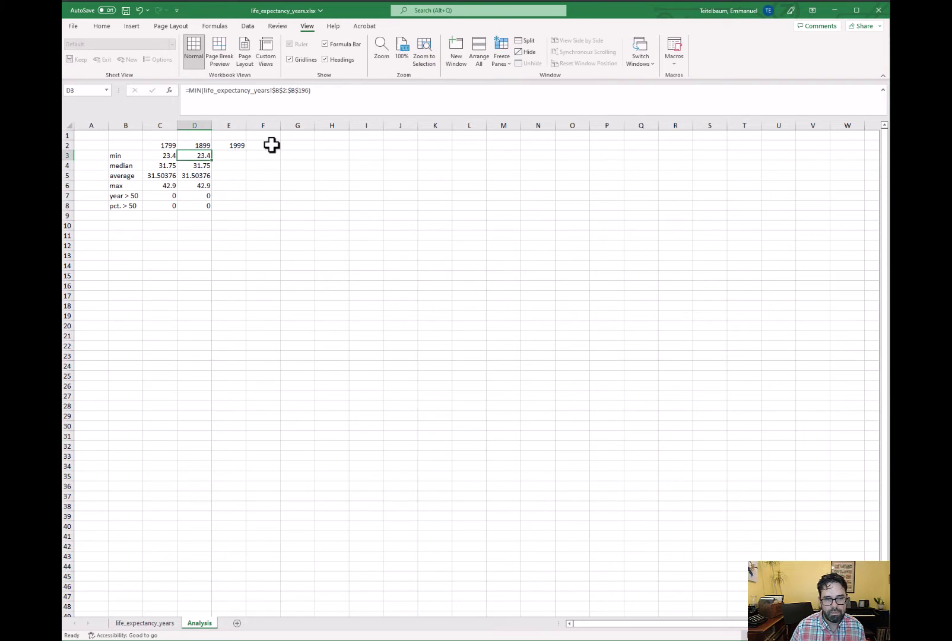
pyautogui.hotkey('shift', 'Down')
pyautogui.hotkey('shift', 'Down')
pyautogui.hotkey('shift', 'Down')
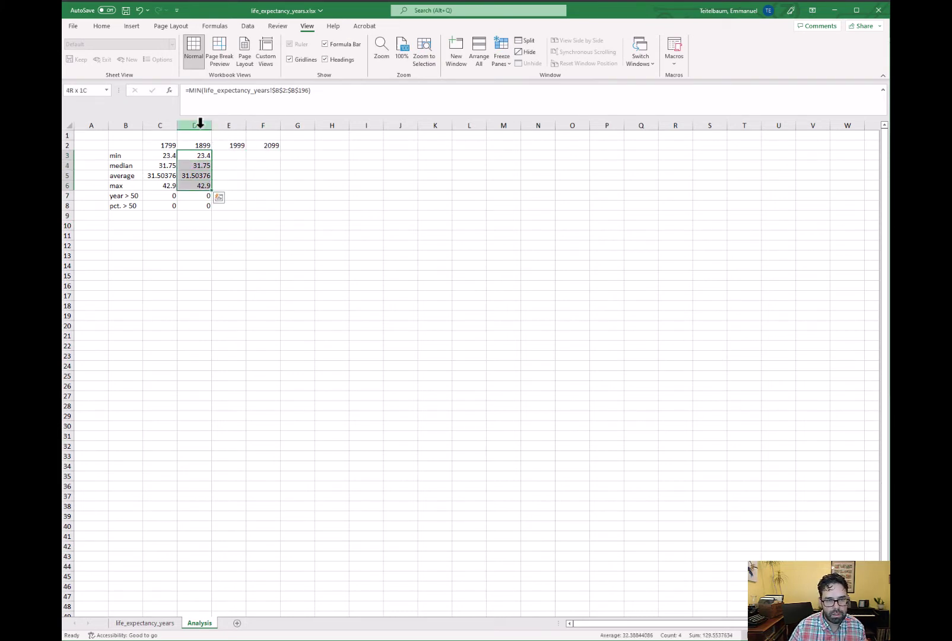
# - Replace every B with CX in the formulas of column D using Find and Replace
pyautogui.click(198, 125)
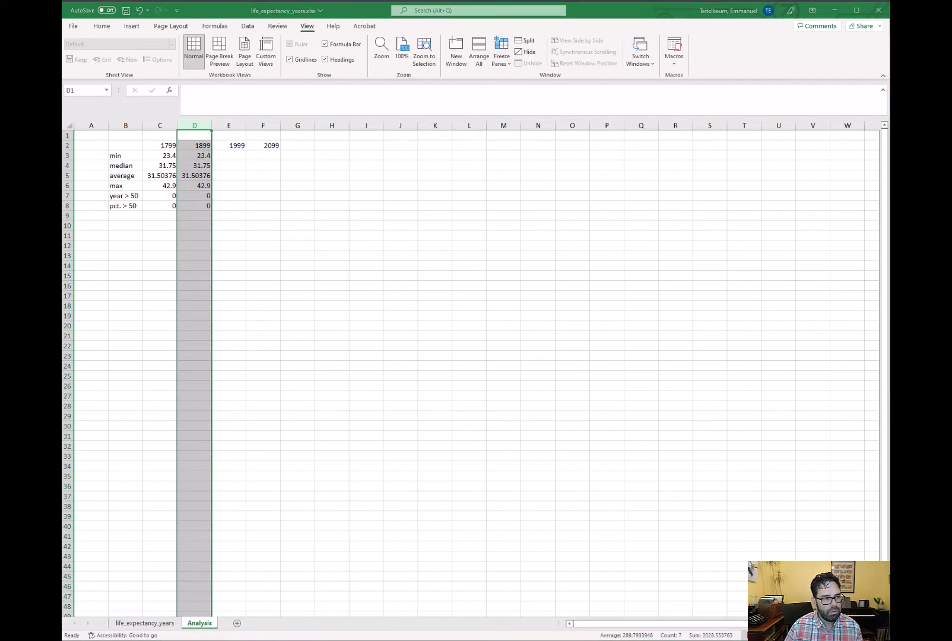
pyautogui.hotkey('ctrl', 'f')
pyautogui.moveTo(308, 85); pyautogui.dragTo(395, 179)
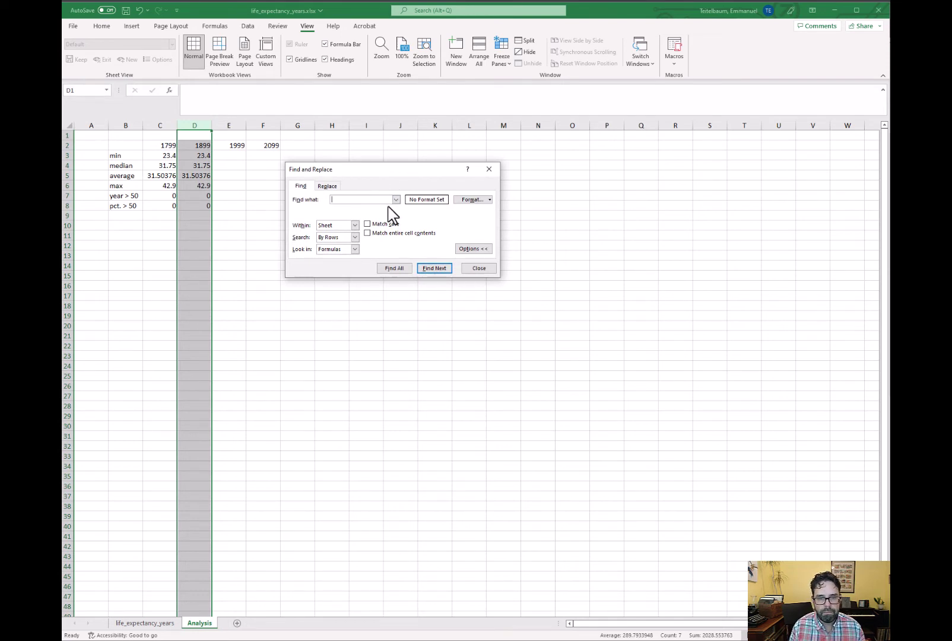
pyautogui.click(327, 186)
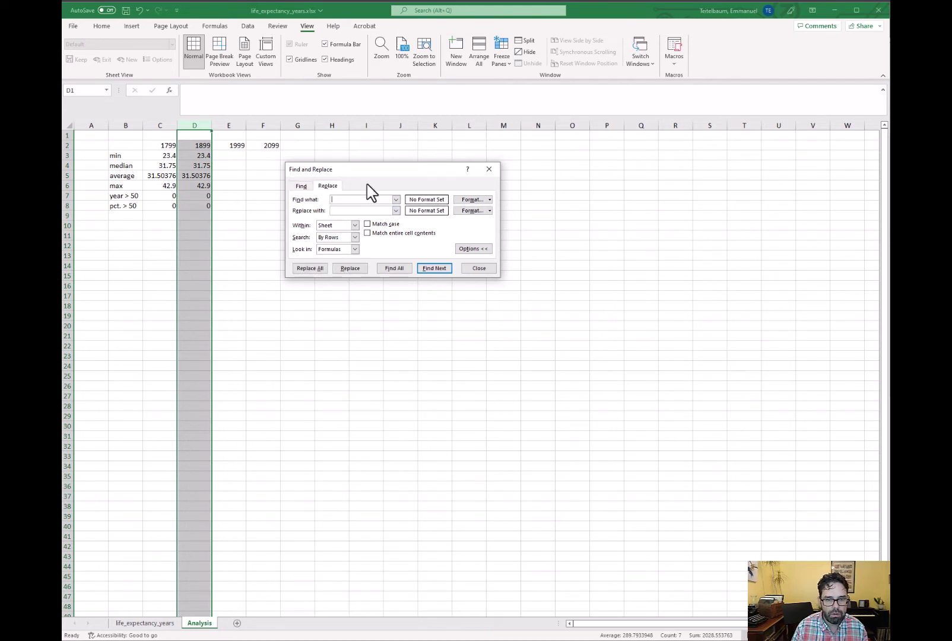
pyautogui.write('8')
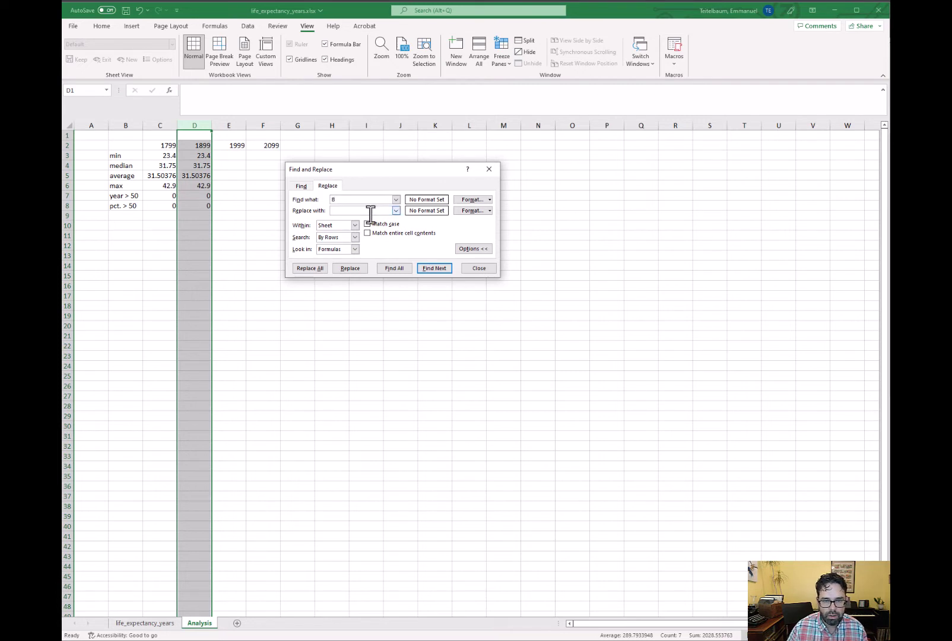
pyautogui.click(364, 210)
pyautogui.write('C')
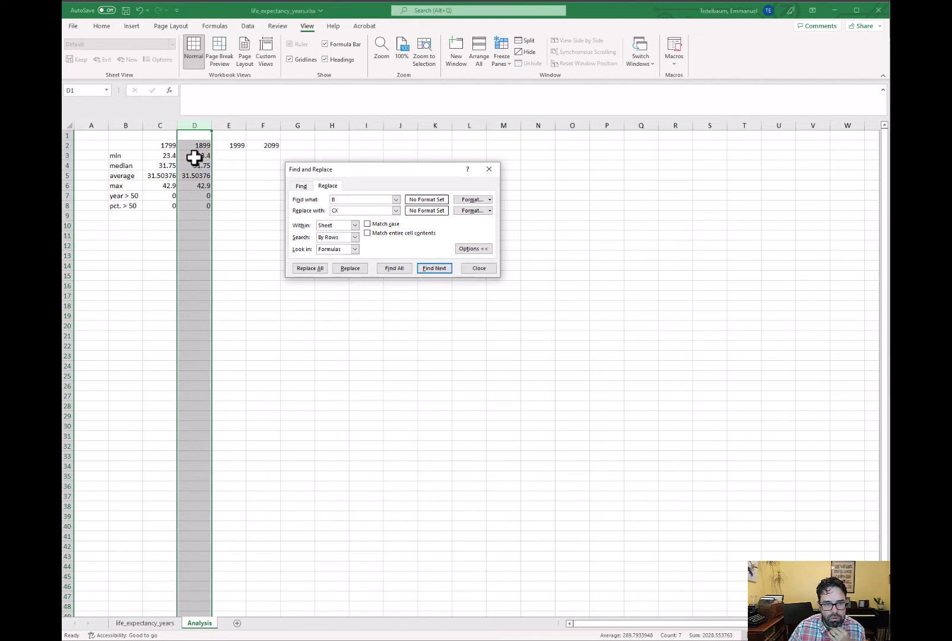
pyautogui.write('X')
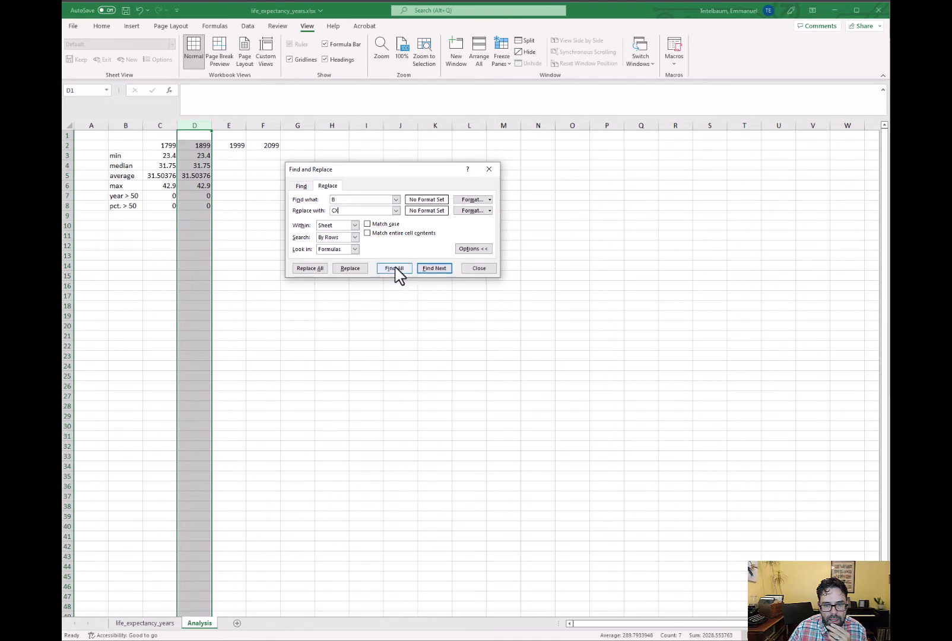
pyautogui.click(311, 272)
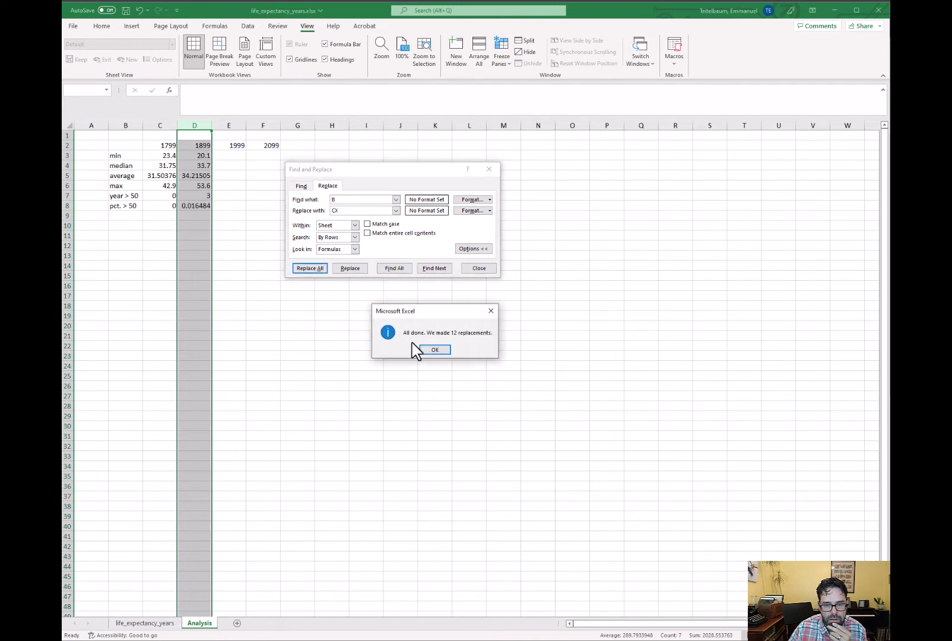
pyautogui.click(434, 350)
pyautogui.click(478, 269)
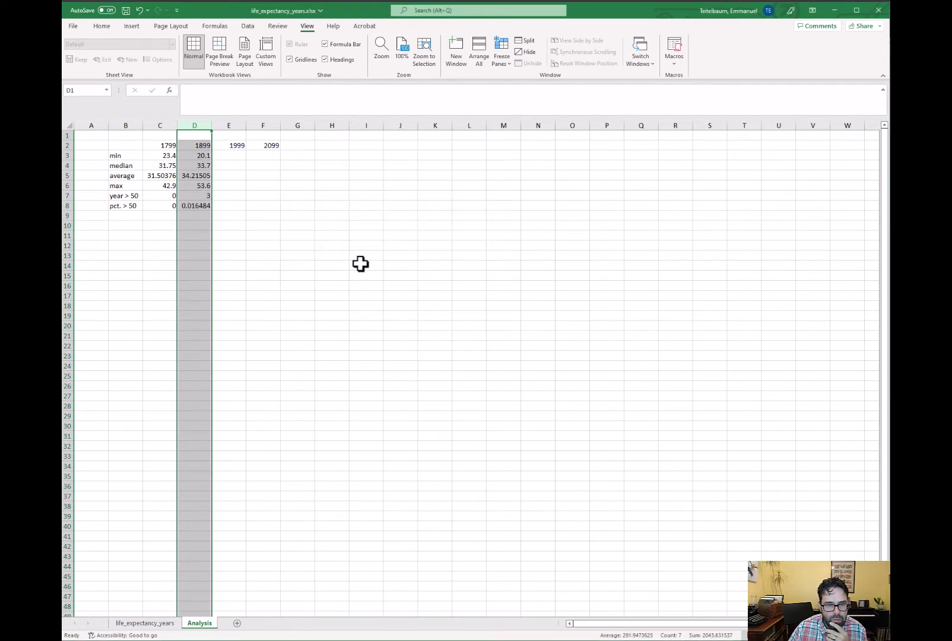
# - Check the column references in the 1899 min, median, average and max formulas
pyautogui.click(205, 185)
pyautogui.press('Up')
pyautogui.press('Up')
pyautogui.press('Up')
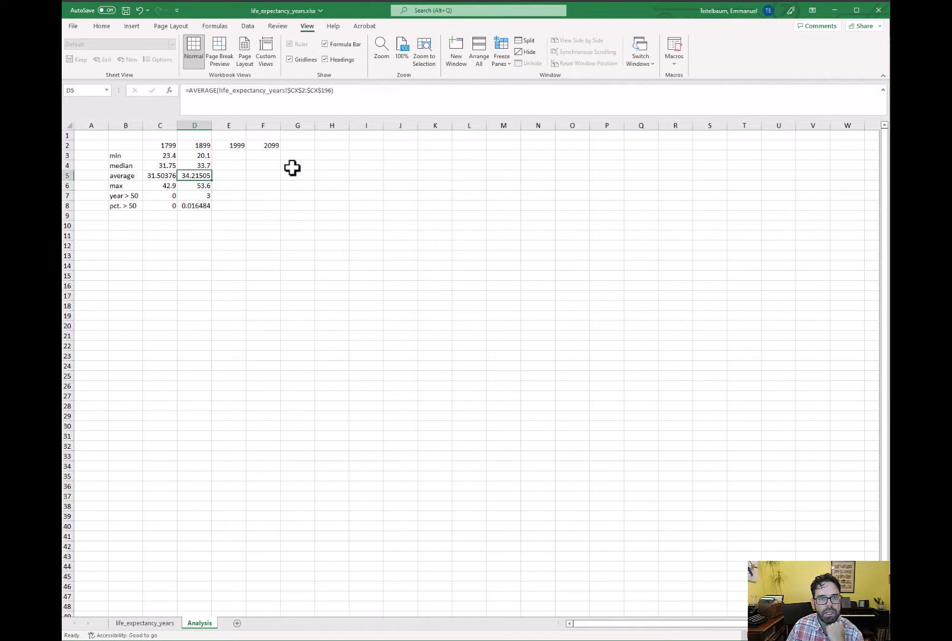
pyautogui.press('Down')
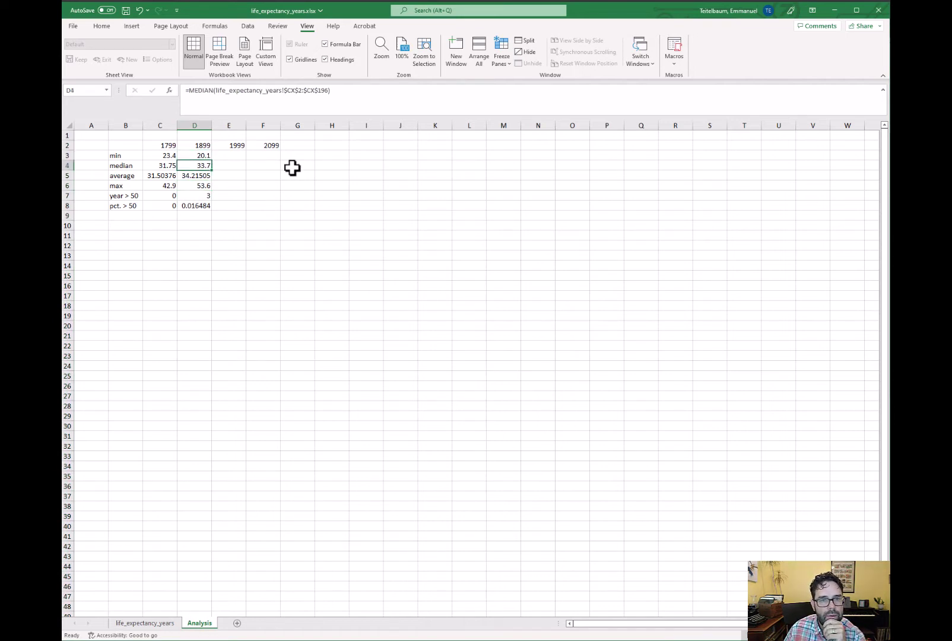
pyautogui.press('Down')
pyautogui.press('Down')
pyautogui.press('Down')
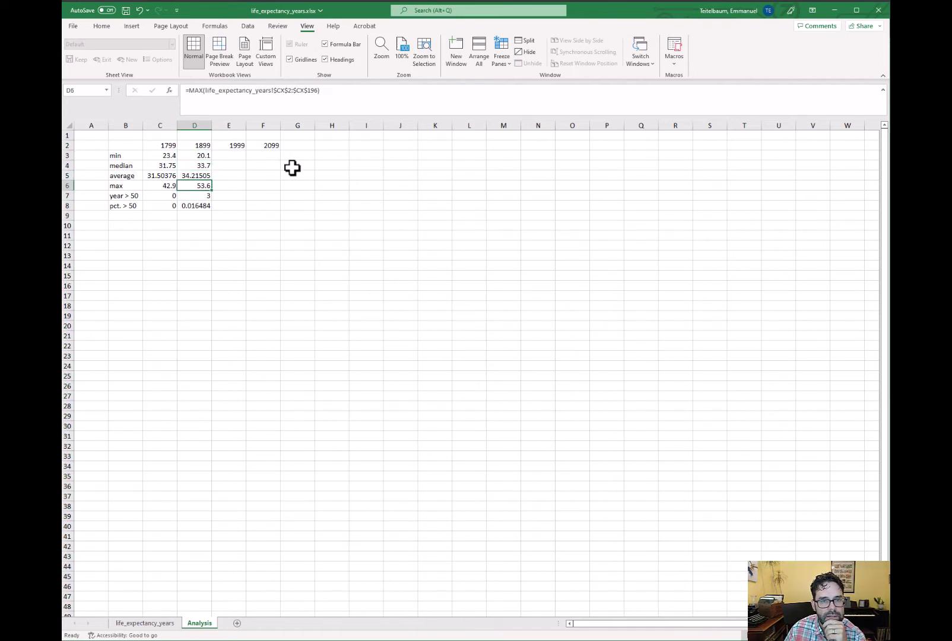
# - Review the 1899 year > 50 and pct. > 50 formulas, comparing the percentage formula with its 1799 counterpart
pyautogui.press('Down')
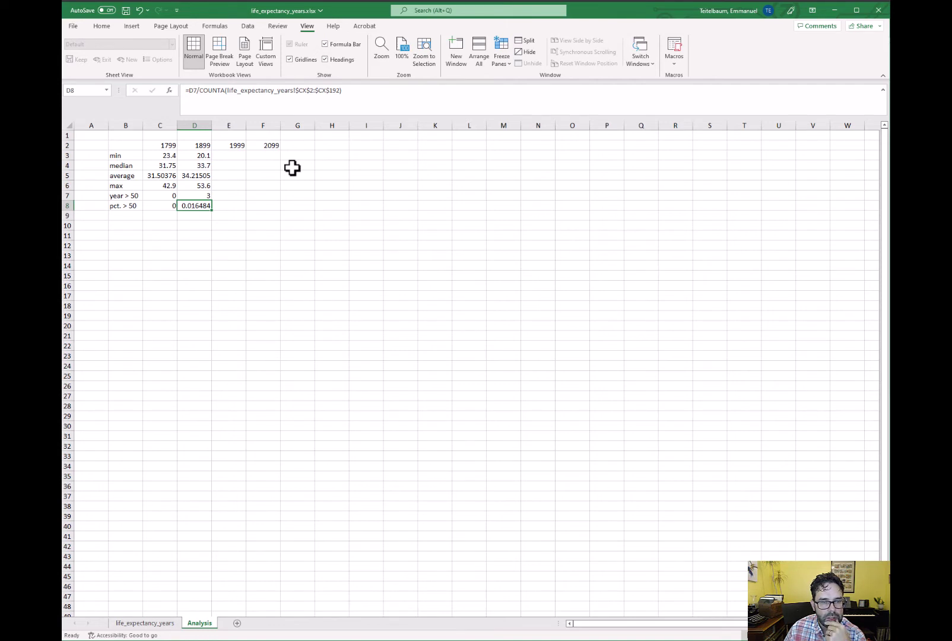
pyautogui.press('Up')
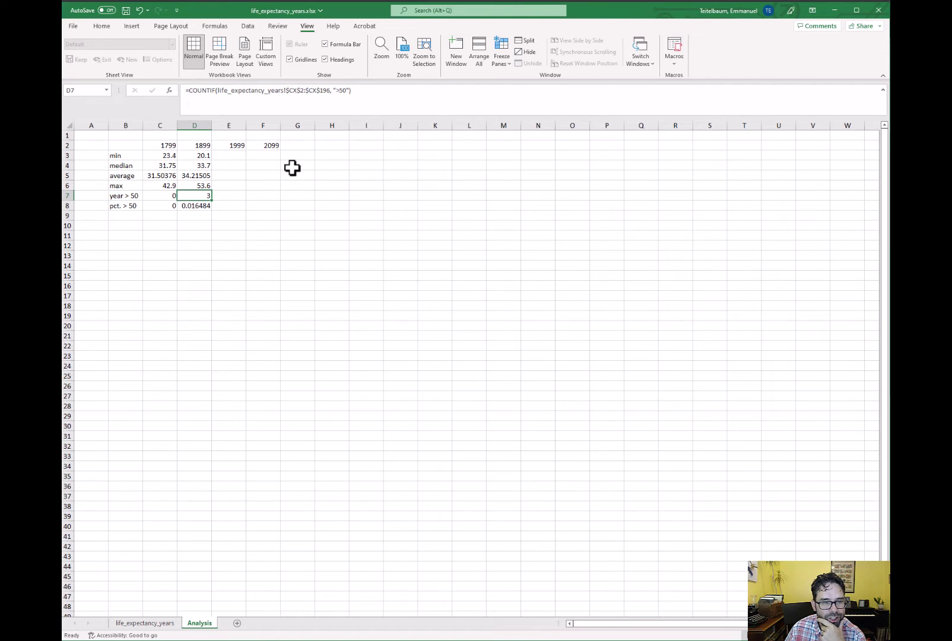
pyautogui.press('Down')
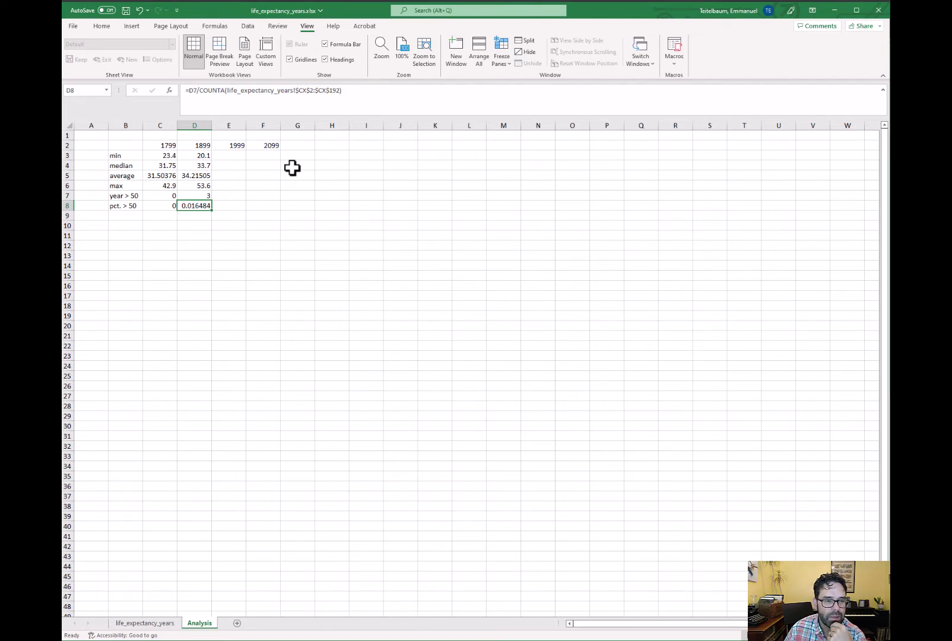
pyautogui.press('Left')
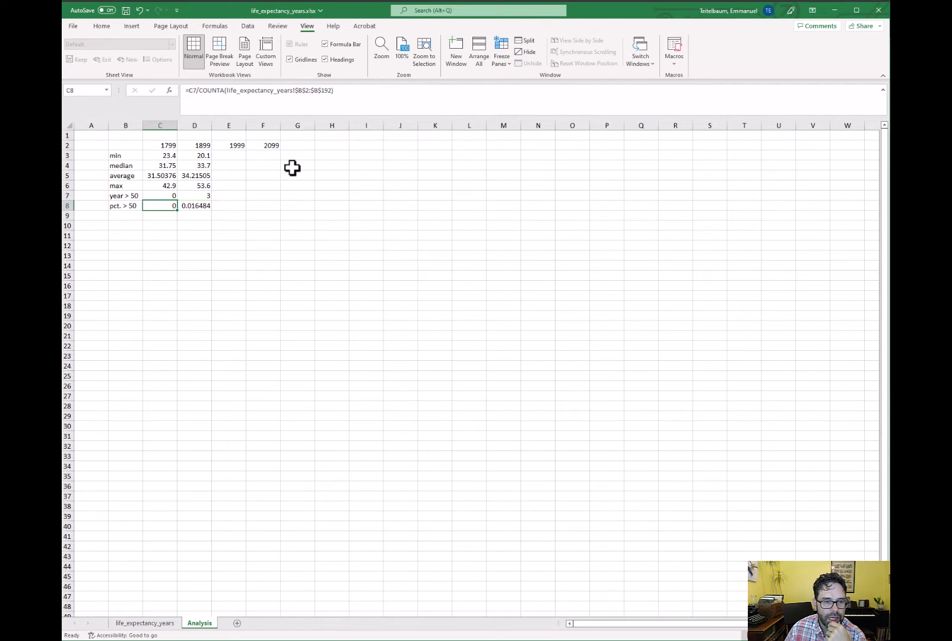
pyautogui.press('Right')
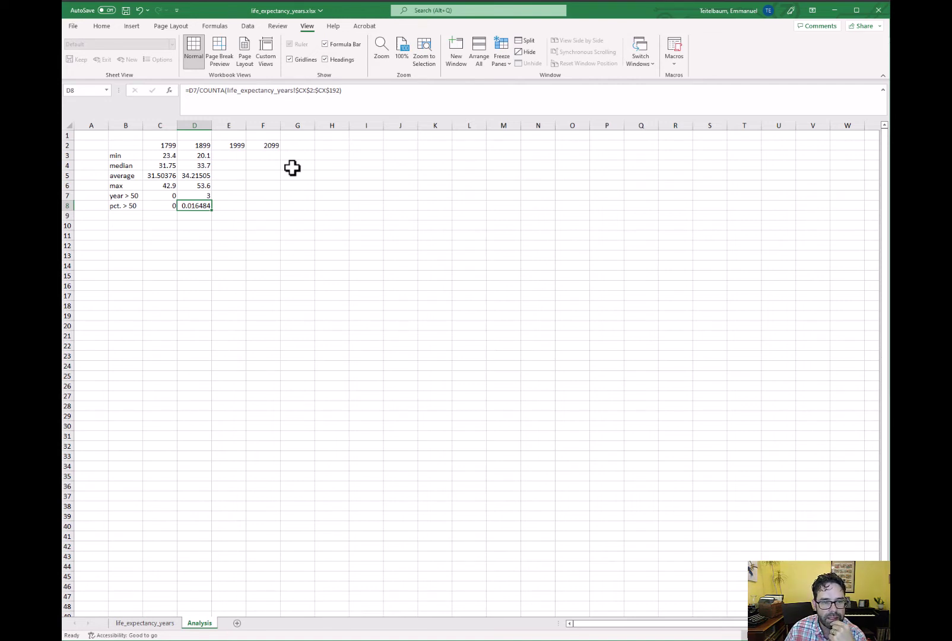
pyautogui.click(200, 175)
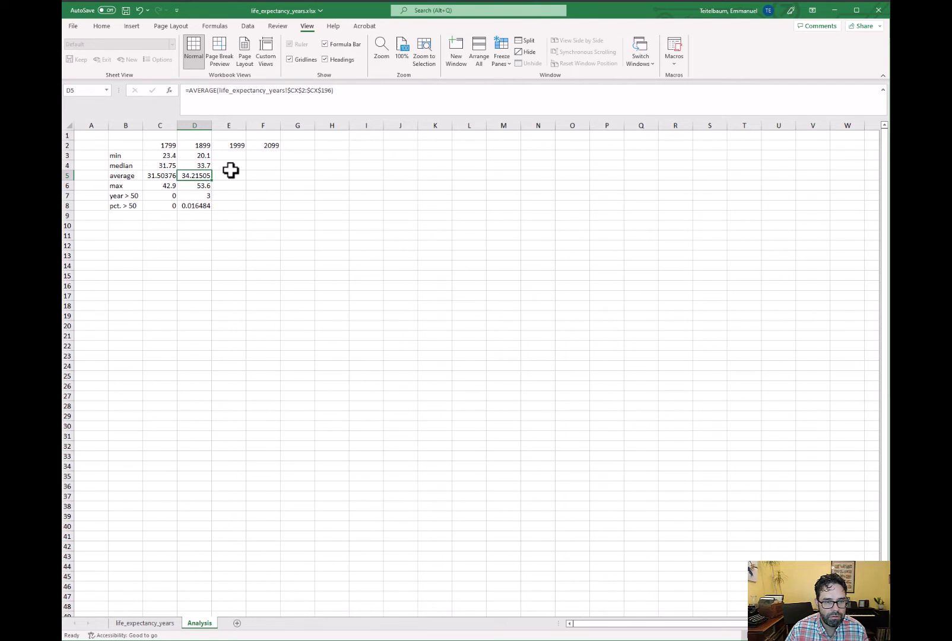
pyautogui.press('Up')
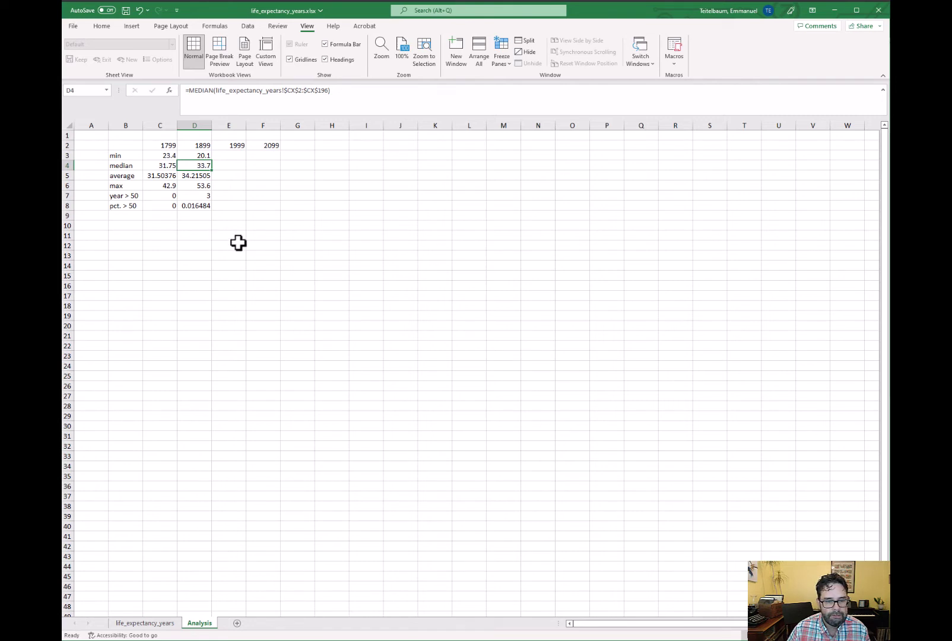
# - Look up which column of the life_expectancy_years sheet holds the 1999 data
pyautogui.click(159, 623)
pyautogui.click(546, 162)
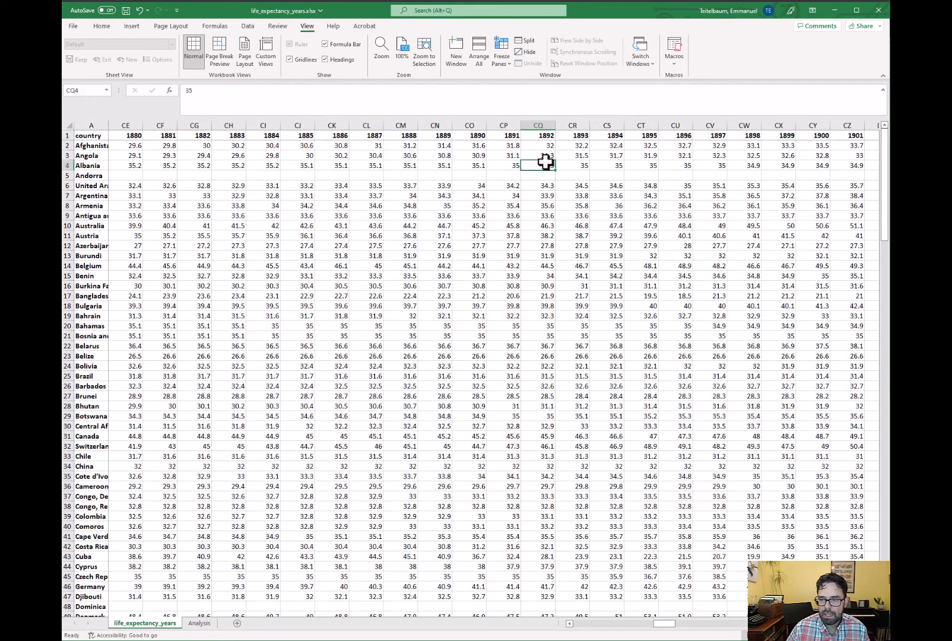
pyautogui.press('Up')
pyautogui.press('Up')
pyautogui.press('Right')
pyautogui.press('Right')
pyautogui.press('Right')
pyautogui.press('Right')
pyautogui.press('Right')
pyautogui.press('Right')
pyautogui.press('Right')
pyautogui.press('Right')
pyautogui.press('Right')
pyautogui.press('Right')
pyautogui.press('Right')
pyautogui.press('Right')
pyautogui.press('Right')
pyautogui.press('Right')
pyautogui.press('Right')
pyautogui.press('Right')
pyautogui.press('Right')
pyautogui.press('Right')
pyautogui.press('Right')
pyautogui.press('Right')
pyautogui.press('Right')
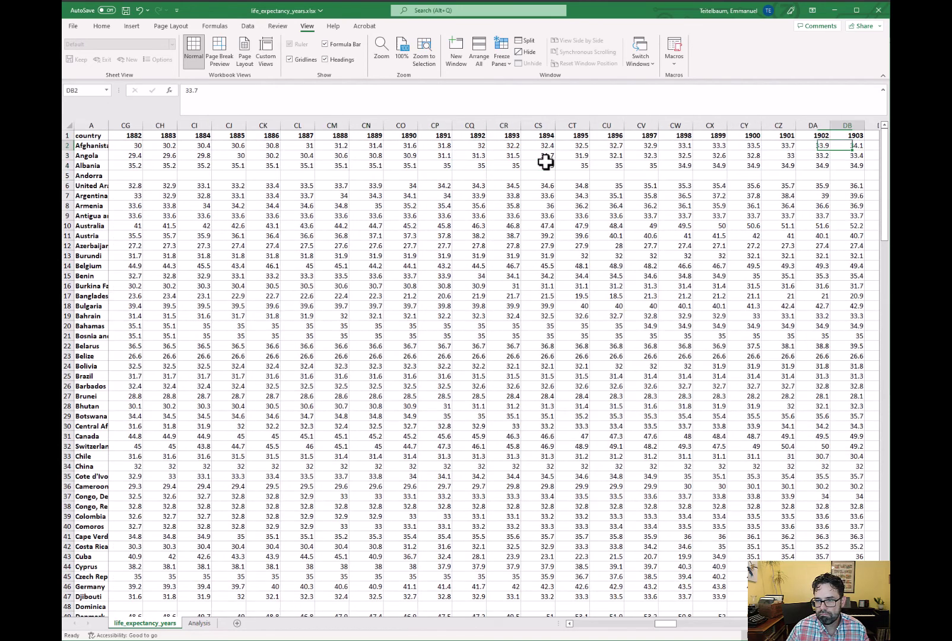
pyautogui.press('Right')
pyautogui.press('Right')
pyautogui.press('Right')
pyautogui.press('Right')
pyautogui.press('Right')
pyautogui.press('Right')
pyautogui.press('Right')
pyautogui.press('Right')
pyautogui.press('Right')
pyautogui.press('Right')
pyautogui.press('Right')
pyautogui.press('Right')
pyautogui.press('Right')
pyautogui.press('Right')
pyautogui.press('Right')
pyautogui.press('Right')
pyautogui.press('Right')
pyautogui.press('Right')
pyautogui.press('Right')
pyautogui.press('Right')
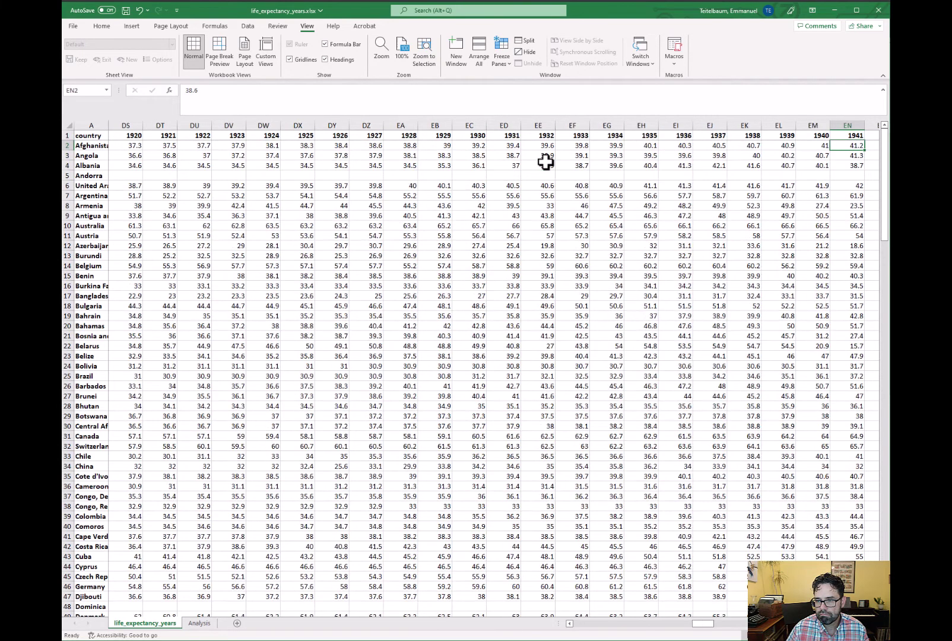
pyautogui.press('Right')
pyautogui.press('Right')
pyautogui.press('Right')
pyautogui.press('Right')
pyautogui.press('Right')
pyautogui.press('Right')
pyautogui.press('Right')
pyautogui.press('Right')
pyautogui.press('Right')
pyautogui.press('Right')
pyautogui.press('Right')
pyautogui.press('Right')
pyautogui.press('Right')
pyautogui.press('Right')
pyautogui.press('Right')
pyautogui.press('Right')
pyautogui.press('Right')
pyautogui.press('Right')
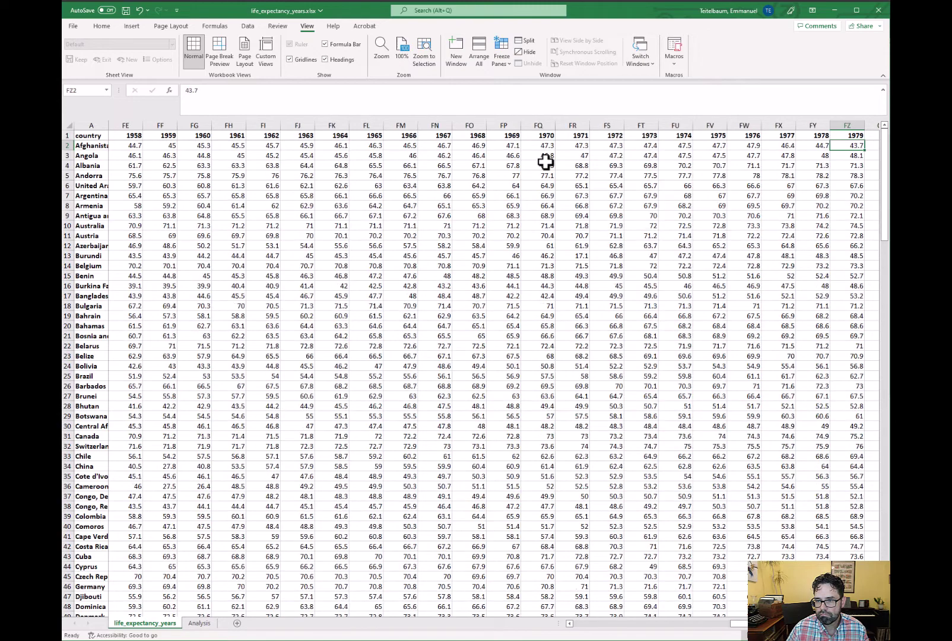
pyautogui.press('Right')
pyautogui.press('Right')
pyautogui.press('Right')
pyautogui.press('Right')
pyautogui.press('Right')
pyautogui.press('Right')
pyautogui.press('Right')
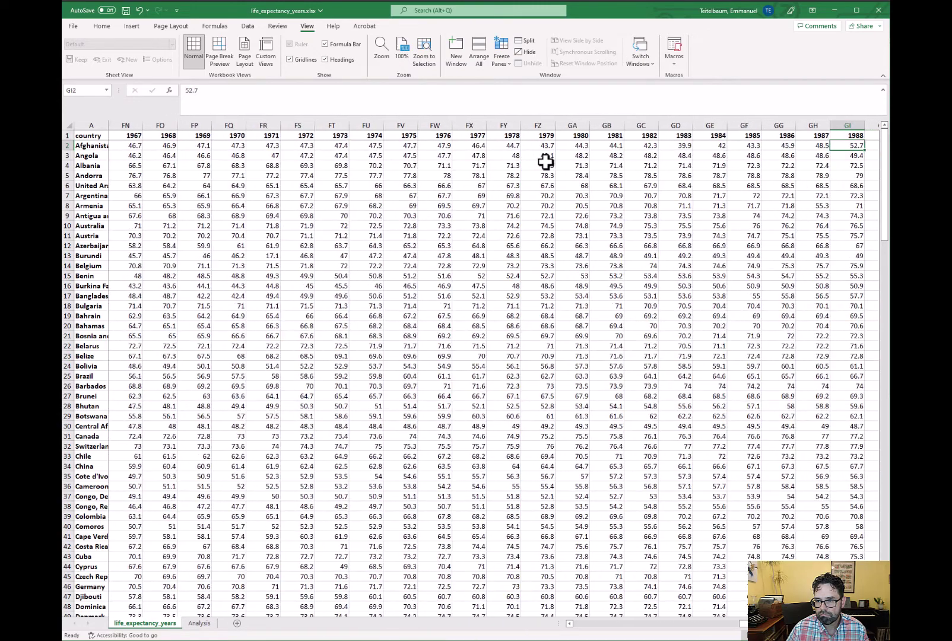
pyautogui.press('Right')
pyautogui.press('Right')
pyautogui.press('Right')
pyautogui.press('Right')
pyautogui.press('Right')
pyautogui.press('Right')
pyautogui.press('Right')
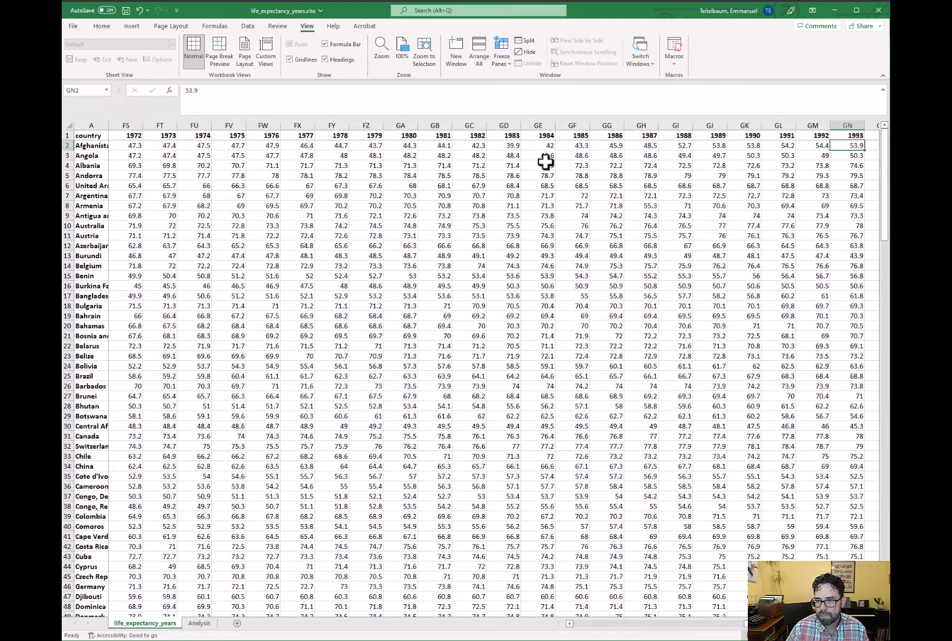
pyautogui.press('Right')
pyautogui.press('Right')
pyautogui.press('Right')
pyautogui.press('Right')
pyautogui.press('Left')
pyautogui.press('Left')
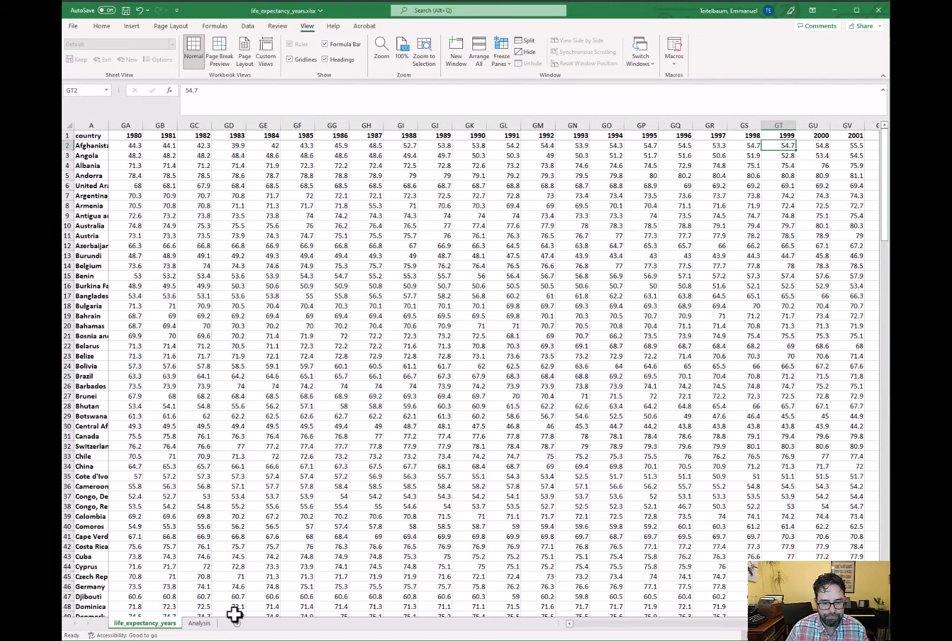
# - Copy the 1899 formulas in D3:D8 of the Analysis sheet into E3:E8 under 1999
pyautogui.click(199, 623)
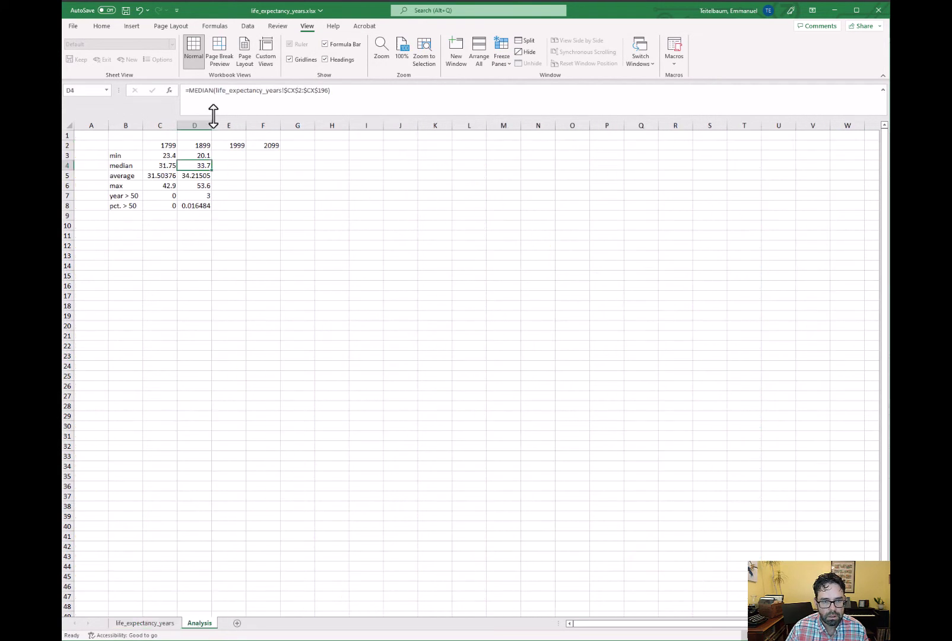
pyautogui.click(207, 156)
pyautogui.hotkey('shift', 'Down')
pyautogui.hotkey('shift', 'Down')
pyautogui.hotkey('shift', 'Down')
pyautogui.hotkey('shift', 'Down')
pyautogui.hotkey('shift', 'Down')
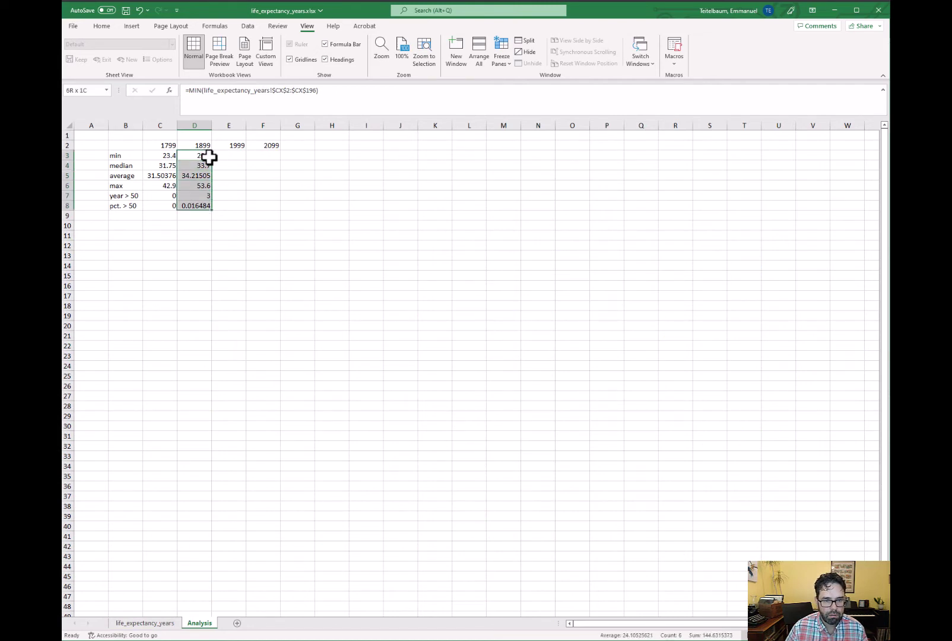
pyautogui.hotkey('ctrl', 'c')
pyautogui.press('Right')
pyautogui.hotkey('ctrl', 'v')
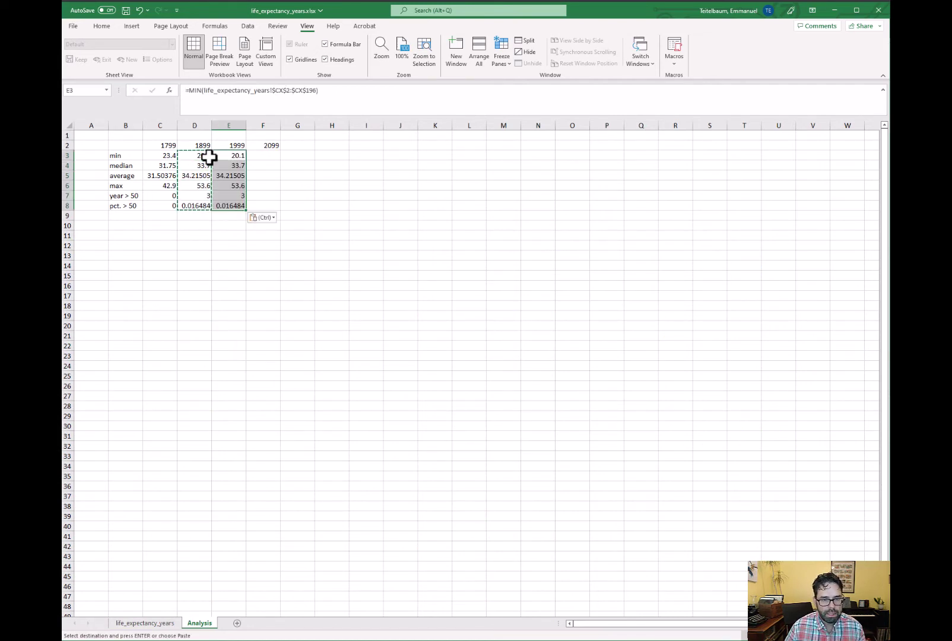
pyautogui.click(286, 91)
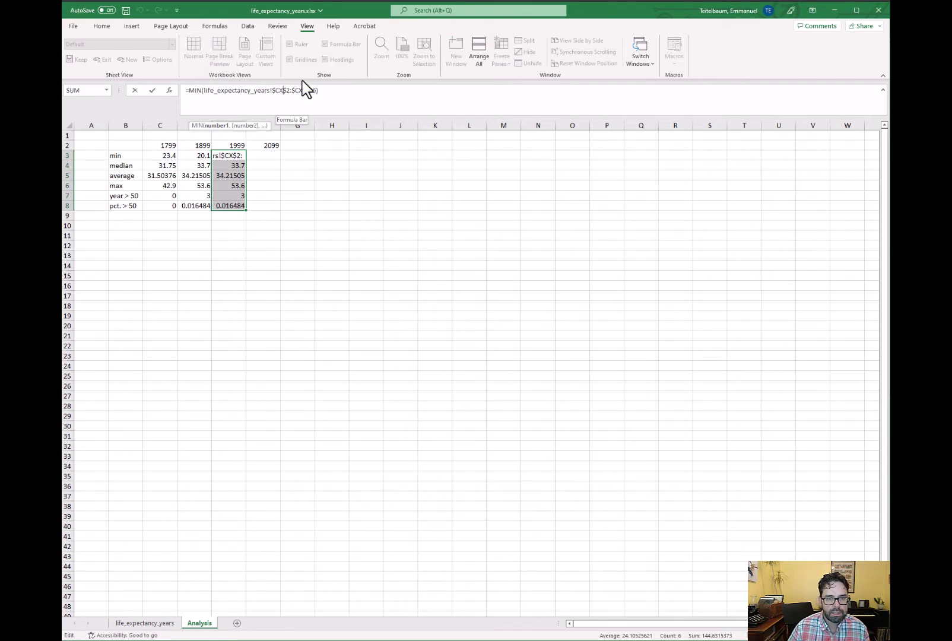
pyautogui.press('BackSpace')
pyautogui.press('BackSpace')
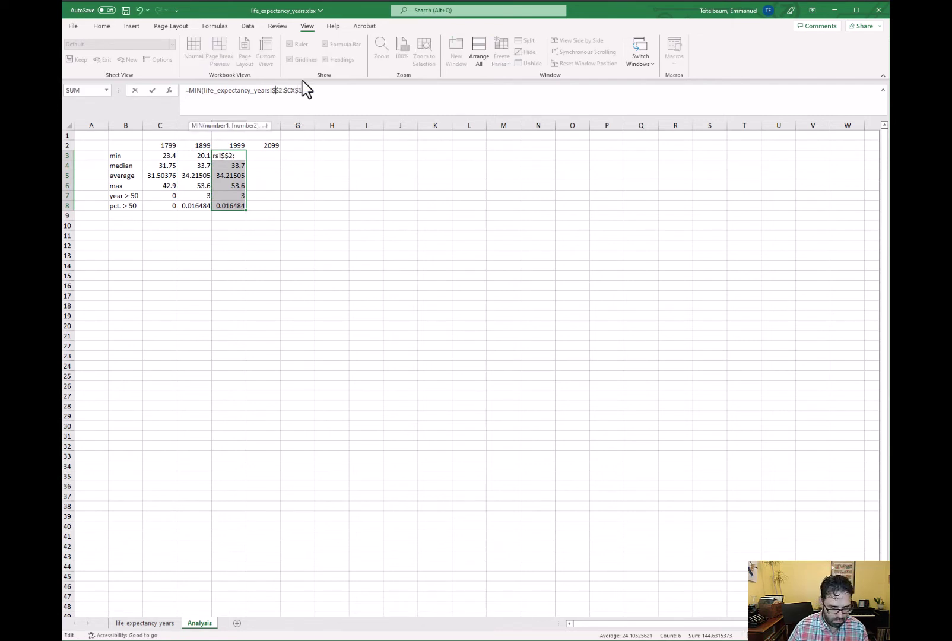
pyautogui.hotkey('ctrl', 'z')
pyautogui.click(271, 184)
# - Replace every CX with GT in the formulas of column E using Find and Replace
pyautogui.click(230, 123)
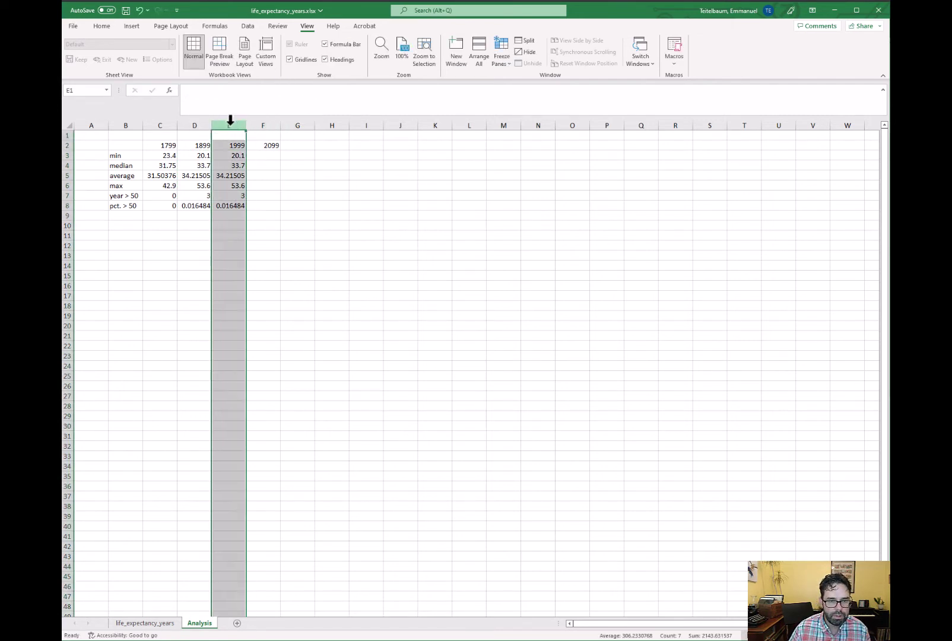
pyautogui.hotkey('ctrl', 'f')
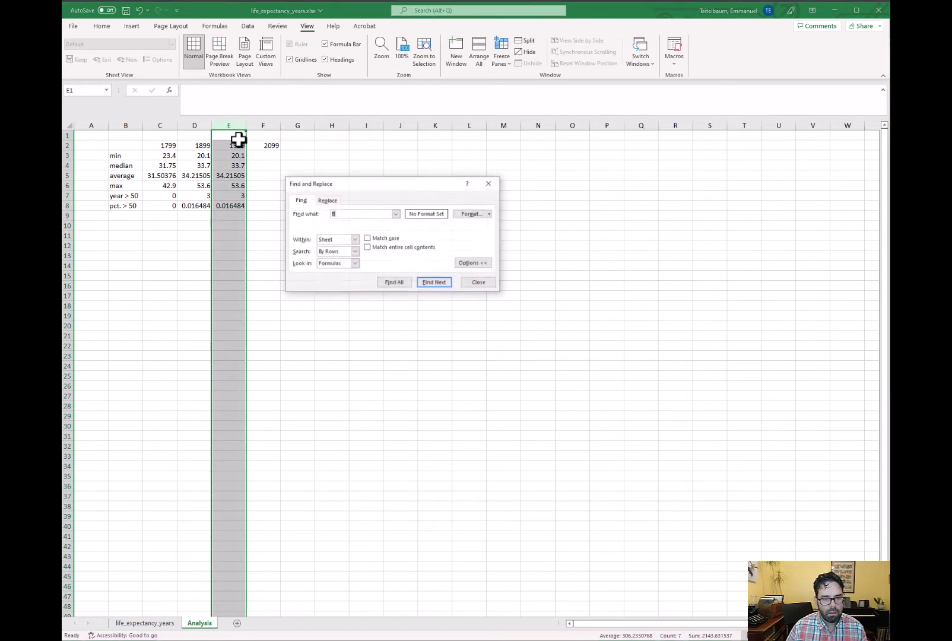
pyautogui.click(328, 200)
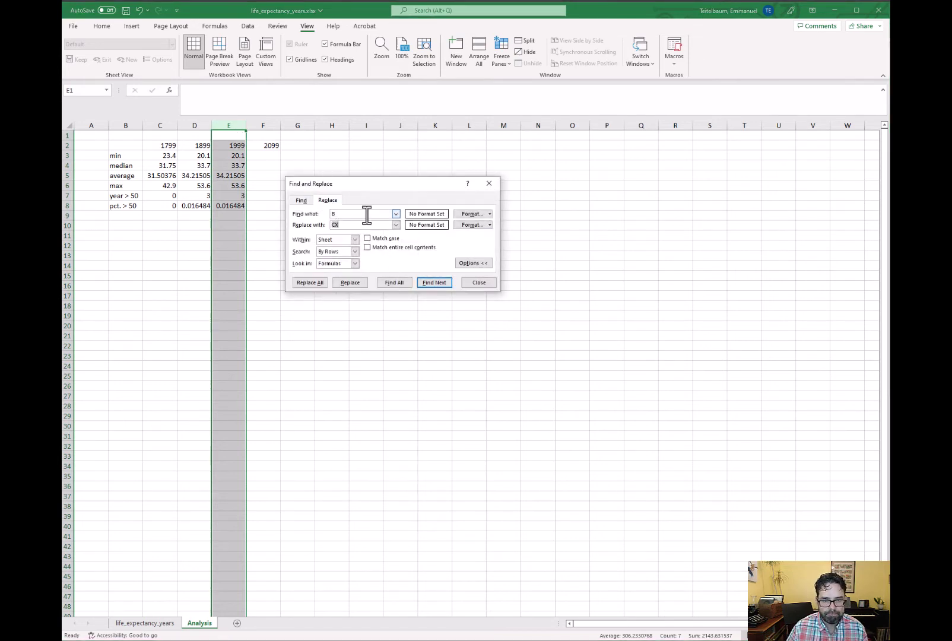
pyautogui.moveTo(350, 215); pyautogui.dragTo(324, 215)
pyautogui.write('C')
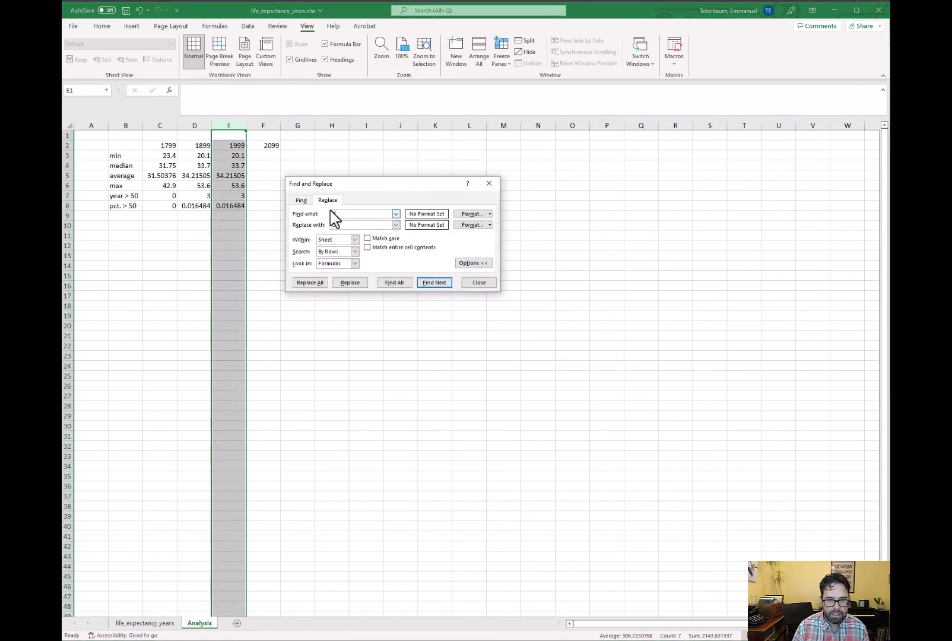
pyautogui.write('X')
pyautogui.press('Tab')
pyautogui.write('GT')
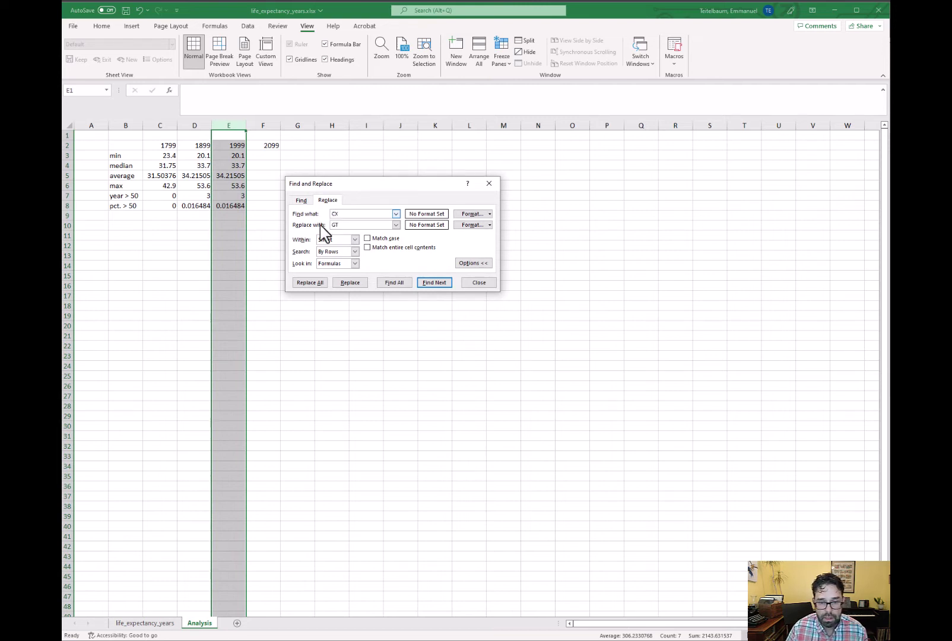
pyautogui.click(315, 283)
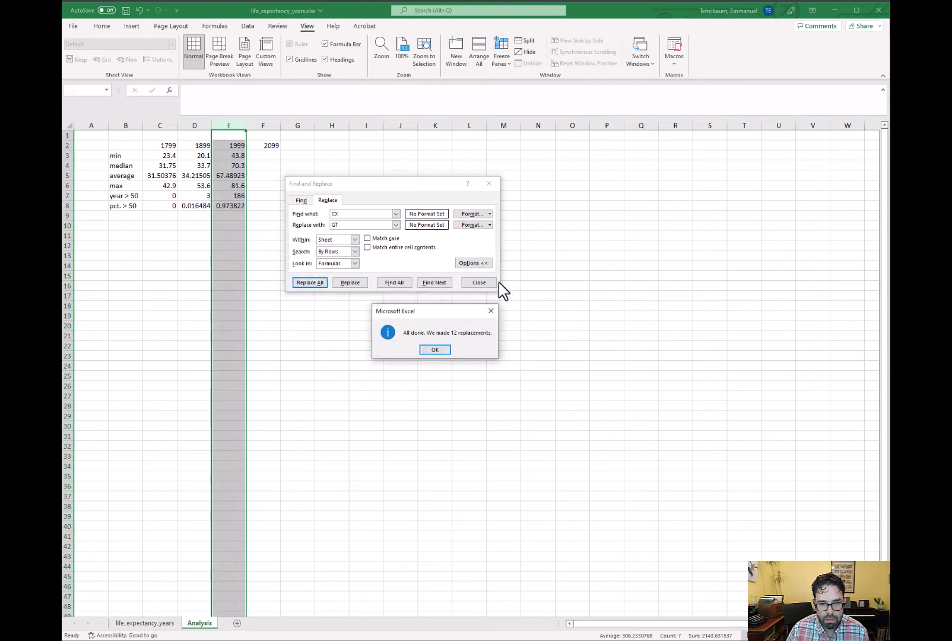
pyautogui.click(434, 350)
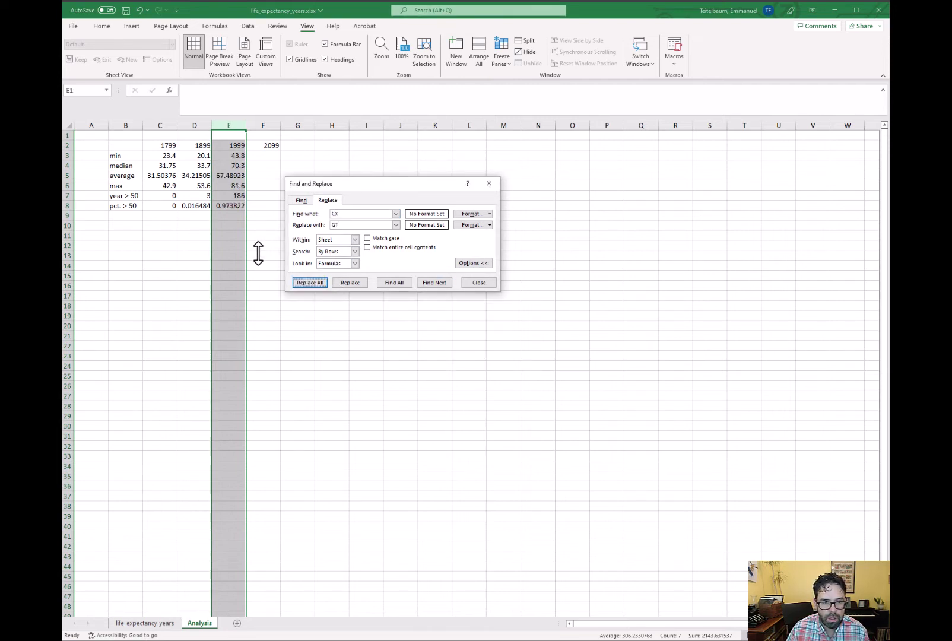
pyautogui.click(481, 283)
# - Check the column references in the 1999 year > 50, pct. > 50 and min formulas
pyautogui.click(229, 195)
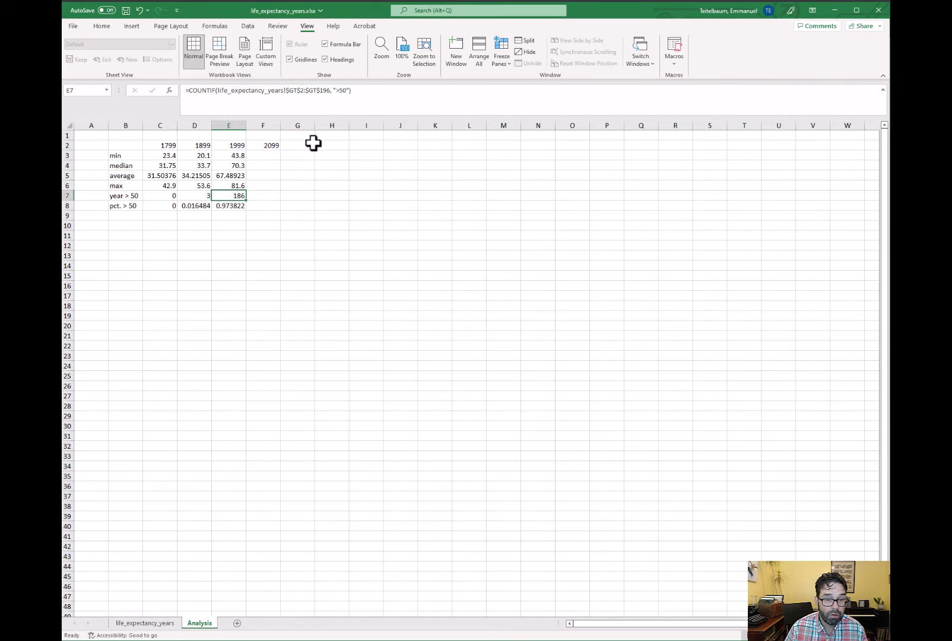
pyautogui.press('Down')
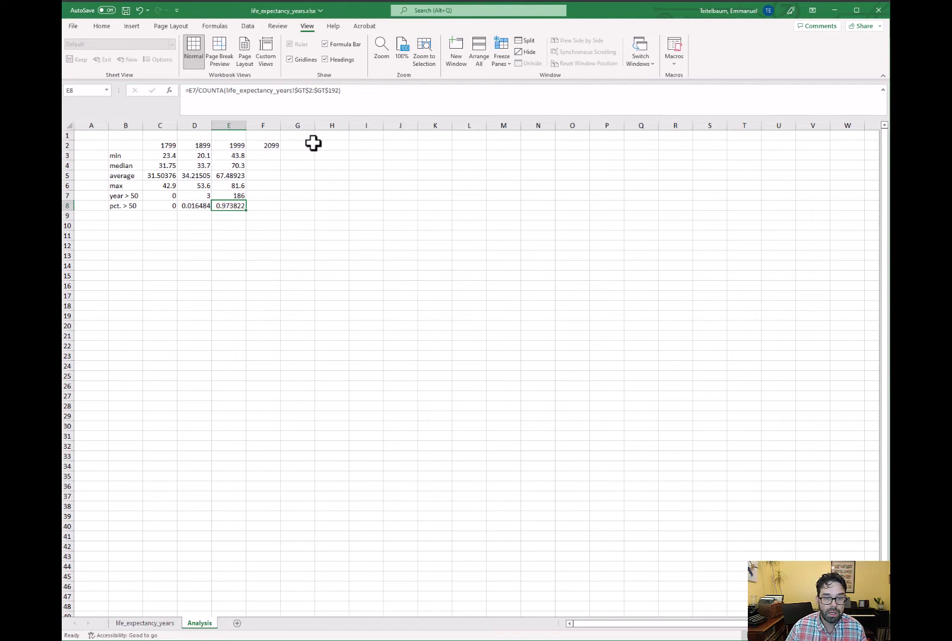
pyautogui.click(265, 156)
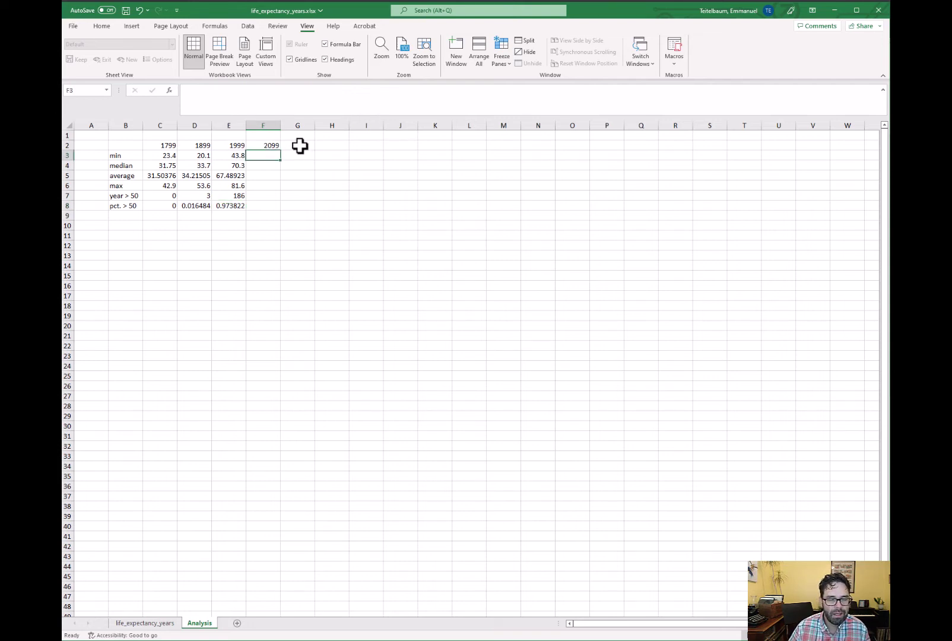
pyautogui.press('Left')
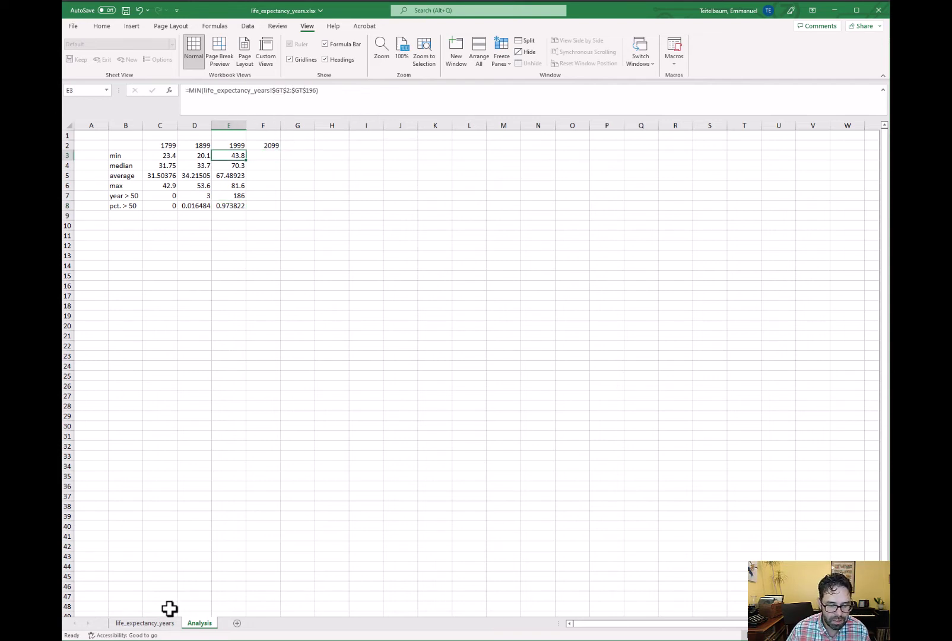
pyautogui.click(271, 155)
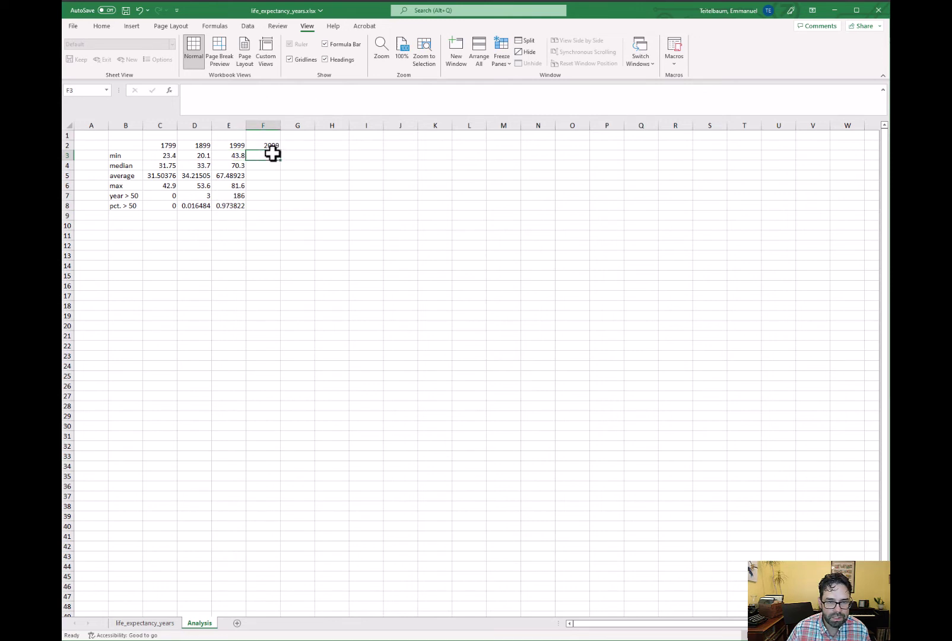
# - Find the 2099 column in the life_expectancy_years sheet and select its first data cell
pyautogui.click(150, 623)
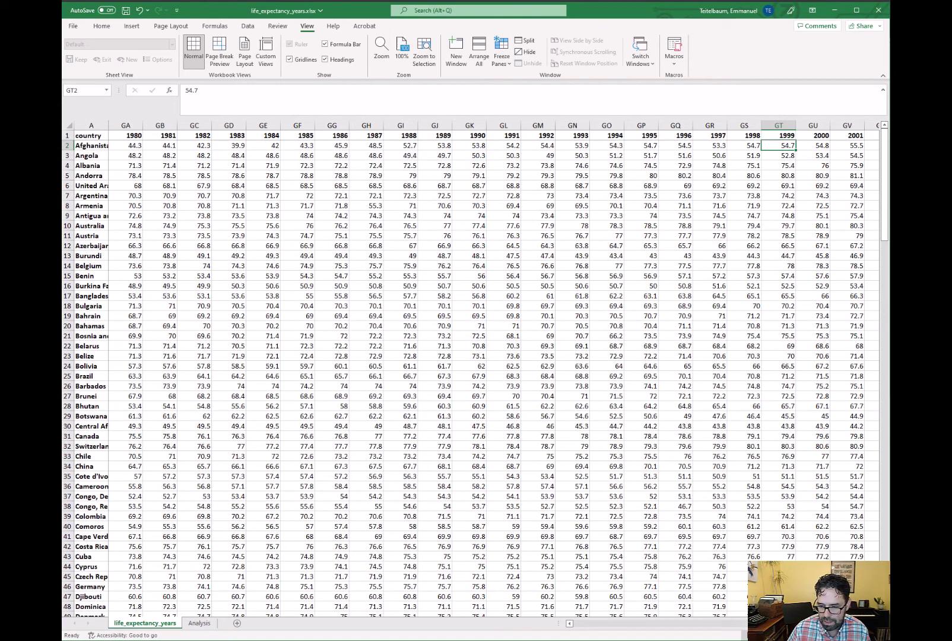
pyautogui.hscroll(20, 474, 368)
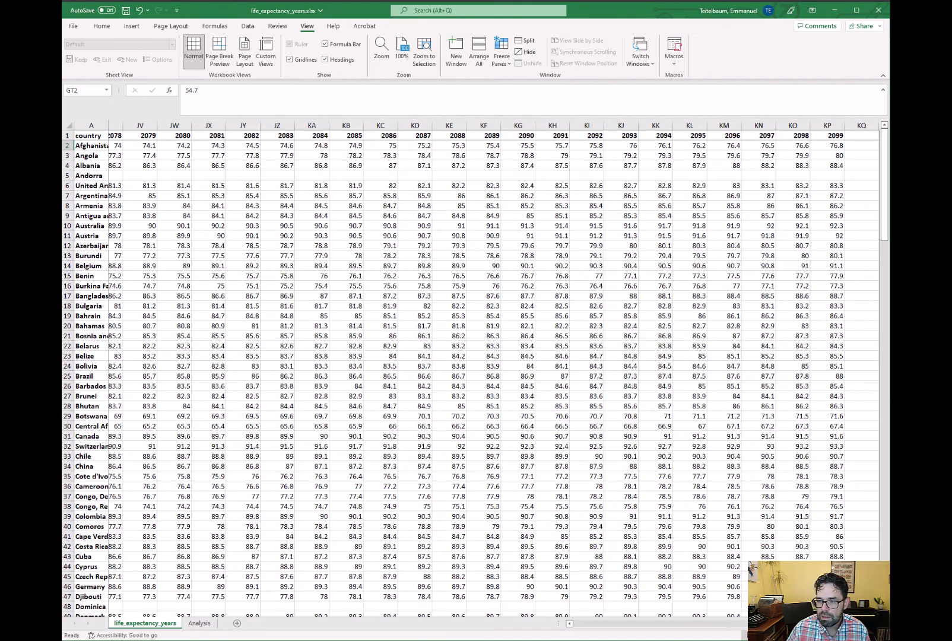
pyautogui.click(836, 148)
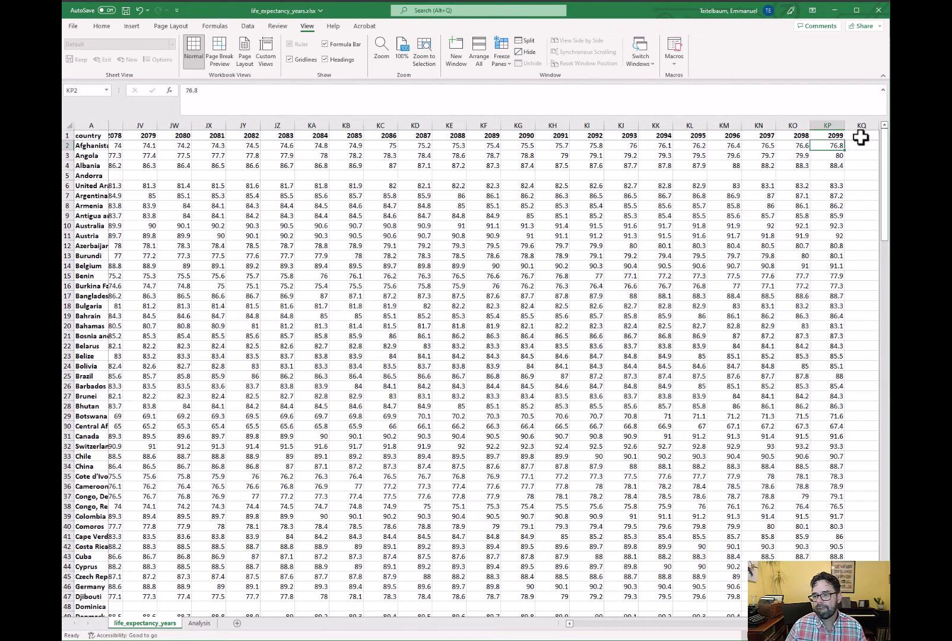
# - Look through the 2099 column past the end of its data, then return to its first value in row 2
pyautogui.press('pagedown')
pyautogui.press('pagedown')
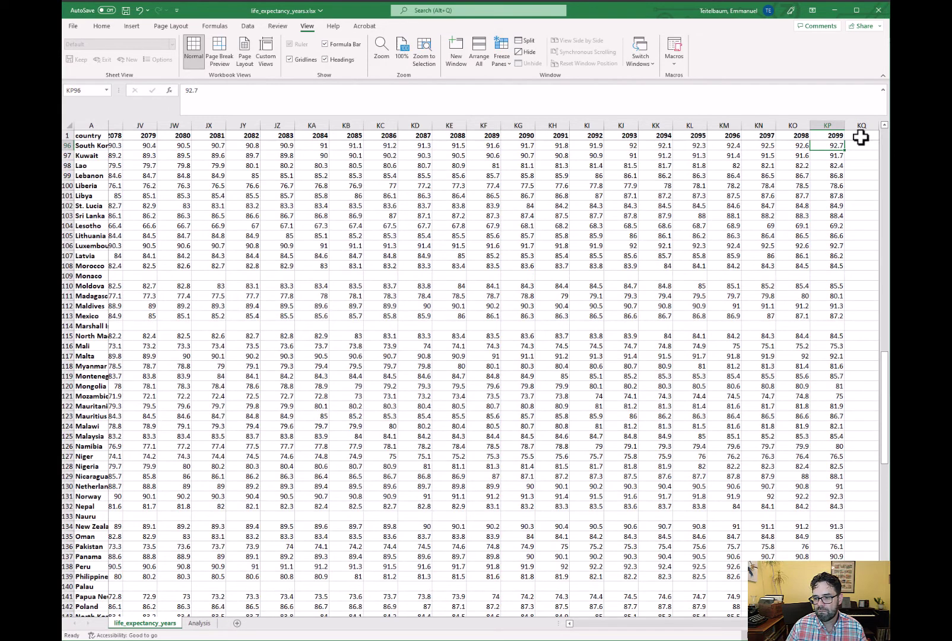
pyautogui.press('pagedown')
pyautogui.press('pagedown')
pyautogui.press('pagedown')
pyautogui.press('pagedown')
pyautogui.press('pagedown')
pyautogui.press('pageup')
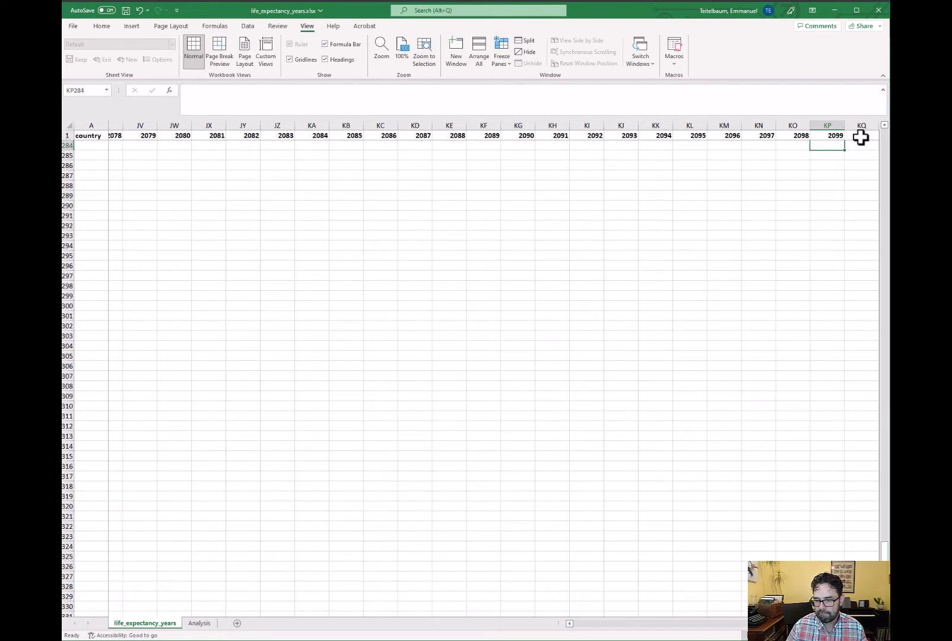
pyautogui.scroll(18, 814, 213)
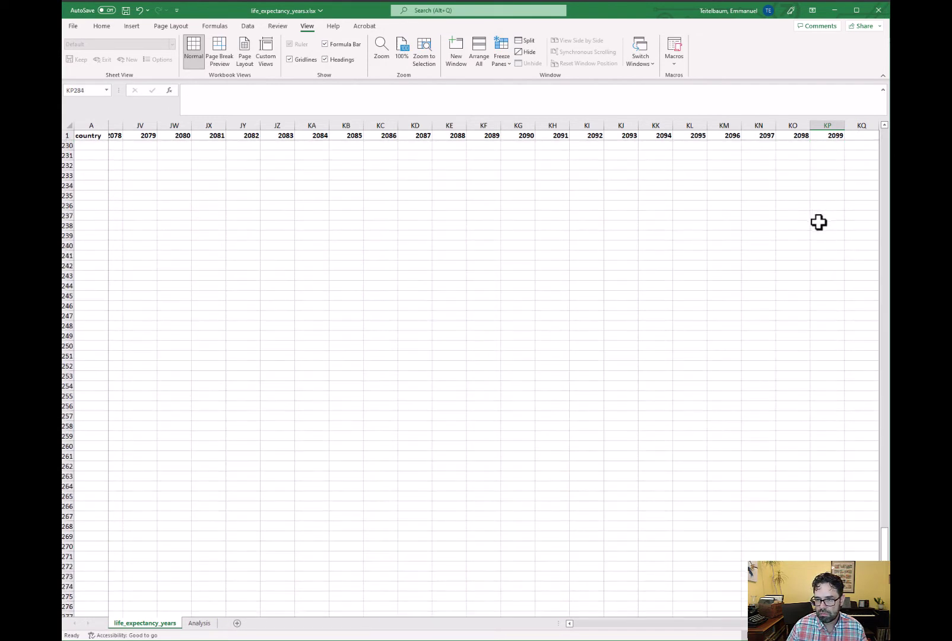
pyautogui.scroll(10, 818, 222)
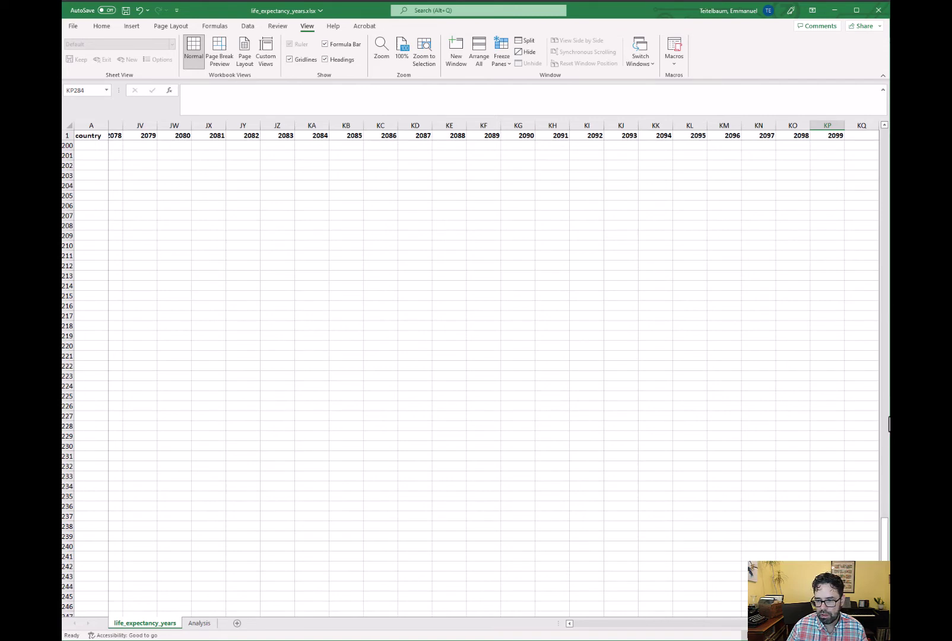
pyautogui.scroll(1, 872, 542)
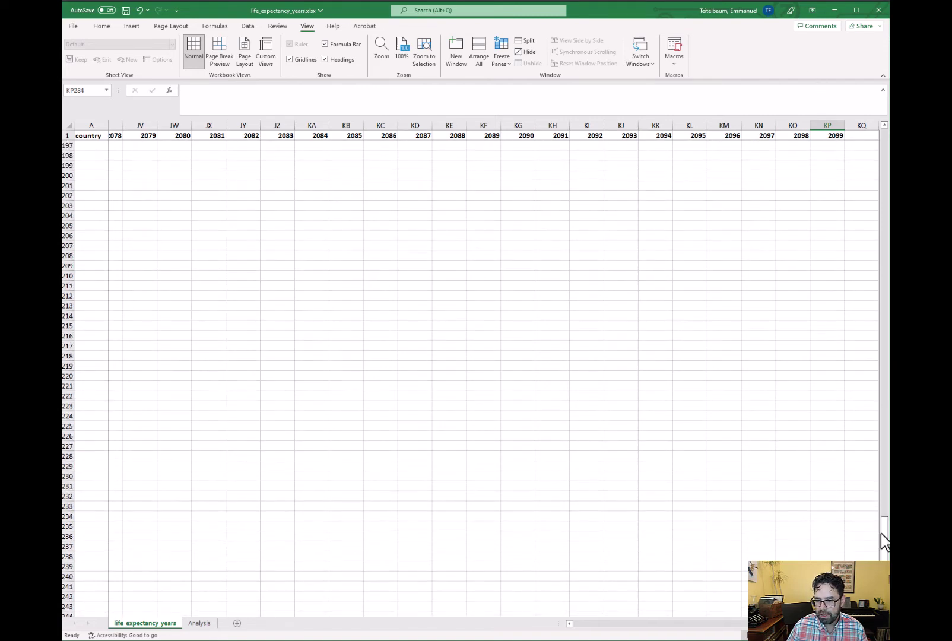
pyautogui.moveTo(881, 533); pyautogui.dragTo(885, 119)
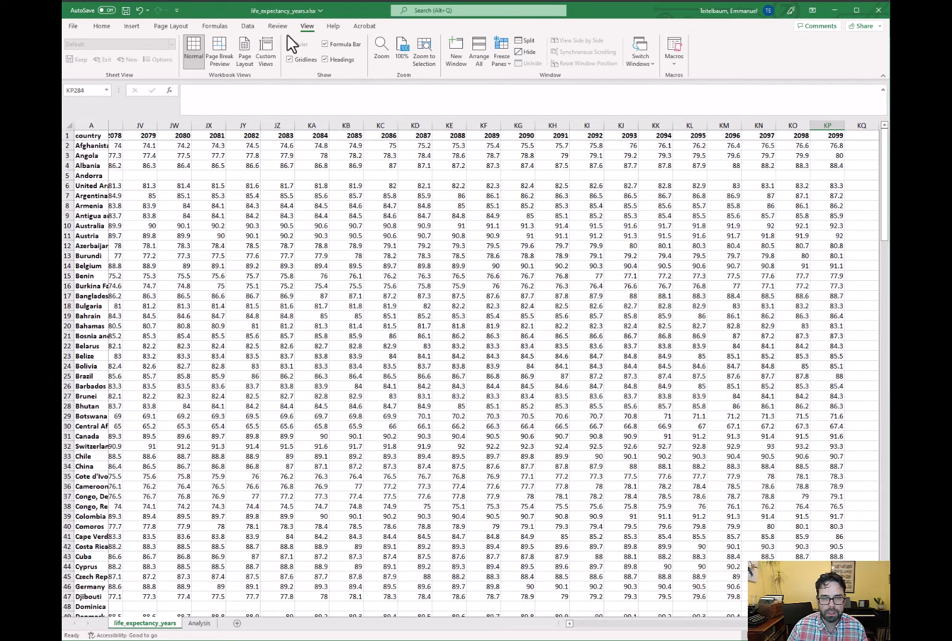
pyautogui.click(834, 146)
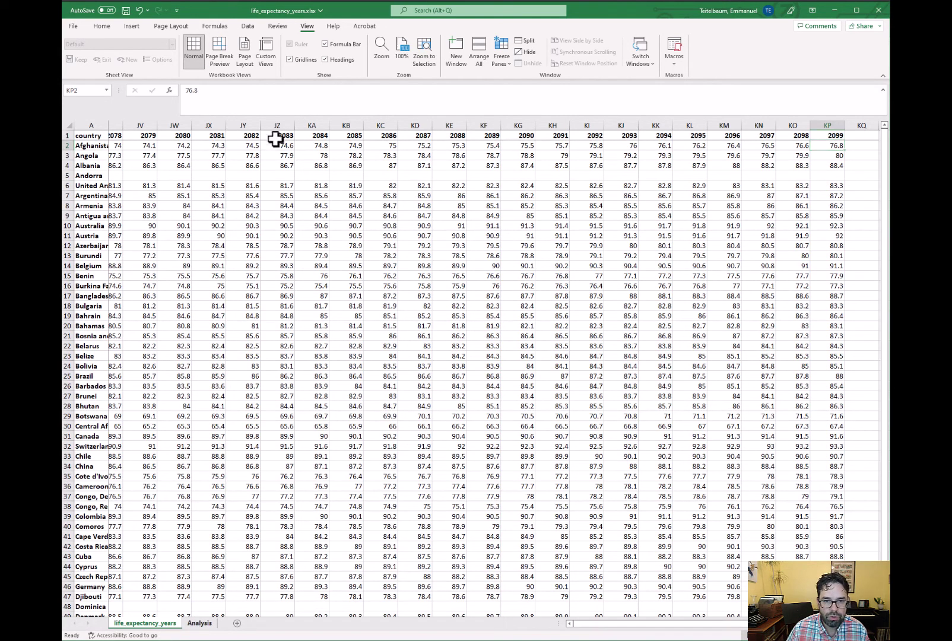
# - Copy the six 1999 formulas in E3:E8 of the Analysis sheet into the 2099 column, starting at F3
pyautogui.hotkey('ctrl', 'pagedown')
pyautogui.click(240, 154)
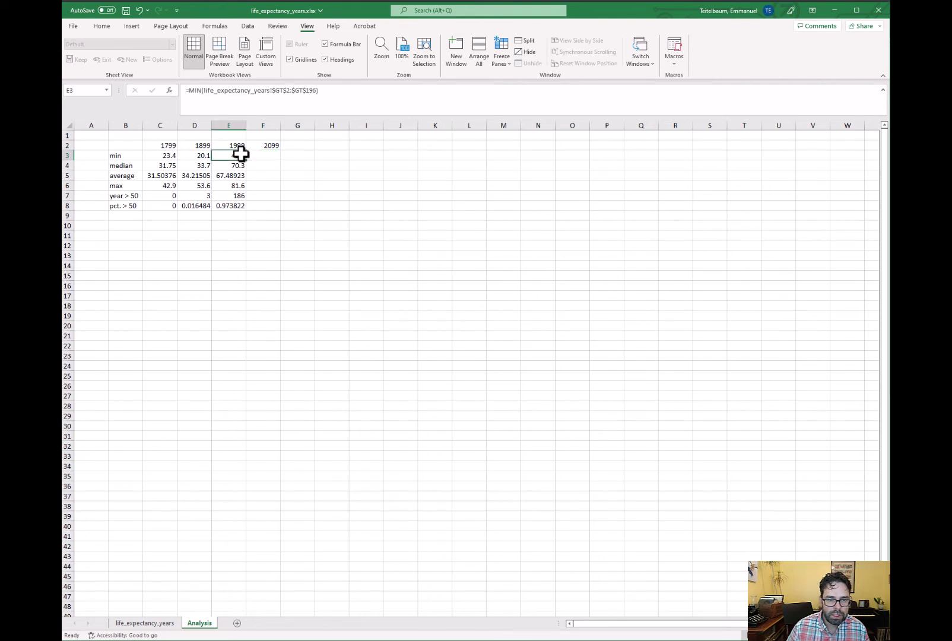
pyautogui.hotkey('shift', 'Down')
pyautogui.hotkey('shift', 'Down')
pyautogui.hotkey('shift', 'Down')
pyautogui.hotkey('shift', 'Down')
pyautogui.hotkey('shift', 'Down')
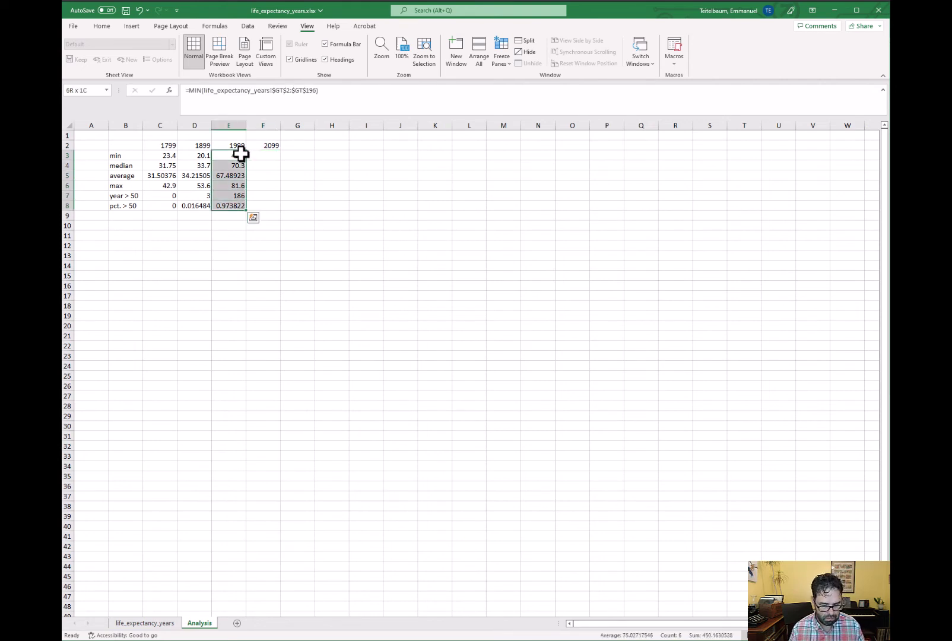
pyautogui.hotkey('ctrl', 'c')
pyautogui.press('Right')
pyautogui.hotkey('ctrl', 'v')
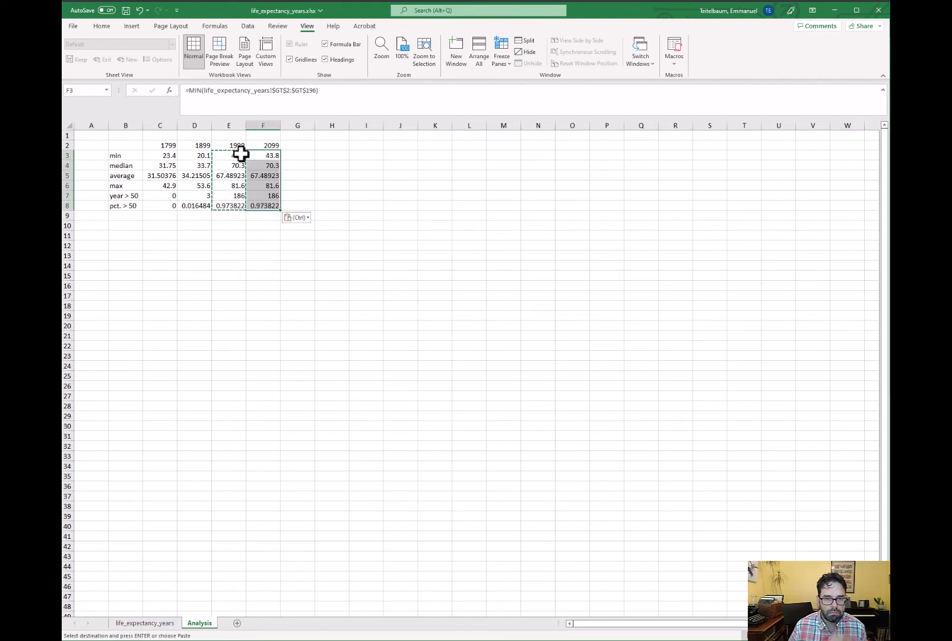
pyautogui.click(268, 154)
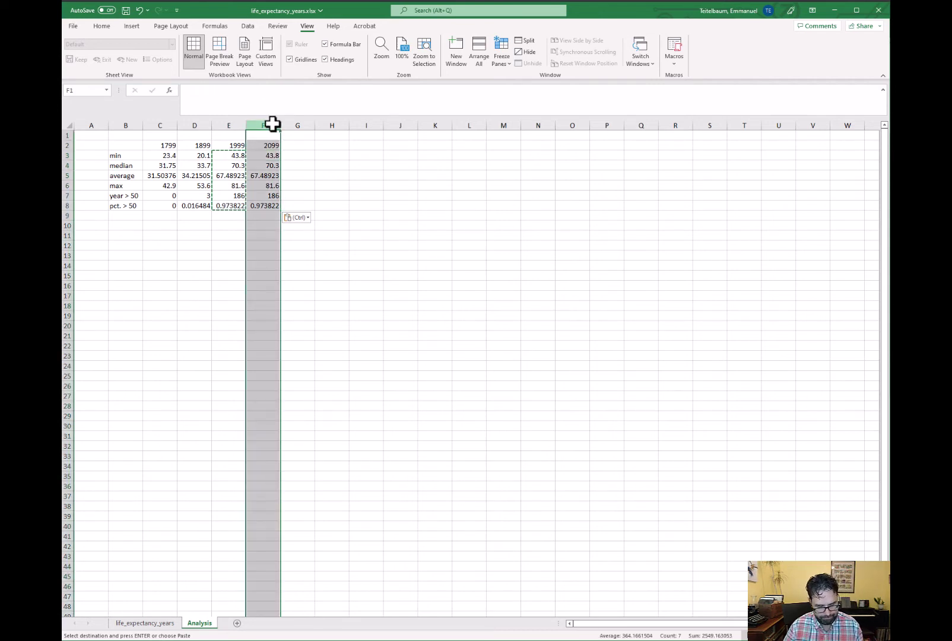
pyautogui.hotkey('ctrl', 'z')
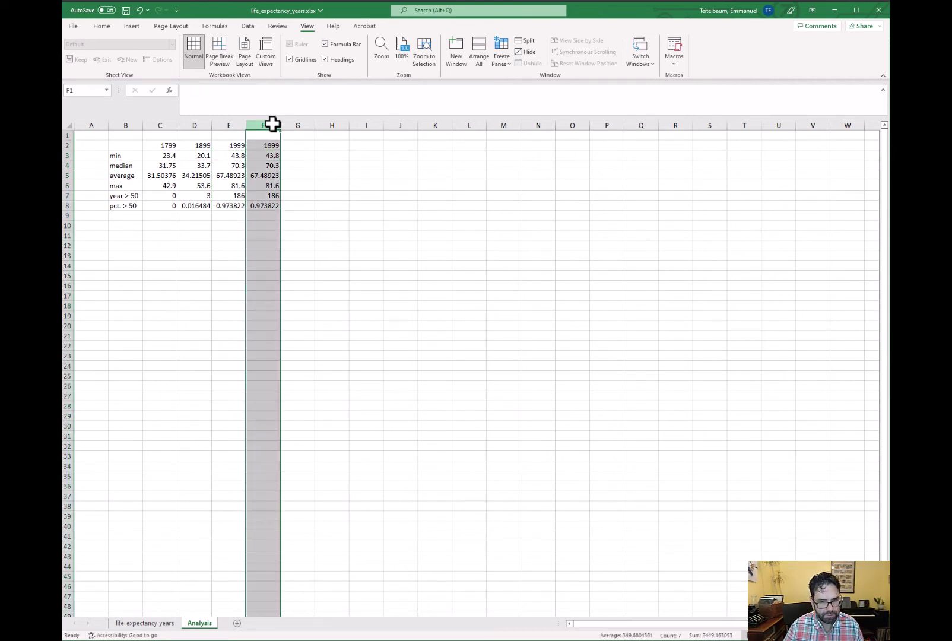
pyautogui.hotkey('ctrl', 'y')
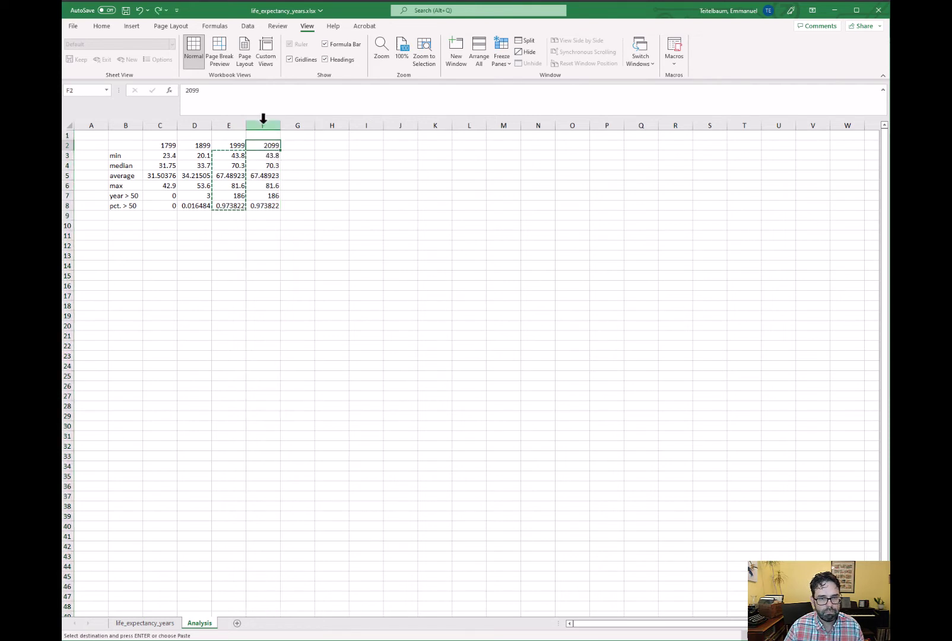
# - Replace every GT with KP in the formulas of column F using Find and Replace
pyautogui.click(263, 121)
pyautogui.hotkey('ctrl', 'f')
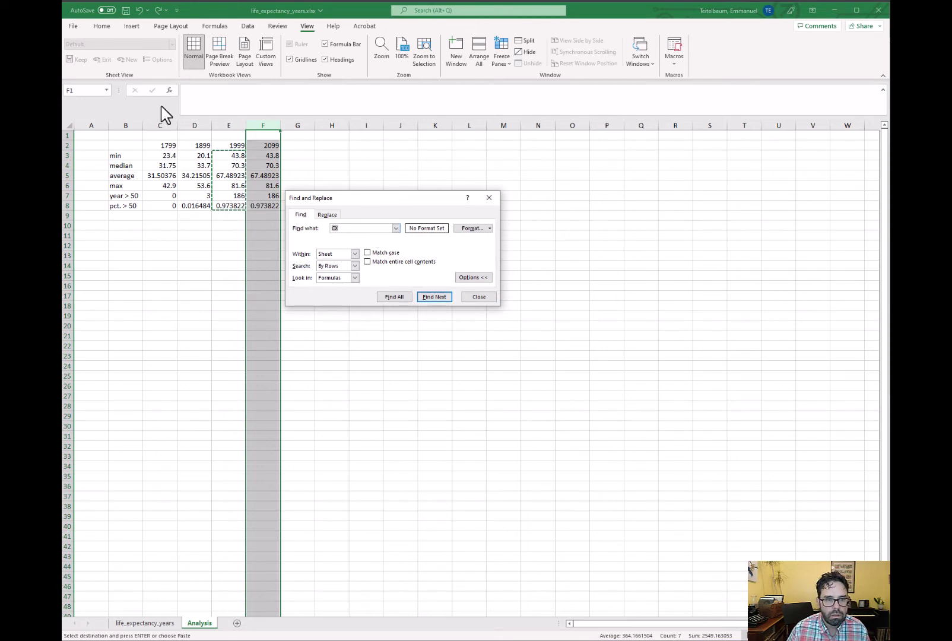
pyautogui.click(165, 624)
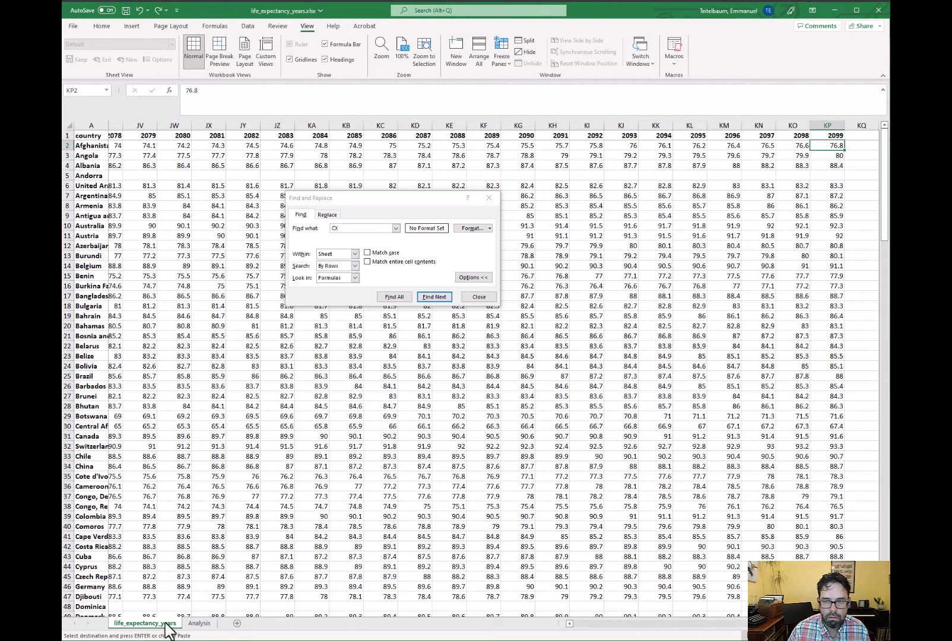
pyautogui.click(197, 623)
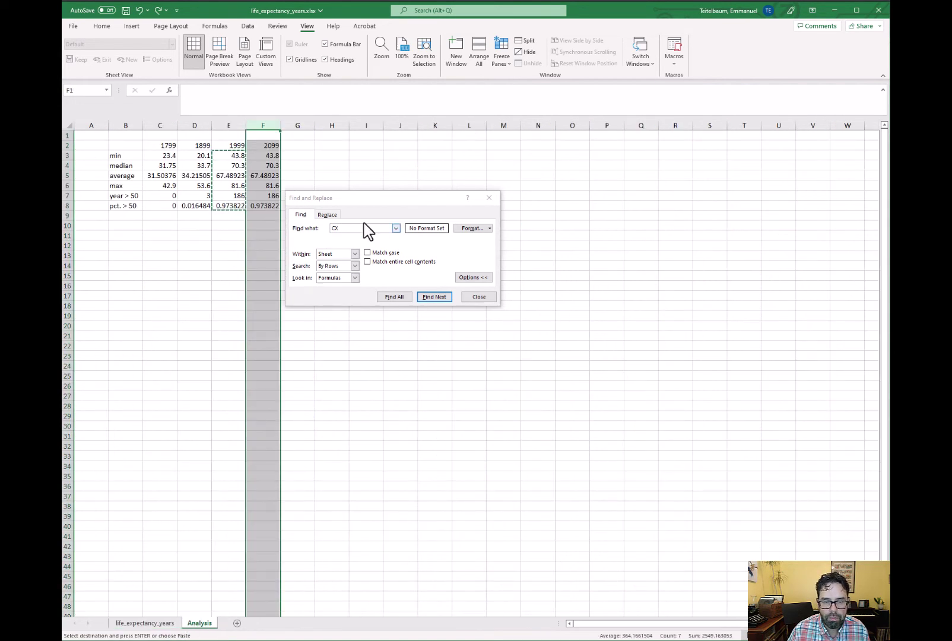
pyautogui.click(326, 215)
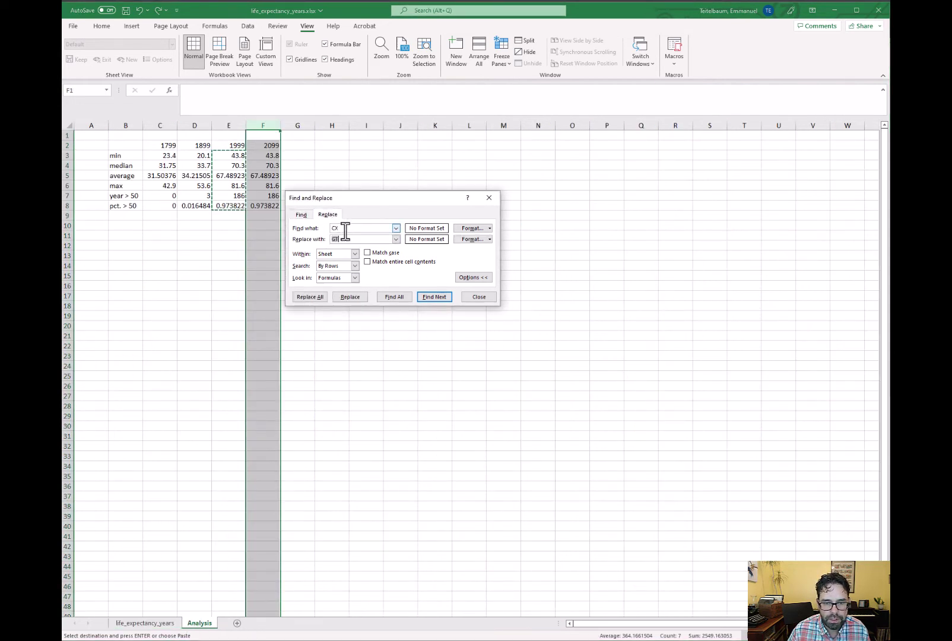
pyautogui.moveTo(344, 228); pyautogui.dragTo(329, 229)
pyautogui.write('GT')
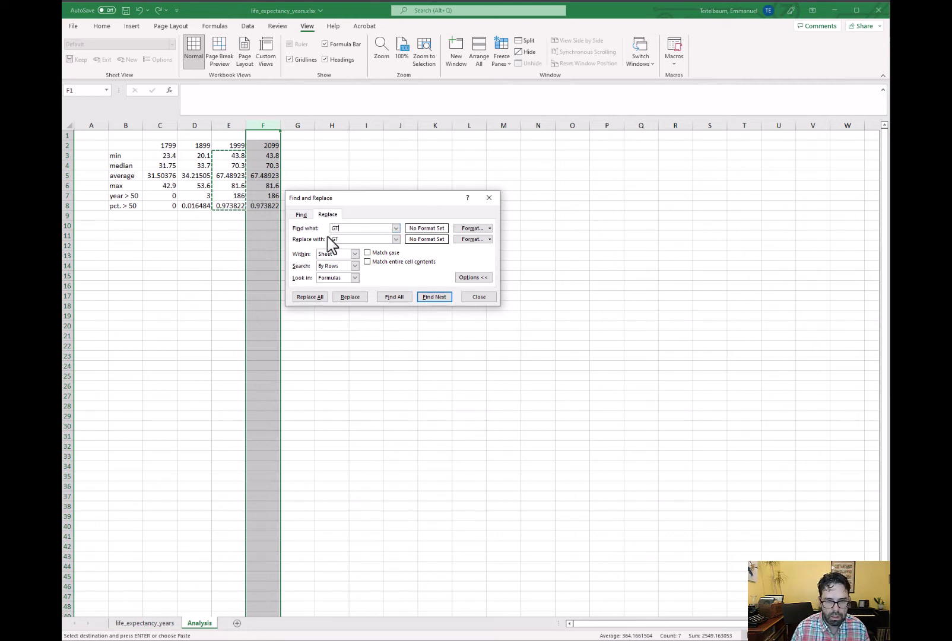
pyautogui.press('Tab')
pyautogui.write('KP')
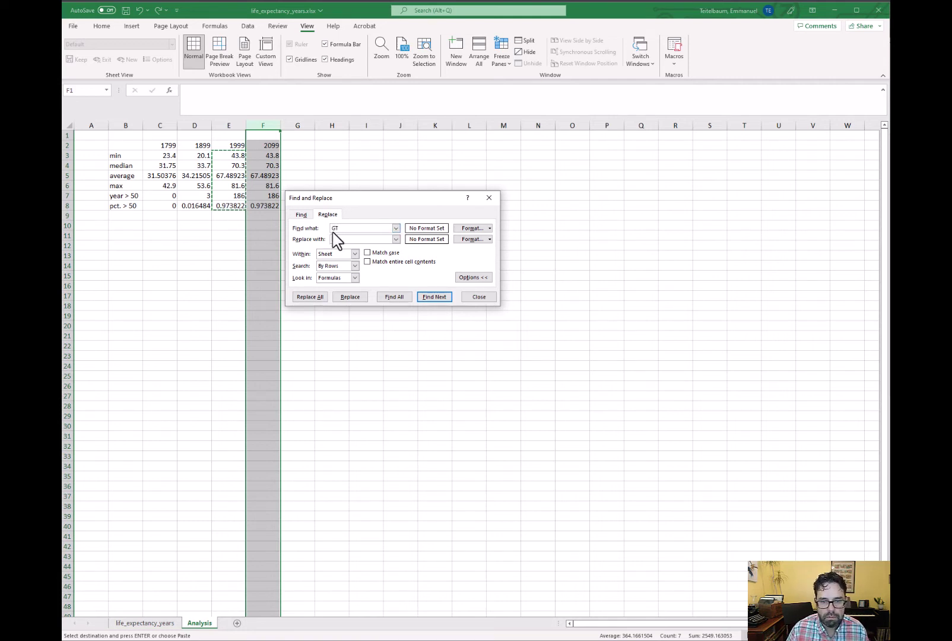
pyautogui.click(308, 298)
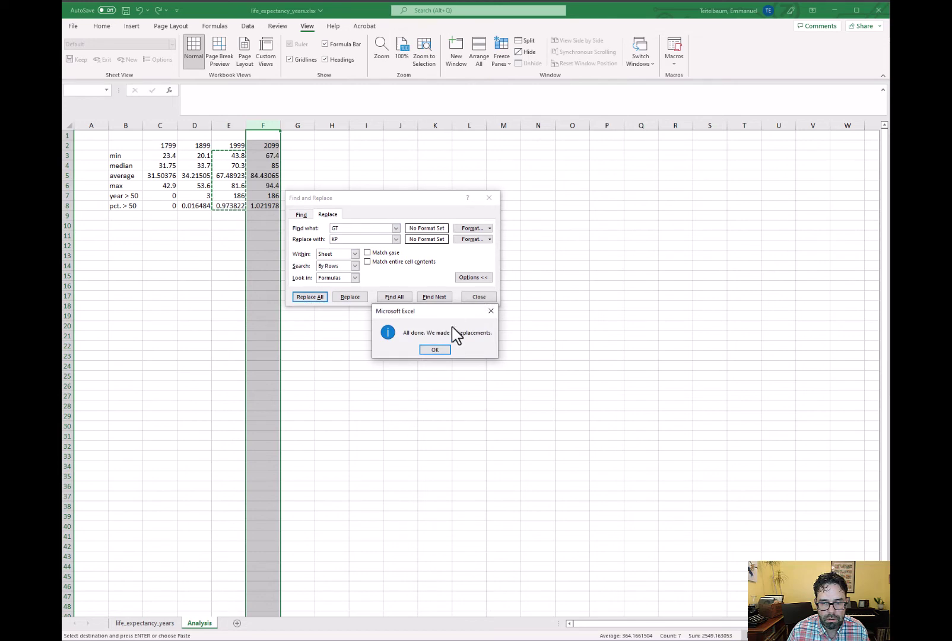
pyautogui.click(444, 354)
pyautogui.click(479, 297)
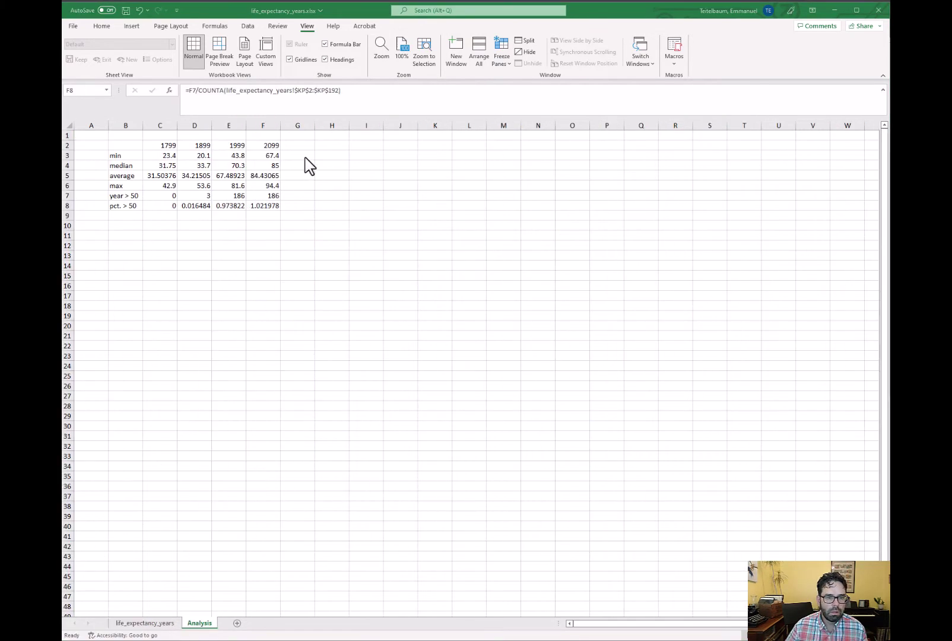
# - Compare the min and median formulas of the 2099 column with those of the 1999 column
pyautogui.press('Up')
pyautogui.press('Up')
pyautogui.press('Up')
pyautogui.press('Up')
pyautogui.press('Up')
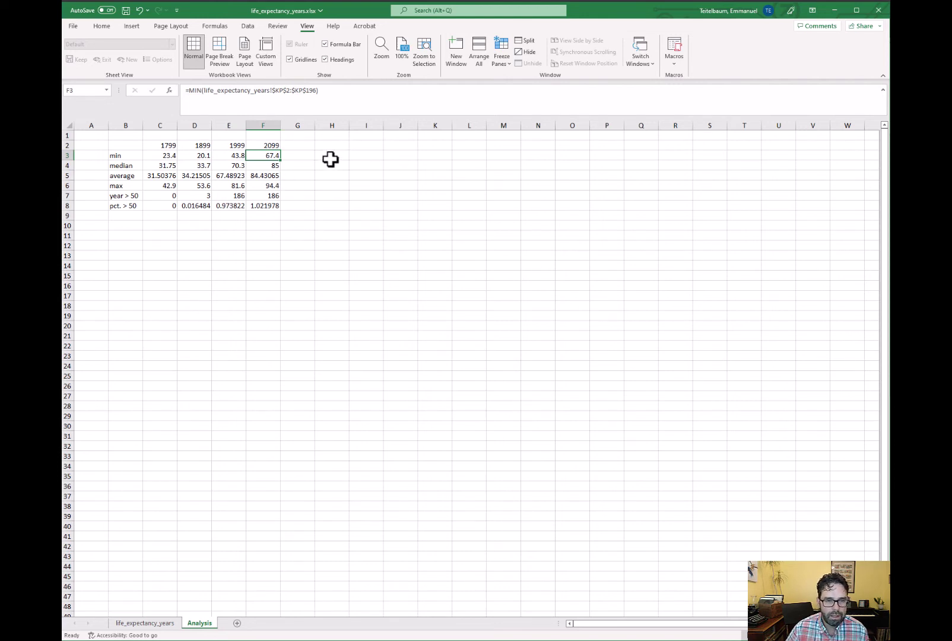
pyautogui.press('Left')
pyautogui.press('Right')
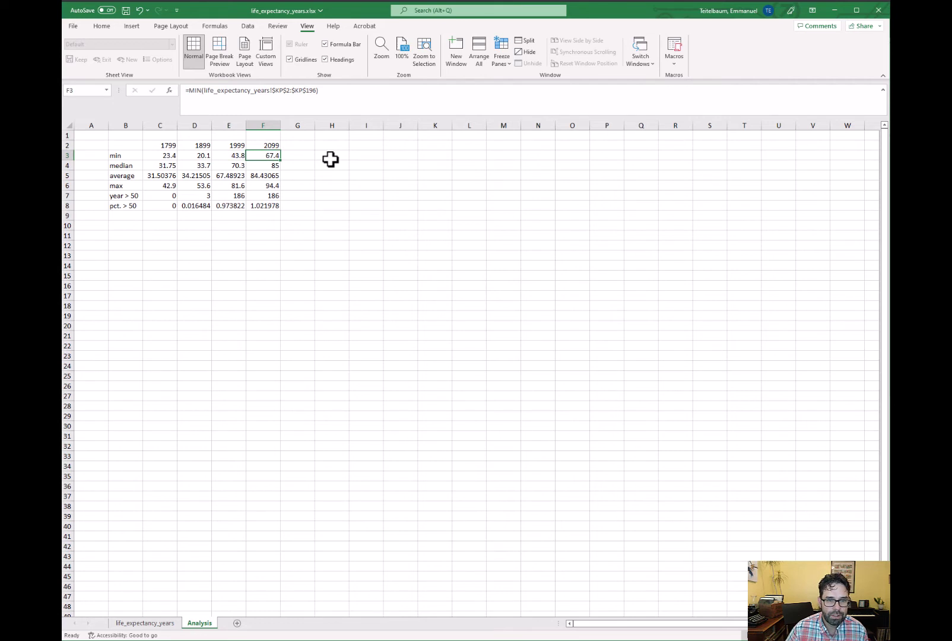
pyautogui.press('Down')
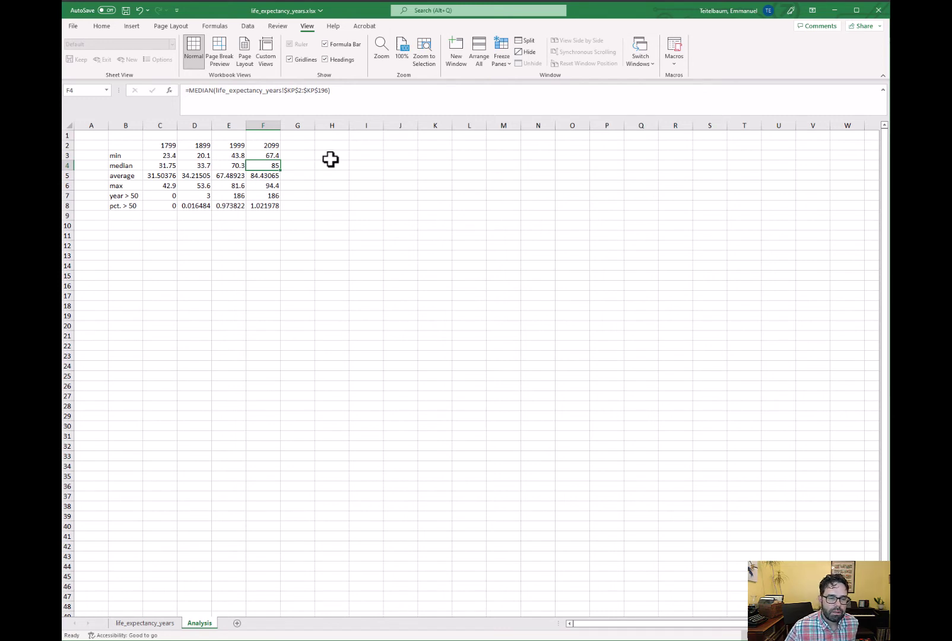
pyautogui.press('Left')
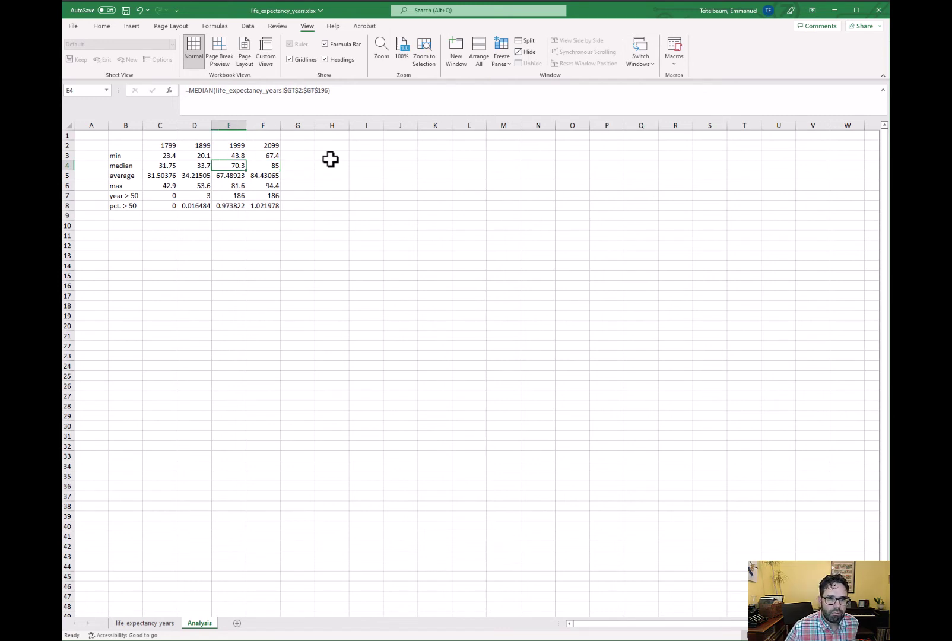
pyautogui.press('Right')
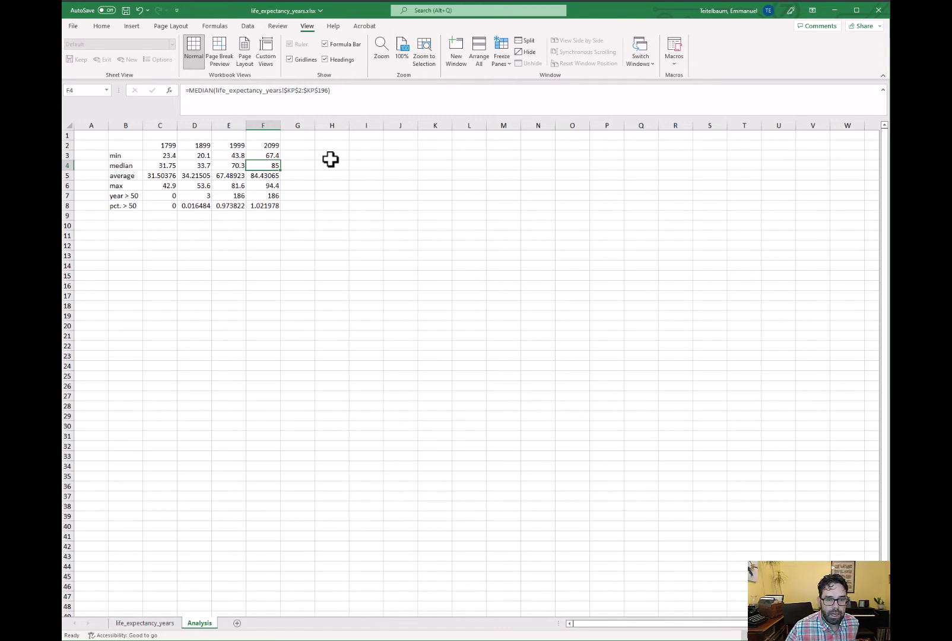
# - Check the 2099 average, max, year > 50 and pct. > 50 formulas, comparing average and max with 1999
pyautogui.press('Down')
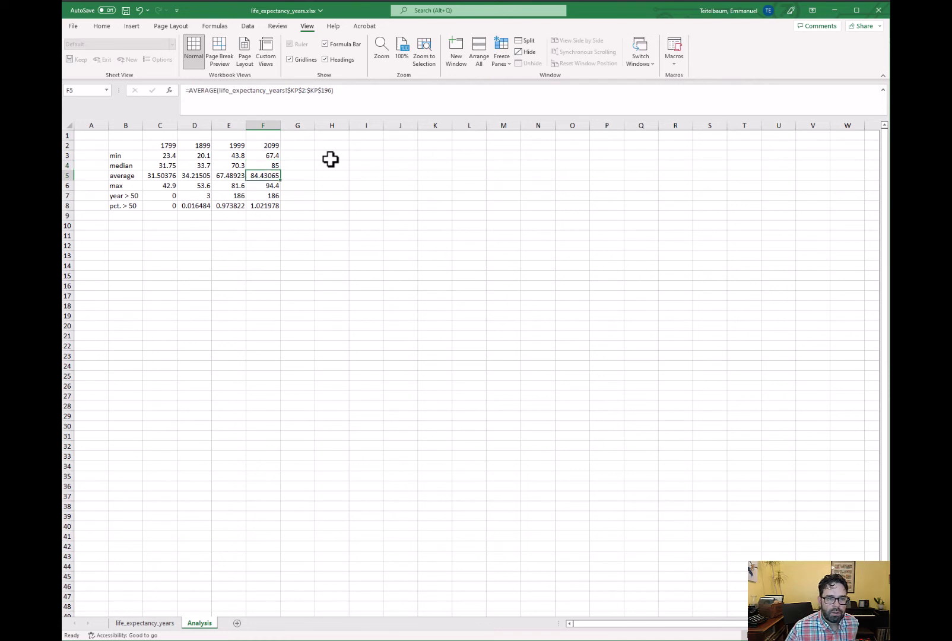
pyautogui.press('Left')
pyautogui.press('Right')
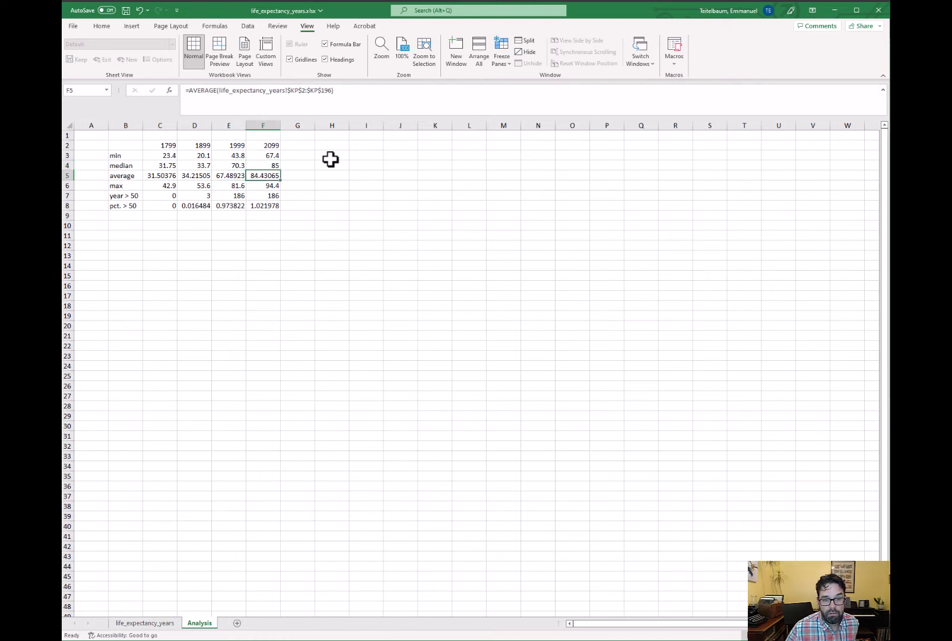
pyautogui.press('Down')
pyautogui.press('Left')
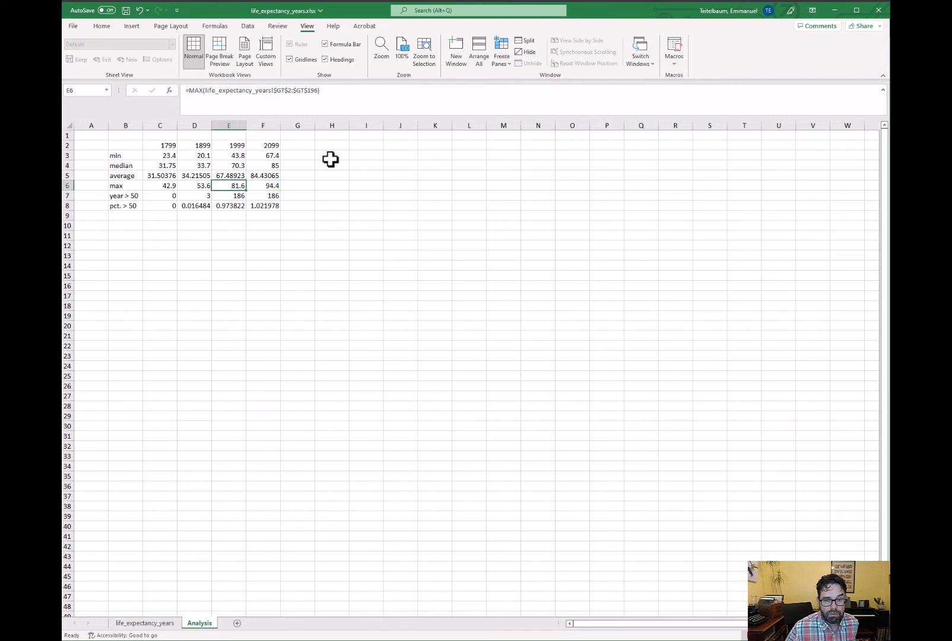
pyautogui.press('Right')
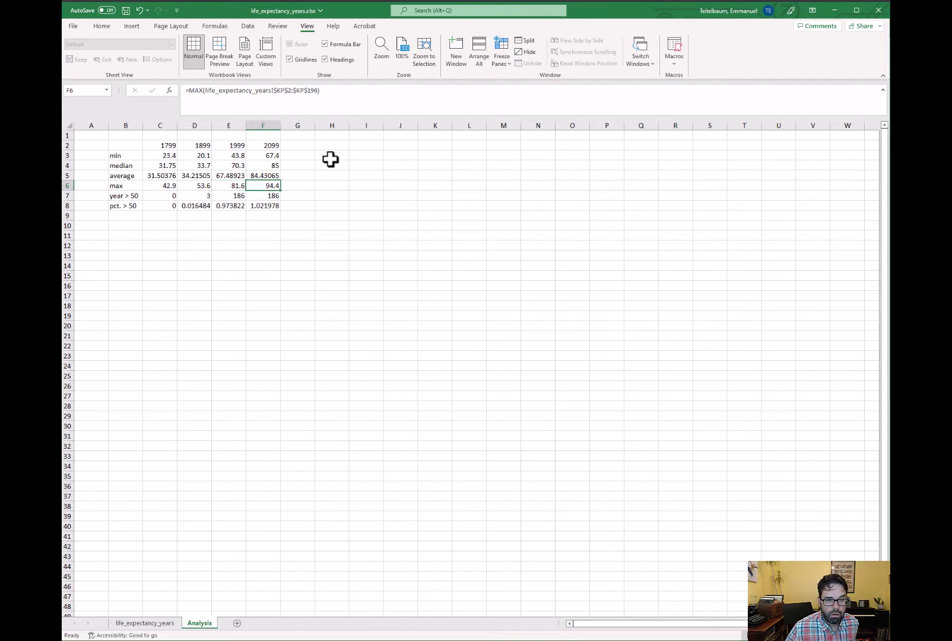
pyautogui.press('Down')
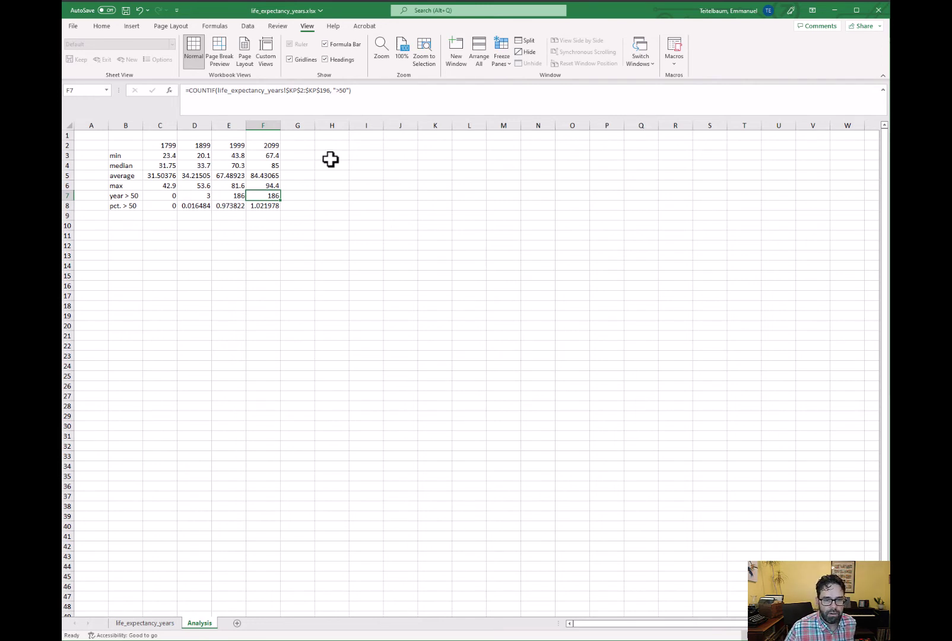
pyautogui.press('Down')
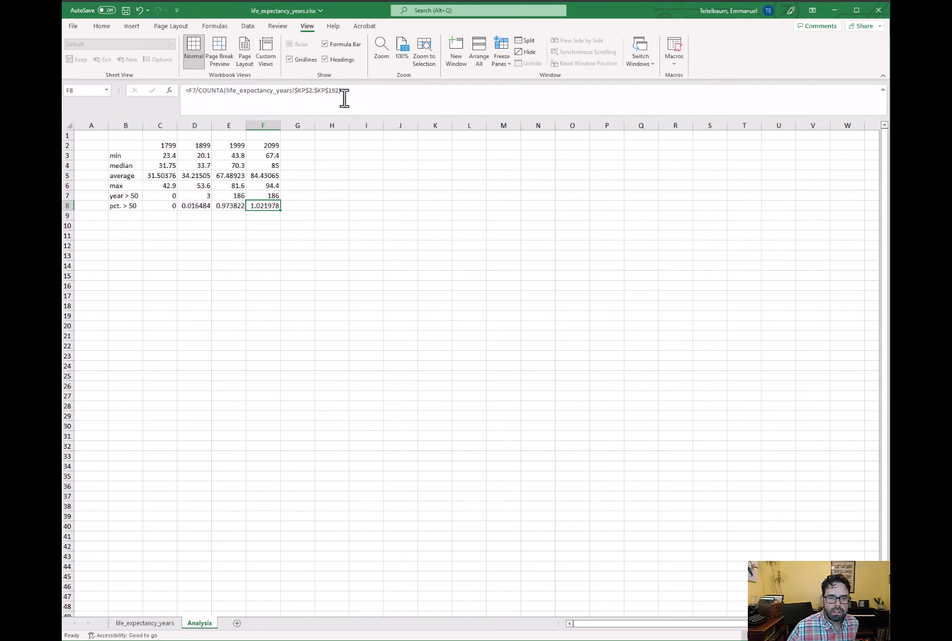
# - Extend the COUNTA range in the 1799 pct. > 50 formula in C8 to $B$2:$B$196
pyautogui.click(200, 206)
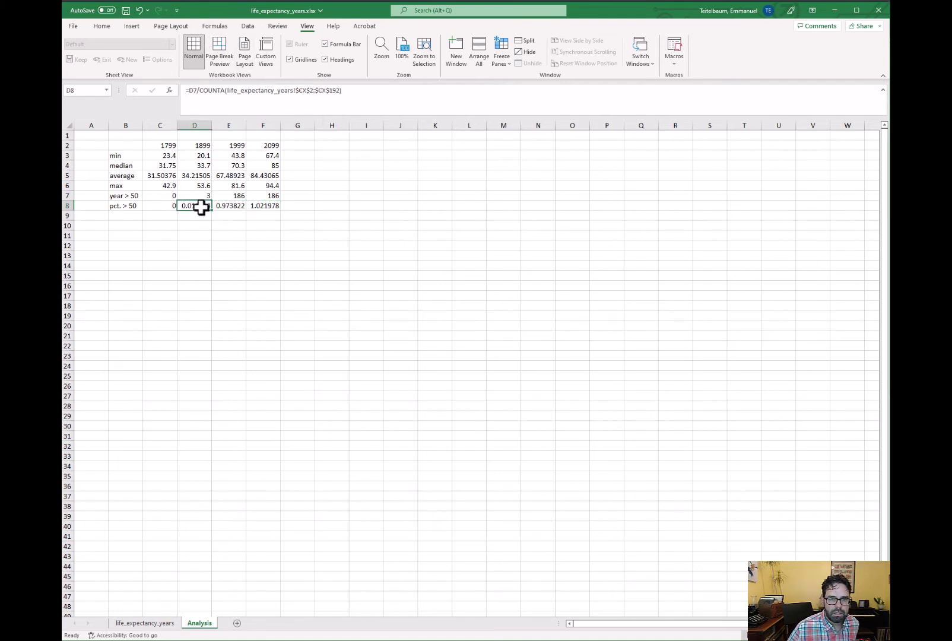
pyautogui.click(170, 209)
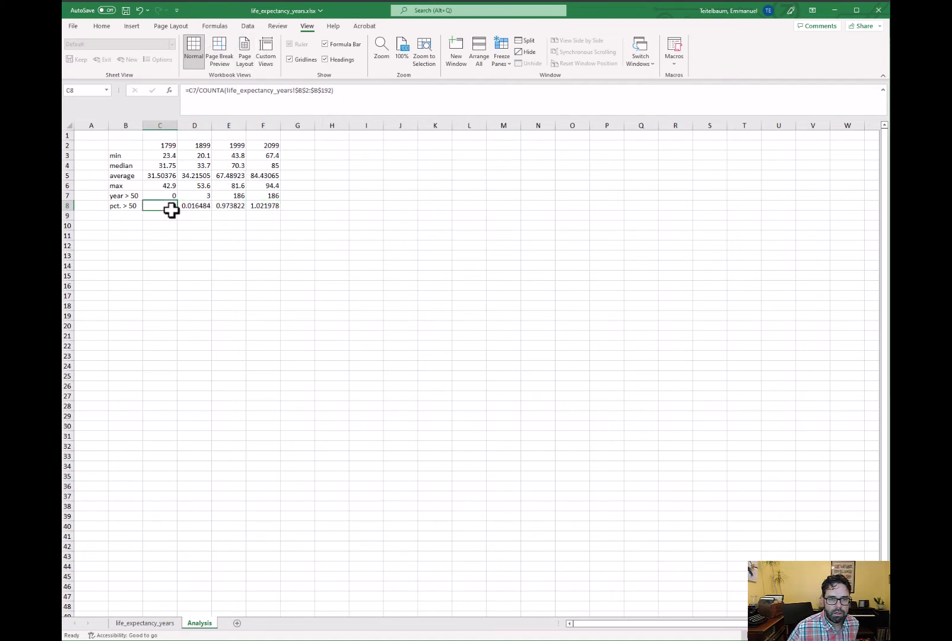
pyautogui.click(331, 91)
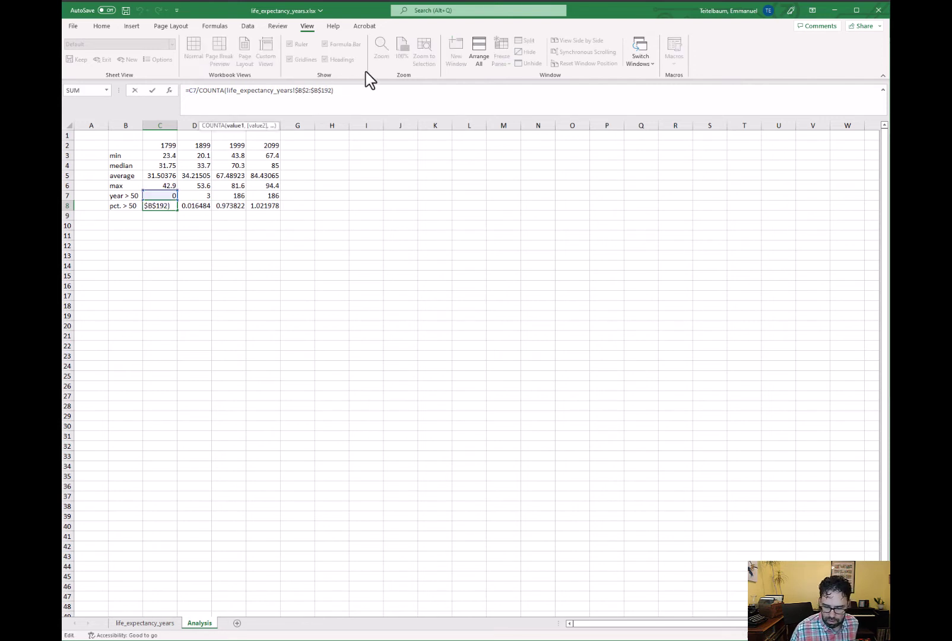
pyautogui.press('BackSpace')
pyautogui.write('6')
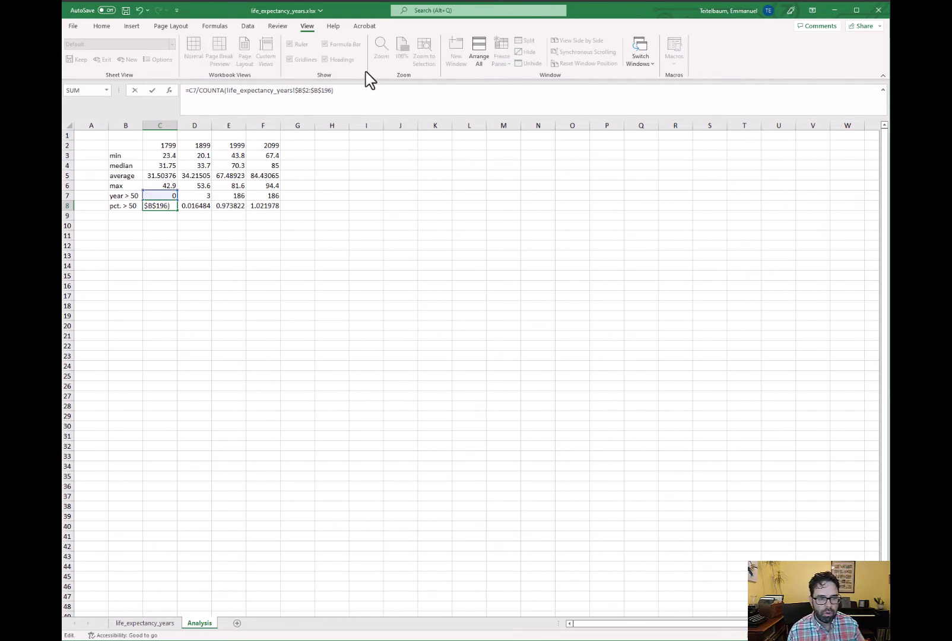
pyautogui.hotkey('ctrl', 'Return')
pyautogui.hotkey('ctrl', 'c')
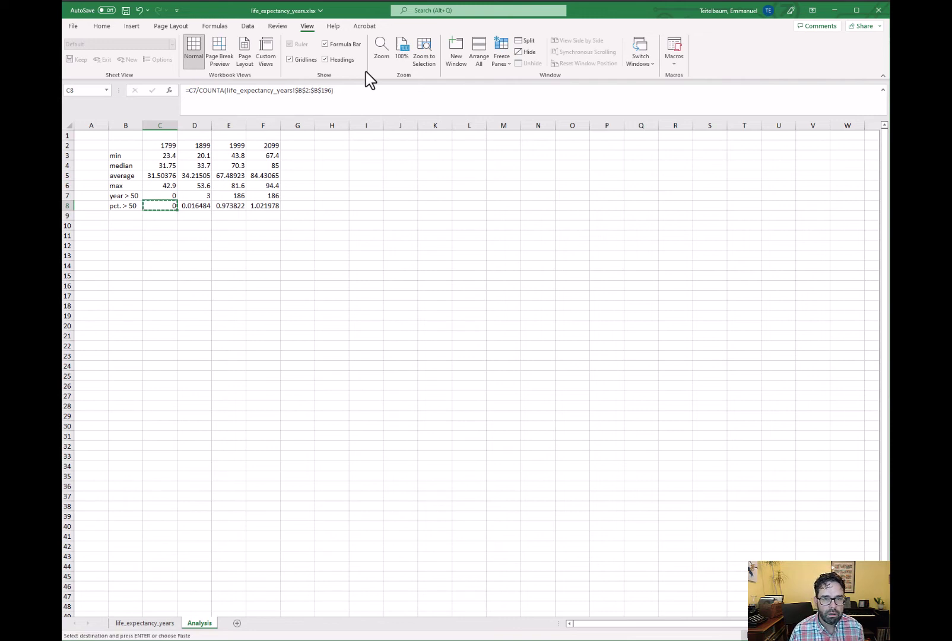
# - Extend the COUNTA range in the 1899 pct. > 50 formula in D8 to $CX$2:$CX$196
pyautogui.press('Right')
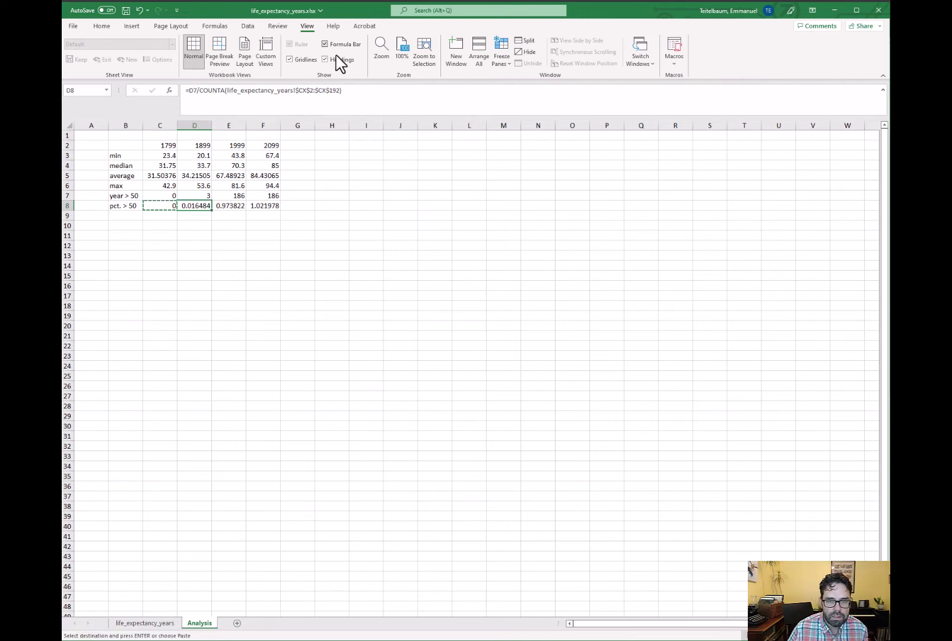
pyautogui.click(341, 90)
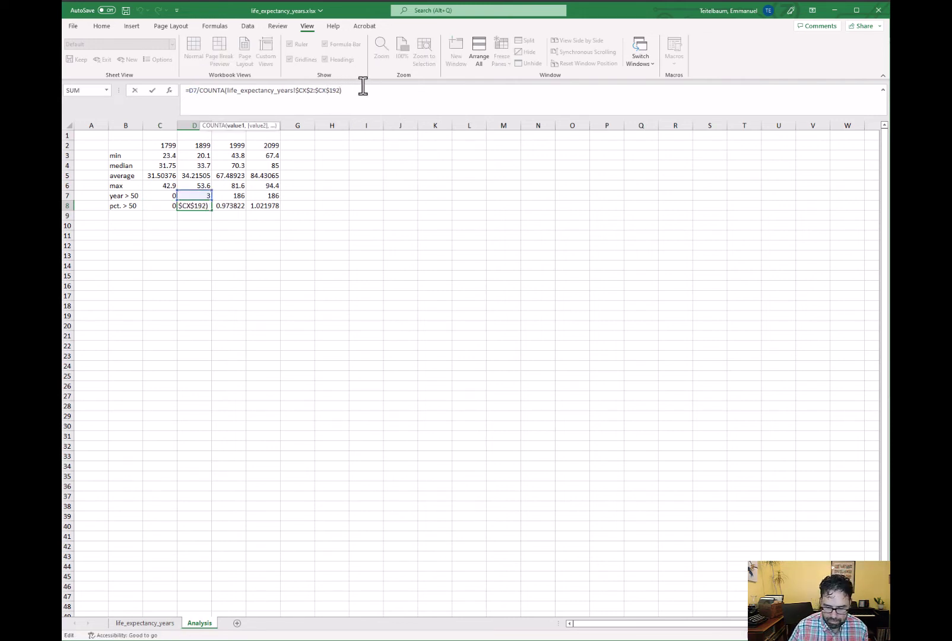
pyautogui.press('BackSpace')
pyautogui.write('6')
pyautogui.hotkey('ctrl', 'Return')
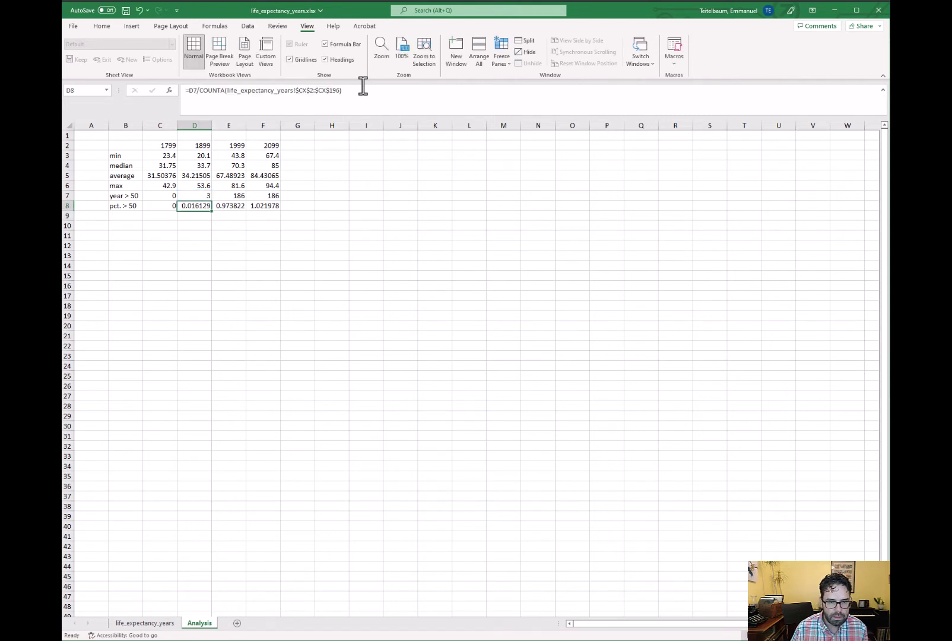
# - Extend the COUNTA range in the 1999 pct. > 50 formula in E8 to $GT$2:$GT$196
pyautogui.press('Right')
pyautogui.click(340, 90)
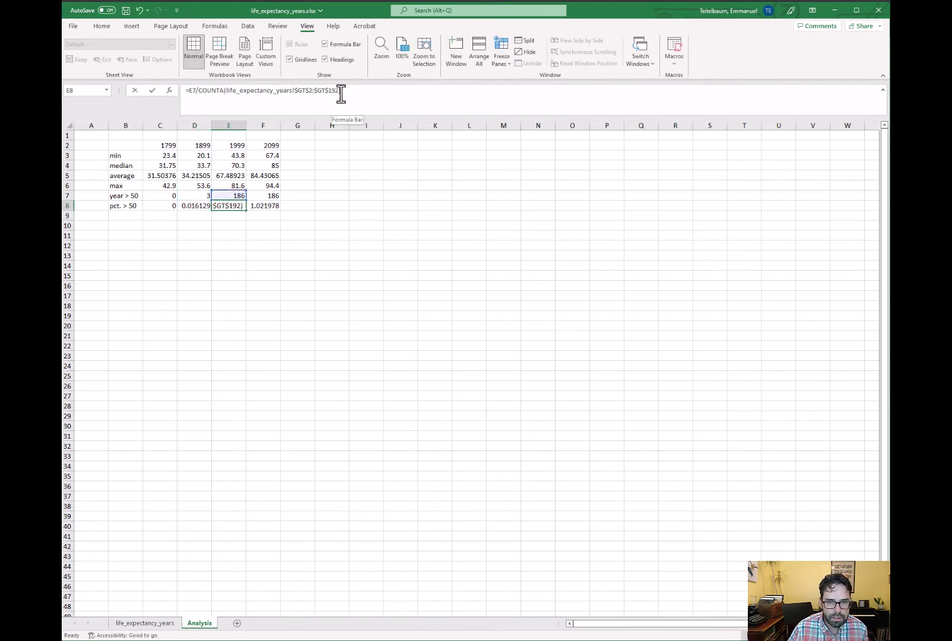
pyautogui.press('BackSpace')
pyautogui.write('6')
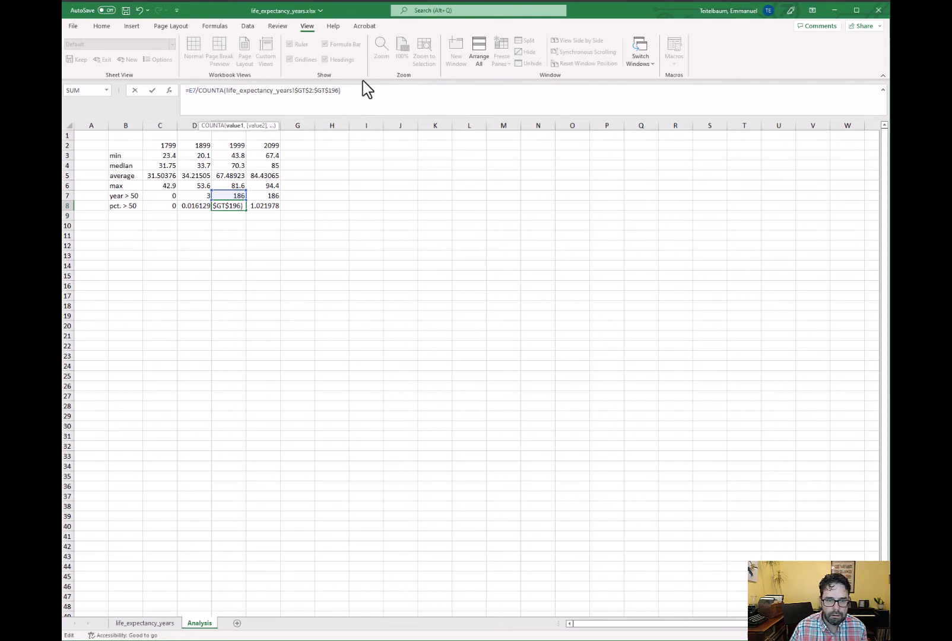
pyautogui.hotkey('ctrl', 'Return')
# - Extend the COUNTA range in the 2099 pct. > 50 formula in F8 to $KP$2:$KP$196
pyautogui.press('Right')
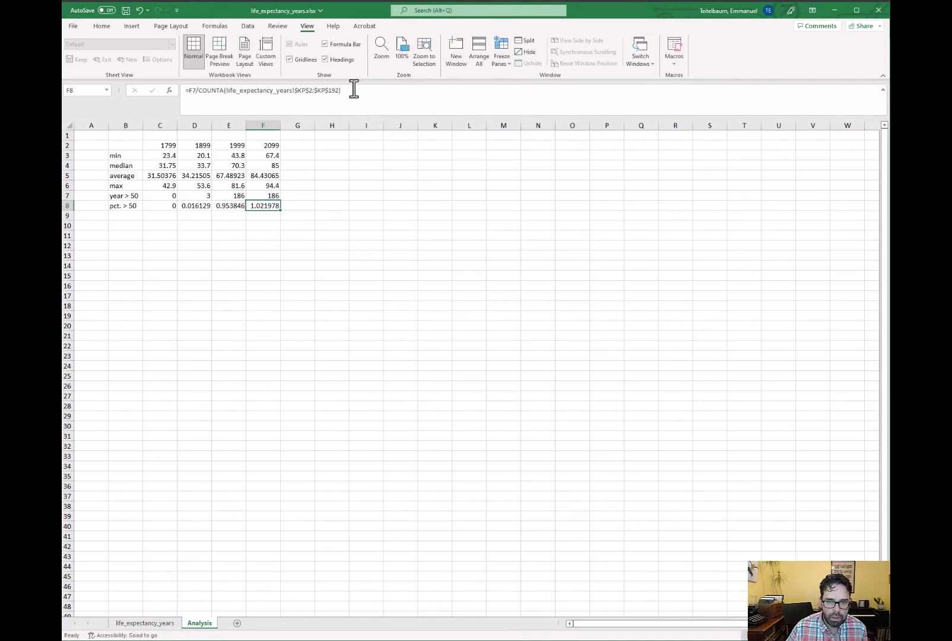
pyautogui.click(341, 90)
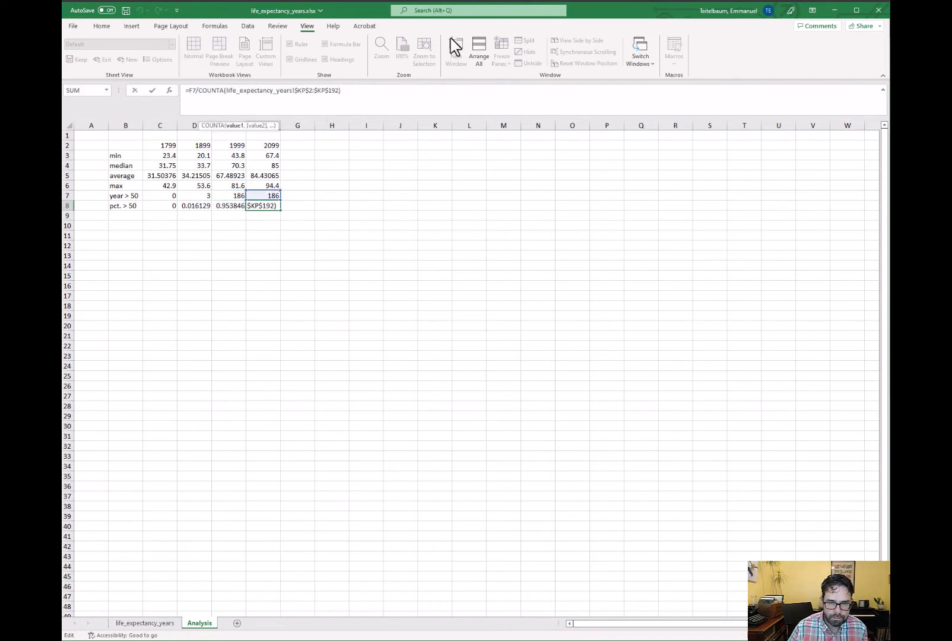
pyautogui.press('BackSpace')
pyautogui.write('6')
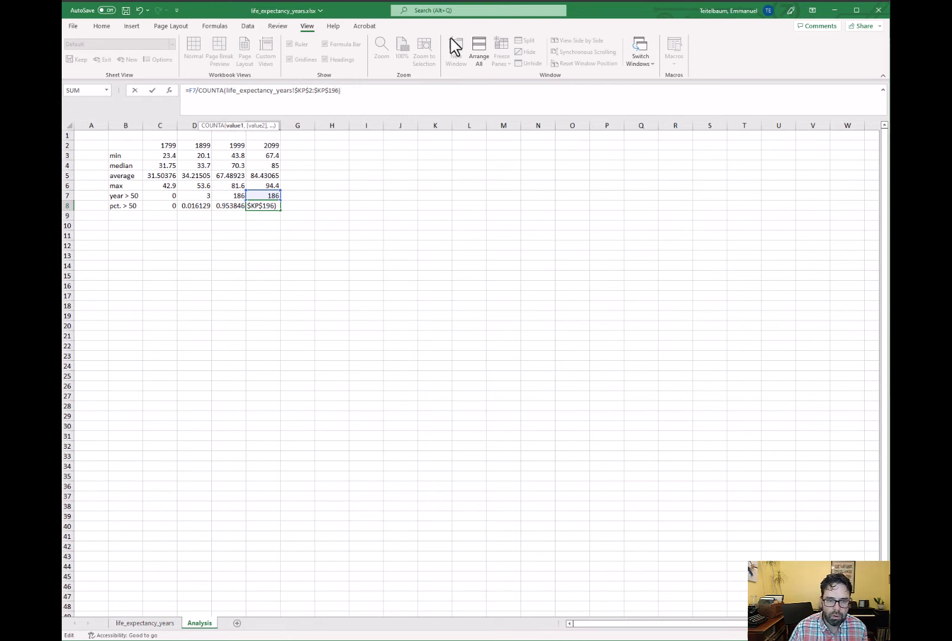
pyautogui.press('Return')
pyautogui.press('Up')
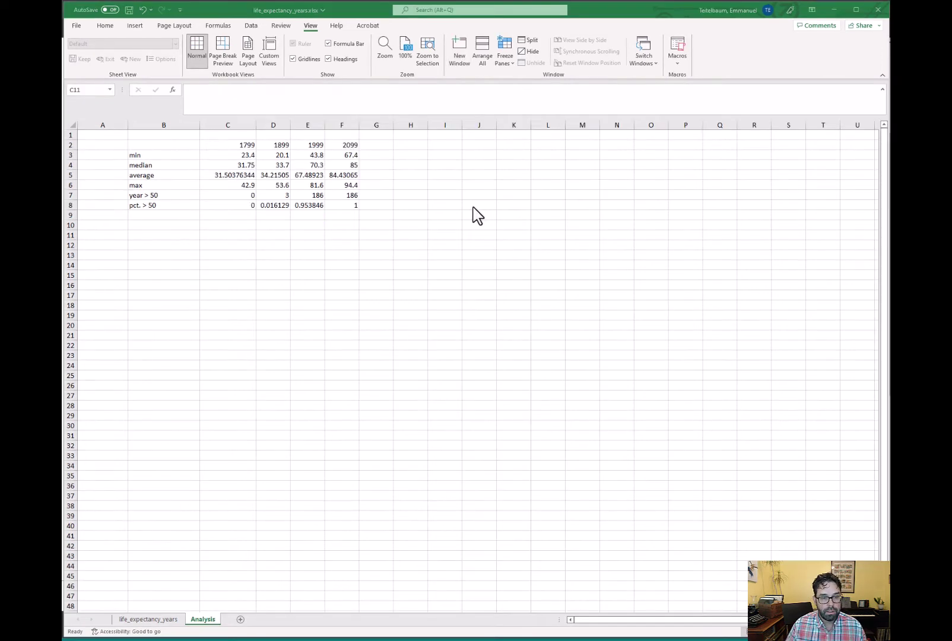
# - Enter the country headings United States, China and India in cells C11 to E11, below the summary table
pyautogui.click(231, 234)
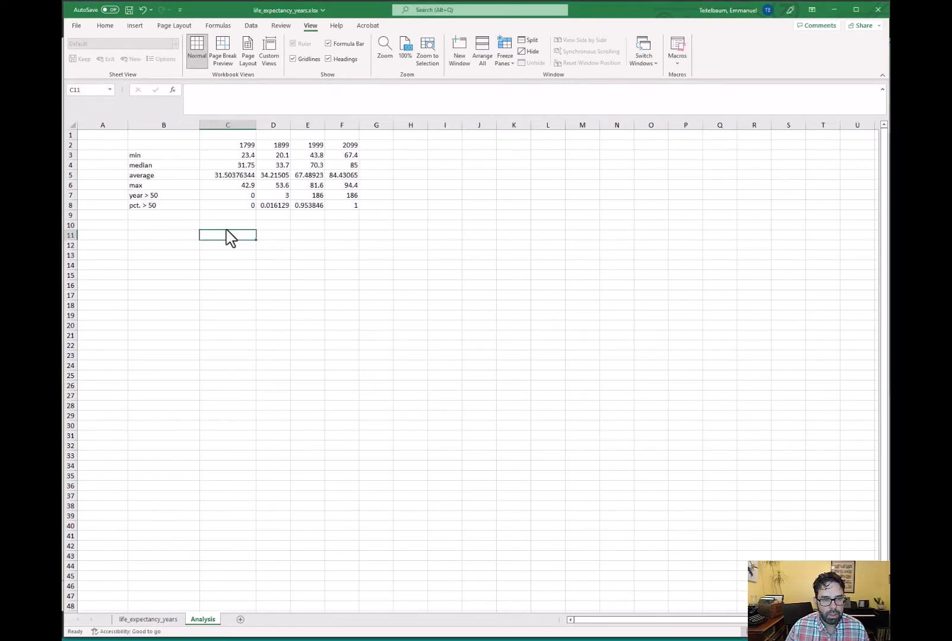
pyautogui.write('United')
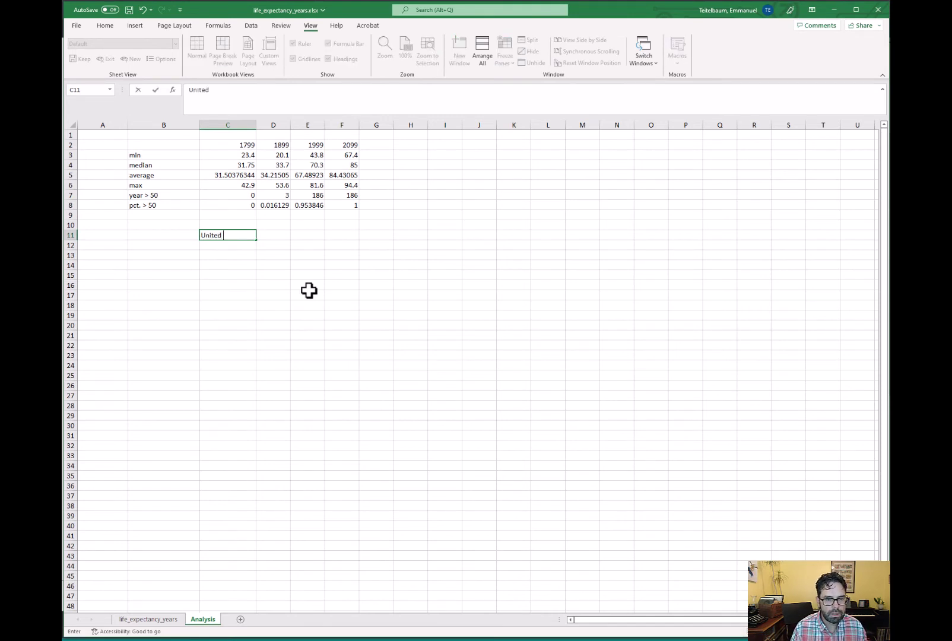
pyautogui.write(' States')
pyautogui.press('Tab')
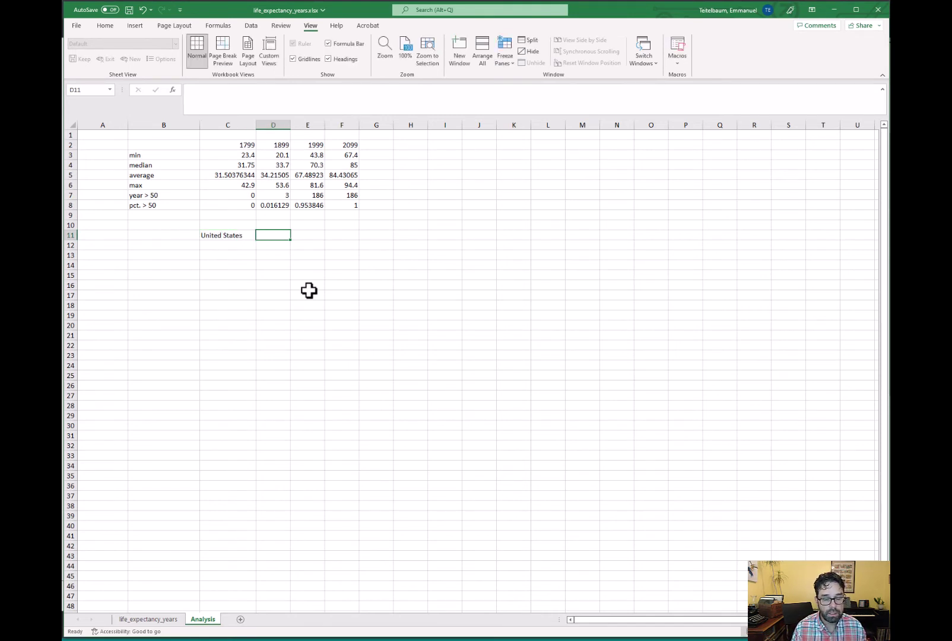
pyautogui.write('China')
pyautogui.press('Tab')
pyautogui.write('I')
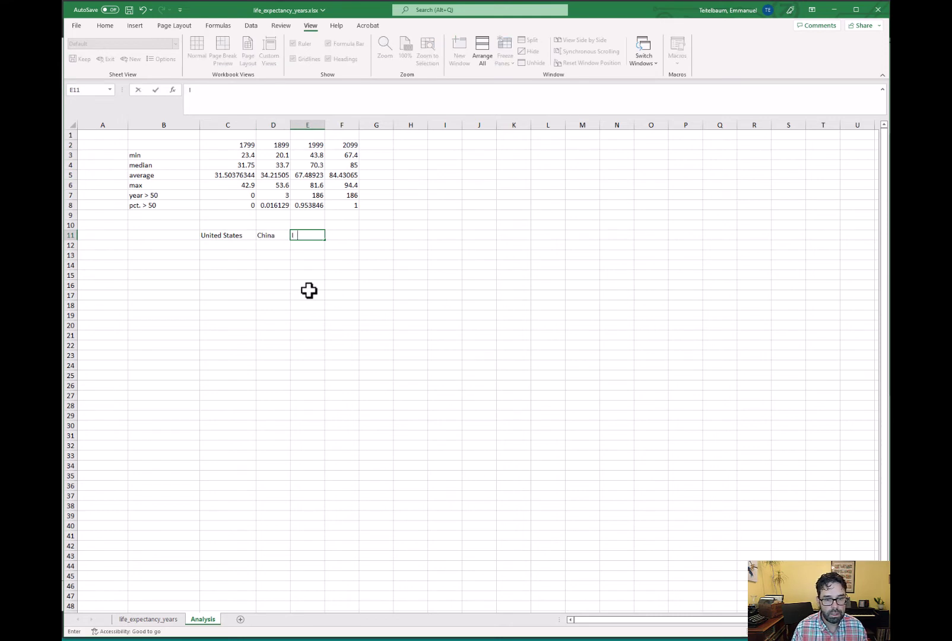
pyautogui.write('ndia')
pyautogui.press('Return')
# - Label cell B12 as "Avg 1999-2099" for the country averages row
pyautogui.press('Left')
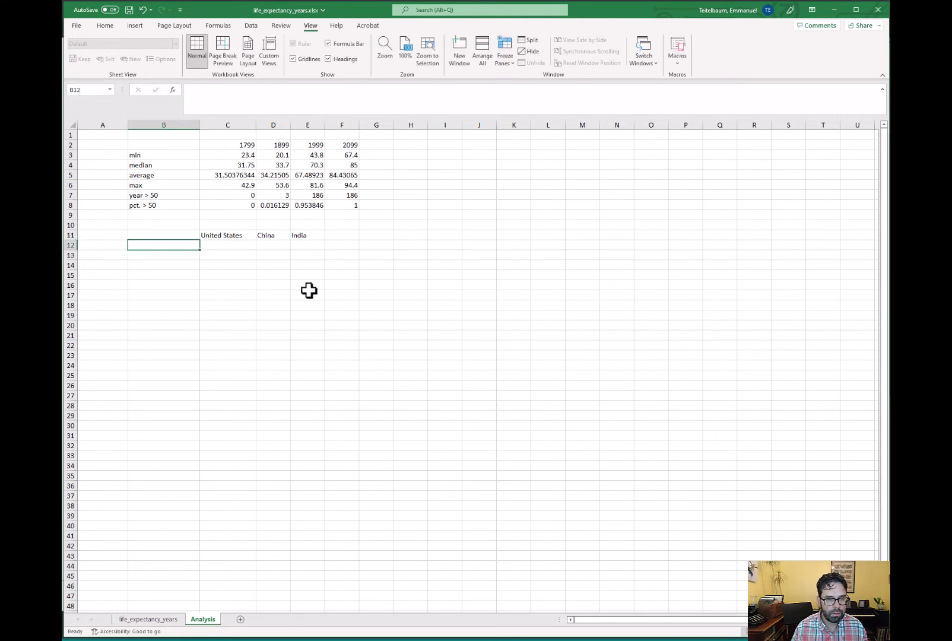
pyautogui.write('Av')
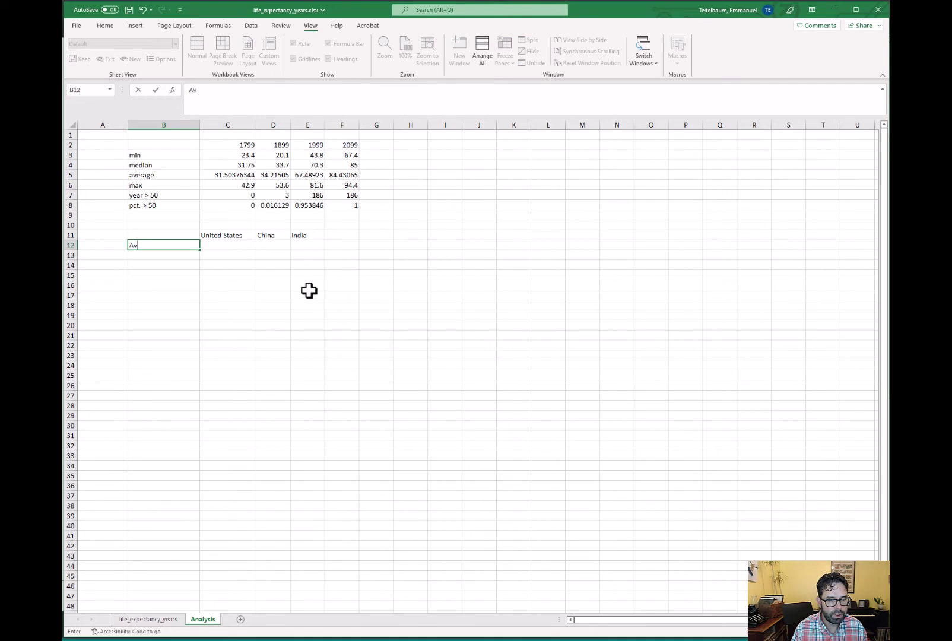
pyautogui.write('g 1999')
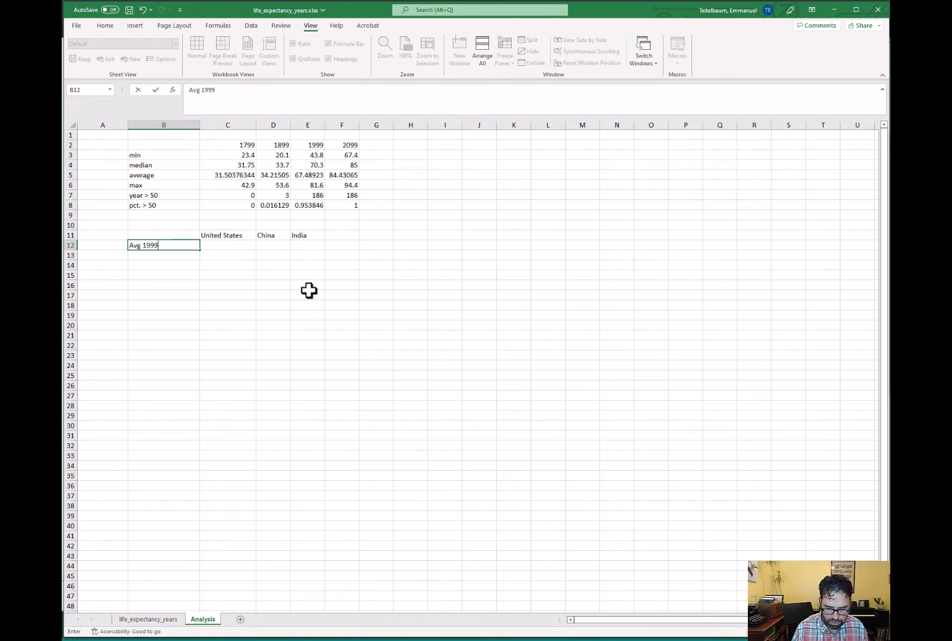
pyautogui.write('-209')
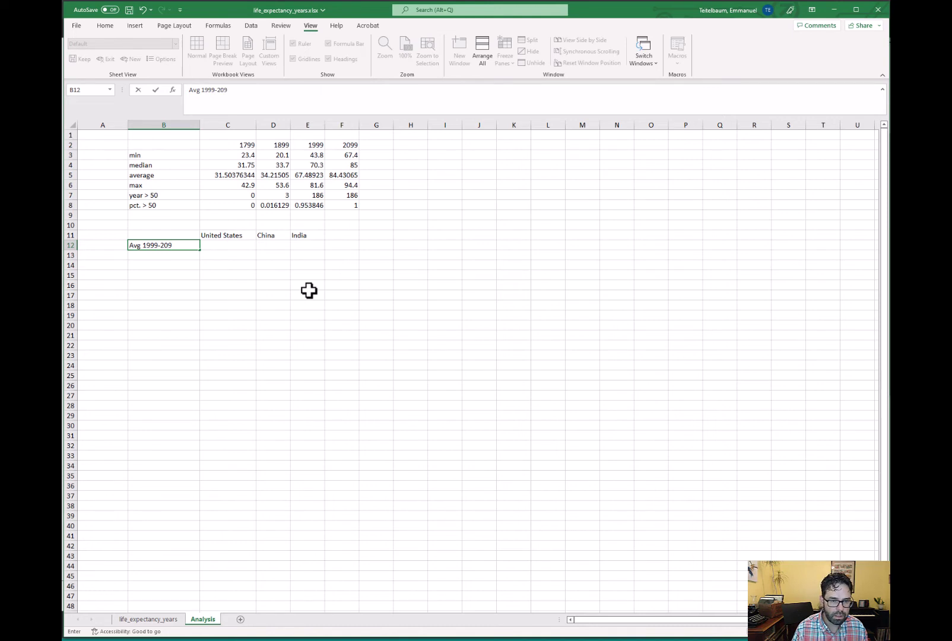
pyautogui.write('9')
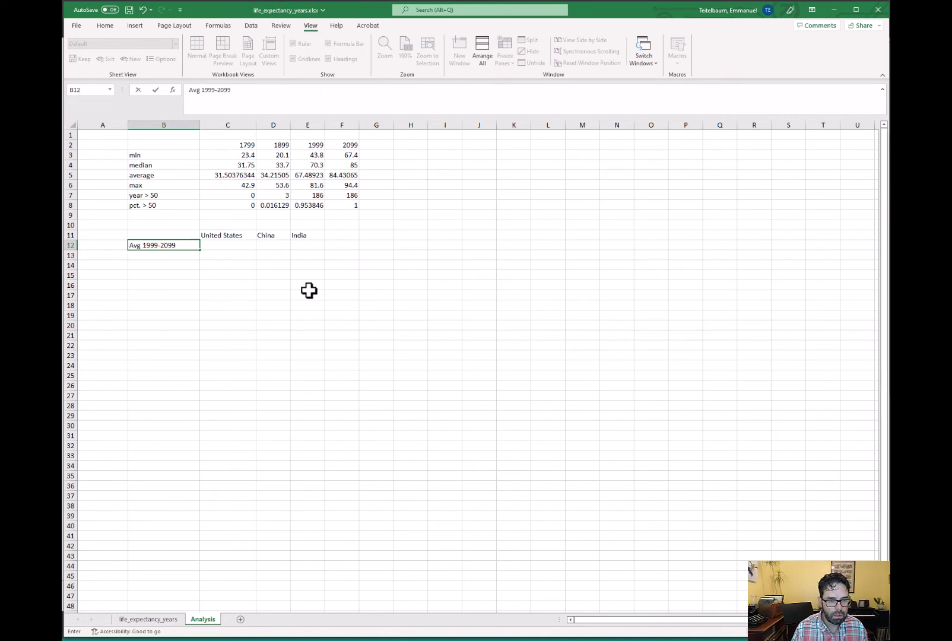
pyautogui.press('Return')
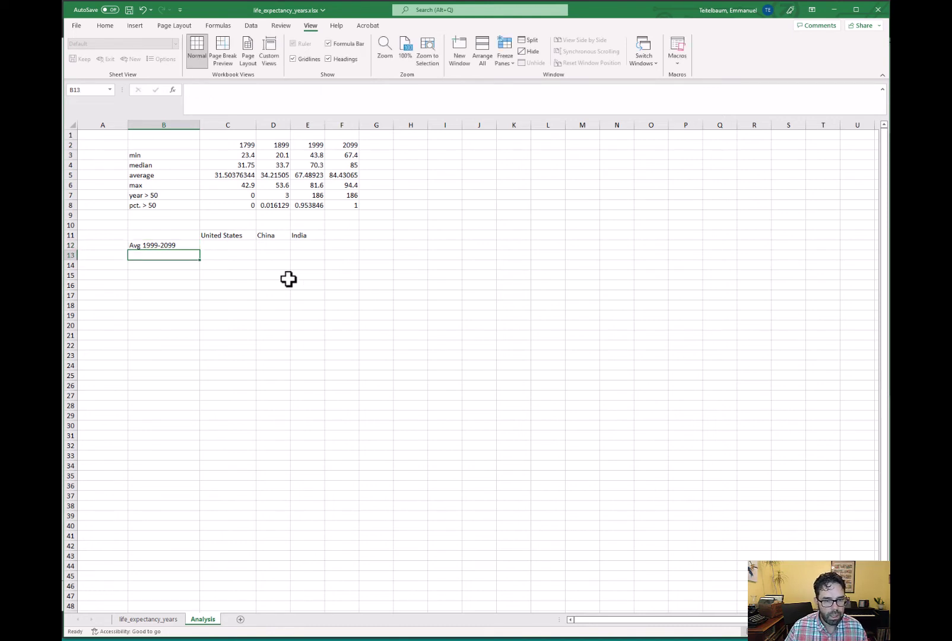
# - Look up the rows of China, India and United States in the life_expectancy_years sheet
pyautogui.click(229, 244)
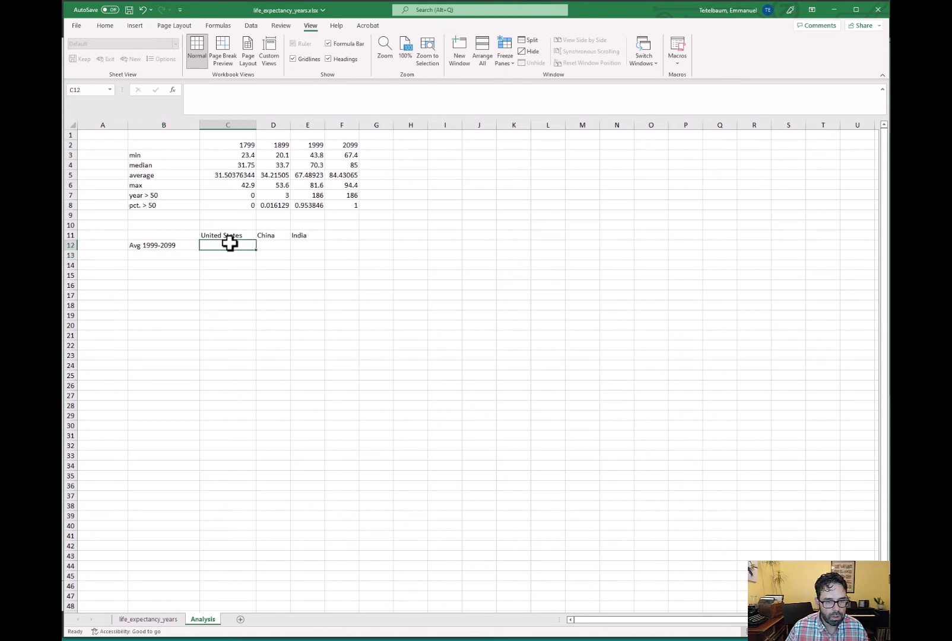
pyautogui.click(141, 623)
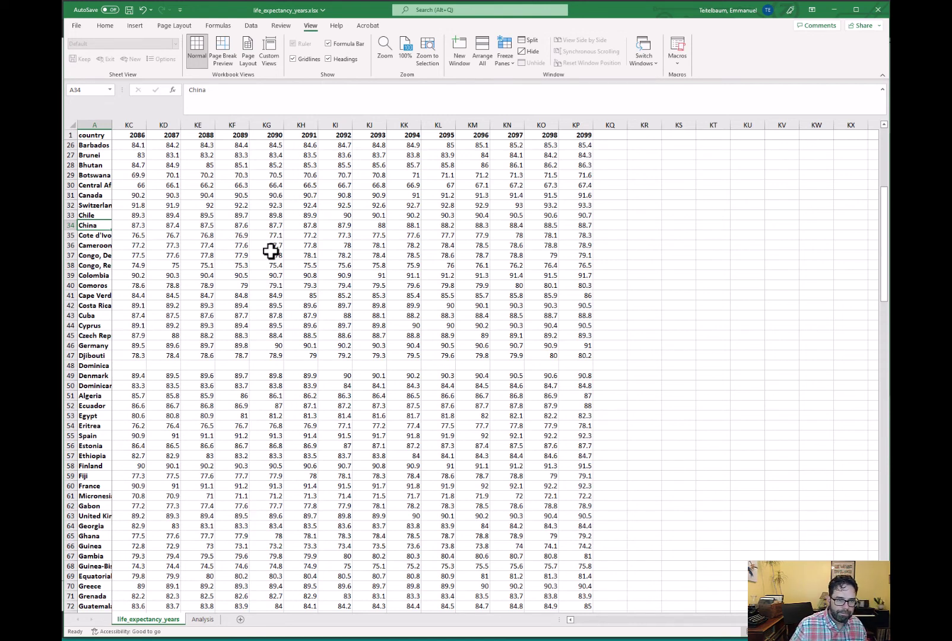
pyautogui.scroll(-7, 344, 278)
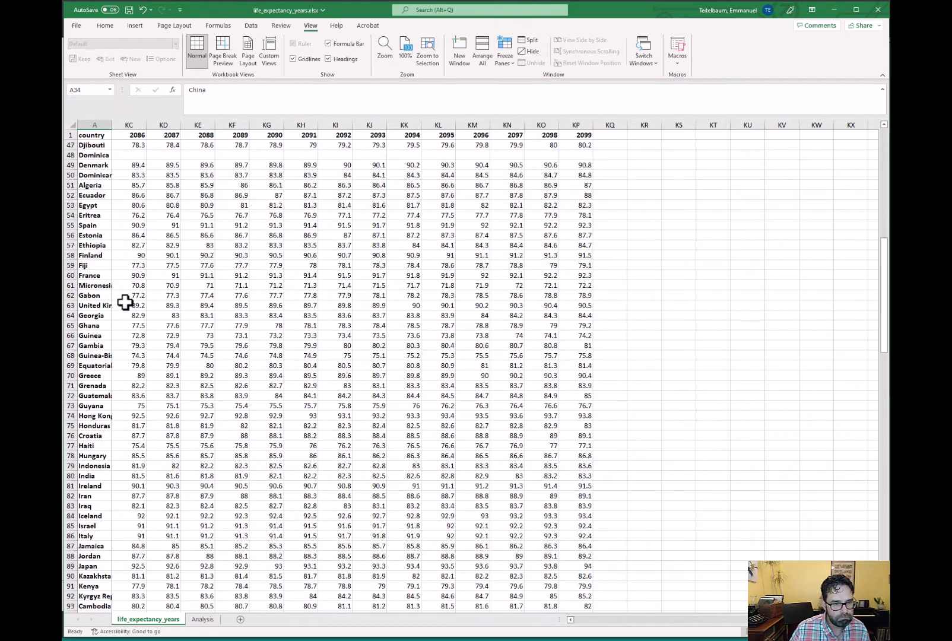
pyautogui.scroll(-1, 96, 420)
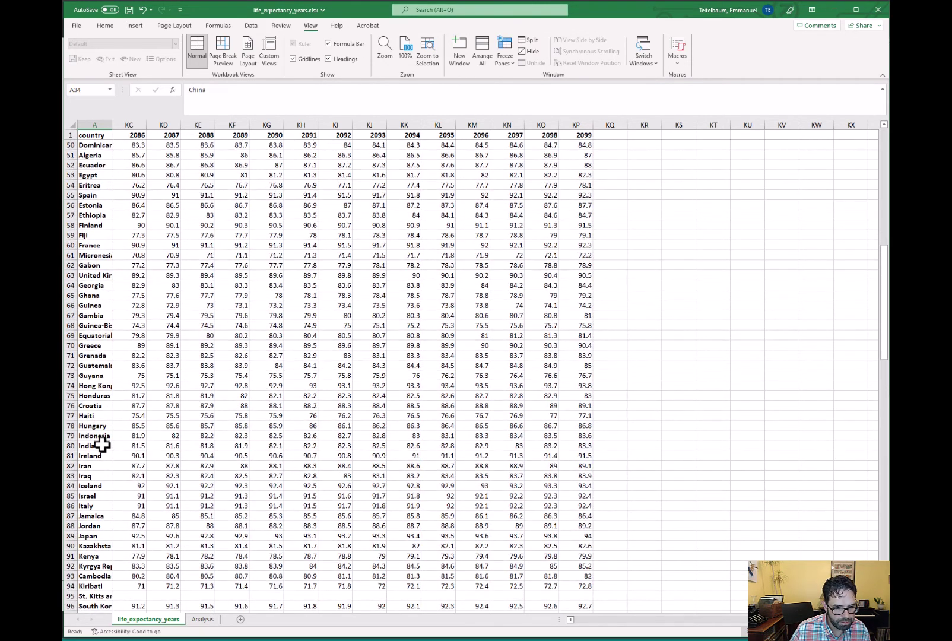
pyautogui.click(102, 445)
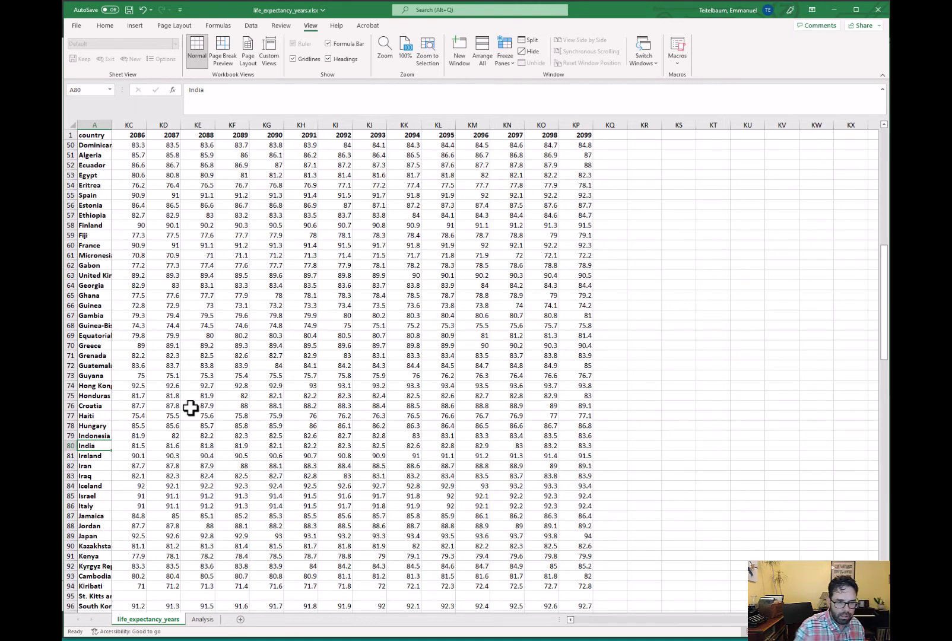
pyautogui.scroll(-10, 185, 325)
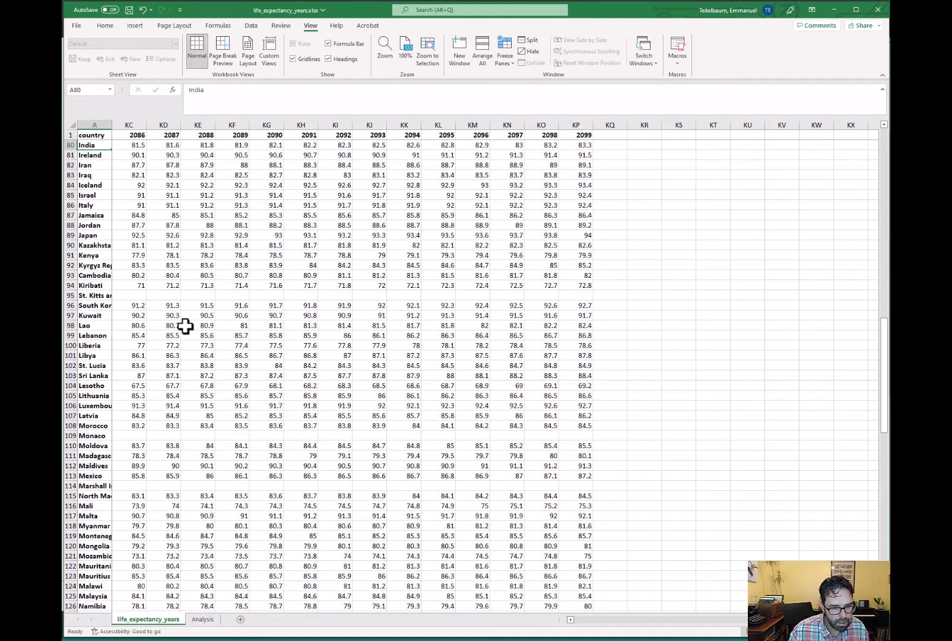
pyautogui.scroll(-16, 185, 326)
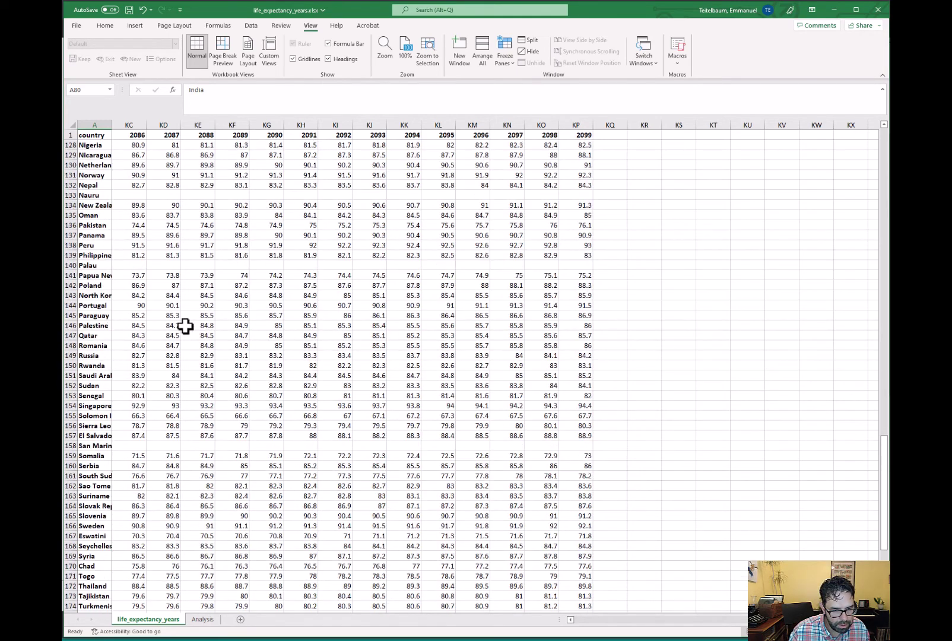
pyautogui.scroll(-7, 185, 325)
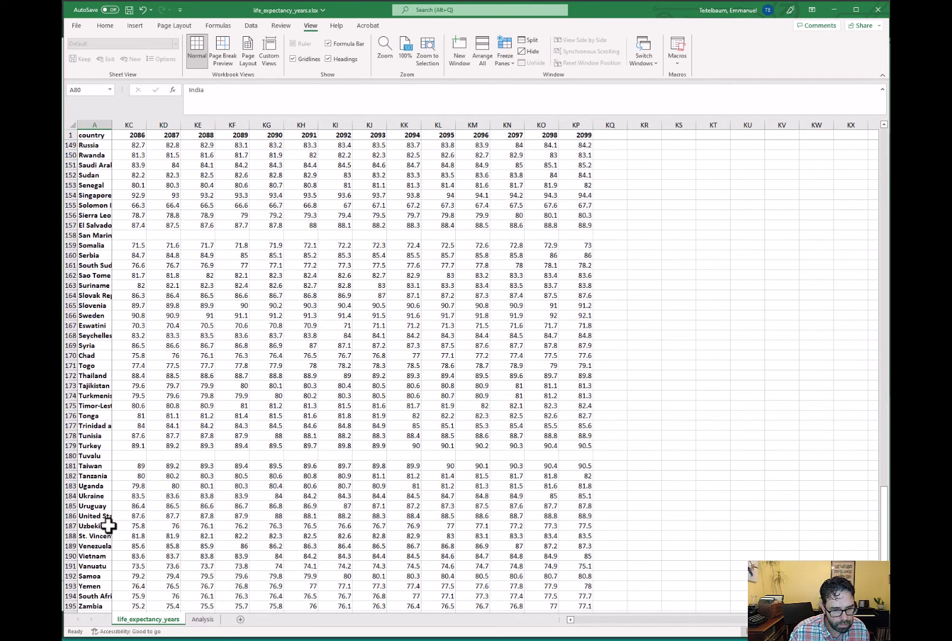
pyautogui.click(102, 516)
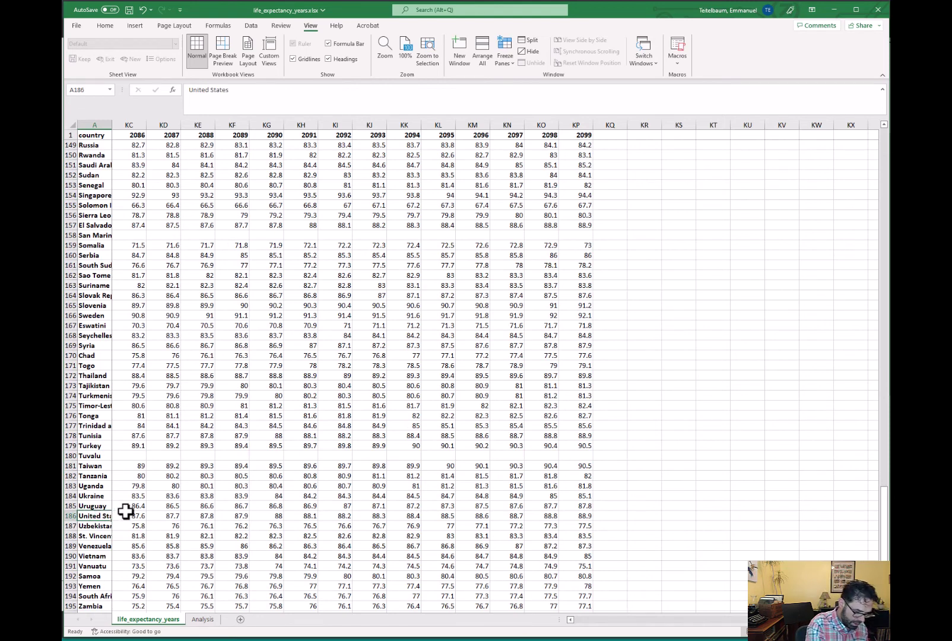
# - Find the columns holding the years 2099 and 1999 in the header row of the life_expectancy_years sheet
pyautogui.click(579, 137)
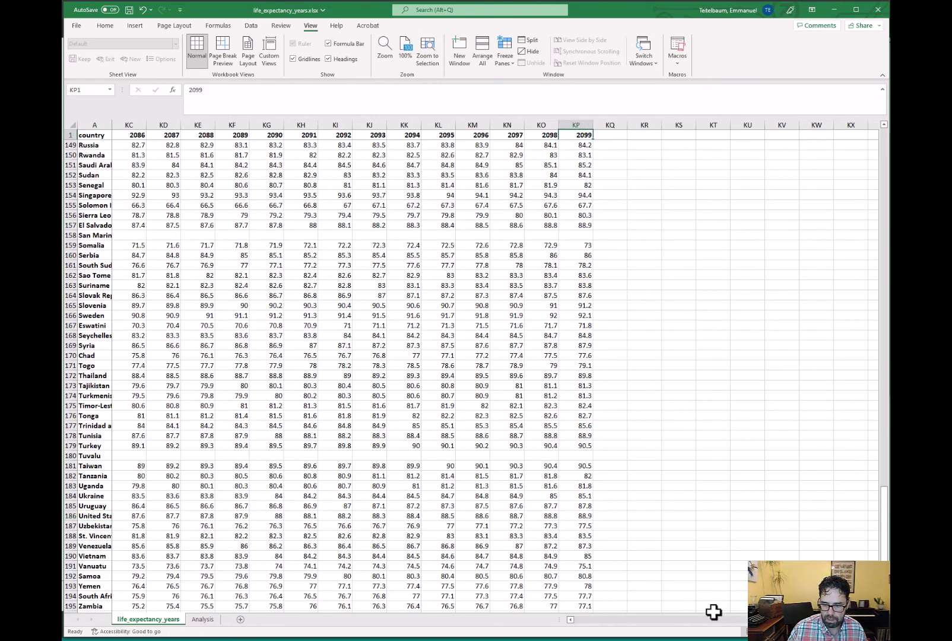
pyautogui.click(626, 622)
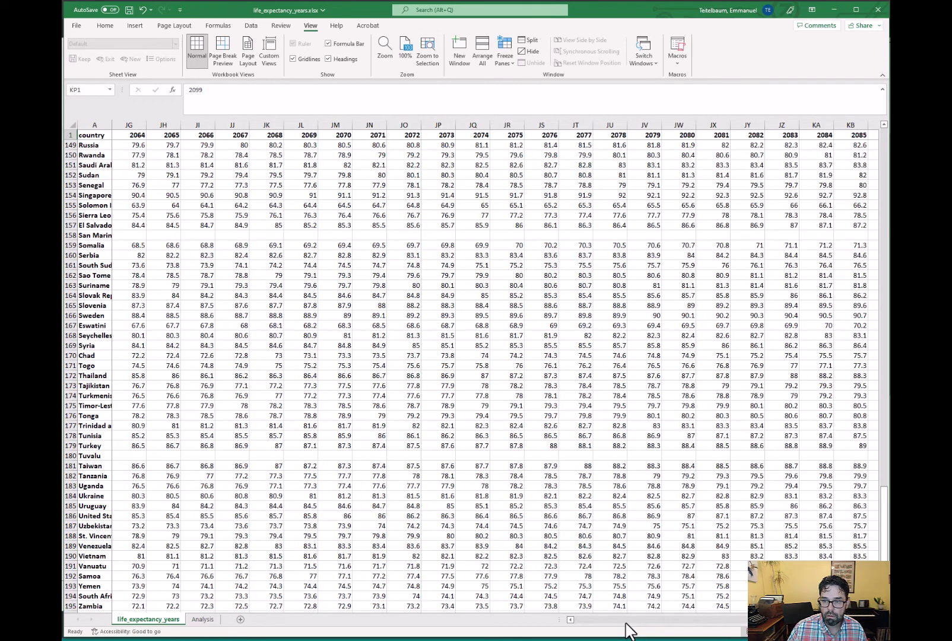
pyautogui.click(627, 622)
pyautogui.click(627, 622)
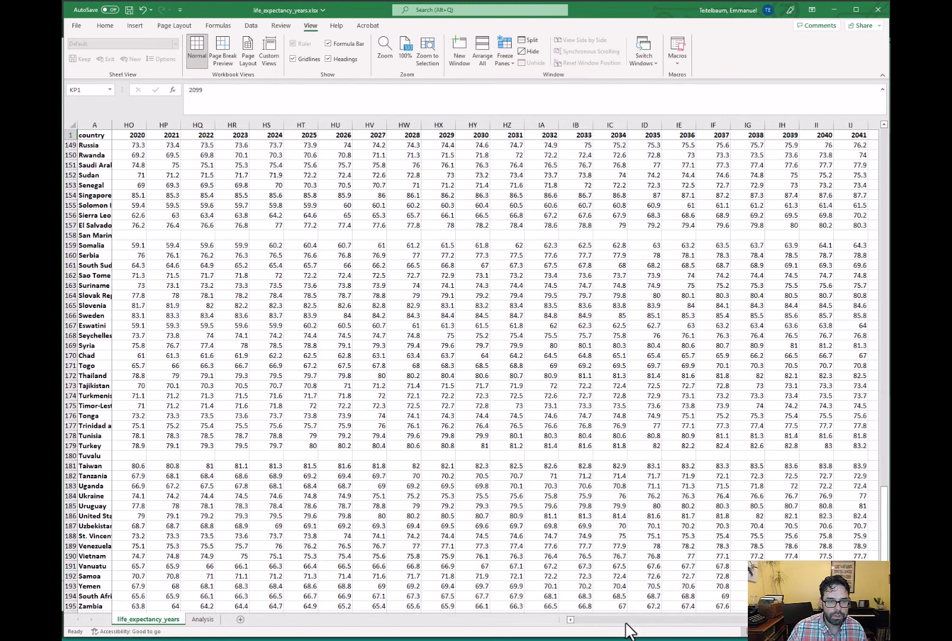
pyautogui.click(626, 622)
pyautogui.click(626, 622)
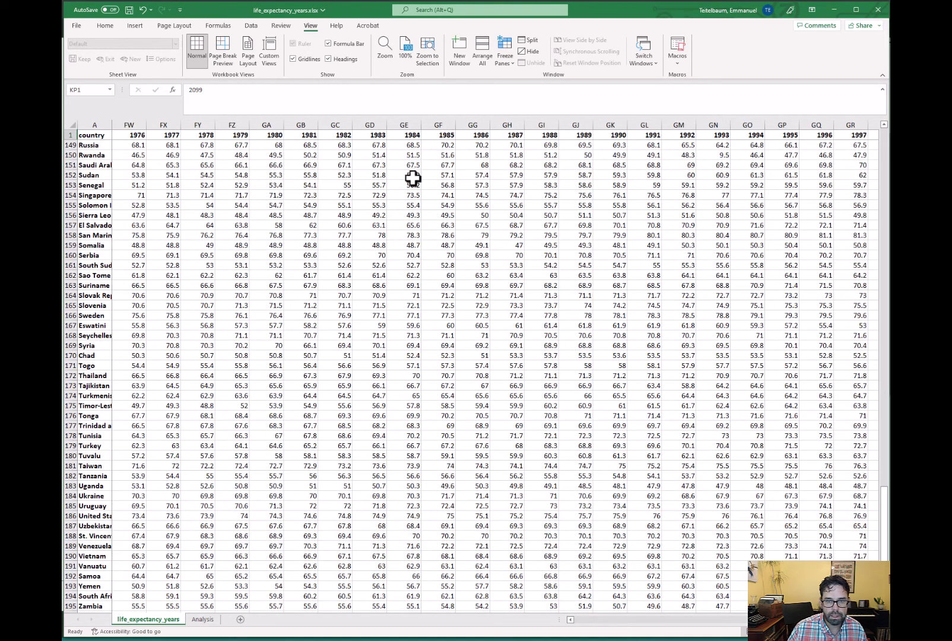
pyautogui.click(633, 136)
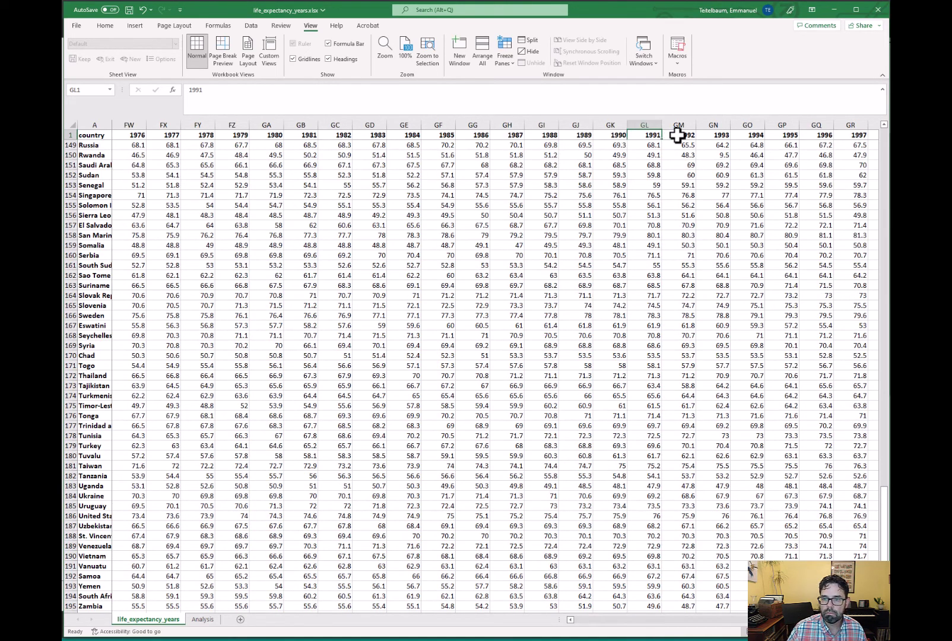
pyautogui.press('Left')
pyautogui.press('Right')
pyautogui.press('Right')
pyautogui.press('Right')
pyautogui.press('Right')
pyautogui.press('Right')
pyautogui.press('Right')
pyautogui.press('Right')
pyautogui.press('Right')
pyautogui.press('Right')
pyautogui.press('Right')
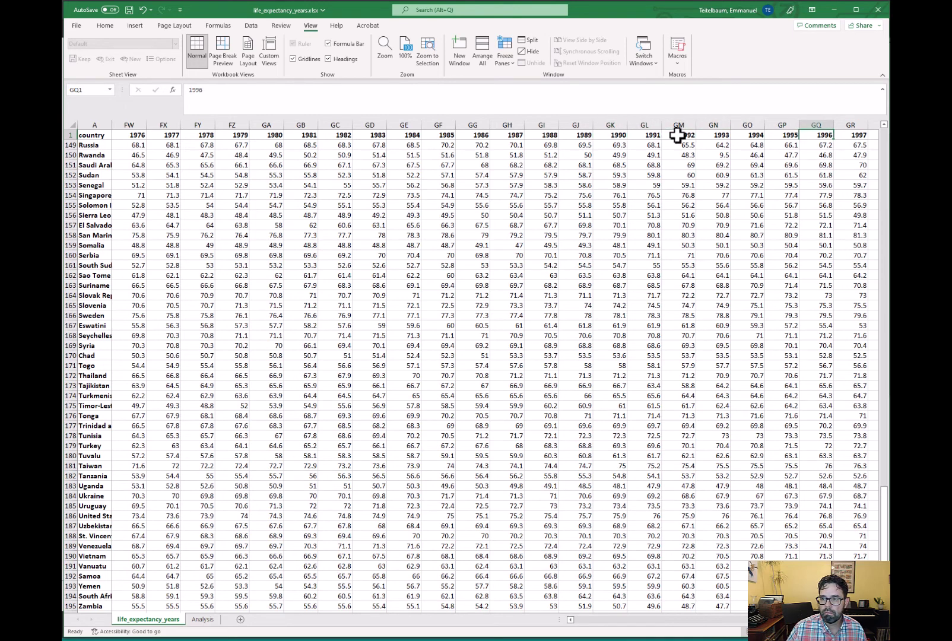
pyautogui.press('Left')
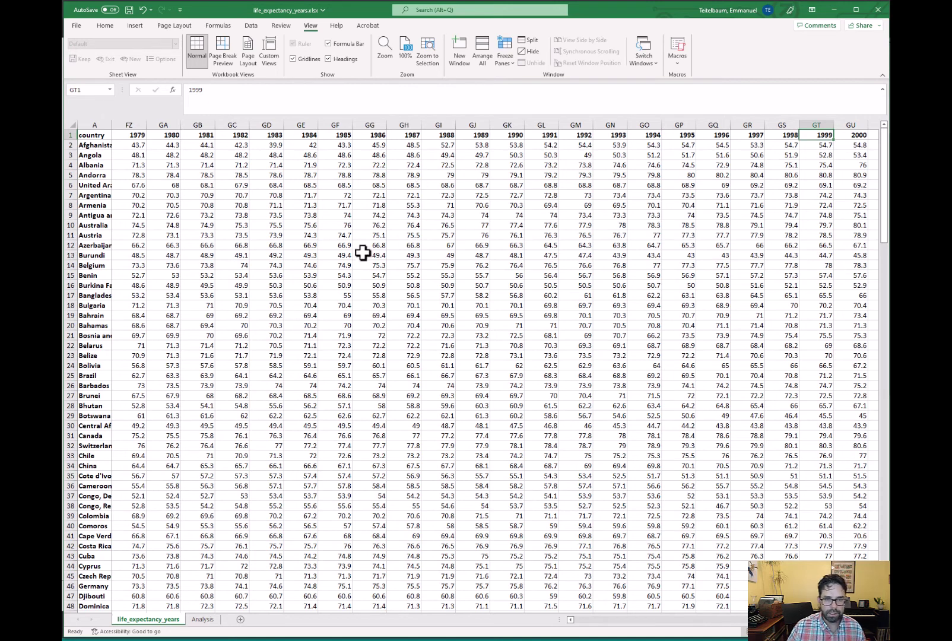
# - Check the 1999 min formula in the Analysis sheet for its column reference, and return to cell C12
pyautogui.click(200, 620)
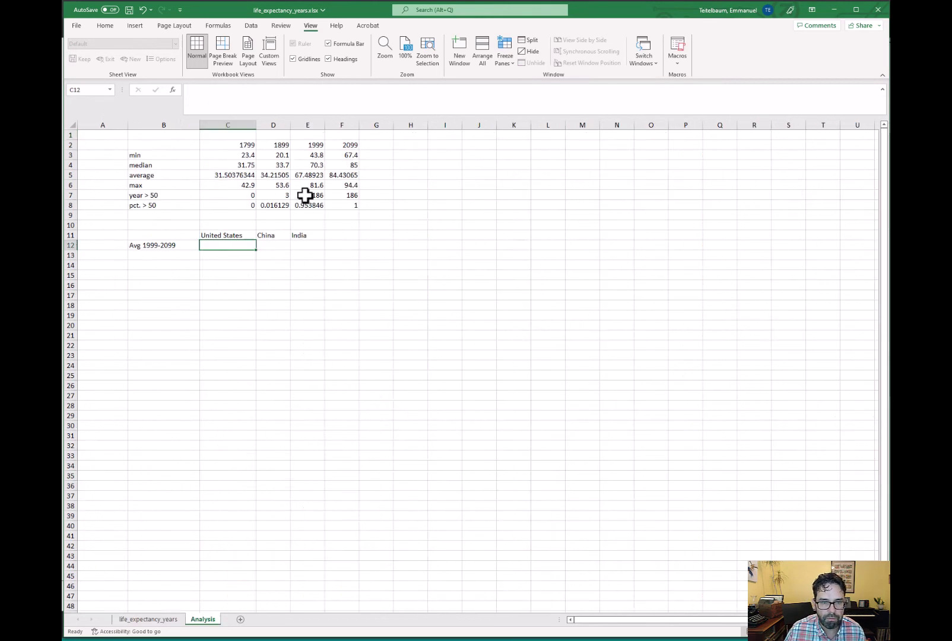
pyautogui.click(314, 143)
pyautogui.press('Down')
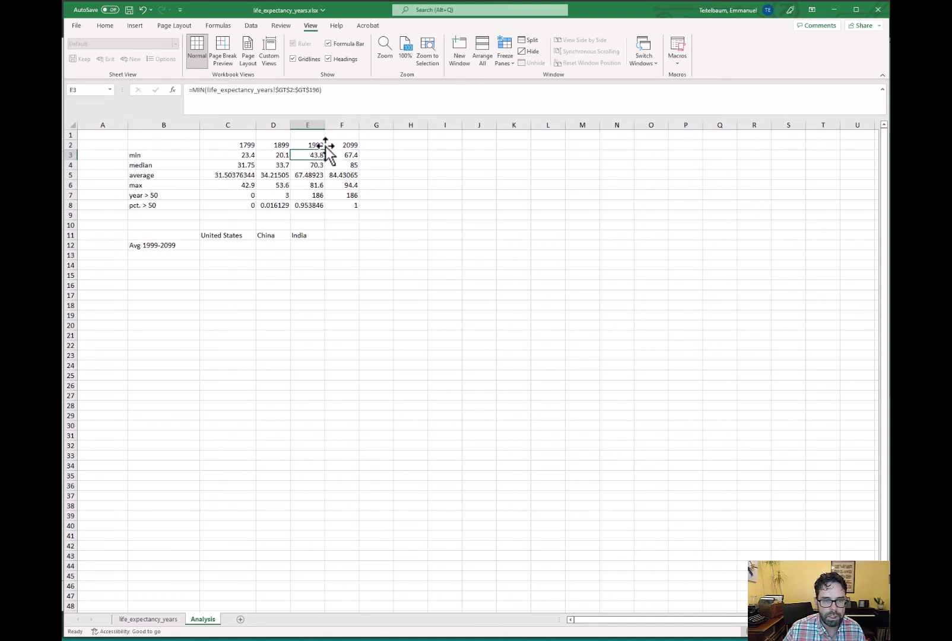
pyautogui.click(220, 245)
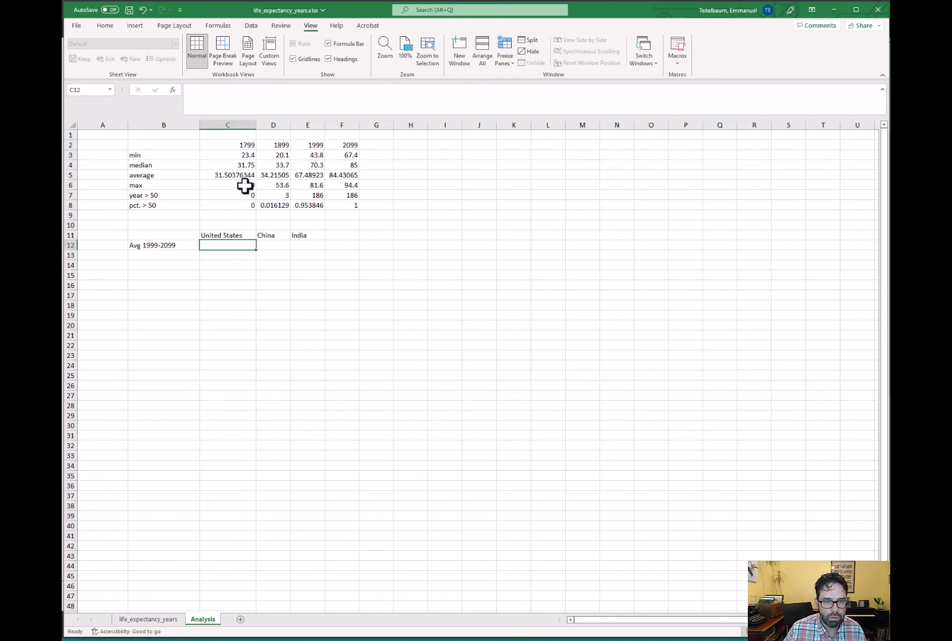
# - Enter the United States 1999-2099 average in cell C12 as =AVERAGE(life_expectancy_years!$GT$186:$KP$186)
pyautogui.click(235, 204)
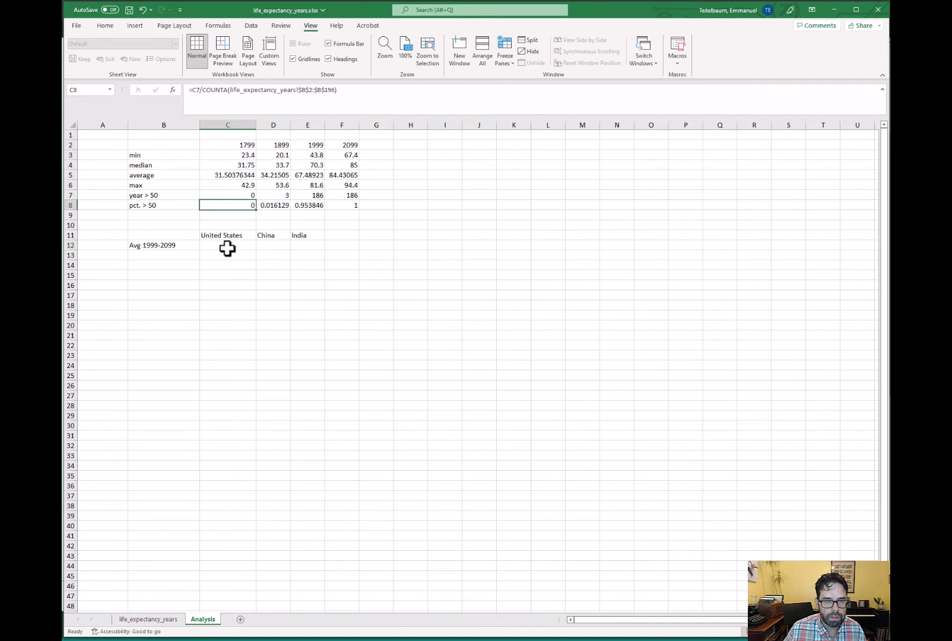
pyautogui.click(234, 175)
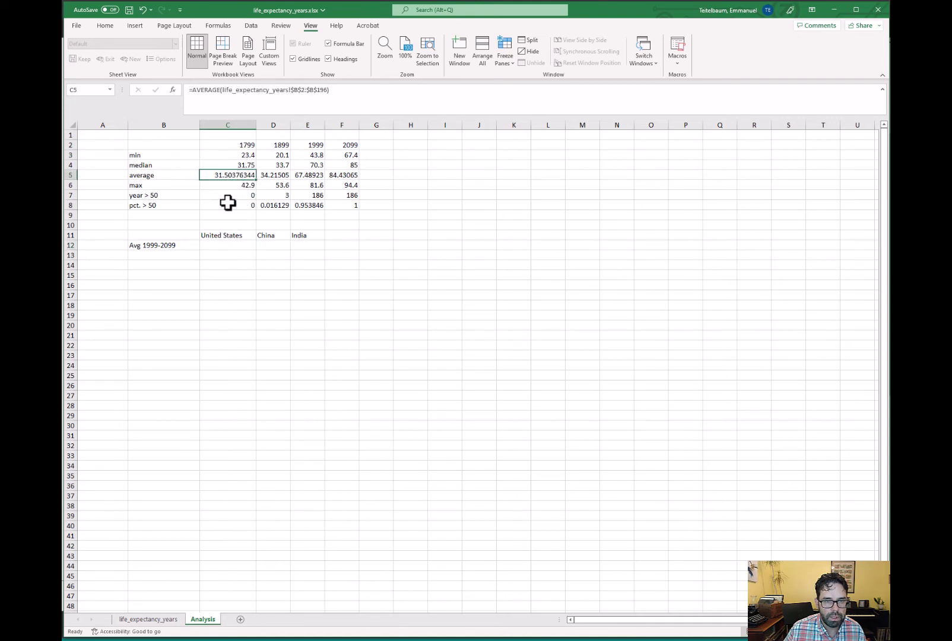
pyautogui.click(226, 246)
pyautogui.write('=')
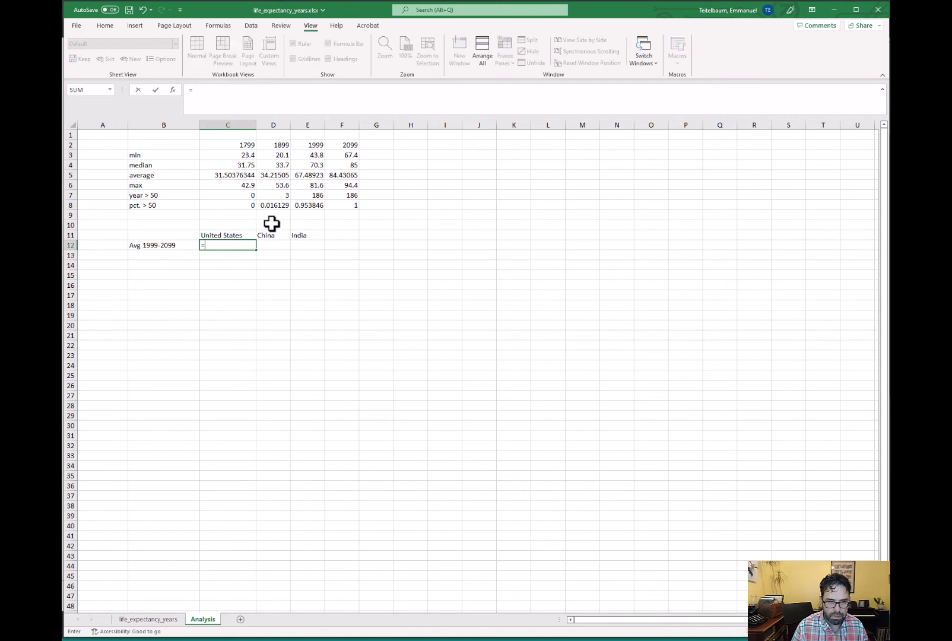
pyautogui.write('average(')
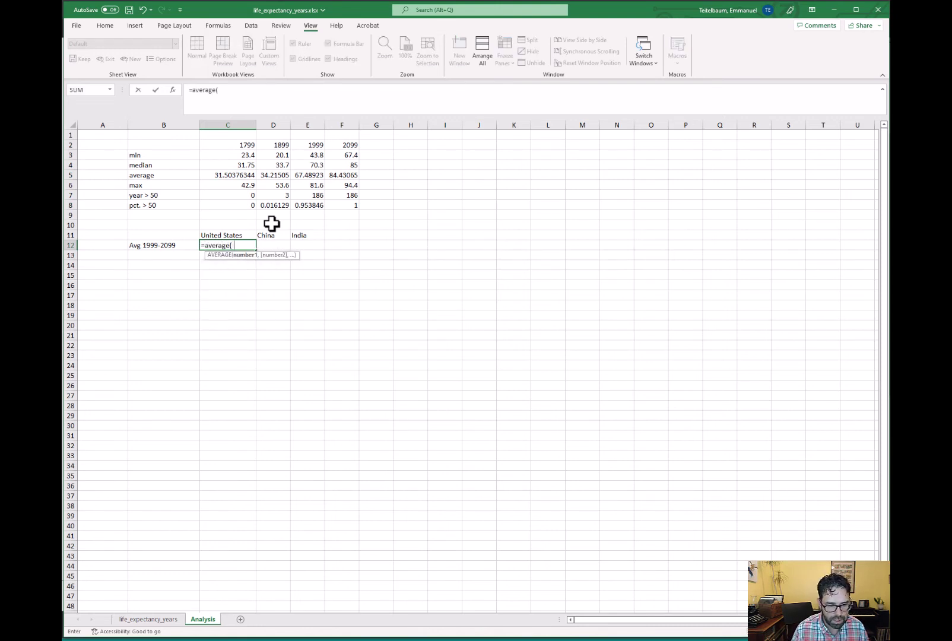
pyautogui.write('life_expect')
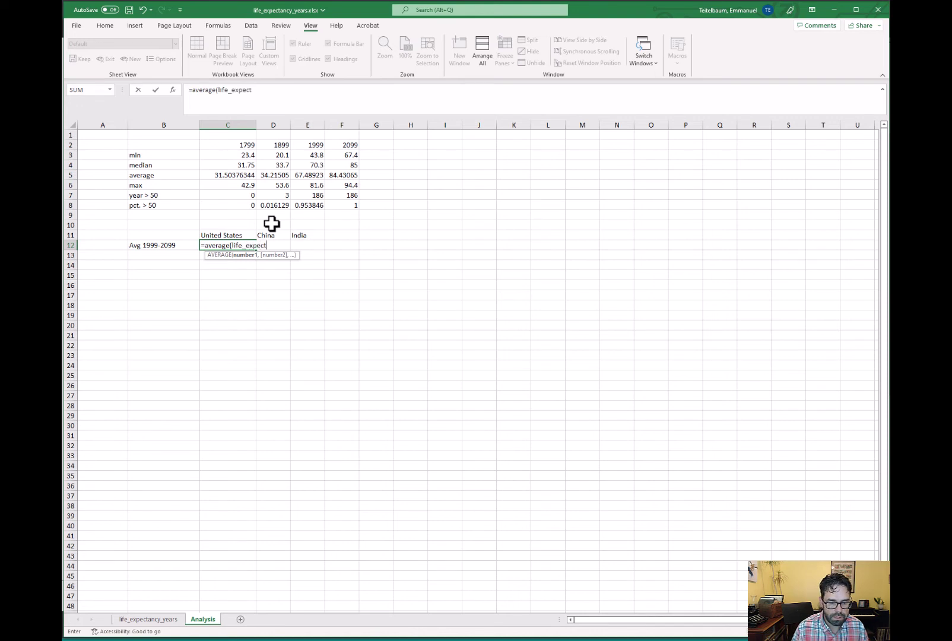
pyautogui.write('ancy_years')
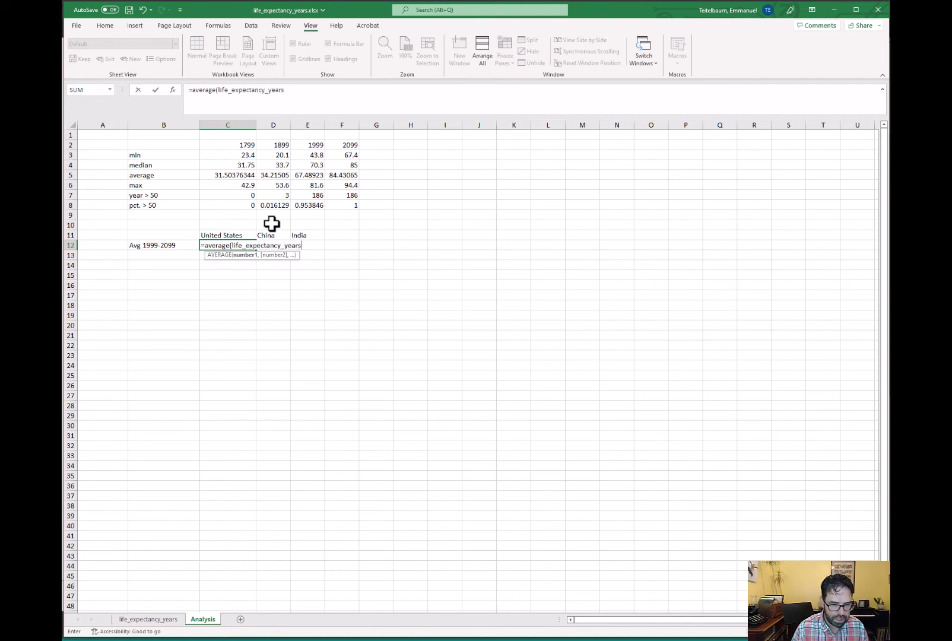
pyautogui.write('!')
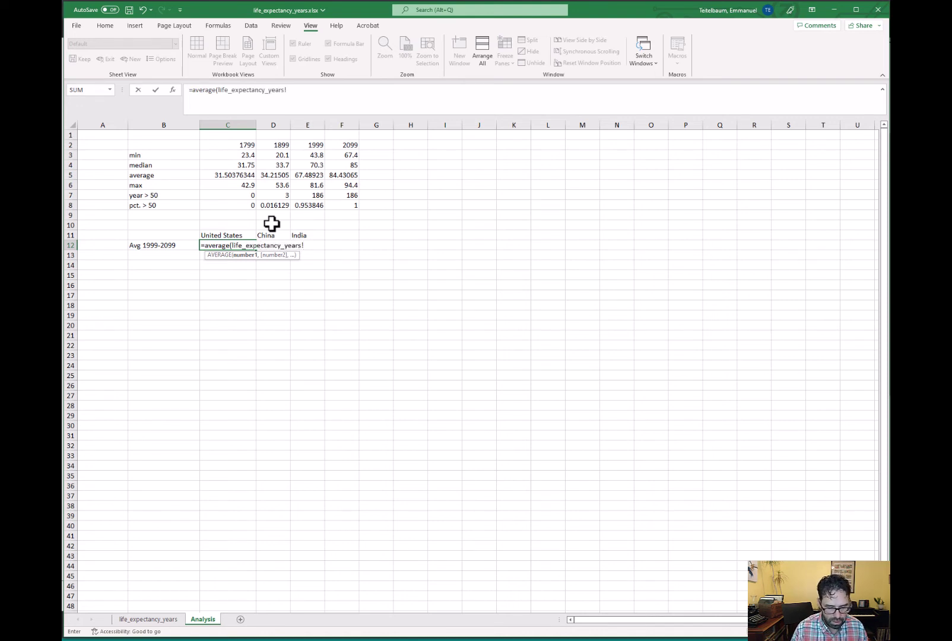
pyautogui.write('$')
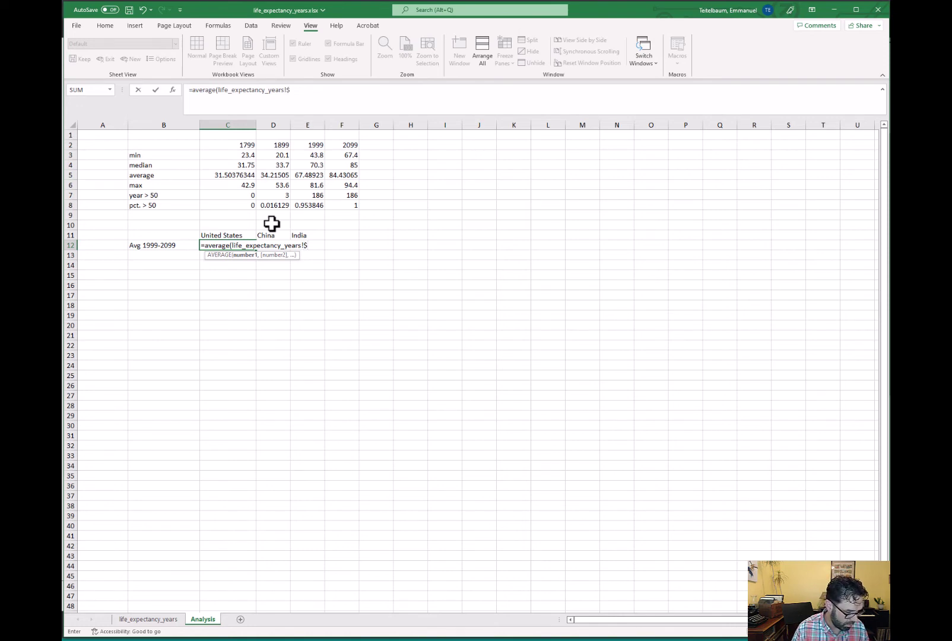
pyautogui.write('GT')
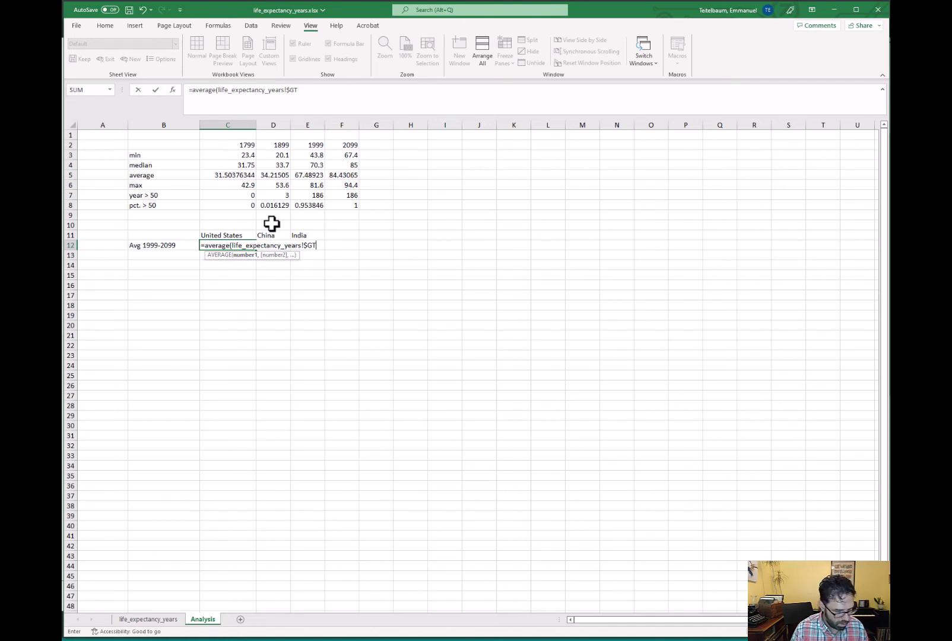
pyautogui.write('$')
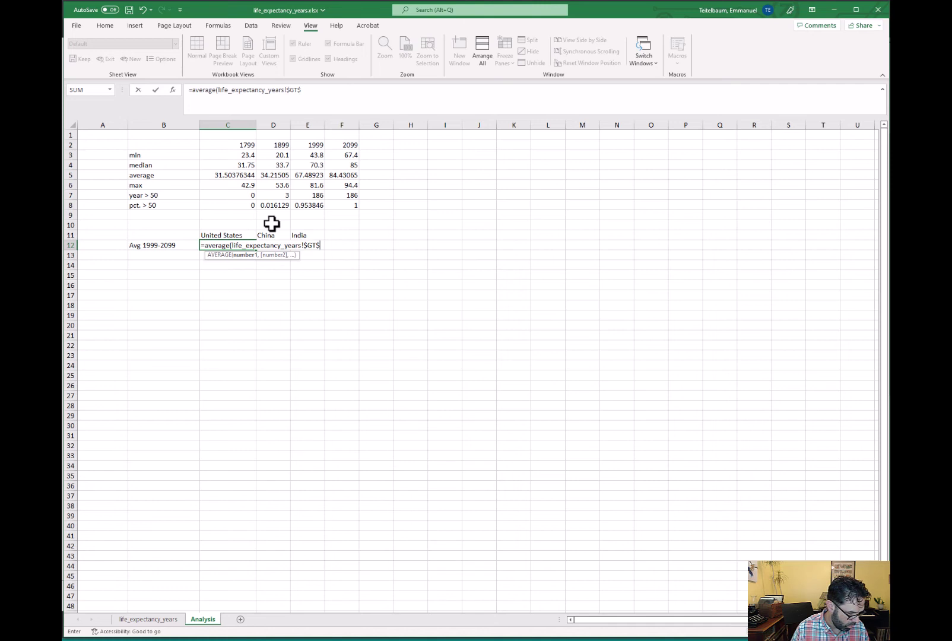
pyautogui.write('18')
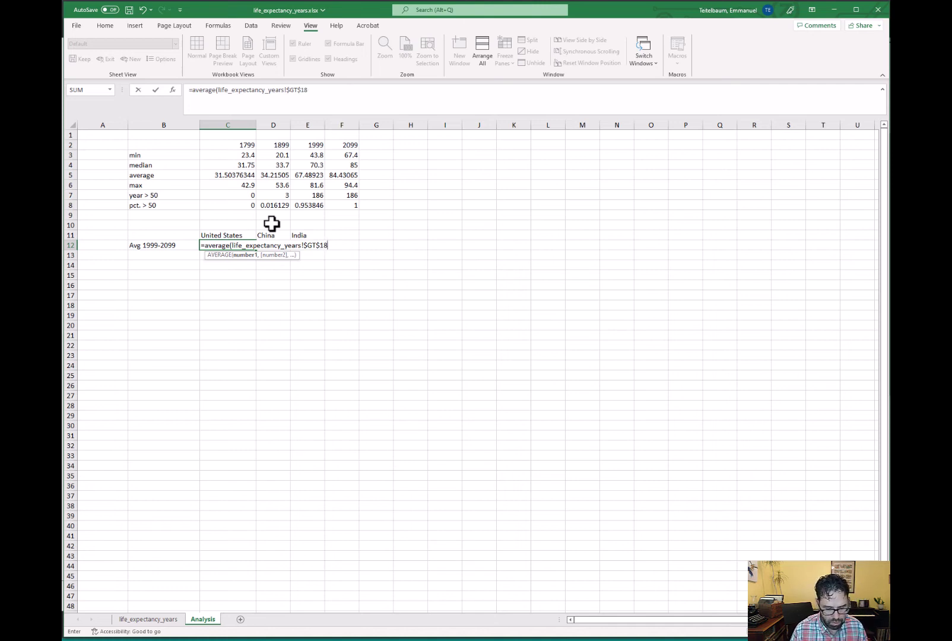
pyautogui.write('6:')
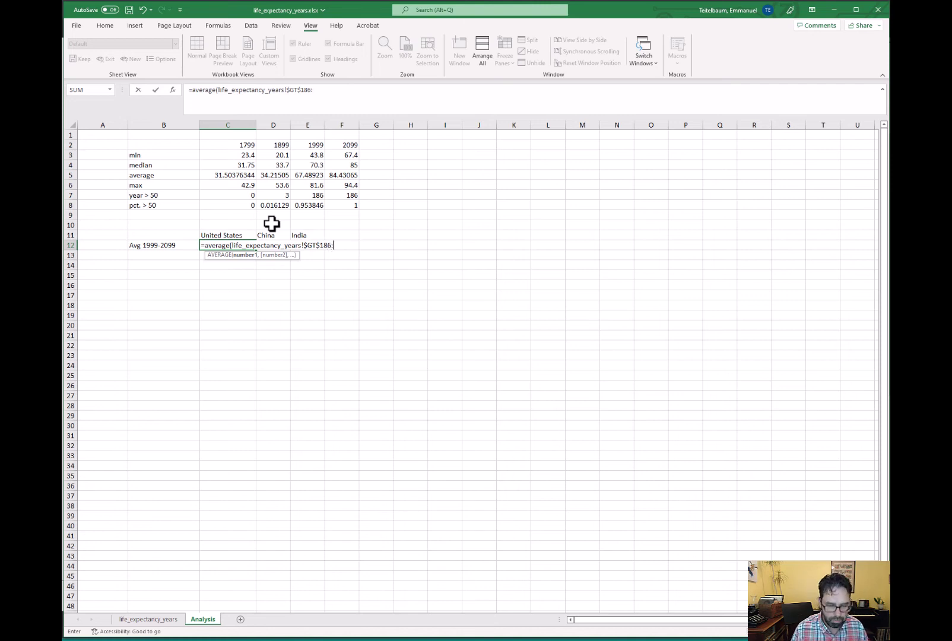
pyautogui.write('$')
pyautogui.write('KP')
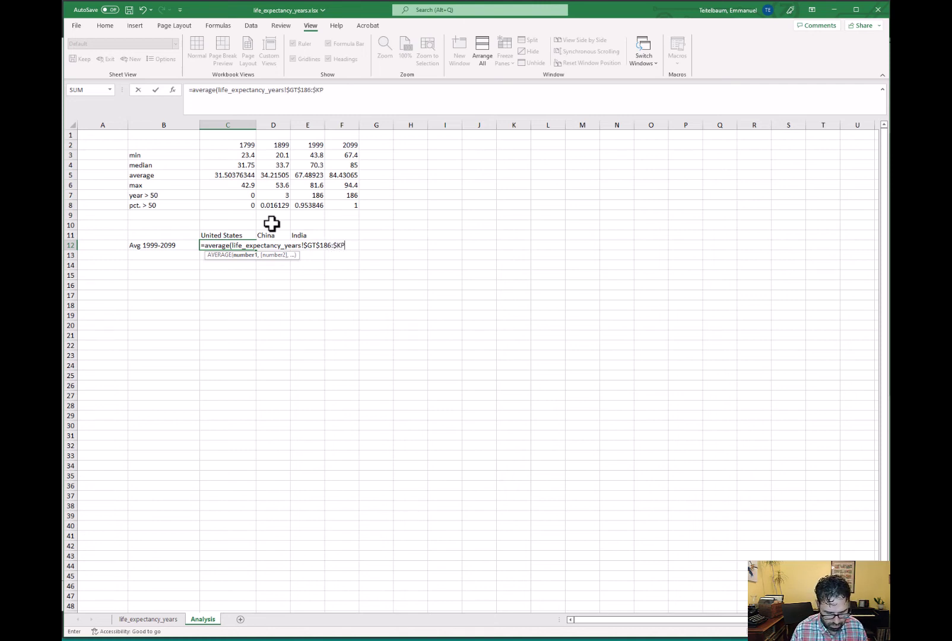
pyautogui.write('$1')
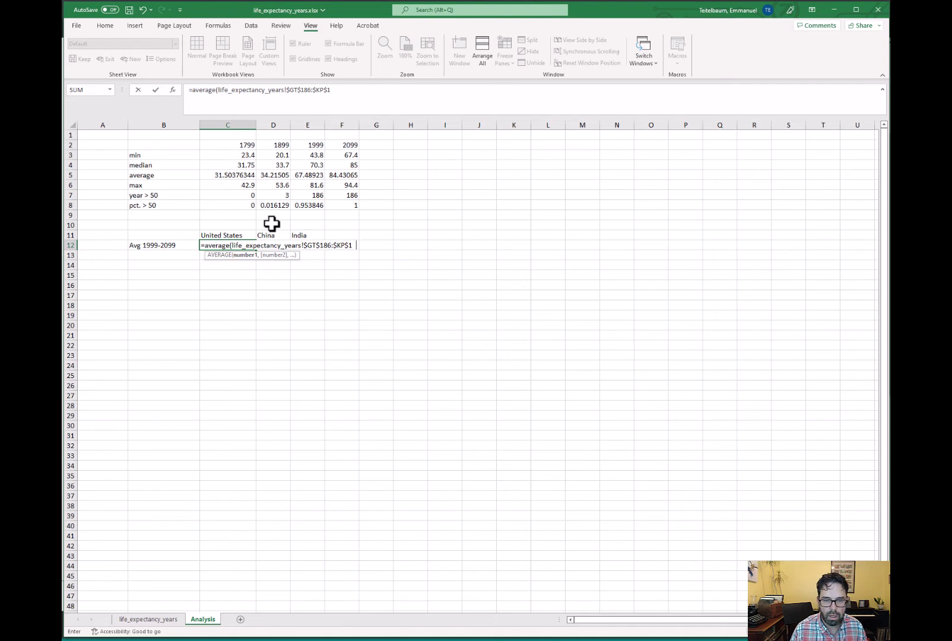
pyautogui.write('86')
pyautogui.write(')')
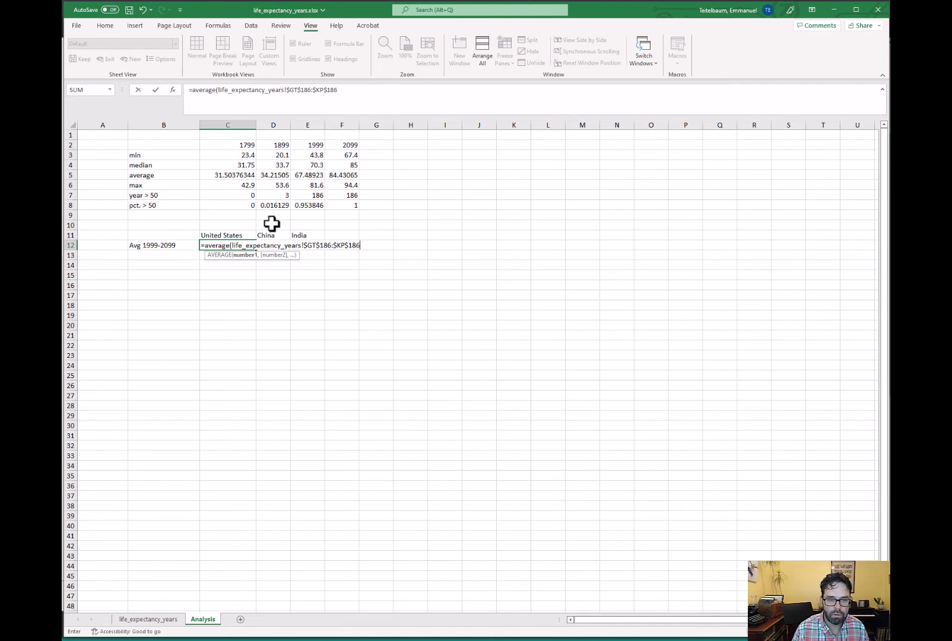
pyautogui.press('Return')
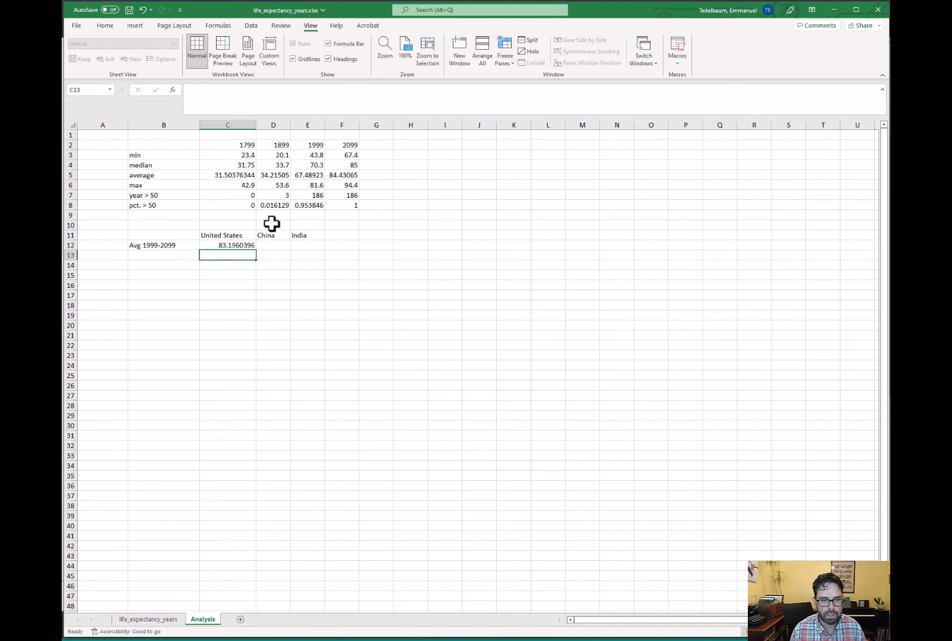
# - Copy the United States average formula from C12 into the China and India cells D12 and E12
pyautogui.press('Up')
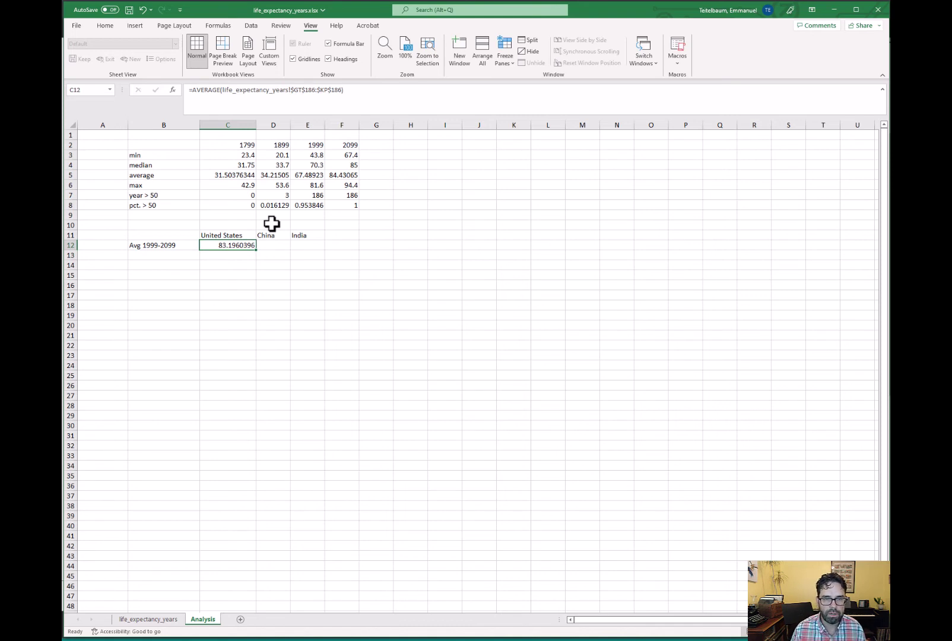
pyautogui.hotkey('ctrl', 'c')
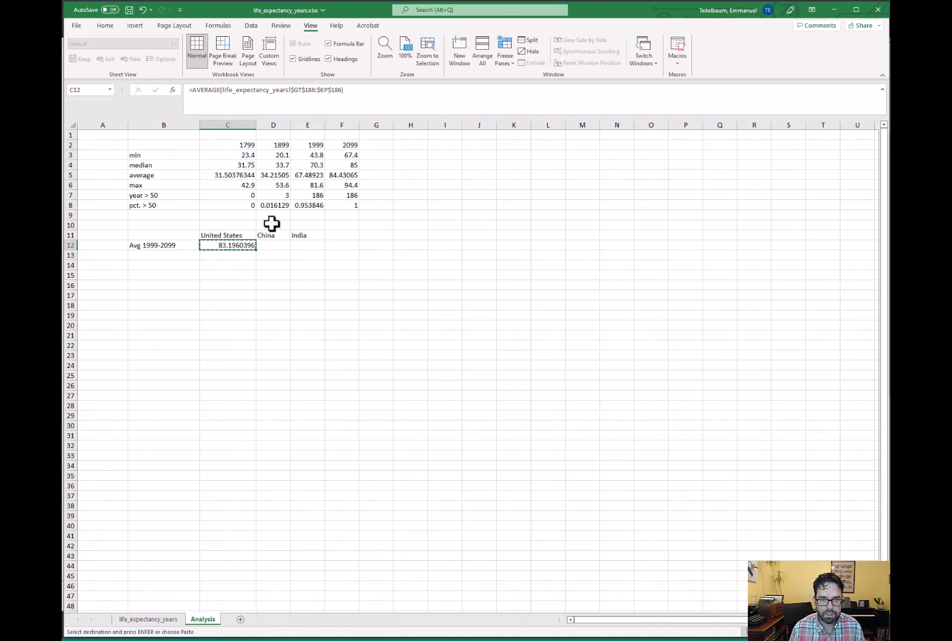
pyautogui.press('Right')
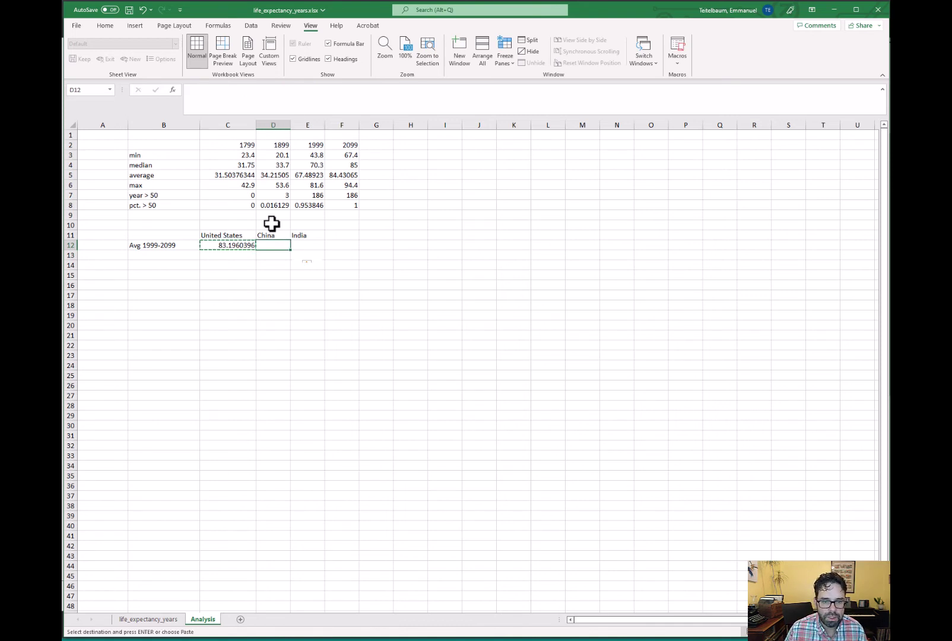
pyautogui.hotkey('ctrl', 'v')
pyautogui.press('Right')
pyautogui.hotkey('ctrl', 'v')
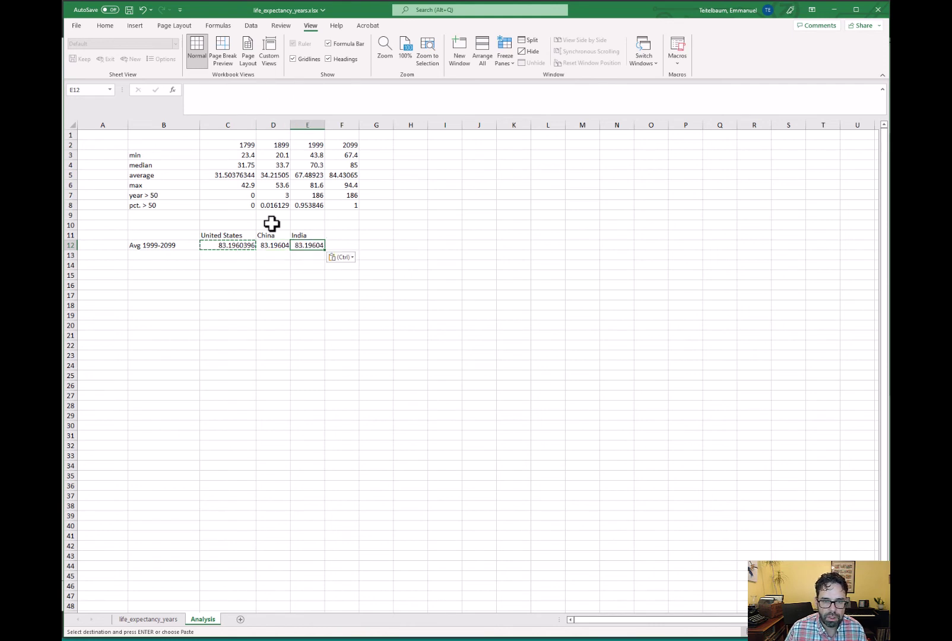
# - Change the China average formula in D12 to the range $GT$34:$KP$34 of the life_expectancy_years sheet
pyautogui.press('Right')
pyautogui.press('Left')
pyautogui.press('Left')
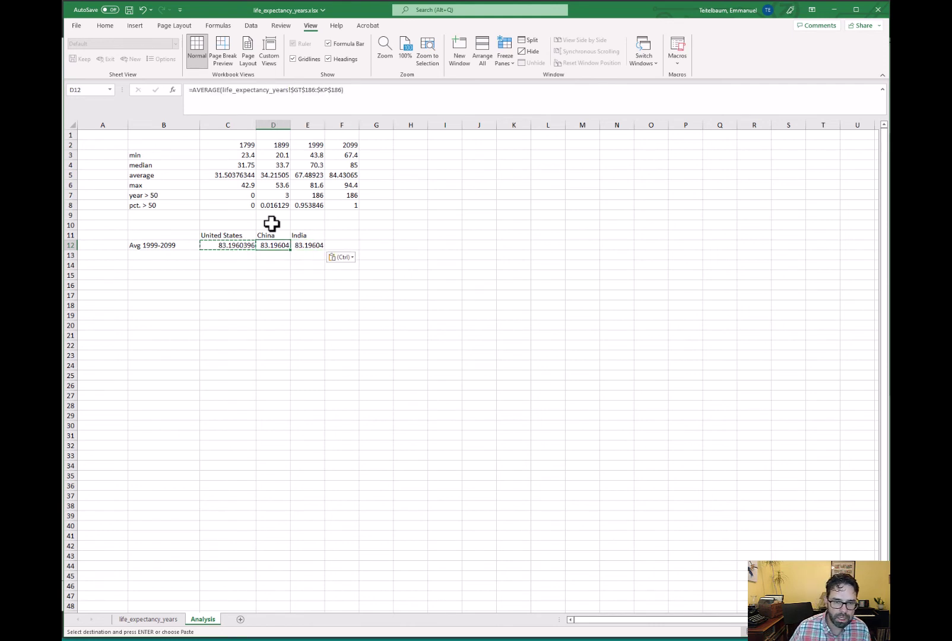
pyautogui.click(308, 89)
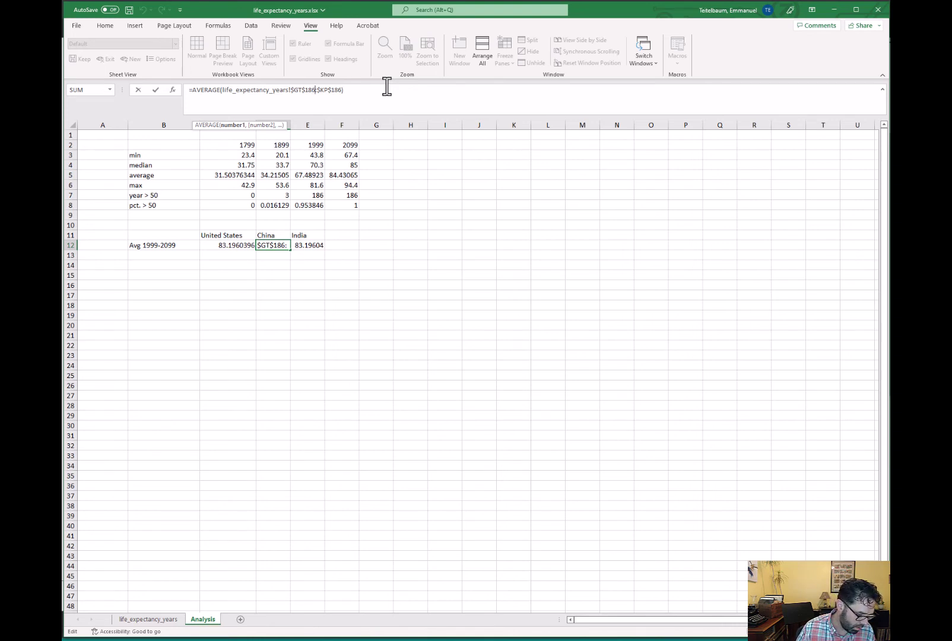
pyautogui.press('BackSpace')
pyautogui.press('BackSpace')
pyautogui.press('BackSpace')
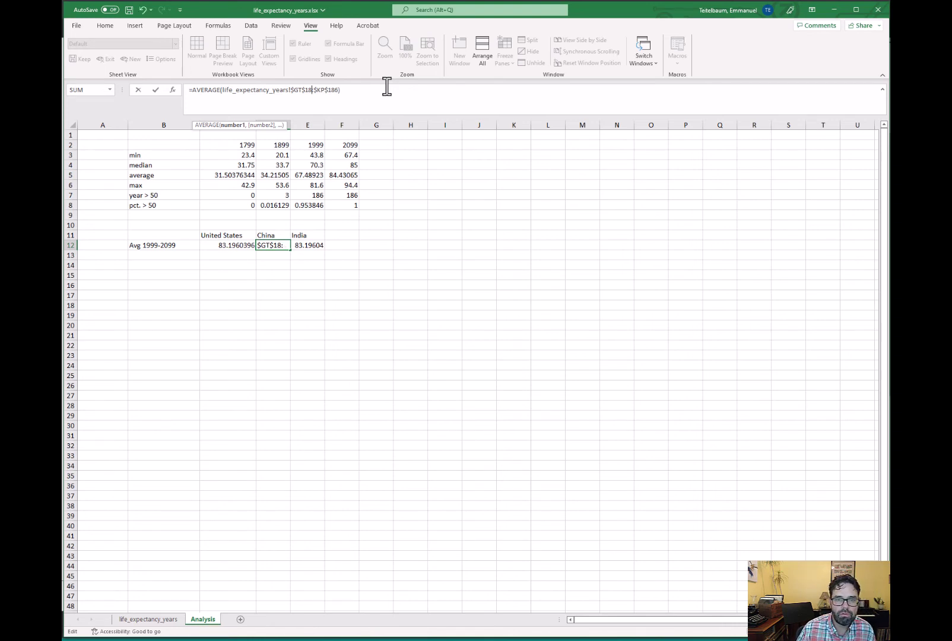
pyautogui.write('34')
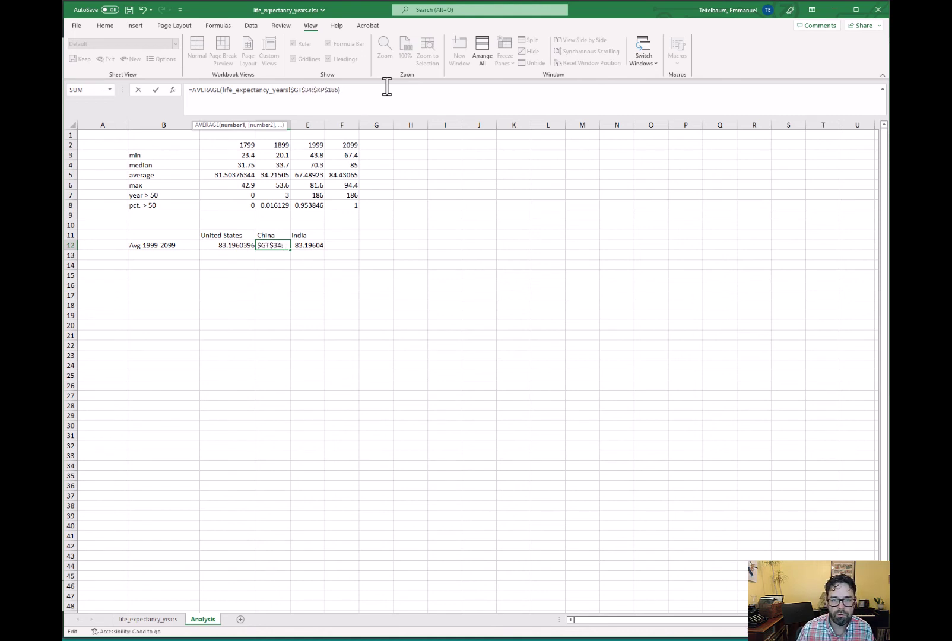
pyautogui.press('Right')
pyautogui.press('Right')
pyautogui.press('Right')
pyautogui.press('Right')
pyautogui.press('Right')
pyautogui.press('Right')
pyautogui.press('Right')
pyautogui.press('Right')
pyautogui.press('Right')
pyautogui.press('BackSpace')
pyautogui.press('BackSpace')
pyautogui.press('BackSpace')
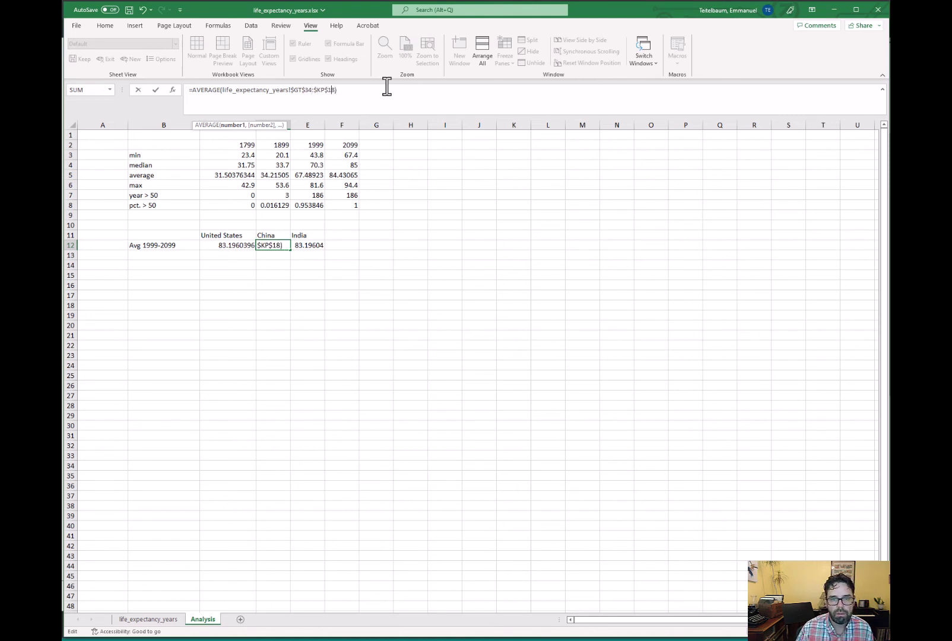
pyautogui.write('34')
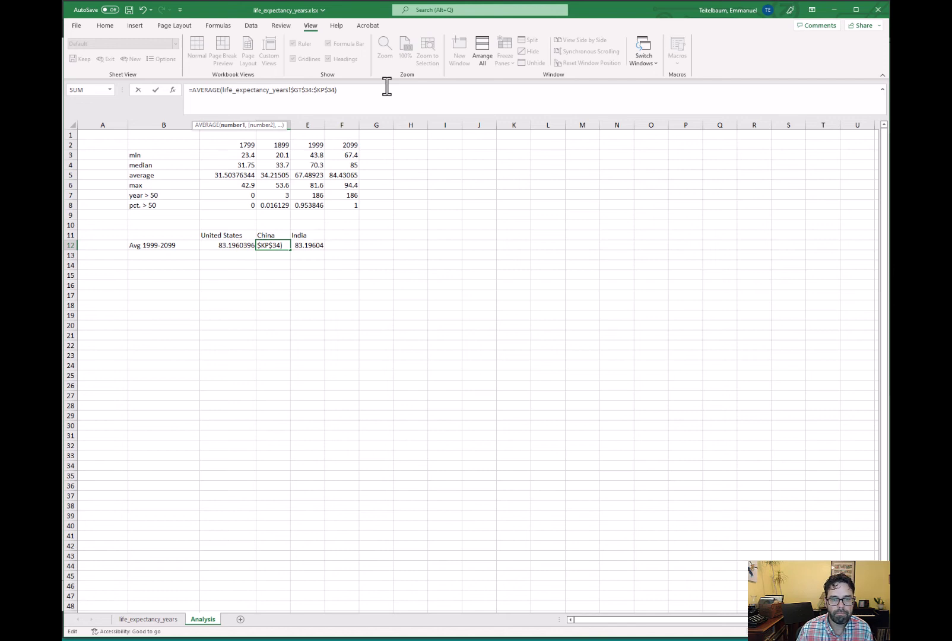
pyautogui.hotkey('ctrl', 'Return')
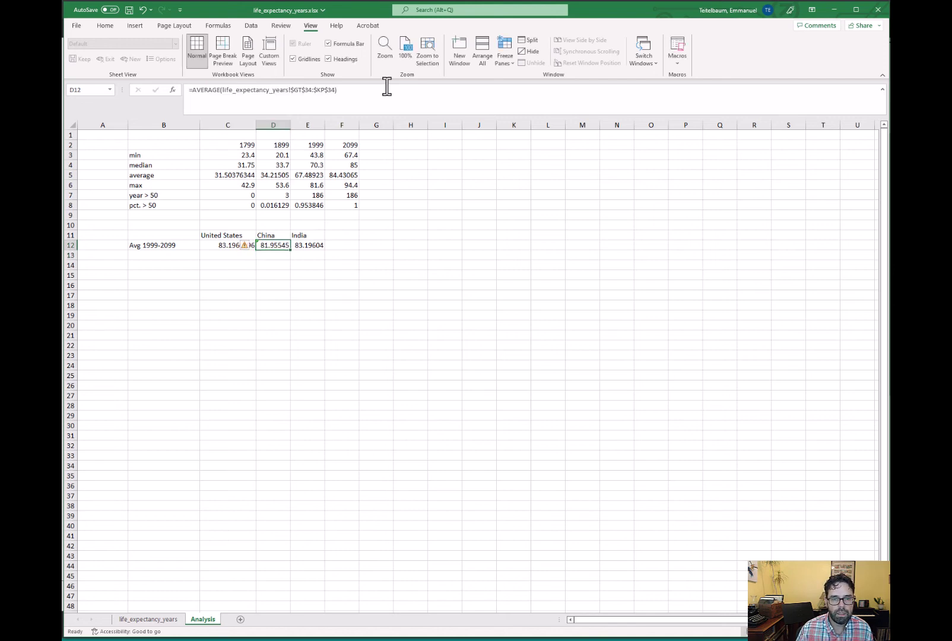
# - Change the India average formula in E12 to use row 80 of the life_expectancy_years sheet
pyautogui.press('Right')
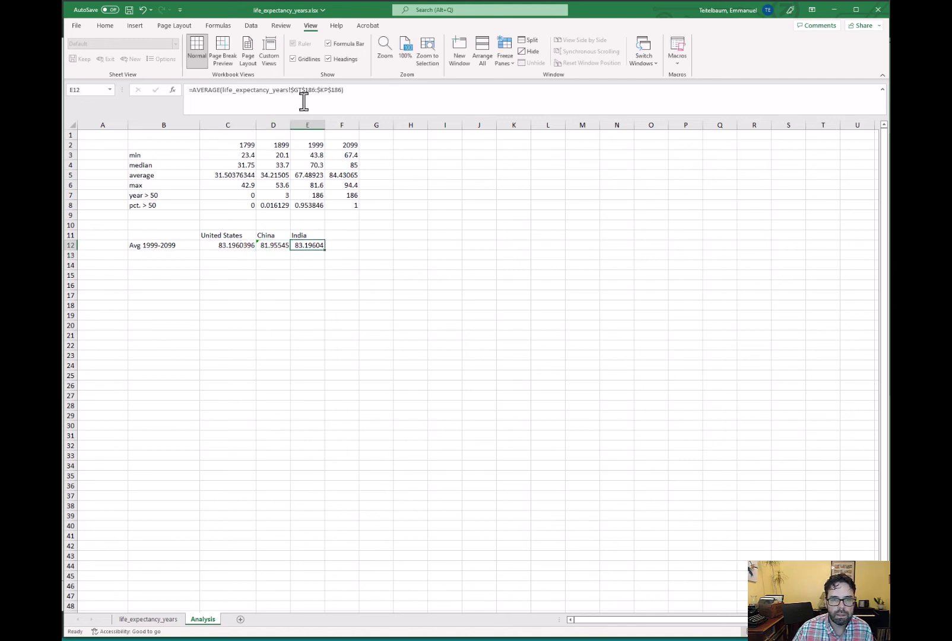
pyautogui.click(341, 90)
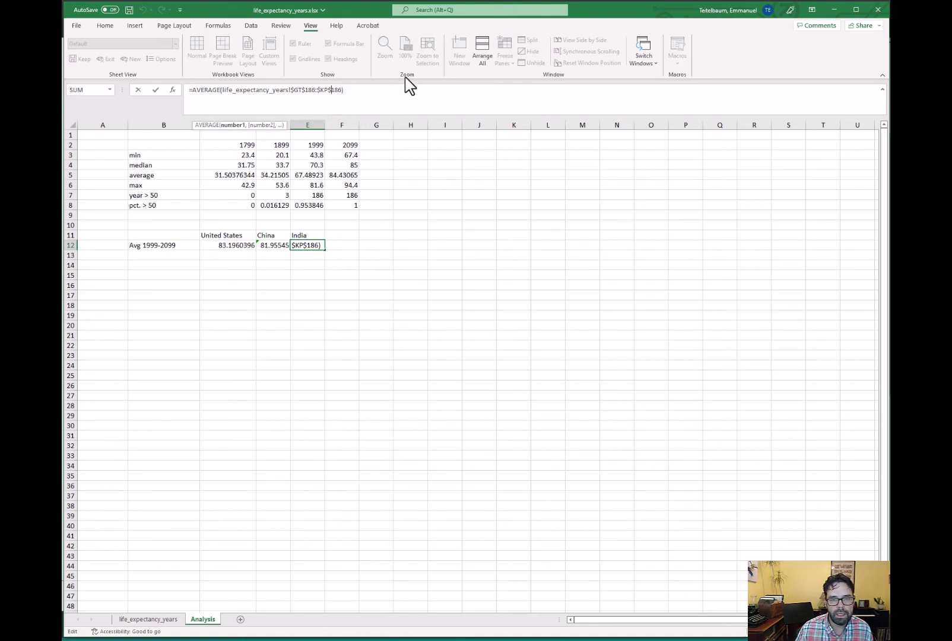
pyautogui.press('Left')
pyautogui.press('Left')
pyautogui.press('BackSpace')
pyautogui.press('BackSpace')
pyautogui.press('BackSpace')
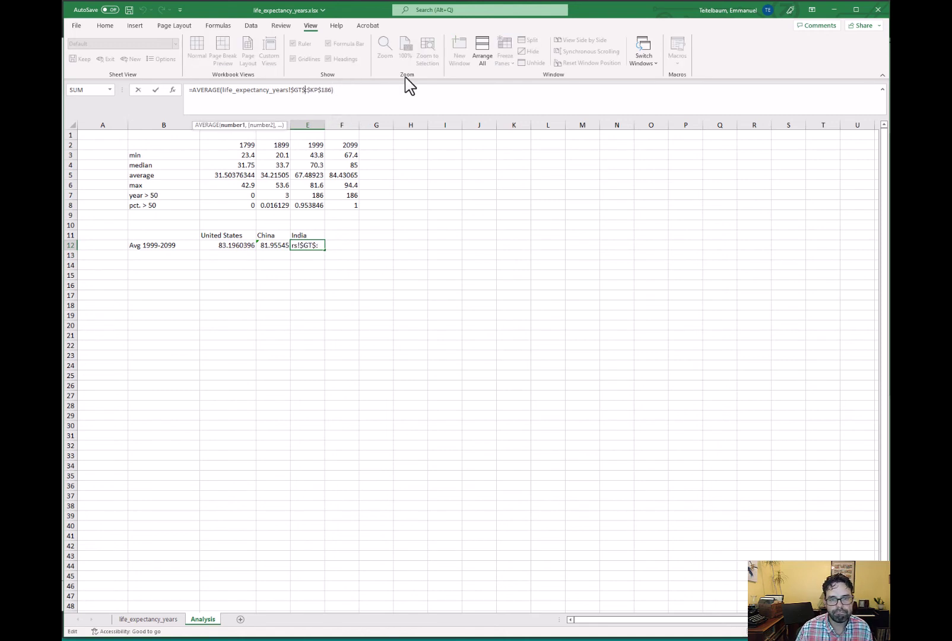
pyautogui.write('80')
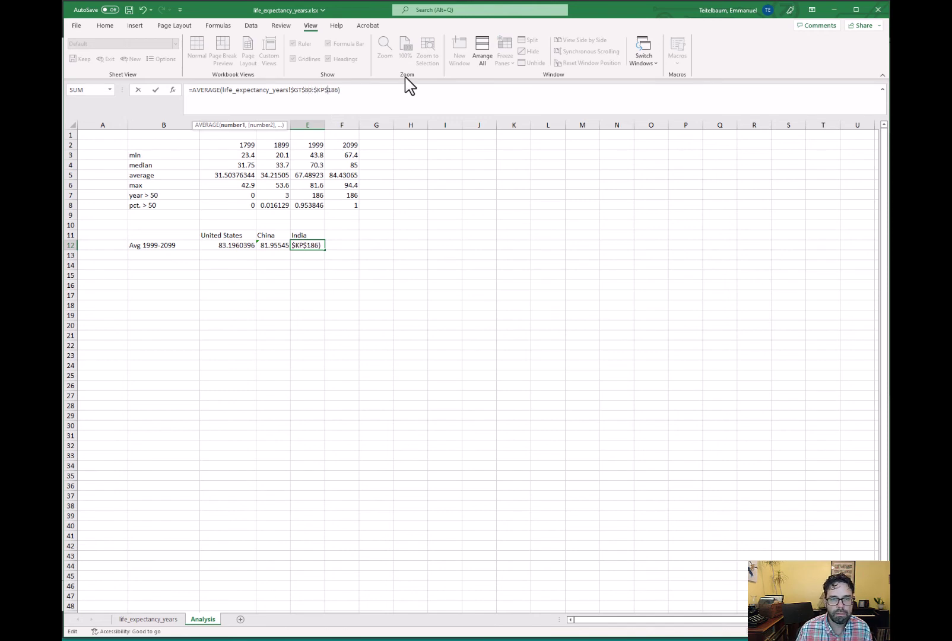
pyautogui.press('Delete')
pyautogui.press('Delete')
pyautogui.press('Delete')
pyautogui.write('8')
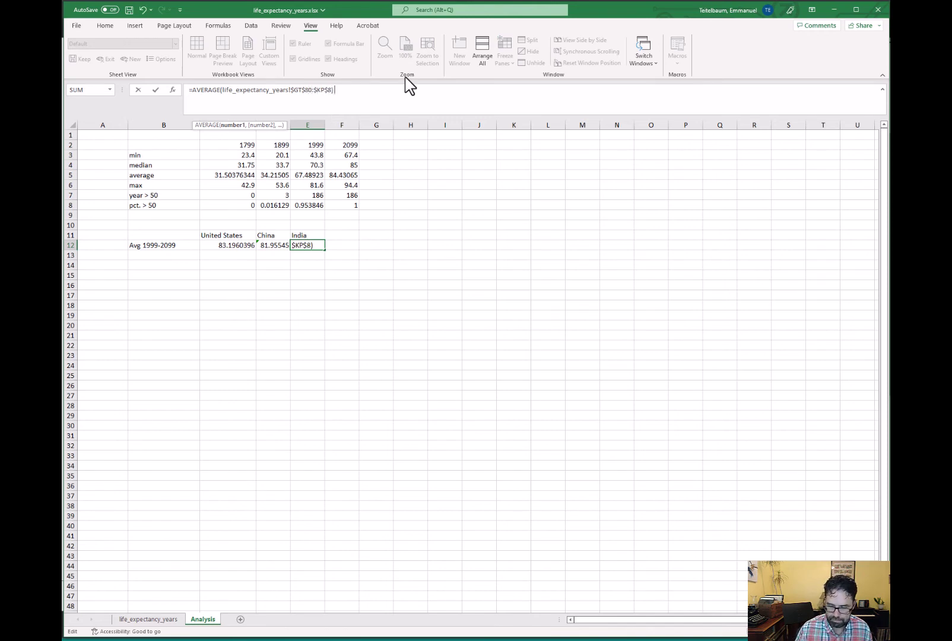
pyautogui.press('Return')
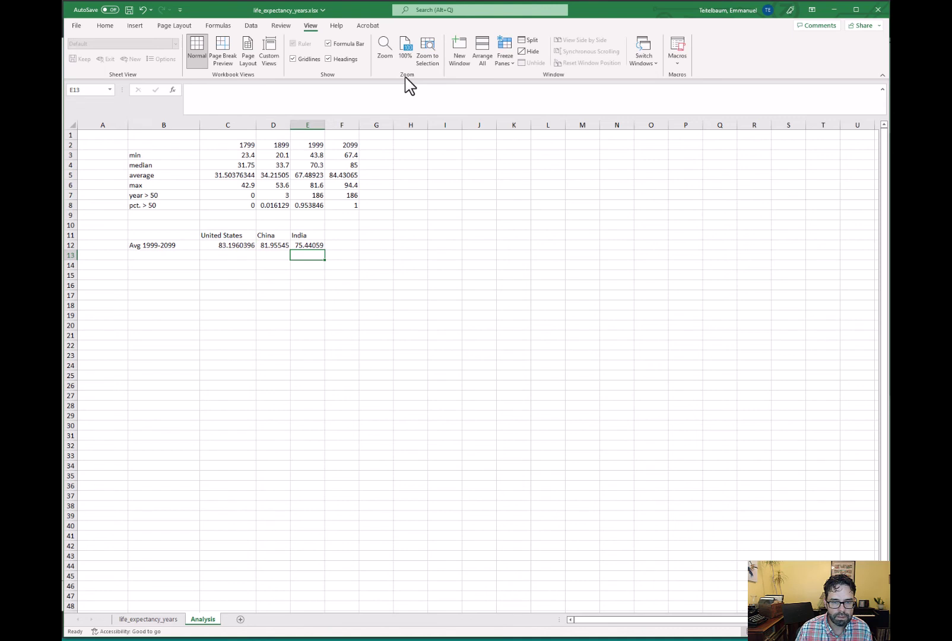
pyautogui.press('Up')
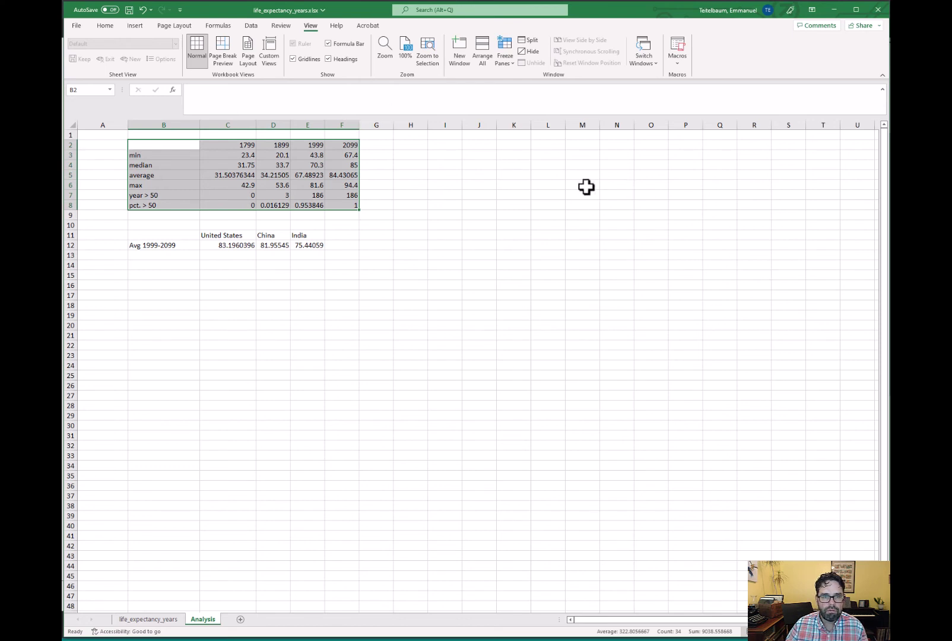
# - Apply the Number format with two decimals to the summary statistics in C3:F8 of the Analysis sheet
pyautogui.click(302, 185)
pyautogui.moveTo(232, 152); pyautogui.dragTo(354, 206)
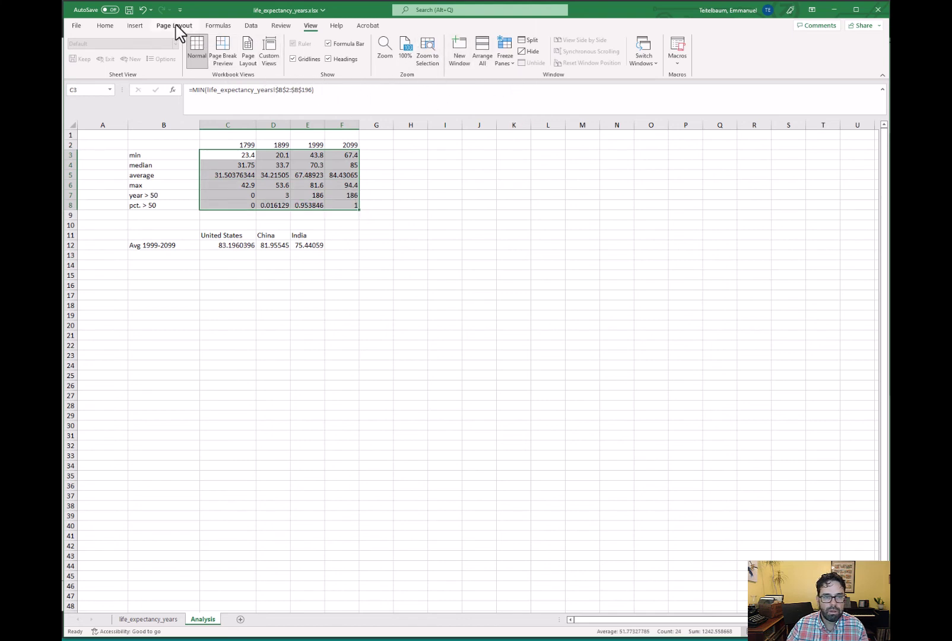
pyautogui.click(107, 27)
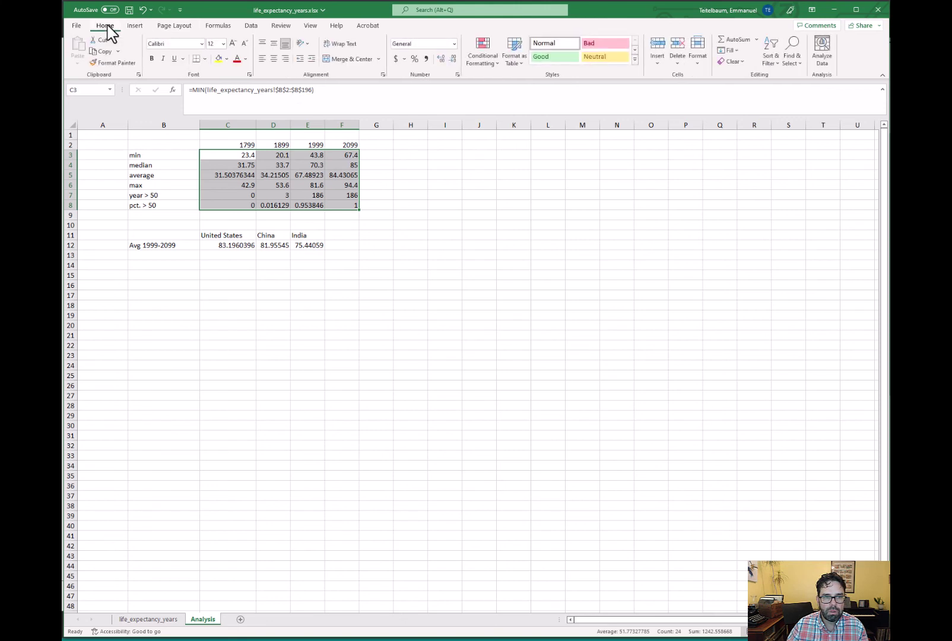
pyautogui.click(455, 44)
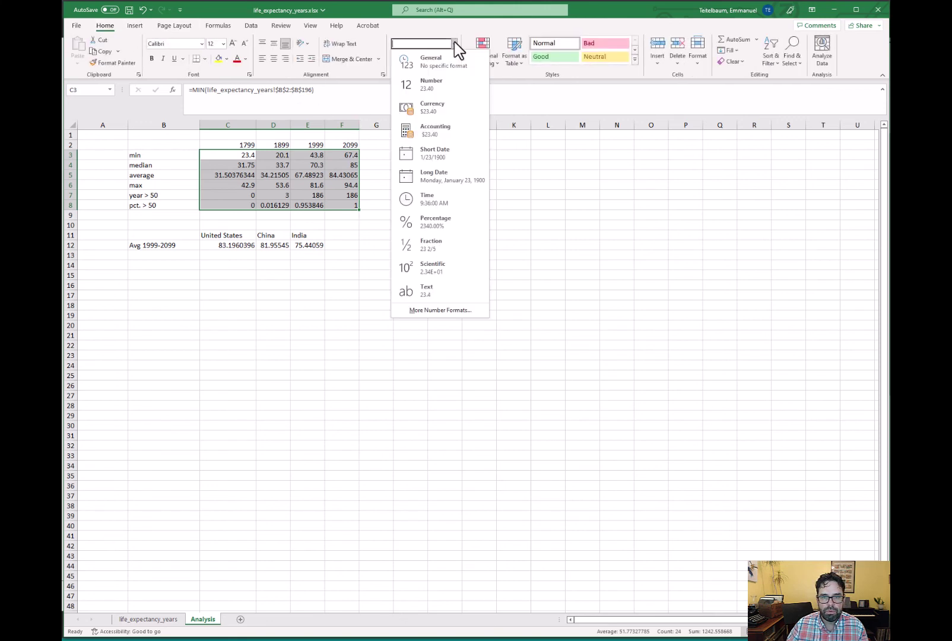
pyautogui.click(449, 89)
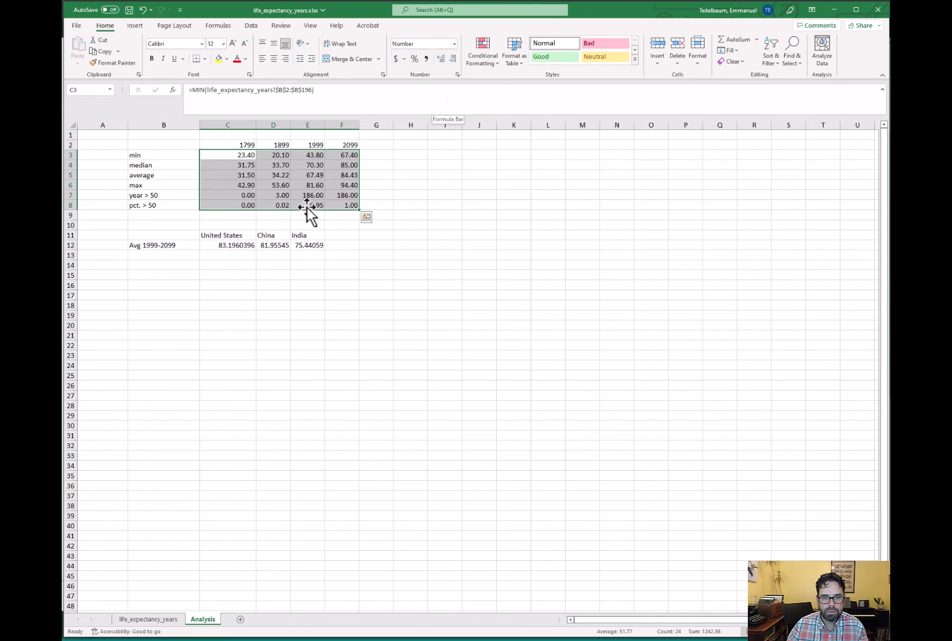
pyautogui.click(334, 195)
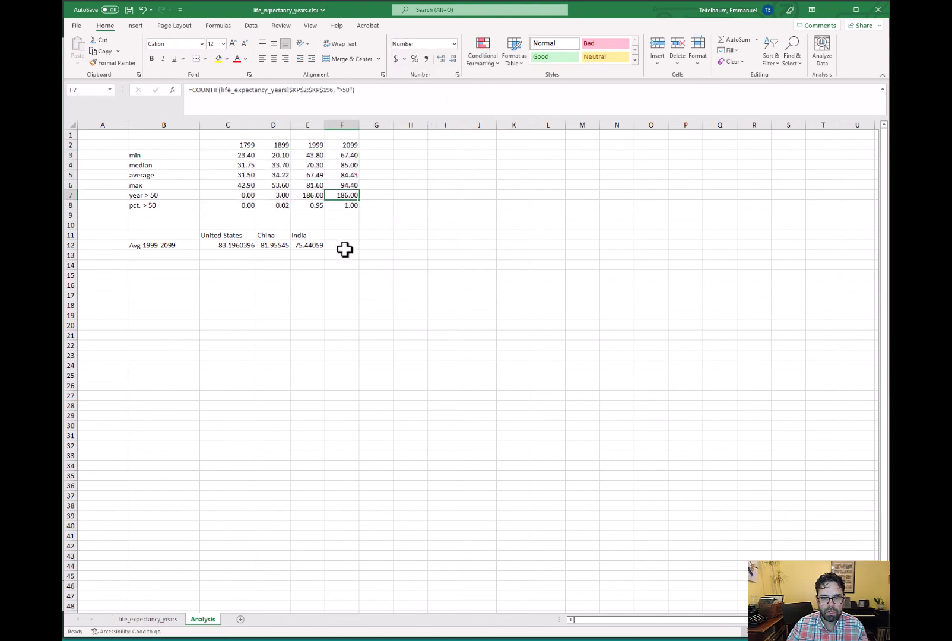
# - Apply the Number format with two decimals to the three country averages in C12:E12
pyautogui.moveTo(249, 244); pyautogui.dragTo(307, 246)
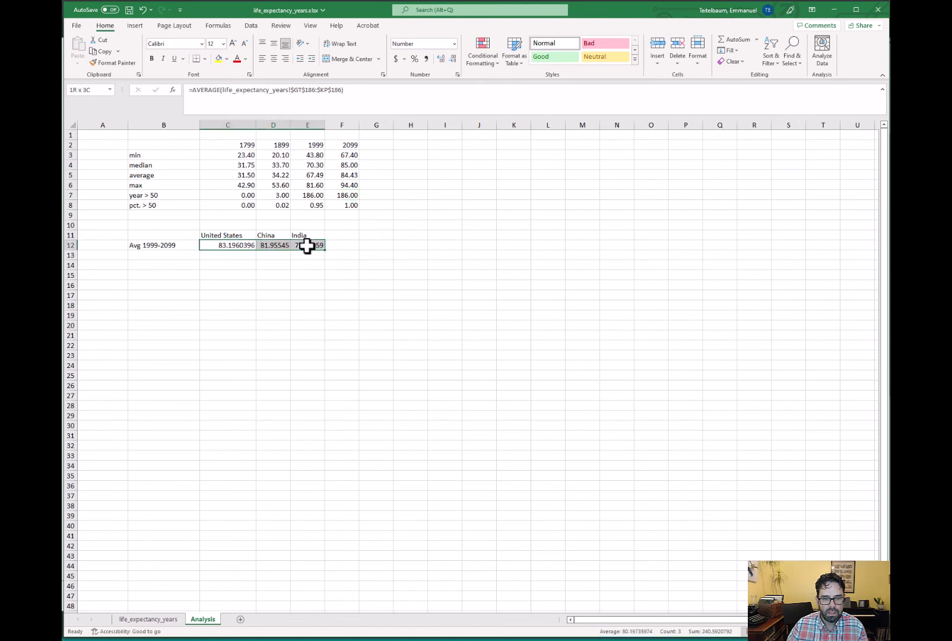
pyautogui.click(454, 44)
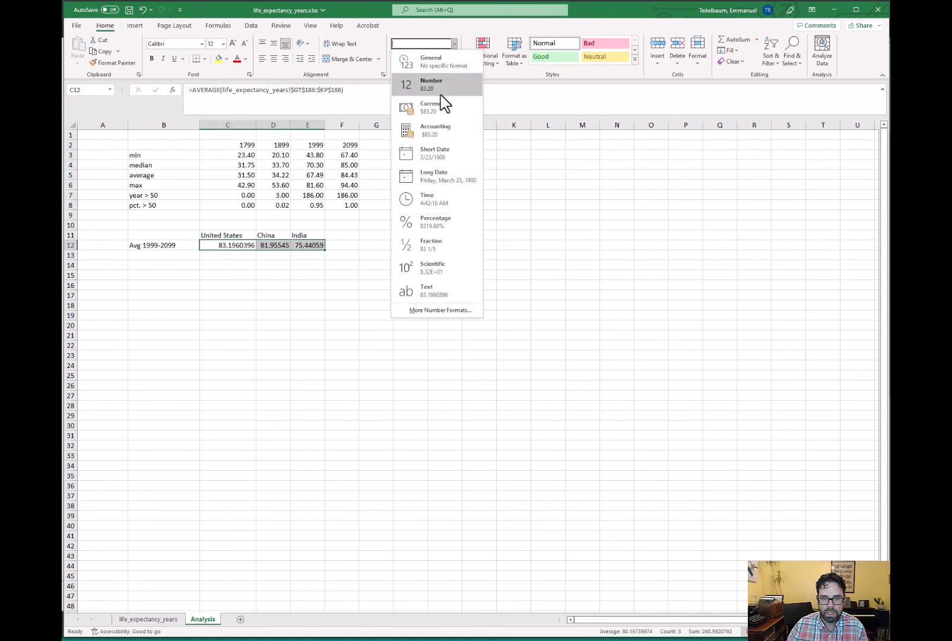
pyautogui.click(440, 93)
pyautogui.click(372, 225)
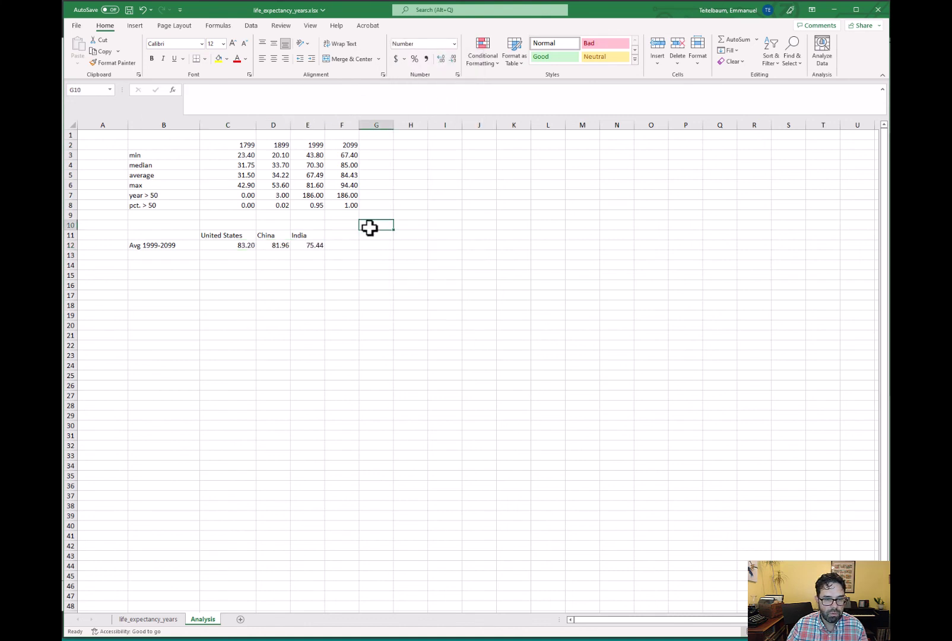
# - Format the summary range B2:F8 as a table with headers, using the light black-and-grey banded style
pyautogui.click(232, 144)
pyautogui.moveTo(158, 144); pyautogui.dragTo(351, 200)
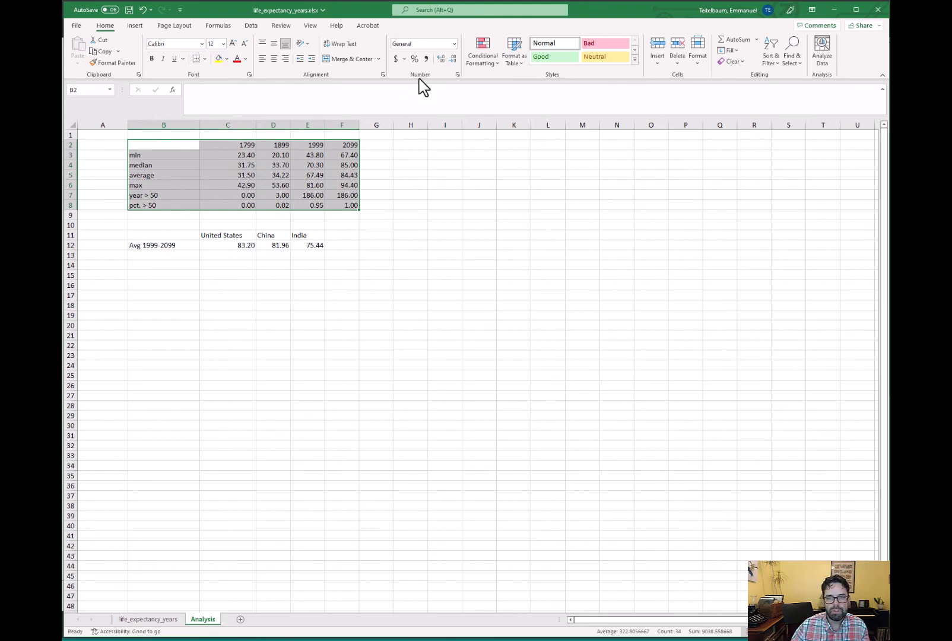
pyautogui.click(702, 62)
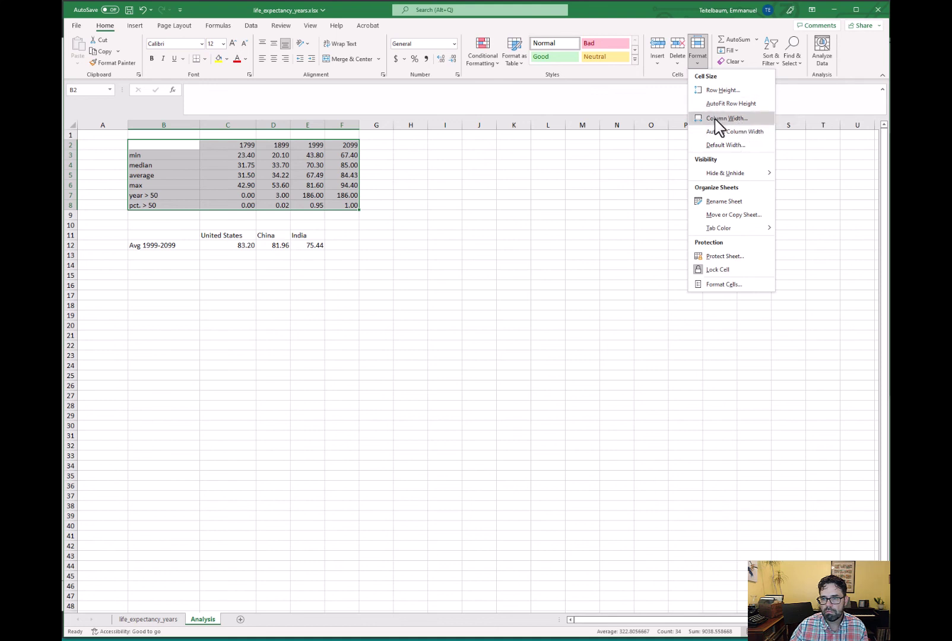
pyautogui.click(520, 60)
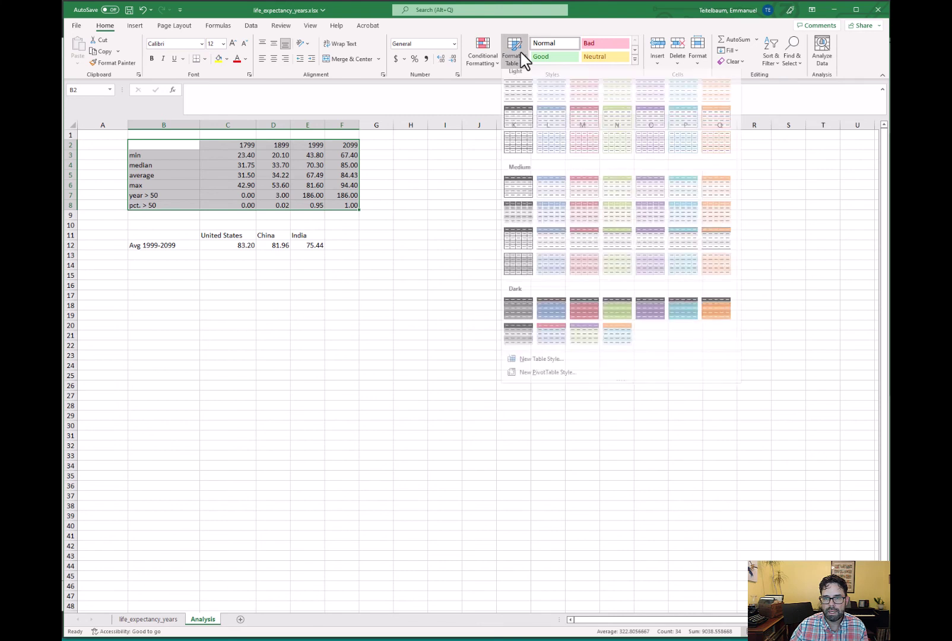
pyautogui.click(515, 96)
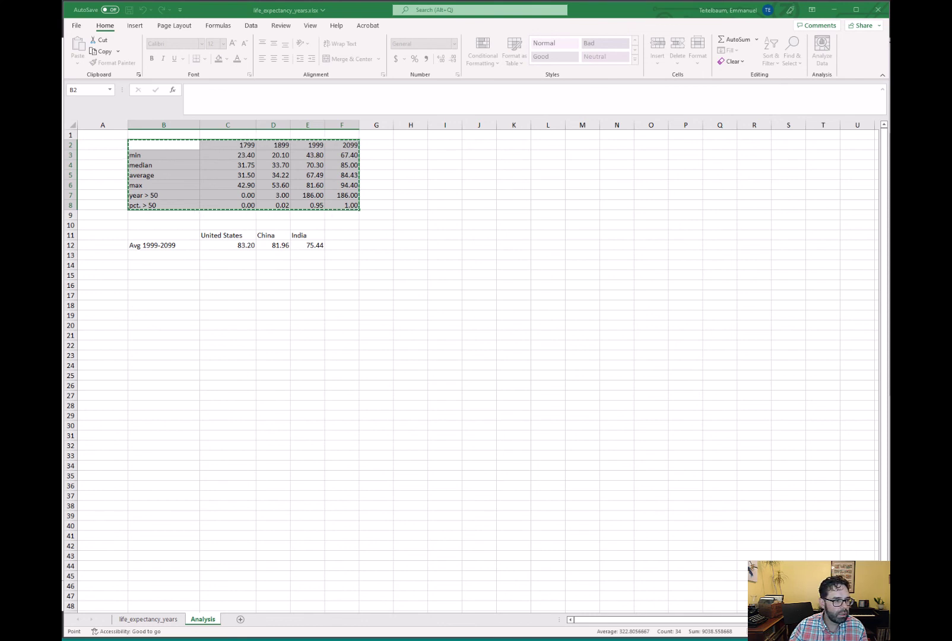
pyautogui.moveTo(295, 210); pyautogui.dragTo(391, 237)
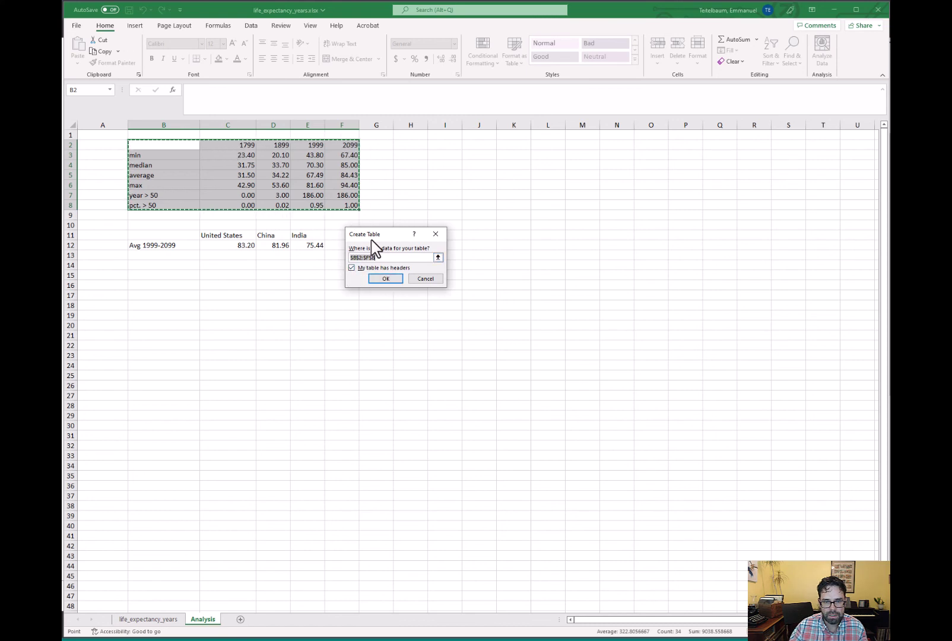
pyautogui.click(385, 278)
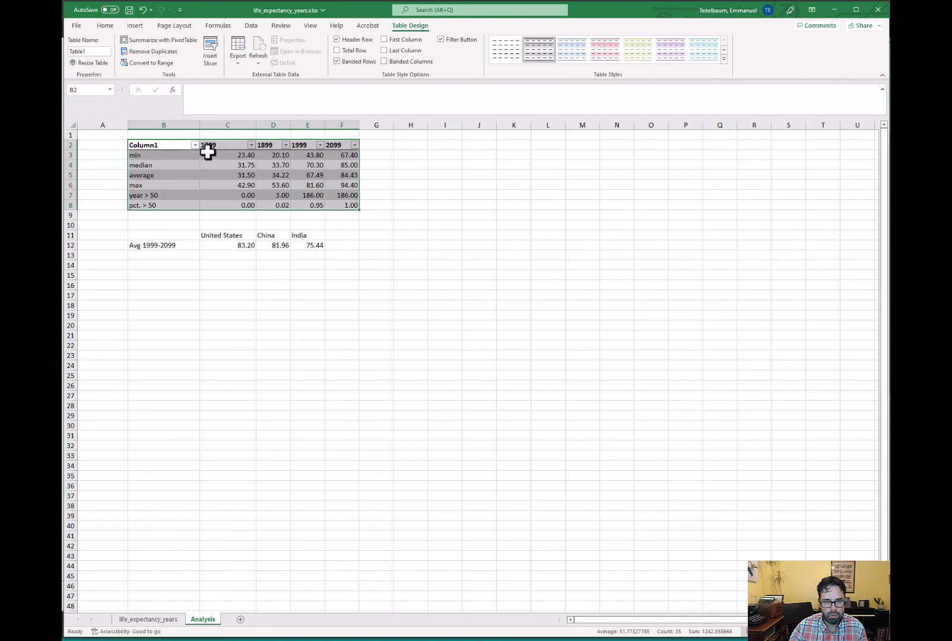
# - Copy the whole summary table B2:F8, including its header row
pyautogui.click(228, 157)
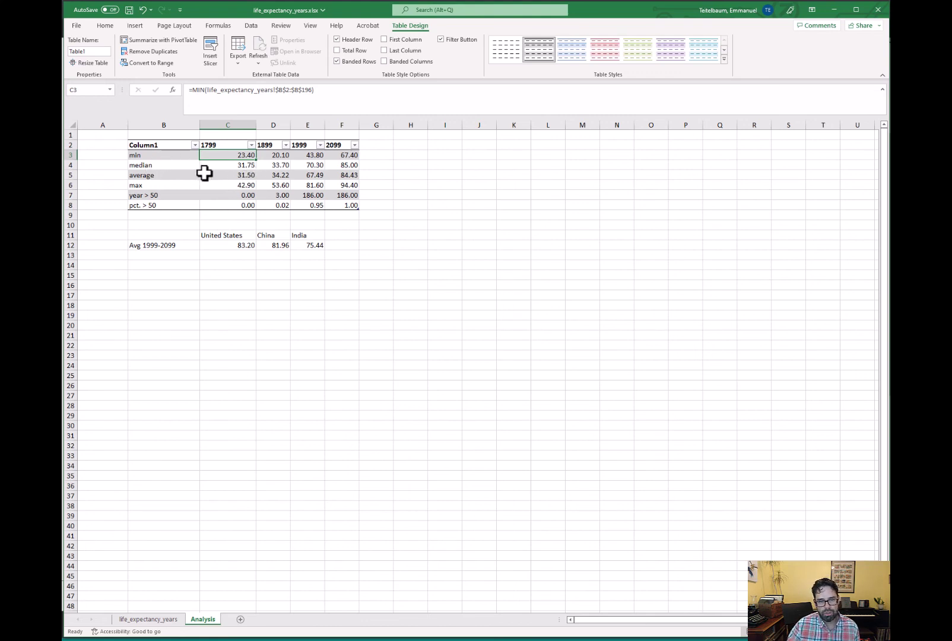
pyautogui.click(163, 141)
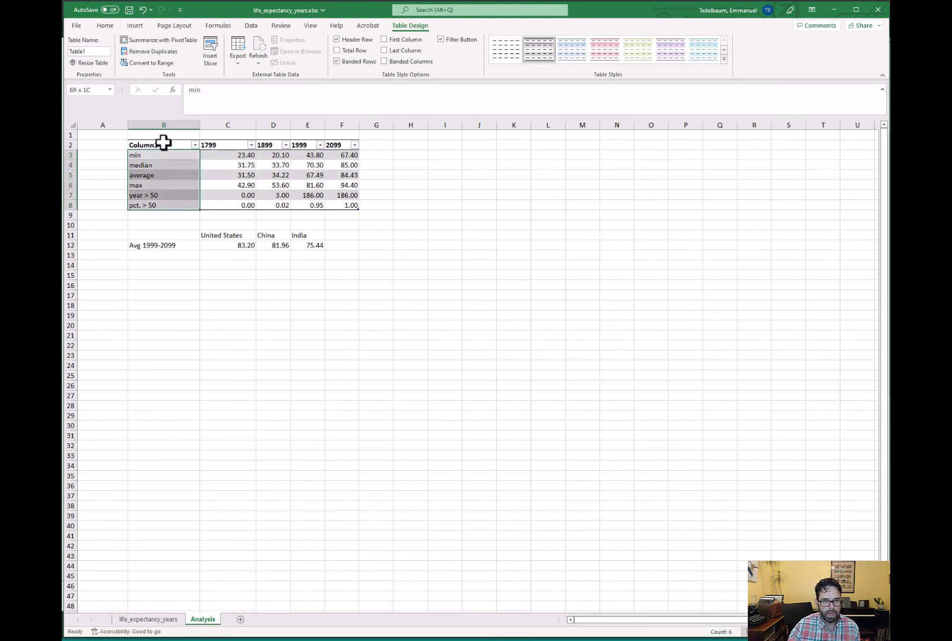
pyautogui.click(163, 144)
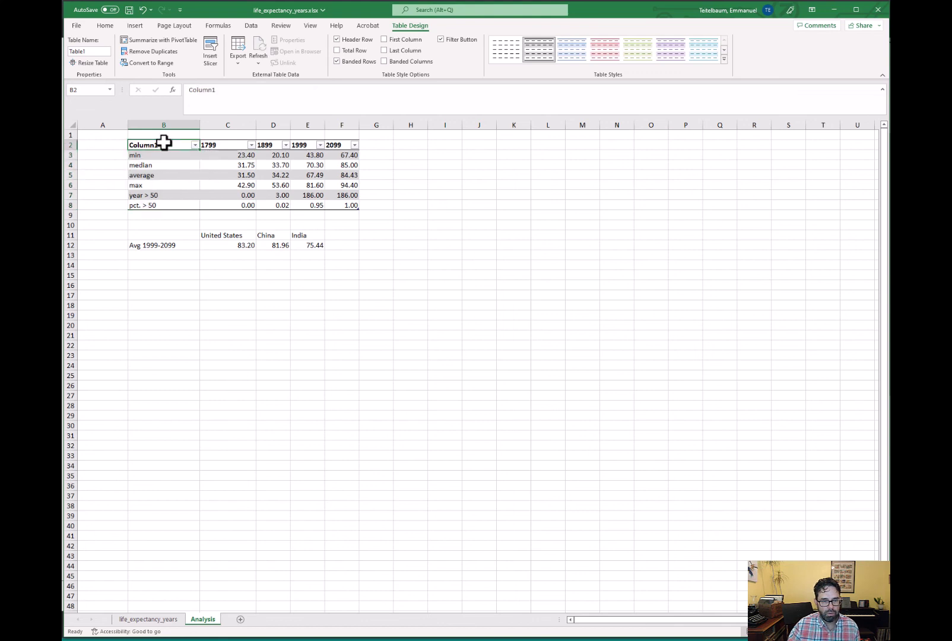
pyautogui.hotkey('shift', 'Down')
pyautogui.hotkey('shift', 'Down')
pyautogui.hotkey('shift', 'Down')
pyautogui.hotkey('shift', 'Down')
pyautogui.hotkey('shift', 'Down')
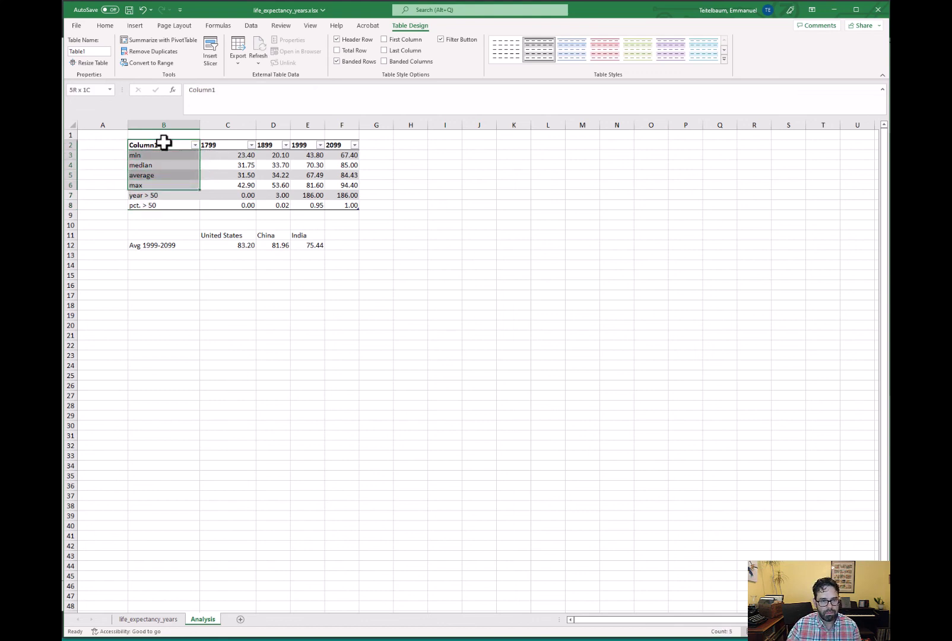
pyautogui.hotkey('shift', 'Right')
pyautogui.hotkey('shift', 'Right')
pyautogui.hotkey('shift', 'Right')
pyautogui.hotkey('shift', 'Right')
pyautogui.hotkey('shift', 'Right')
pyautogui.hotkey('shift', 'Left')
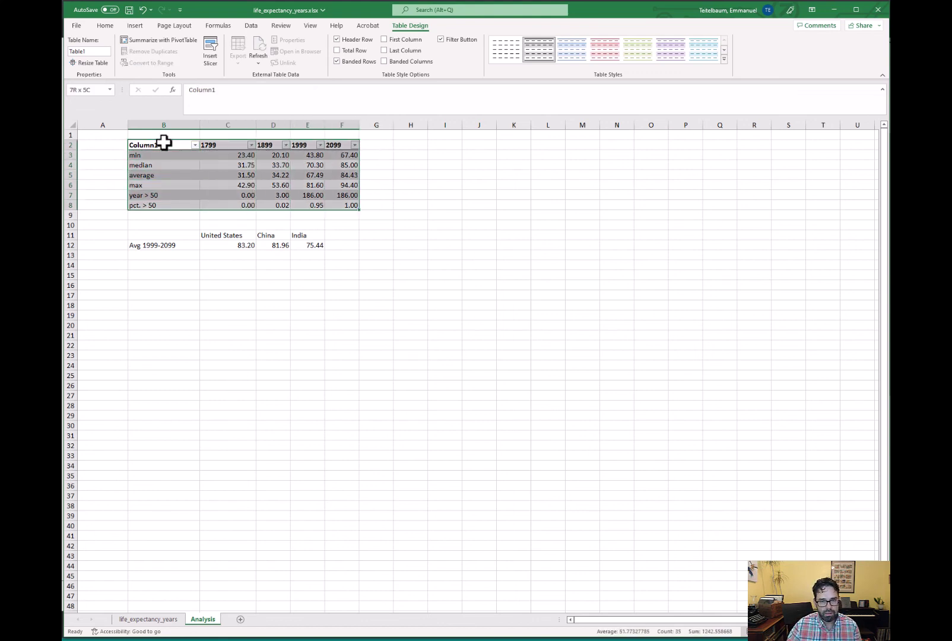
pyautogui.hotkey('ctrl', 'c')
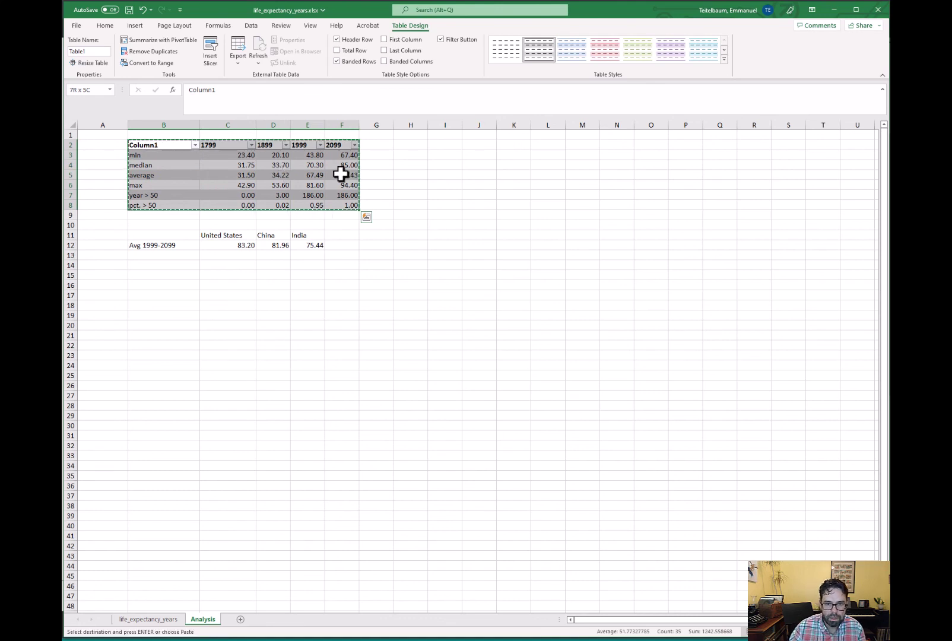
pyautogui.click(380, 175)
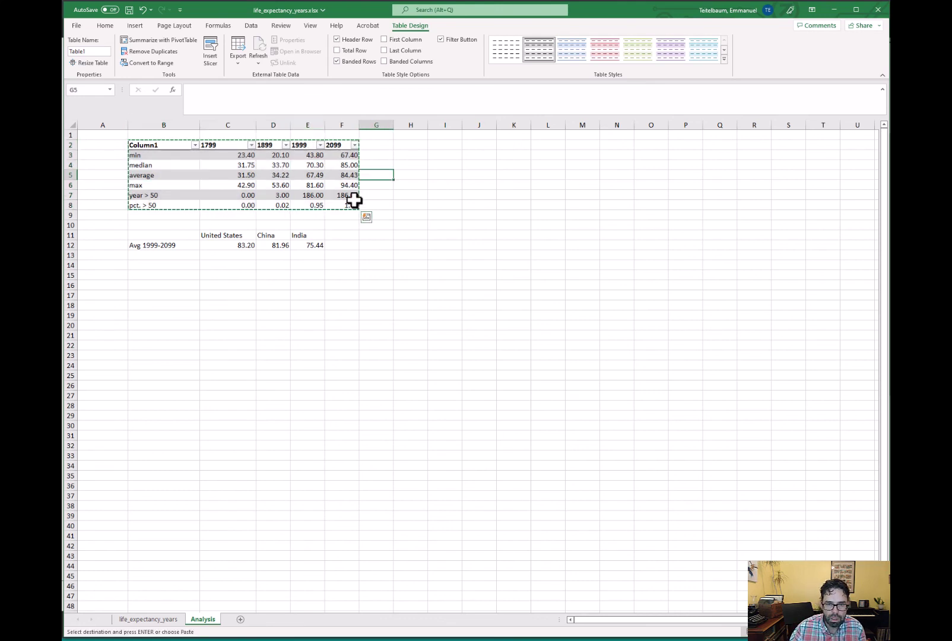
pyautogui.click(313, 283)
pyautogui.click(266, 273)
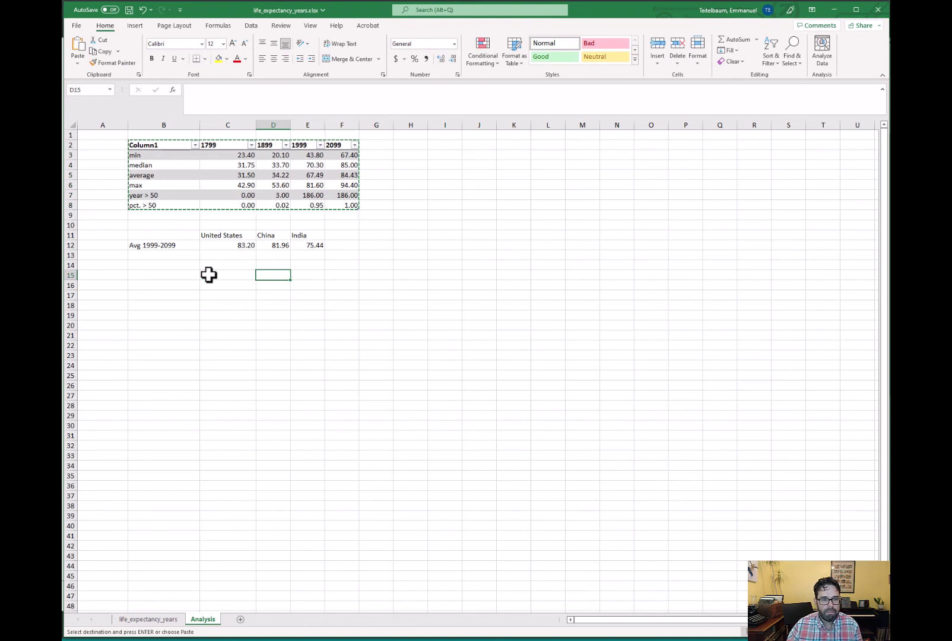
pyautogui.click(480, 286)
pyautogui.doubleClick(176, 264)
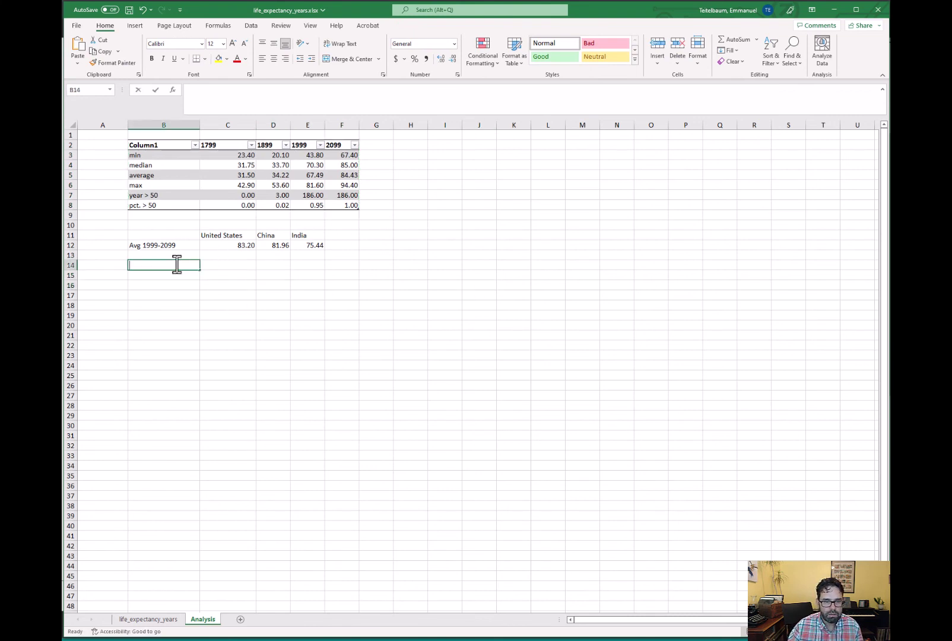
pyautogui.click(165, 304)
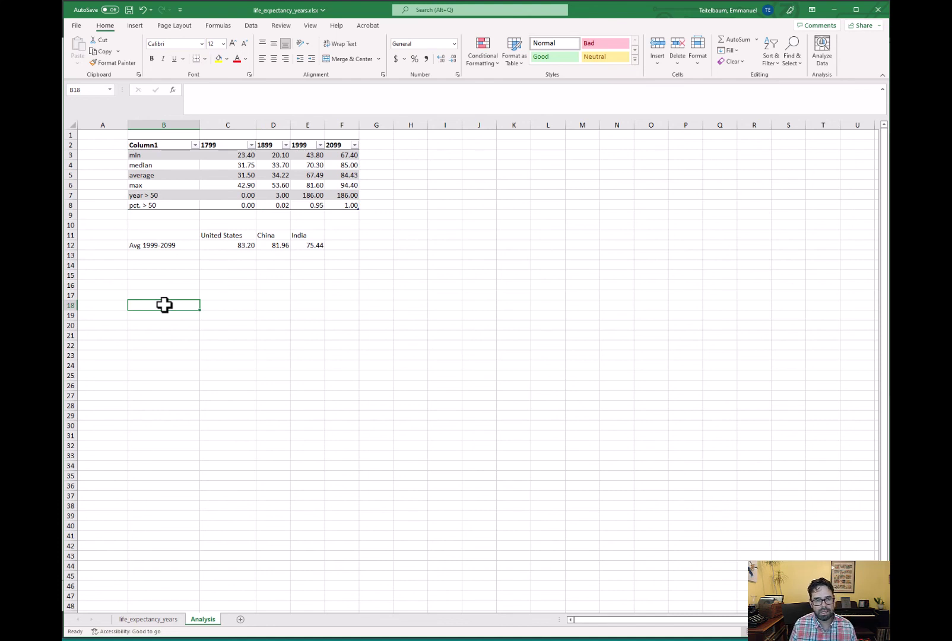